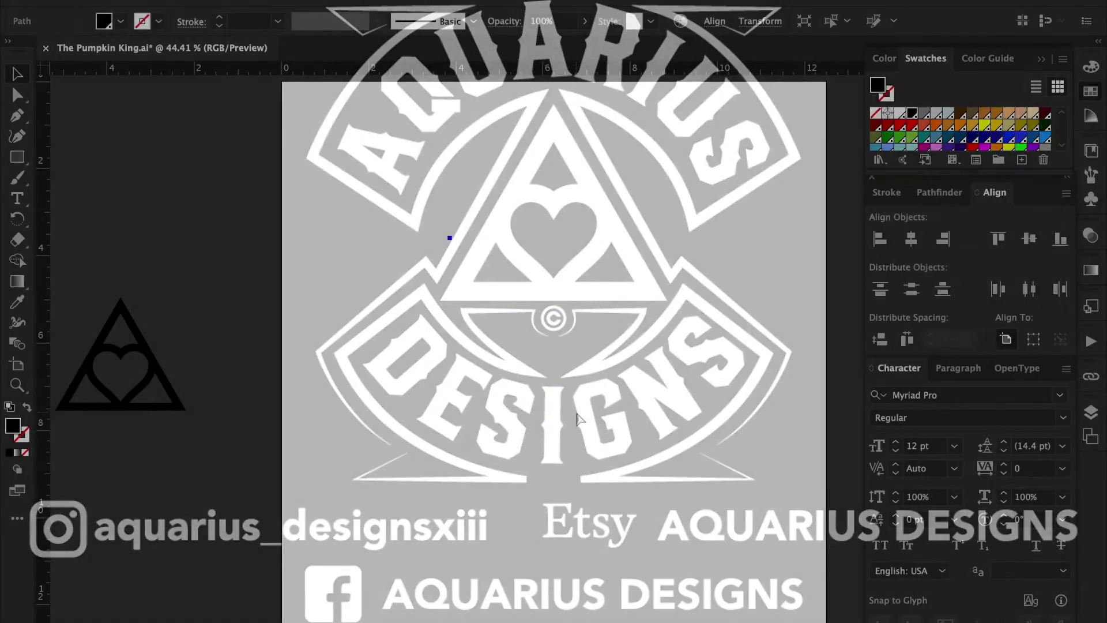
# - Draw an unfilled half-crown outline with two curved peaks closed along the guide line
pyautogui.press('/')
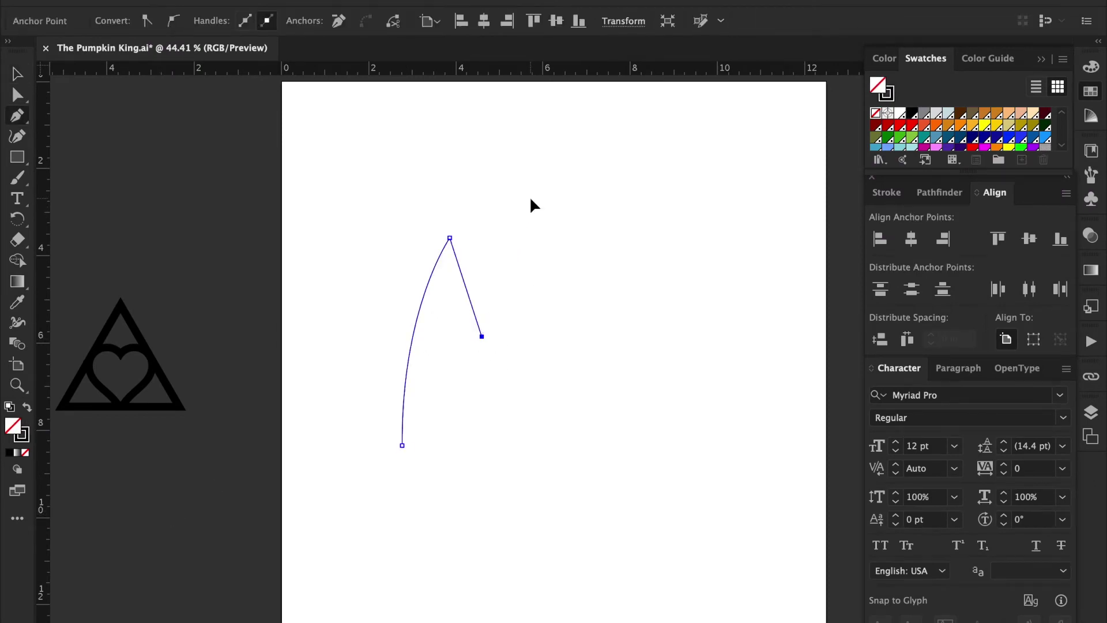
pyautogui.moveTo(559, 149); pyautogui.dragTo(560, 152)
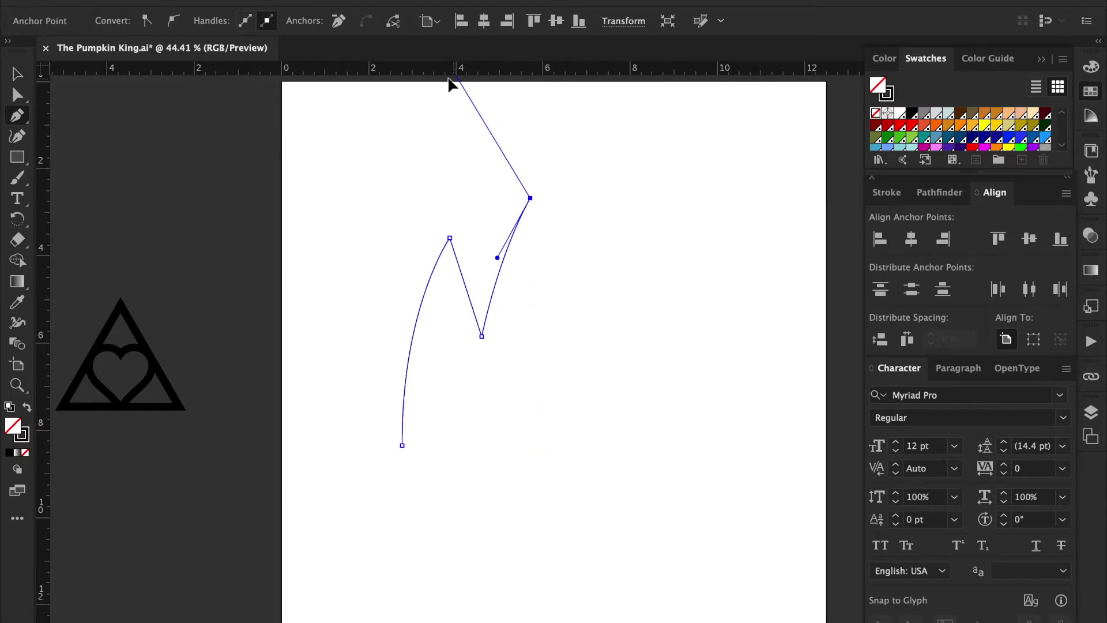
pyautogui.press('Escape')
pyautogui.click(530, 198)
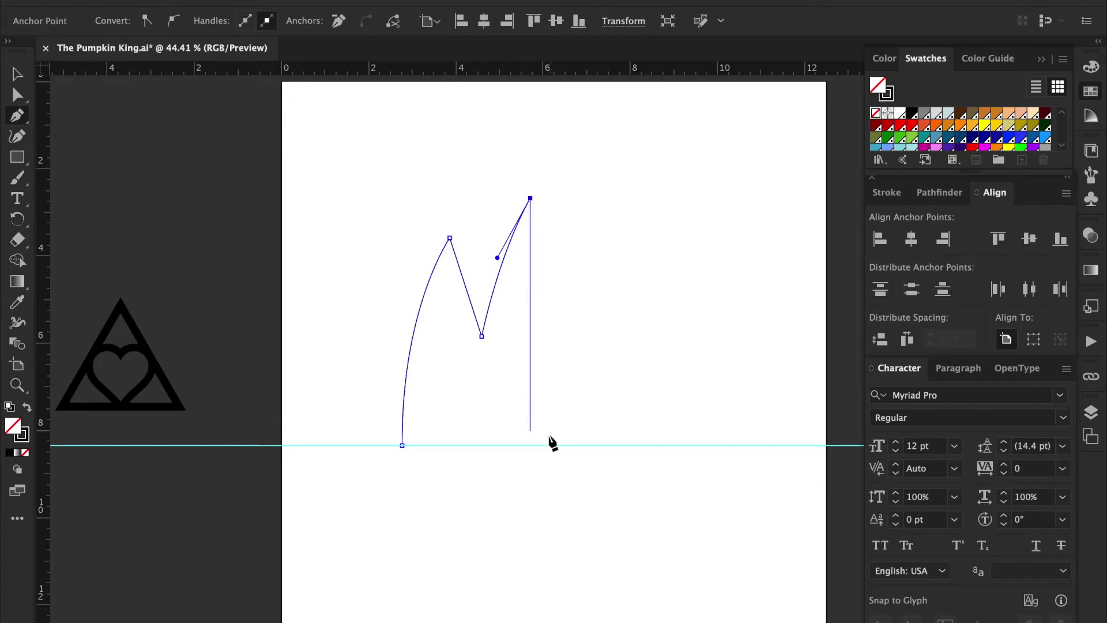
pyautogui.click(530, 446)
pyautogui.click(402, 445)
pyautogui.press('v')
pyautogui.click(697, 500)
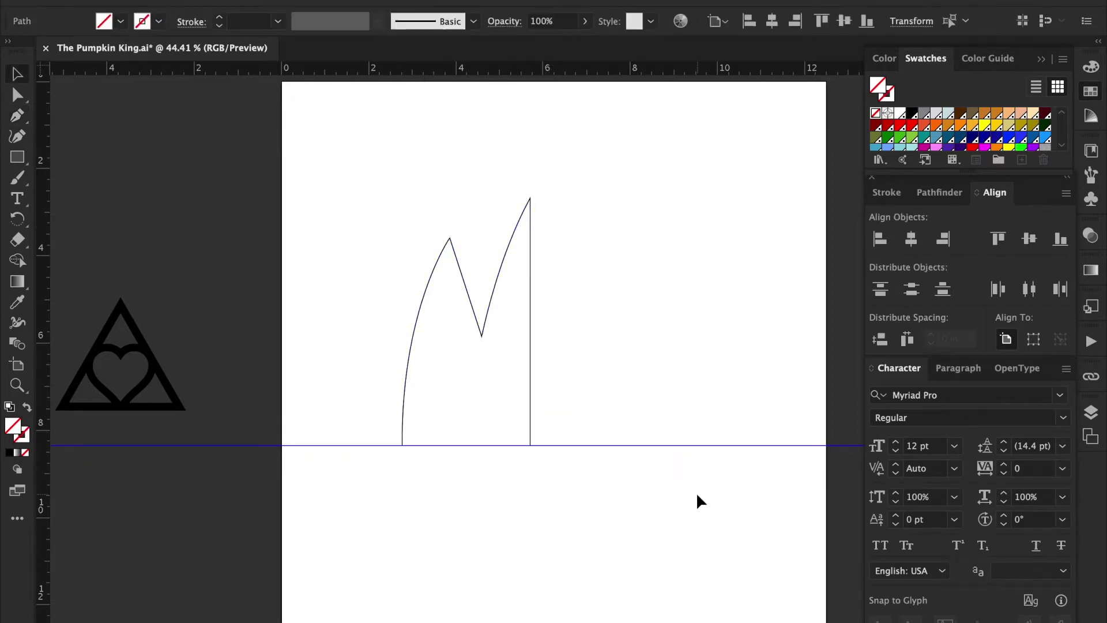
# - Reflect a vertical copy of the half-crown and butt it against the original's right edge
pyautogui.click(525, 445)
pyautogui.rightClick(522, 455)
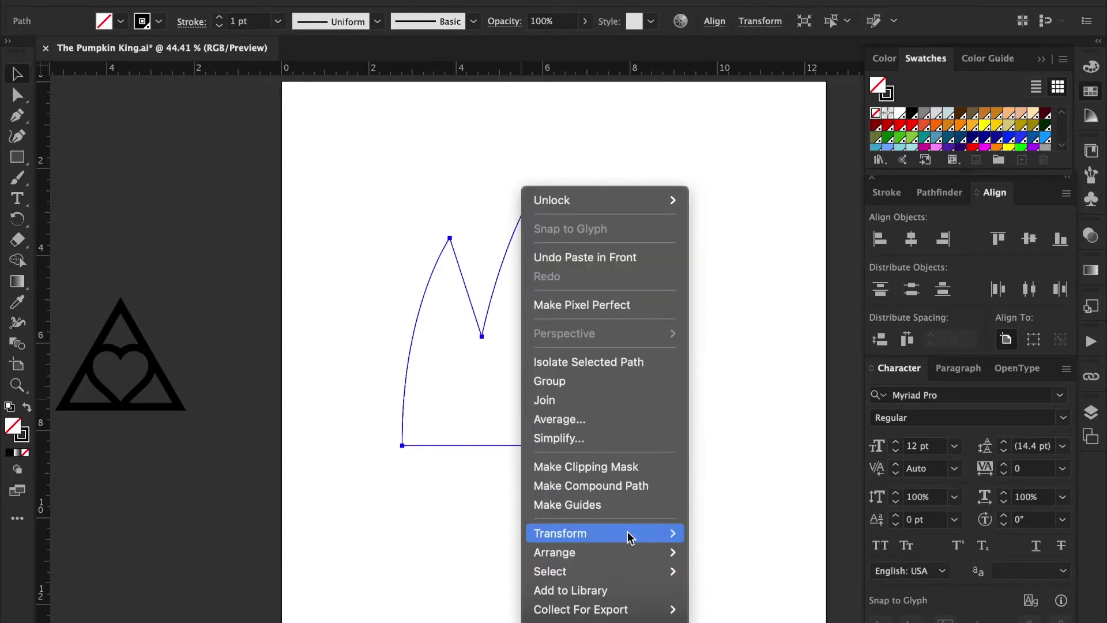
pyautogui.click(773, 257)
pyautogui.click(465, 430)
pyautogui.press('a')
pyautogui.moveTo(402, 198); pyautogui.dragTo(530, 197)
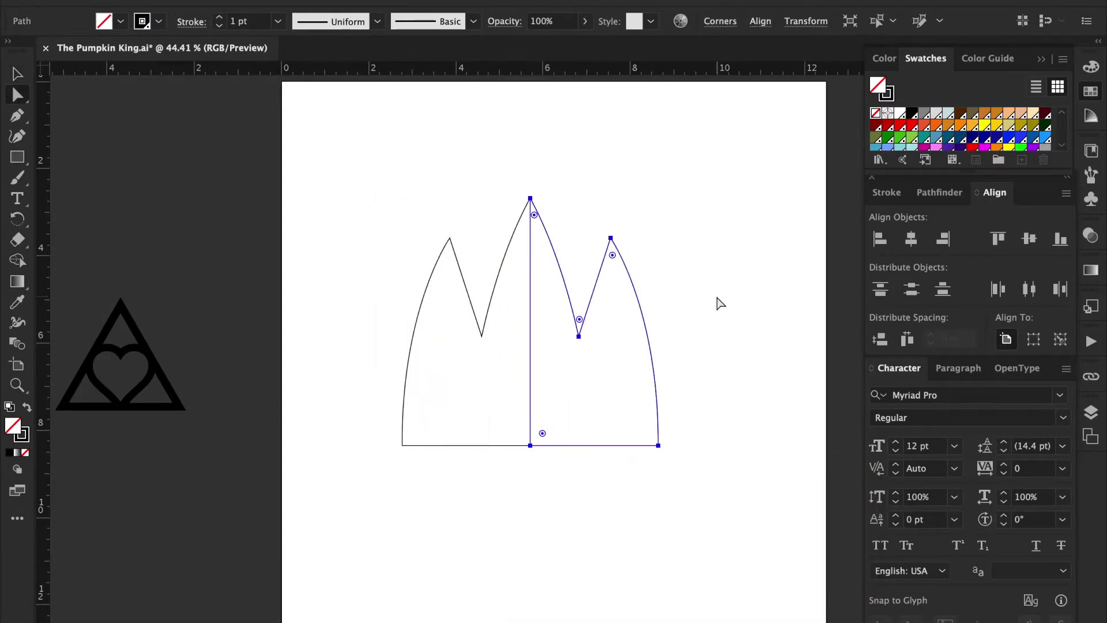
# - Unite both halves with Pathfinder and delete the middle bottom anchor
pyautogui.press('v')
pyautogui.keyDown('shift'); pyautogui.click(526, 445); pyautogui.keyUp('shift')
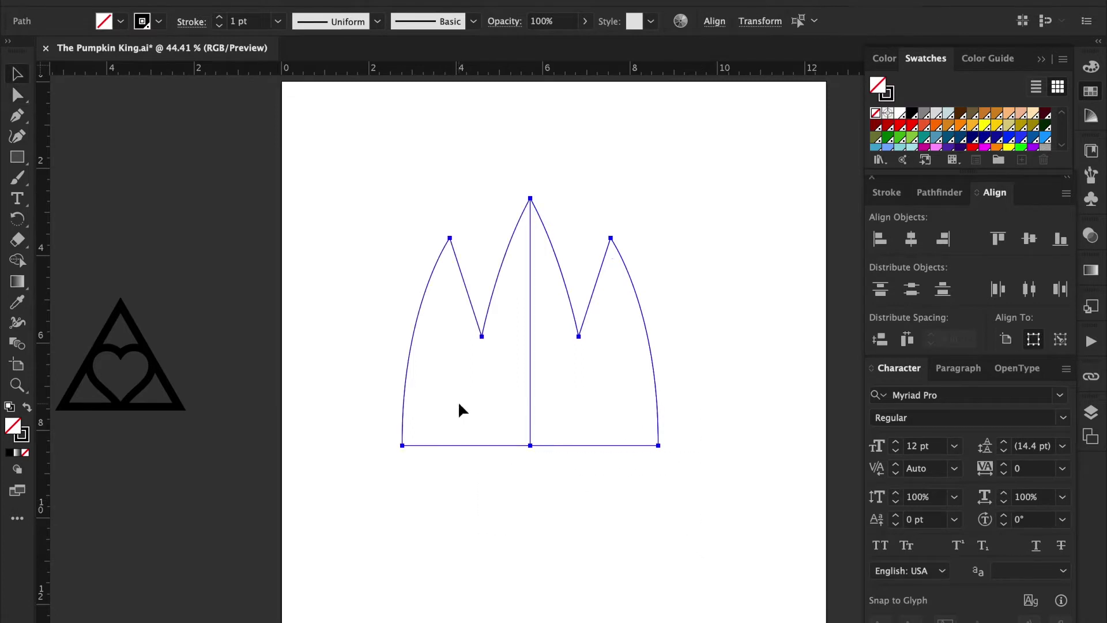
pyautogui.click(939, 192)
pyautogui.click(881, 294)
pyautogui.press('p')
pyautogui.click(530, 445)
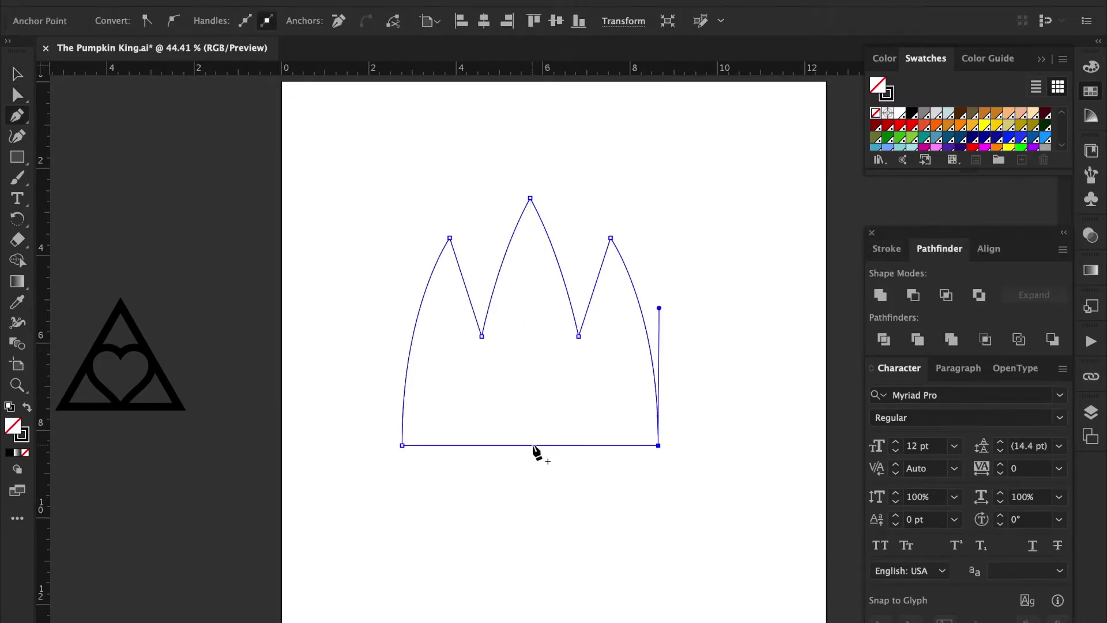
# - Cut the crown at its bottom-right corner and remove the straight bottom edge
pyautogui.press('a')
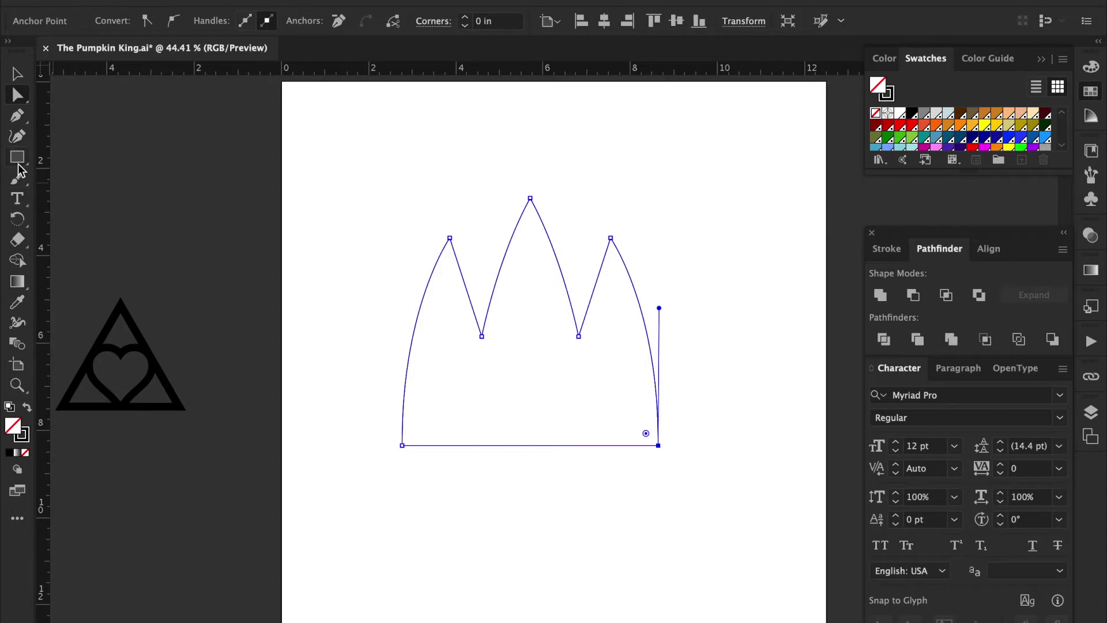
pyautogui.moveTo(17, 239); pyautogui.dragTo(65, 261)
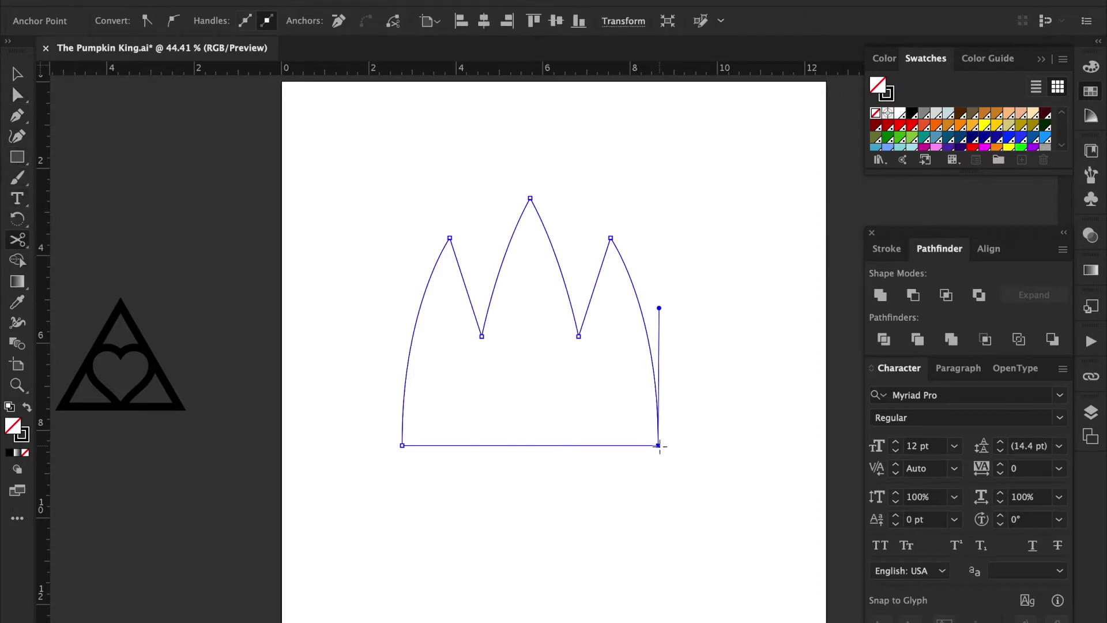
pyautogui.click(660, 446)
pyautogui.press('a')
pyautogui.press('Delete')
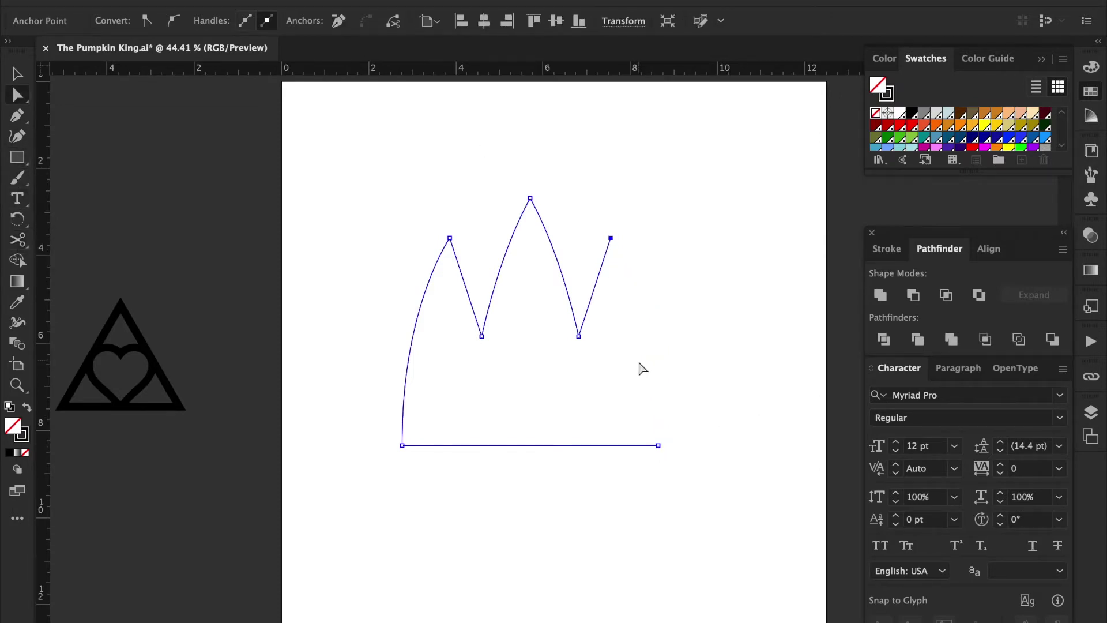
pyautogui.hotkey('ctrl', 'z')
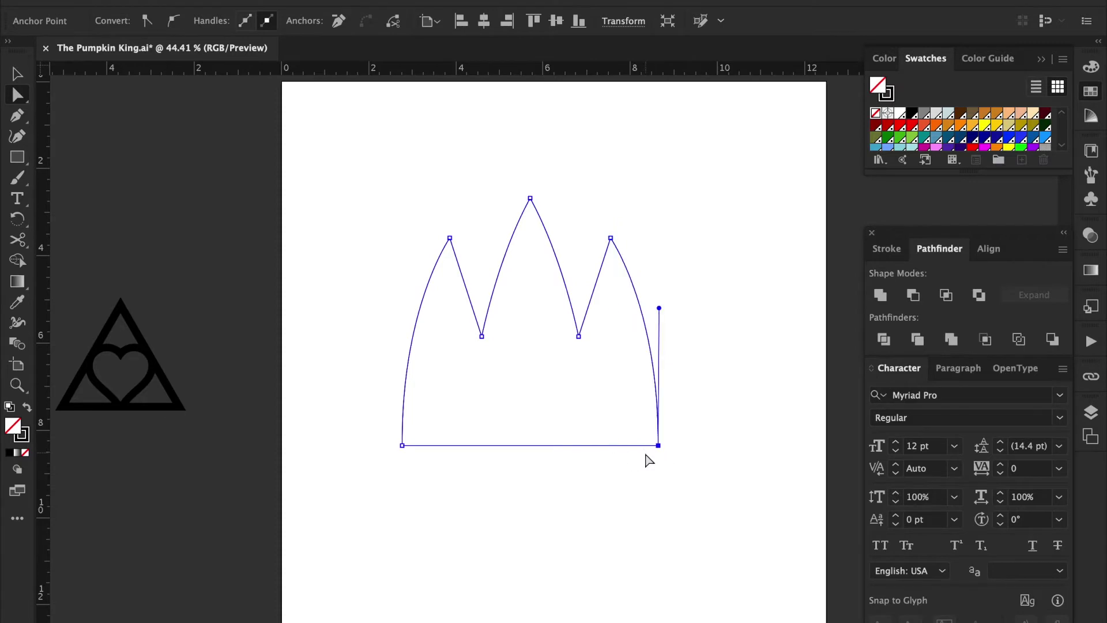
pyautogui.moveTo(658, 445); pyautogui.dragTo(659, 445)
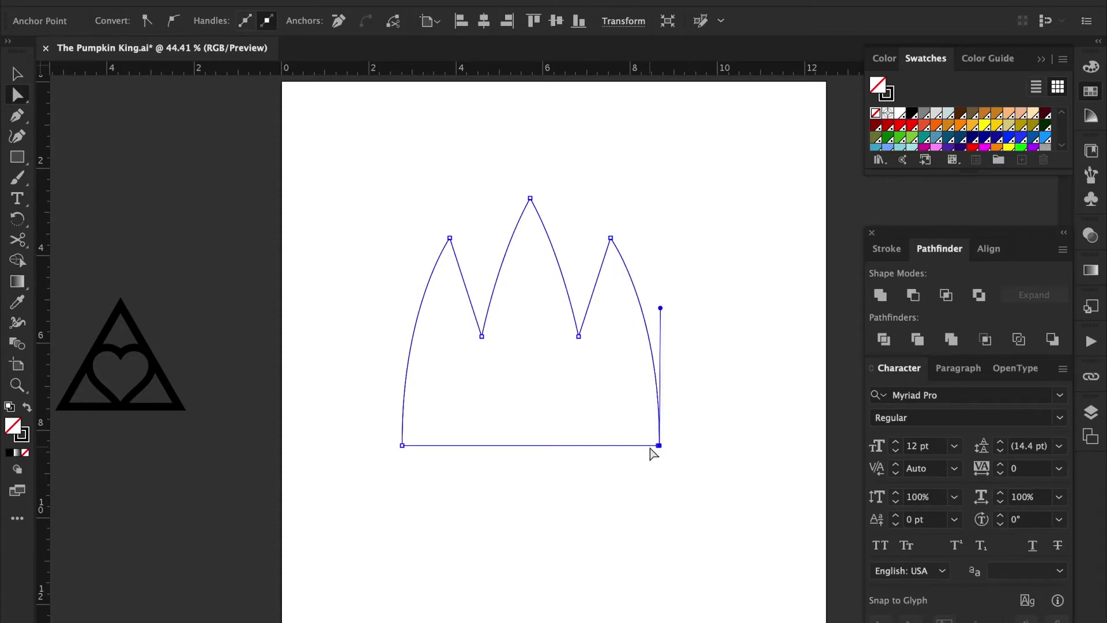
pyautogui.hotkey('ctrl', 'z')
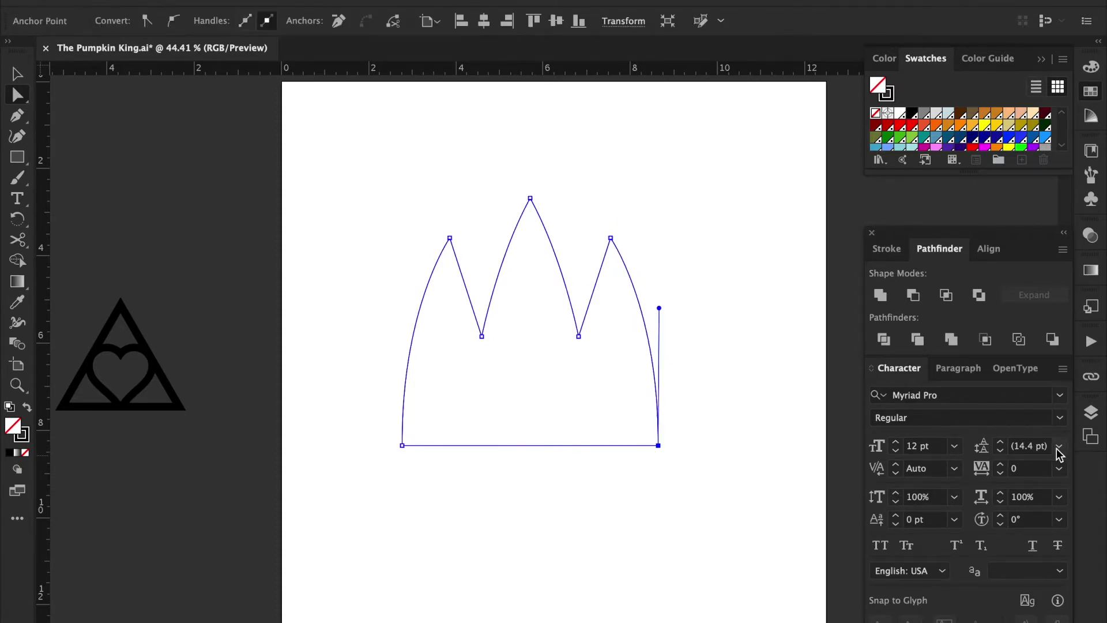
pyautogui.hotkey('shift', 'Right')
pyautogui.click(339, 21)
pyautogui.hotkey('shift', 'Left')
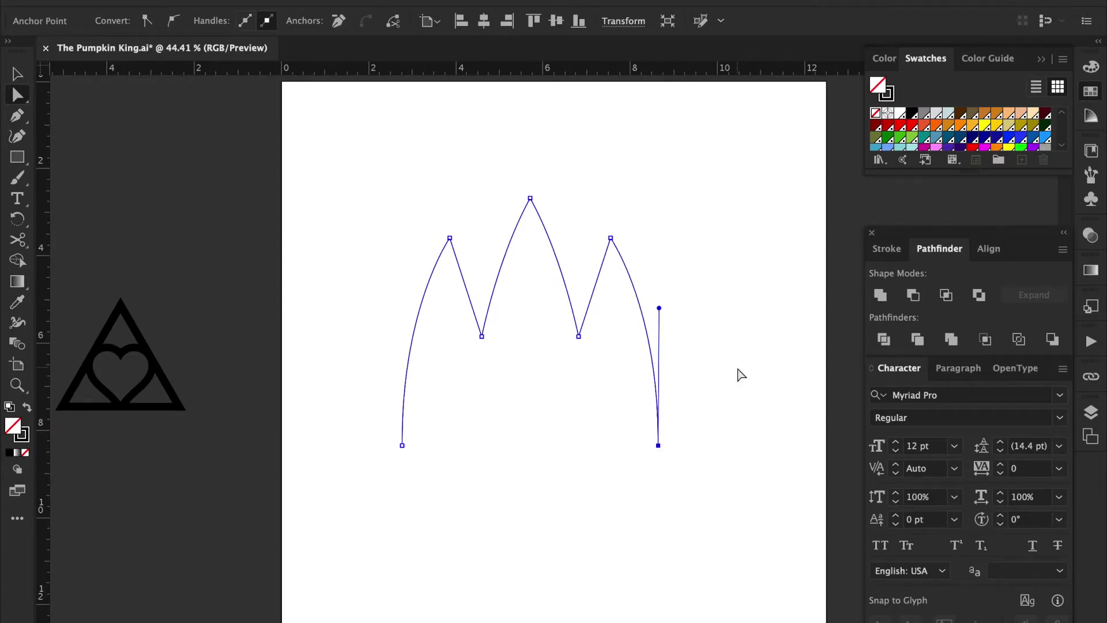
# - Widen the crown symmetrically from its centre
pyautogui.press('e')
pyautogui.moveTo(669, 316); pyautogui.dragTo(776, 317)
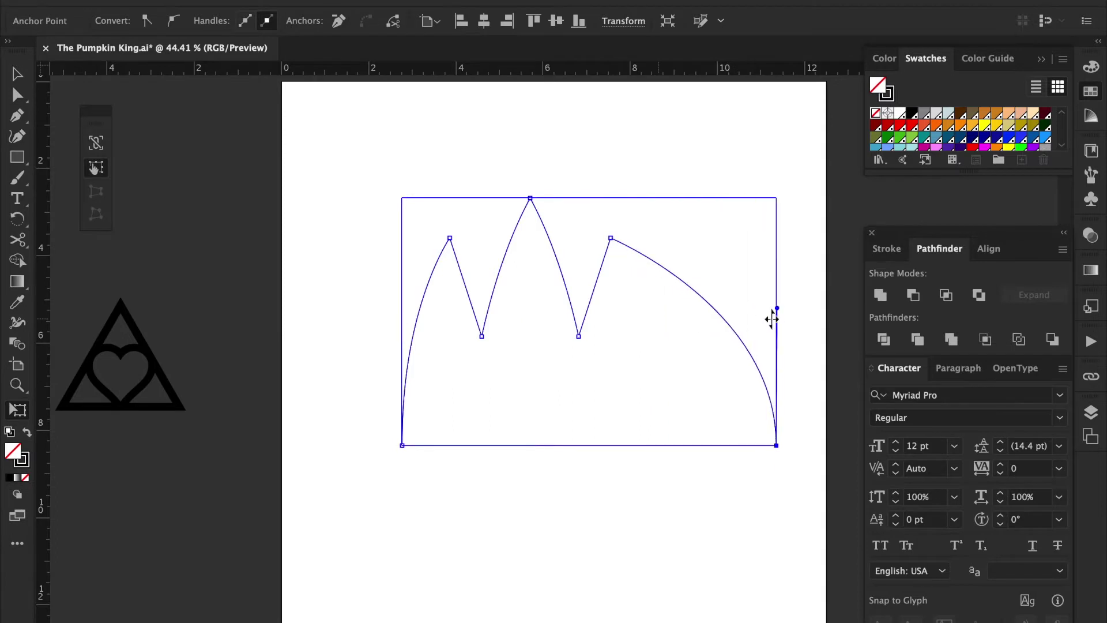
pyautogui.hotkey('ctrl', 'z')
pyautogui.press('v')
pyautogui.moveTo(658, 321); pyautogui.dragTo(702, 321)
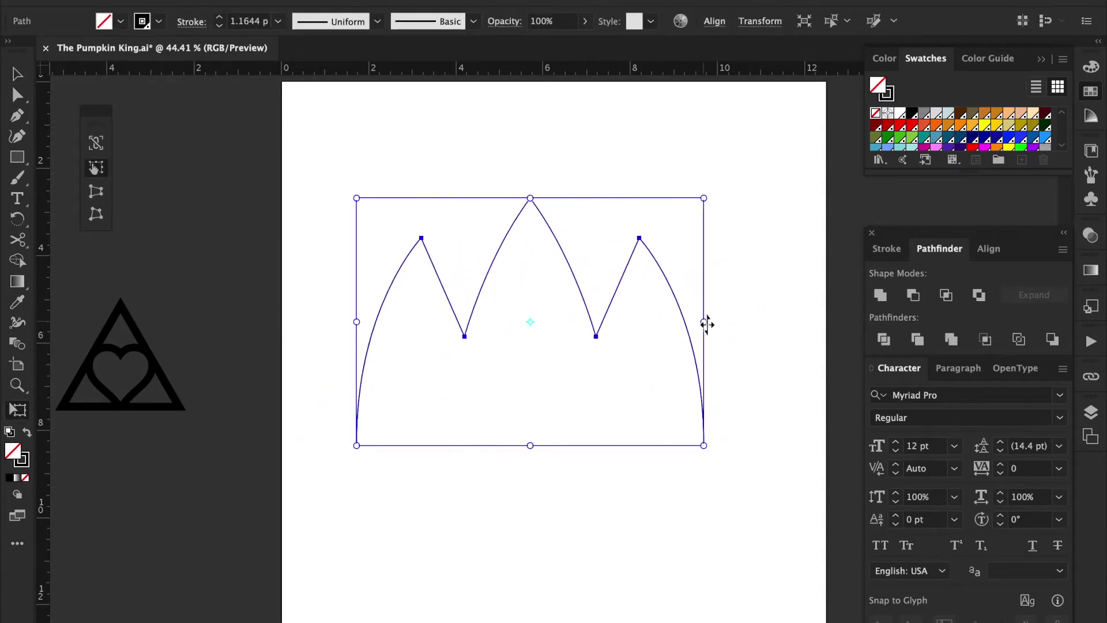
pyautogui.press('v')
# - Centre the crown horizontally and vertically on the artboard
pyautogui.click(989, 248)
pyautogui.click(911, 238)
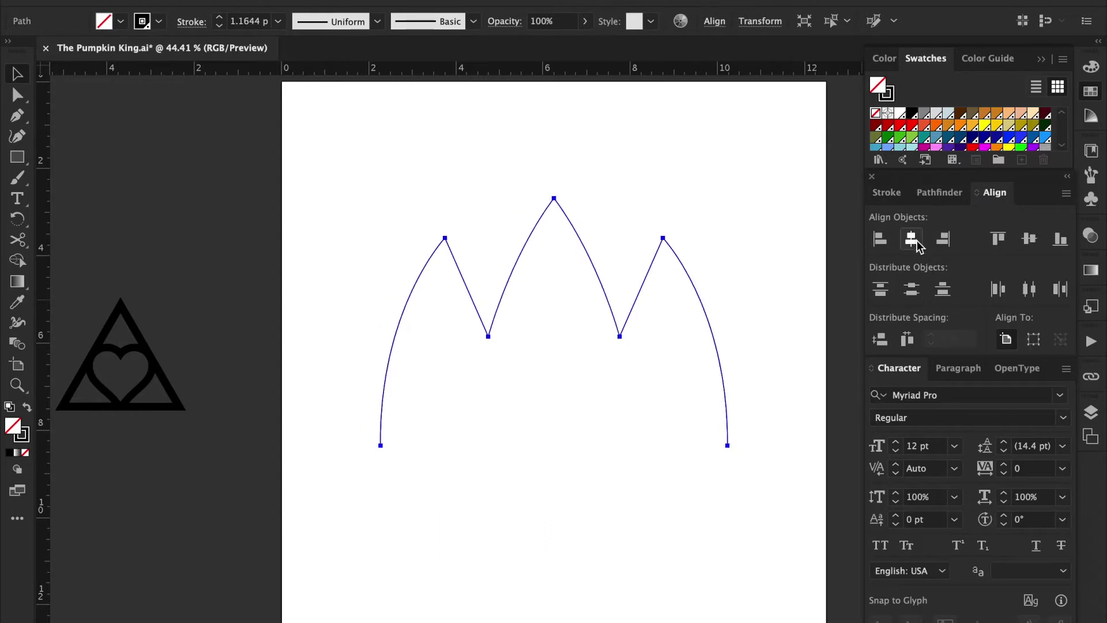
pyautogui.click(1030, 238)
# - Extend the crown from its bottom-right end with curves and sharp corners below it
pyautogui.press('a')
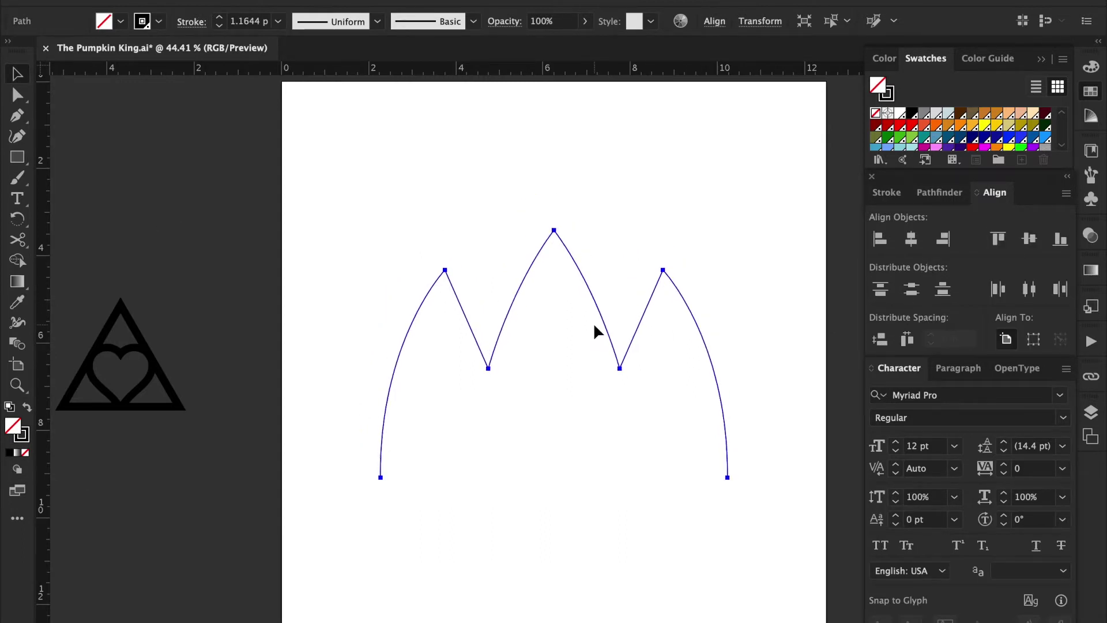
pyautogui.hotkey('ctrl', '+')
pyautogui.moveTo(595, 326); pyautogui.dragTo(578, 170)
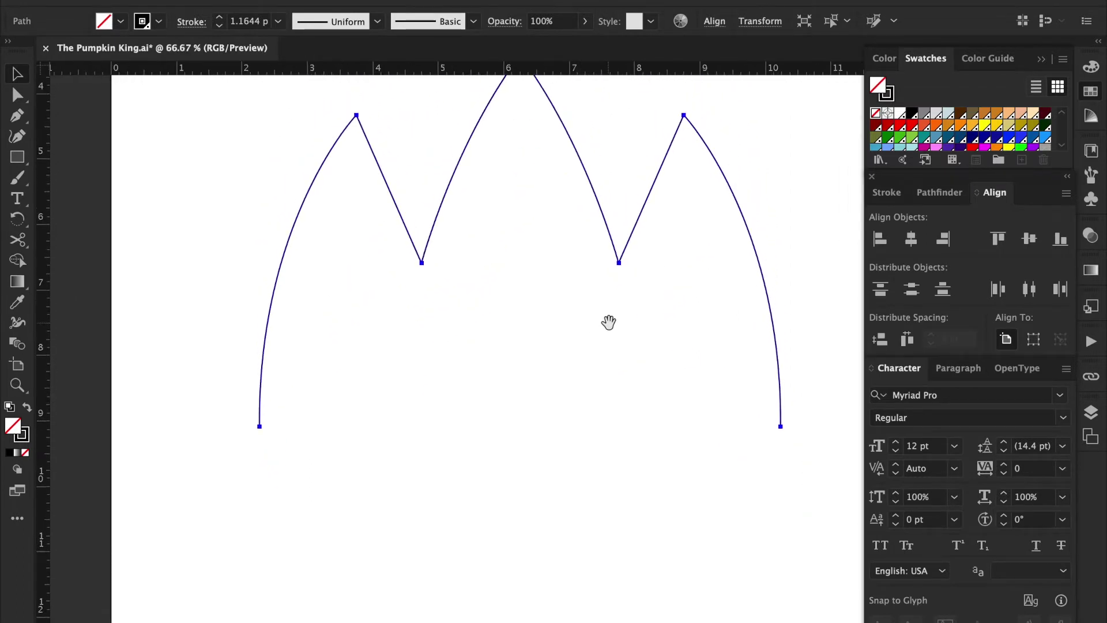
pyautogui.press('a')
pyautogui.click(781, 426)
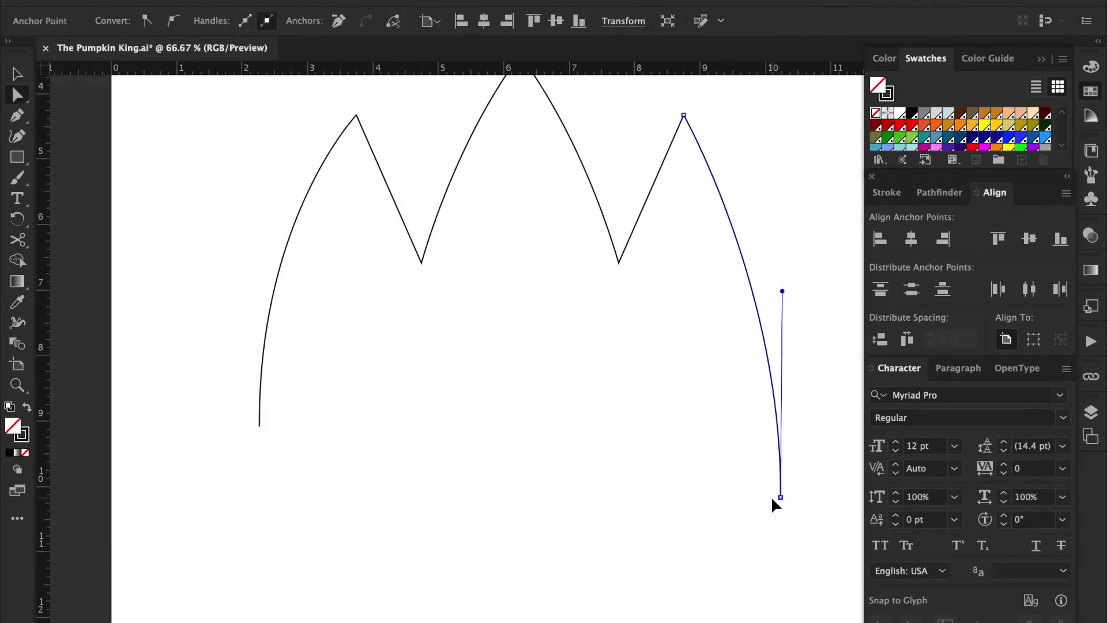
pyautogui.press('p')
pyautogui.moveTo(779, 437); pyautogui.dragTo(781, 451)
pyautogui.moveTo(651, 539); pyautogui.dragTo(567, 548)
pyautogui.click(652, 540)
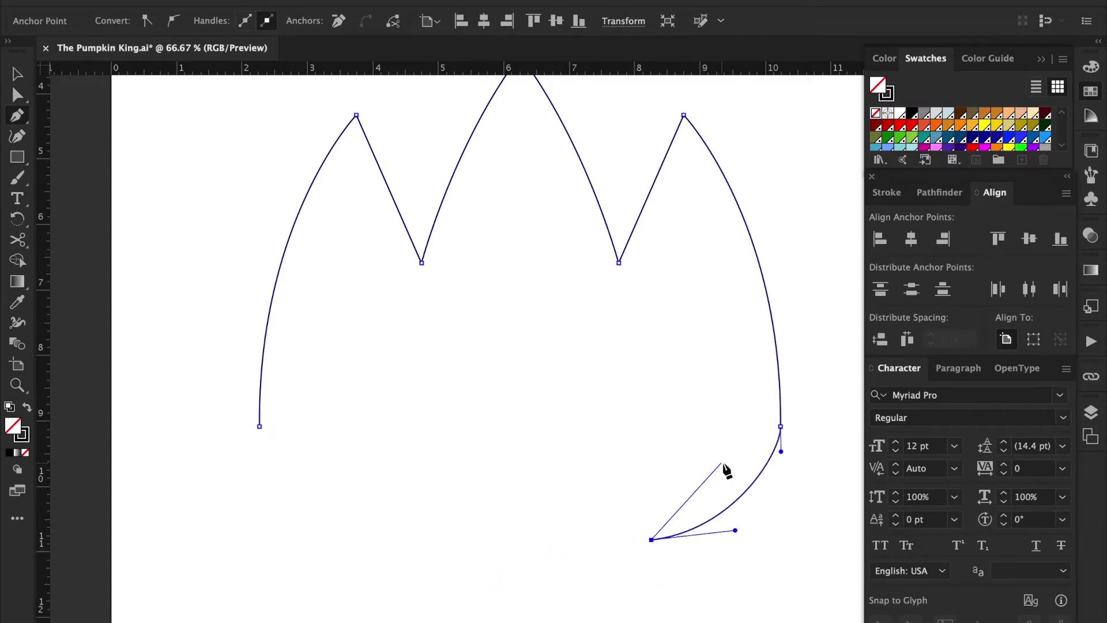
pyautogui.moveTo(731, 464); pyautogui.dragTo(740, 440)
pyautogui.click(731, 464)
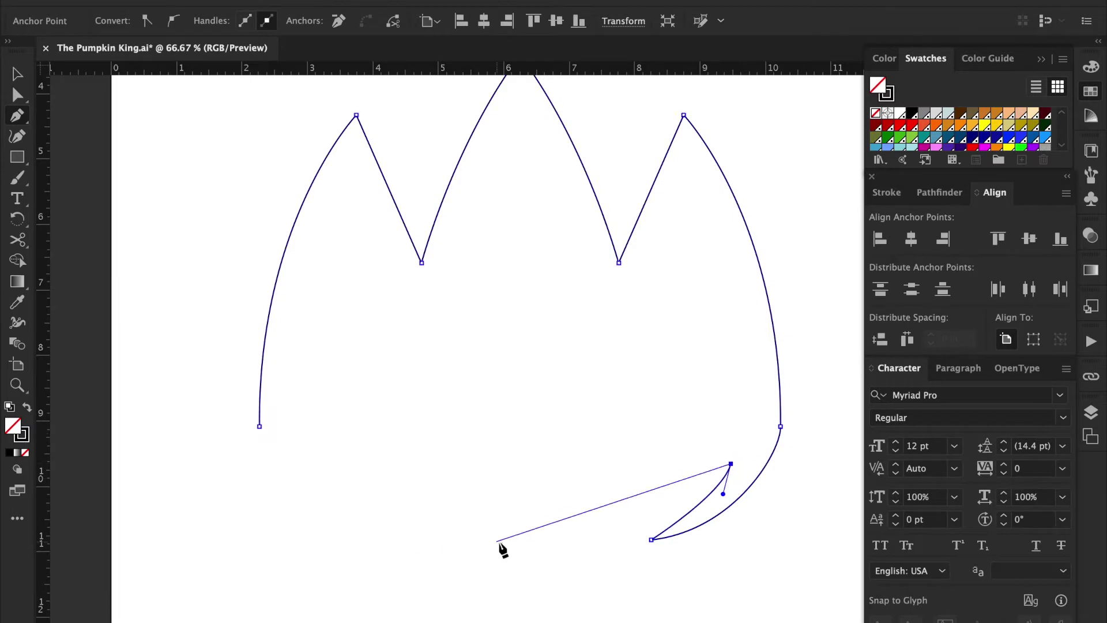
# - Sweep long curves out to the left and join them back to the open endpoint
pyautogui.moveTo(375, 584); pyautogui.dragTo(192, 580)
pyautogui.click(375, 584)
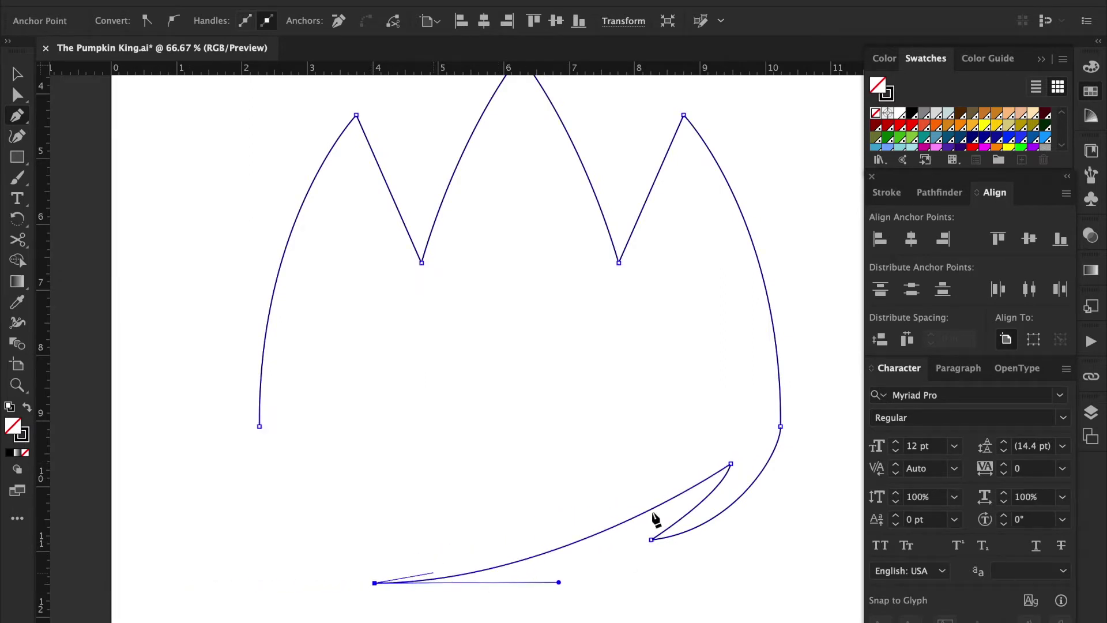
pyautogui.moveTo(639, 480); pyautogui.dragTo(687, 441)
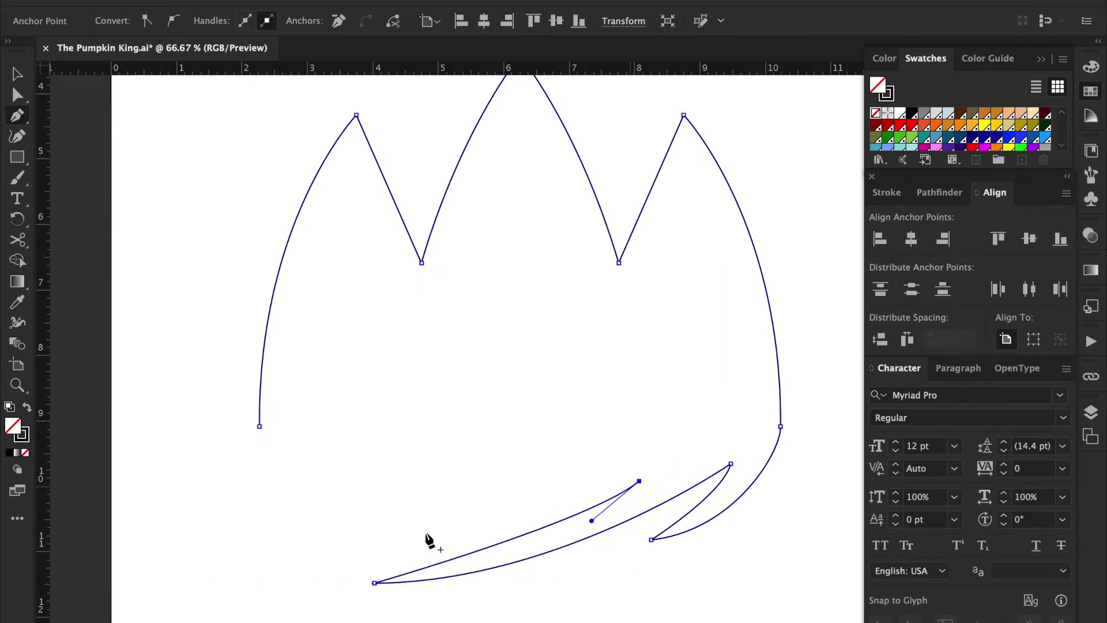
pyautogui.moveTo(250, 549); pyautogui.dragTo(422, 483)
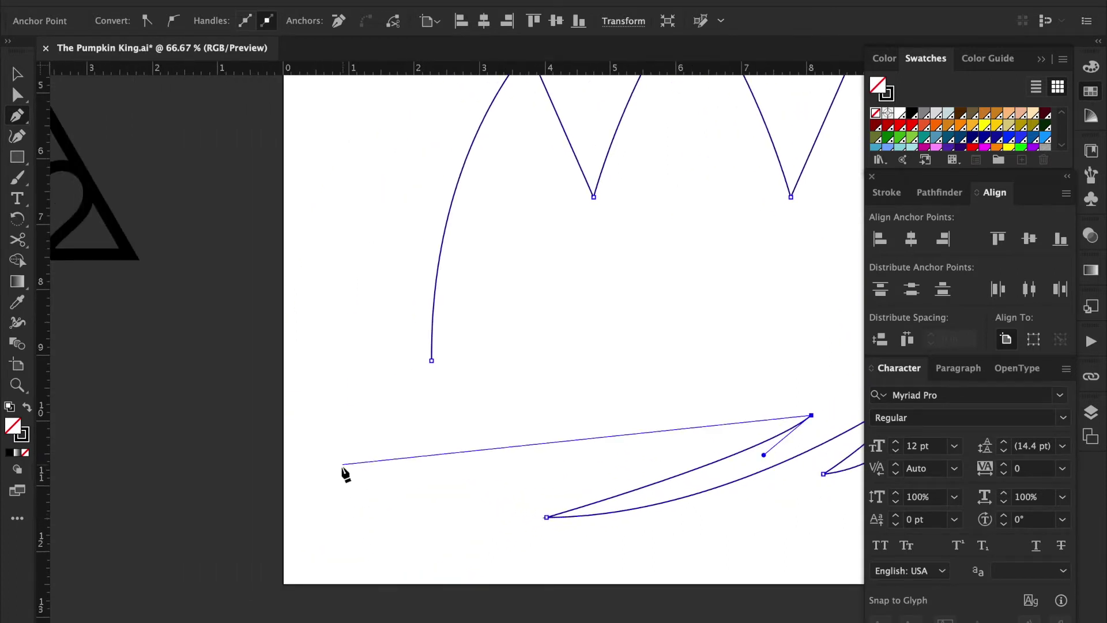
pyautogui.moveTo(333, 505); pyautogui.dragTo(71, 499)
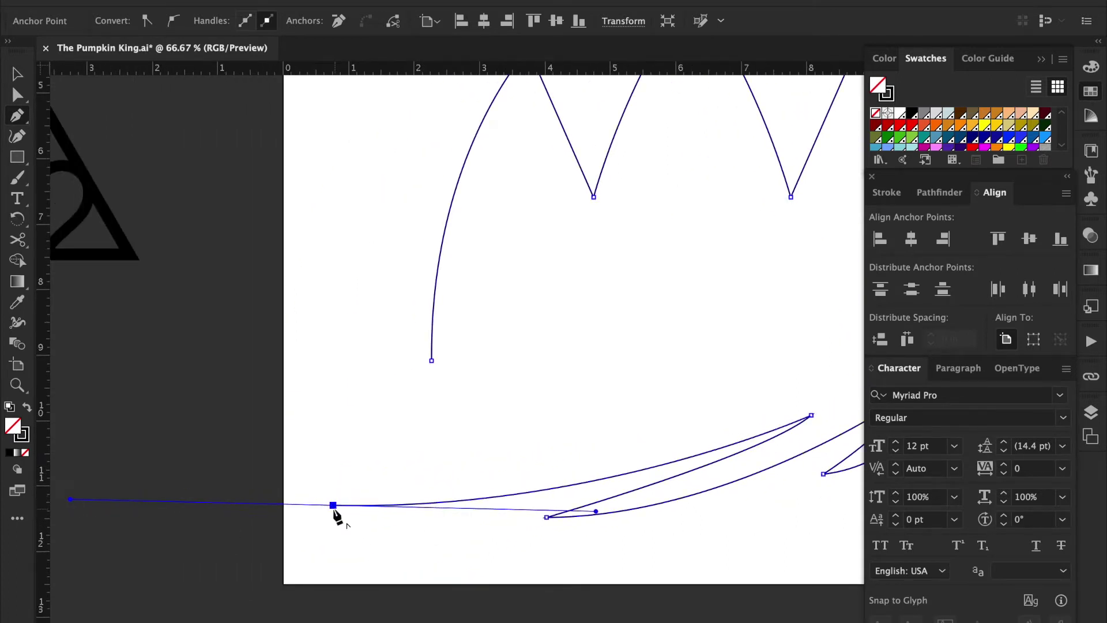
pyautogui.moveTo(525, 426); pyautogui.dragTo(576, 390)
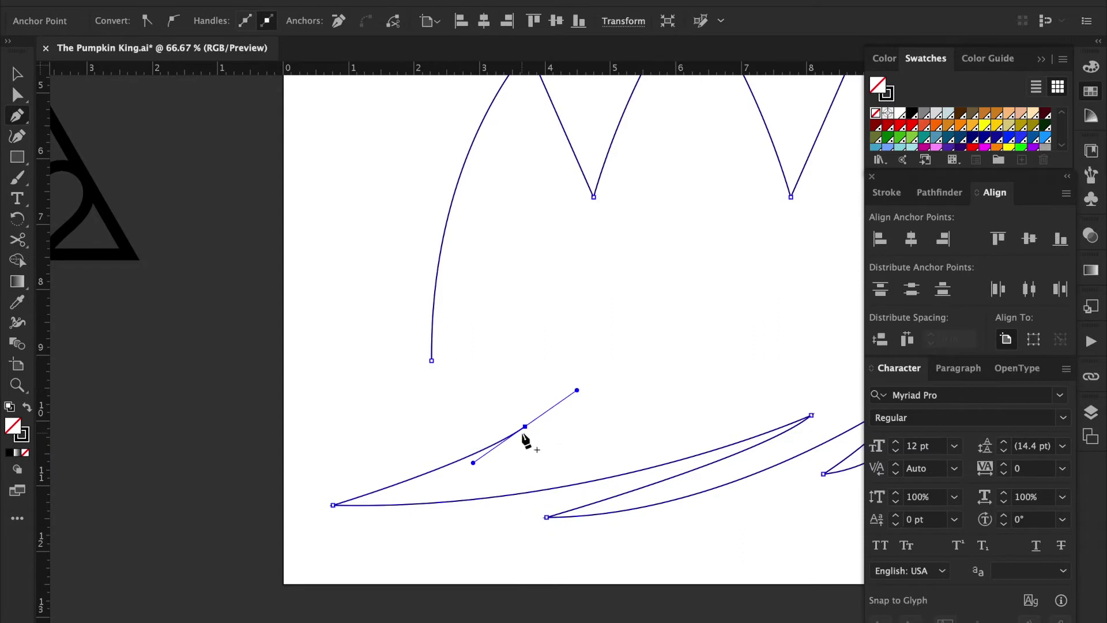
pyautogui.moveTo(314, 395); pyautogui.dragTo(265, 333)
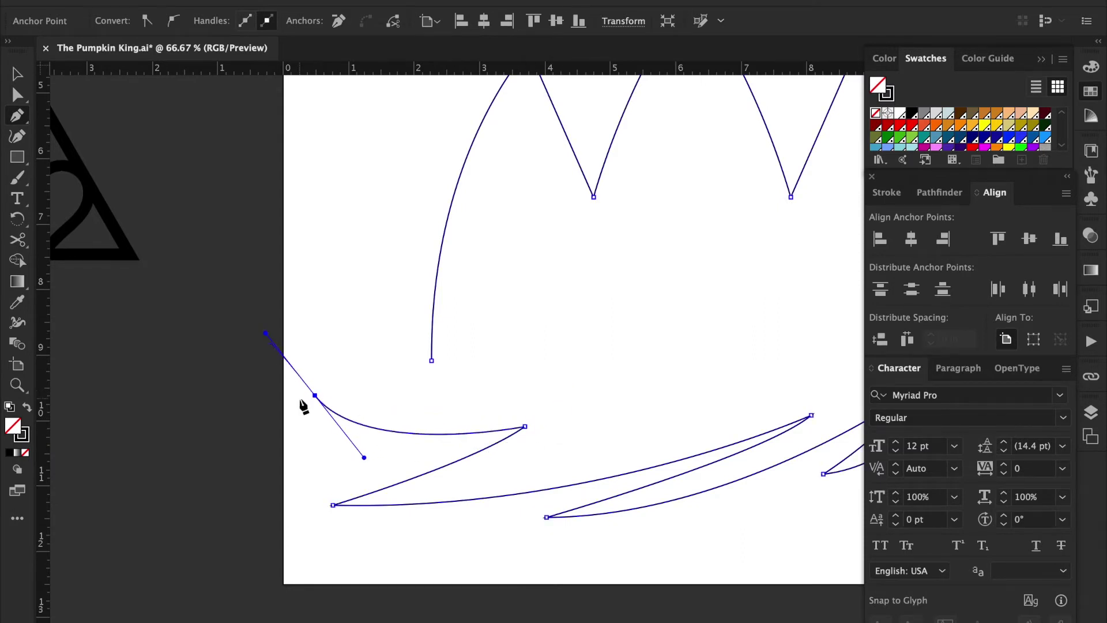
pyautogui.click(432, 360)
# - Undo the trial lower curves, leaving the open three-spiked outline
pyautogui.scroll(-2, 504, 316)
pyautogui.hotkey('ctrl', 'z')
pyautogui.hotkey('ctrl', 'z')
pyautogui.hotkey('ctrl', 'z')
pyautogui.hotkey('ctrl', 'z')
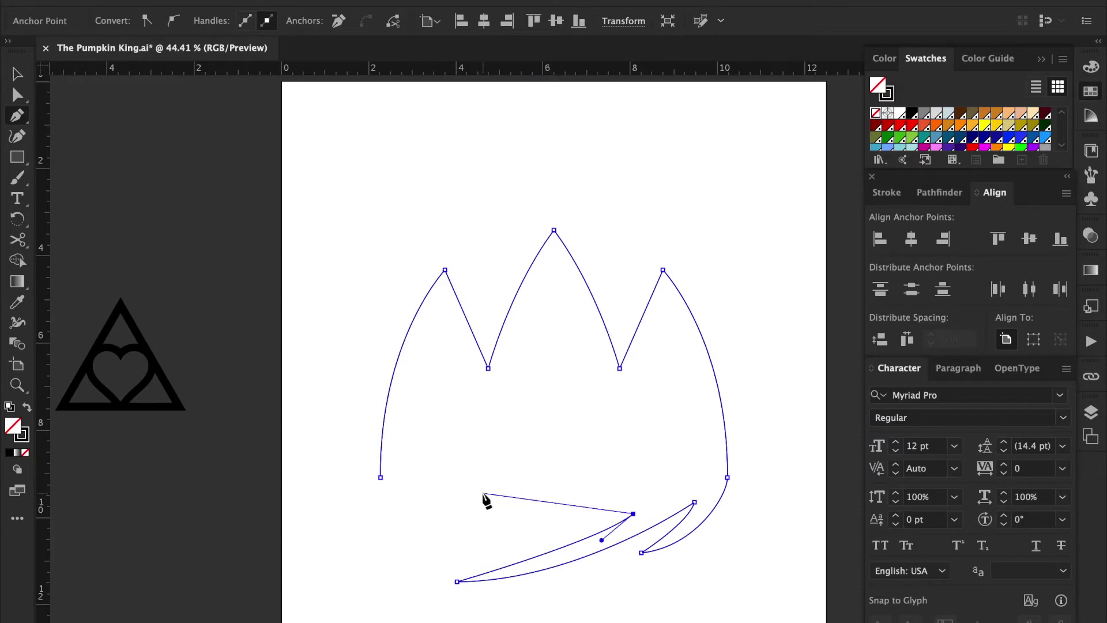
pyautogui.hotkey('ctrl', 'z')
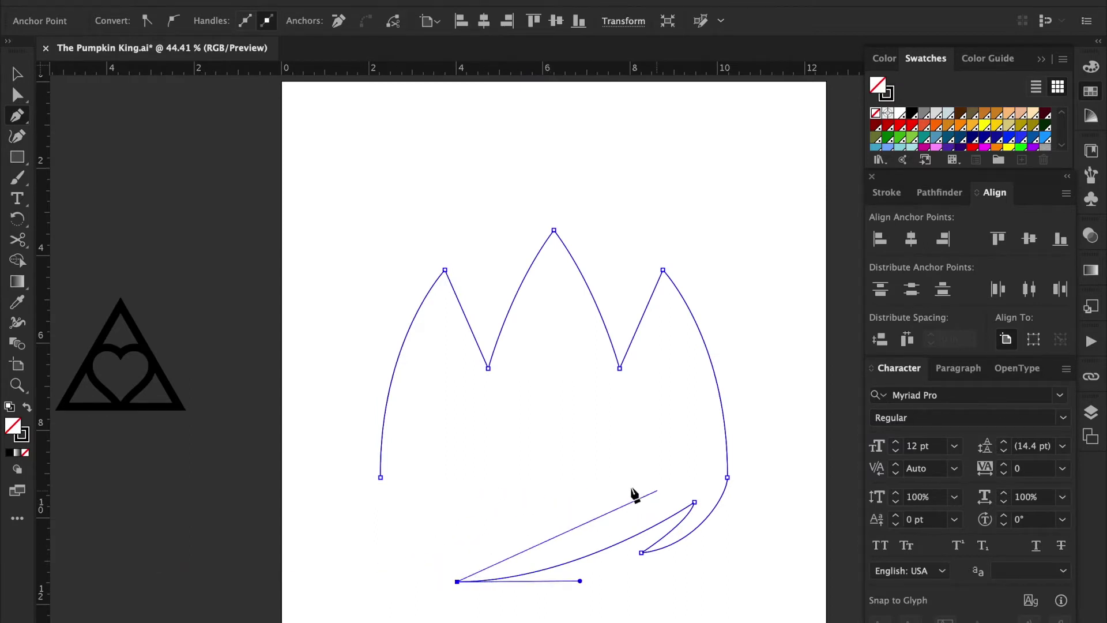
pyautogui.hotkey('ctrl', 'z')
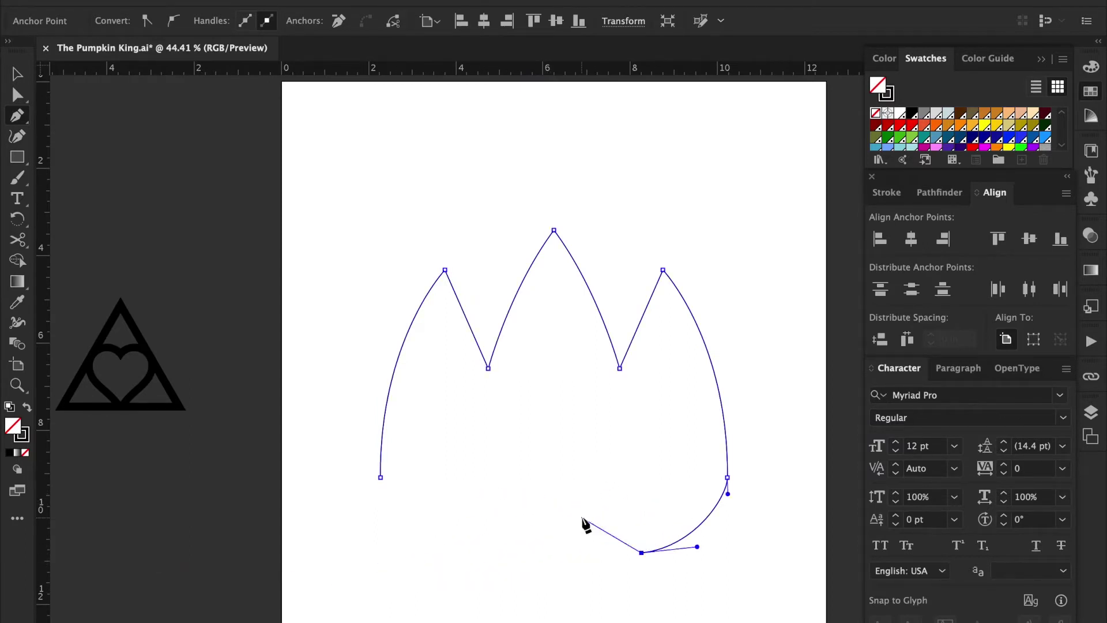
pyautogui.hotkey('ctrl', 'z')
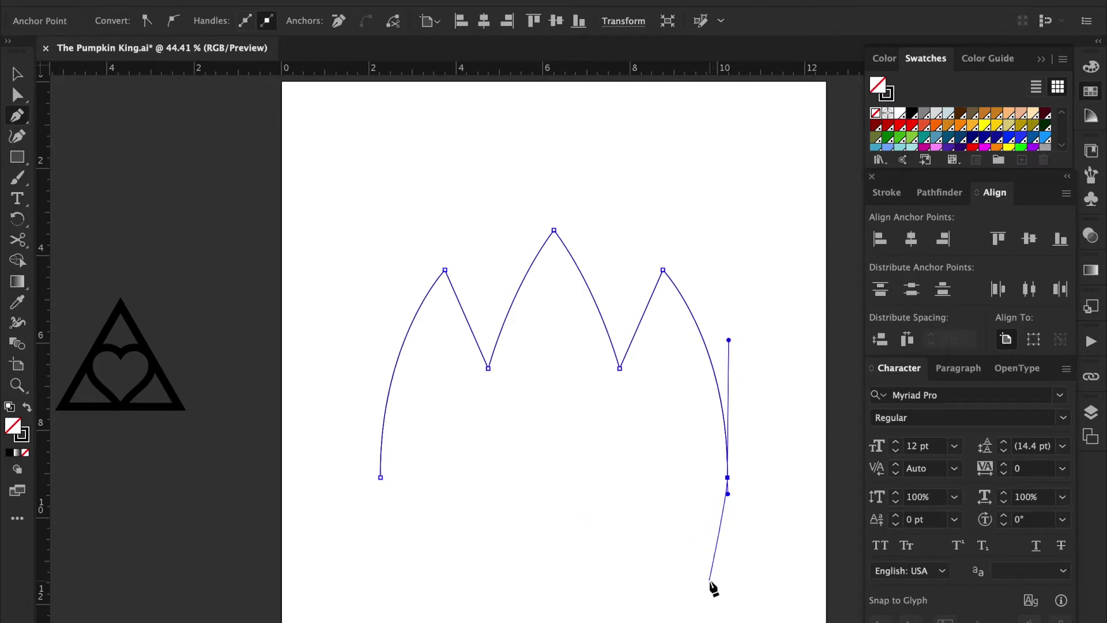
pyautogui.press('v')
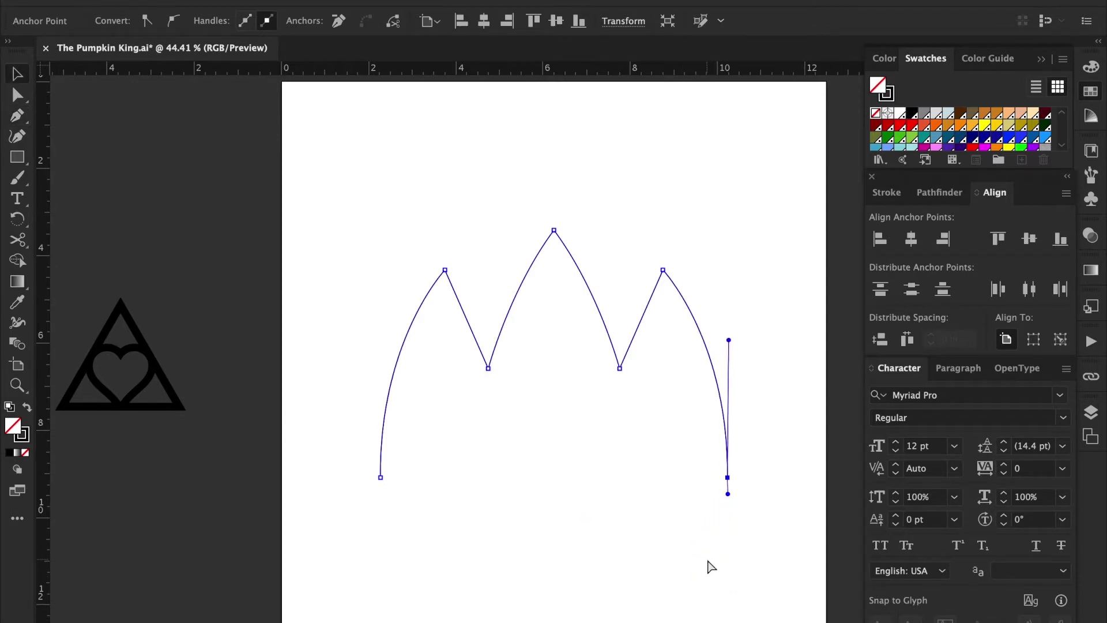
pyautogui.hotkey('ctrl', '-')
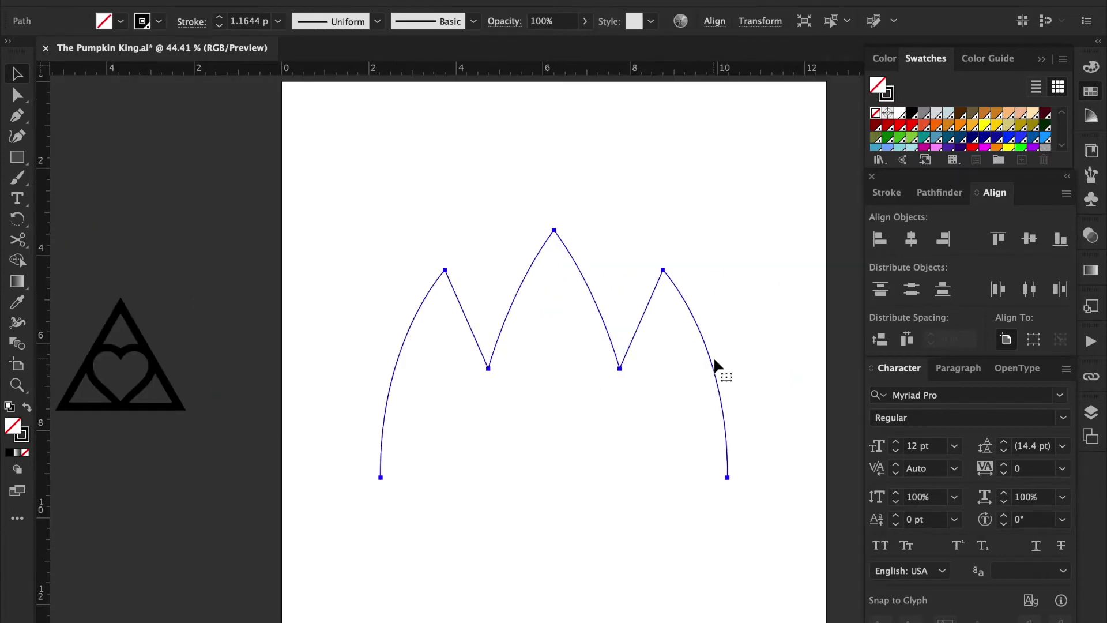
# - Scale the flame outline up about its centre with Free Transform
pyautogui.click(714, 357)
pyautogui.press('e')
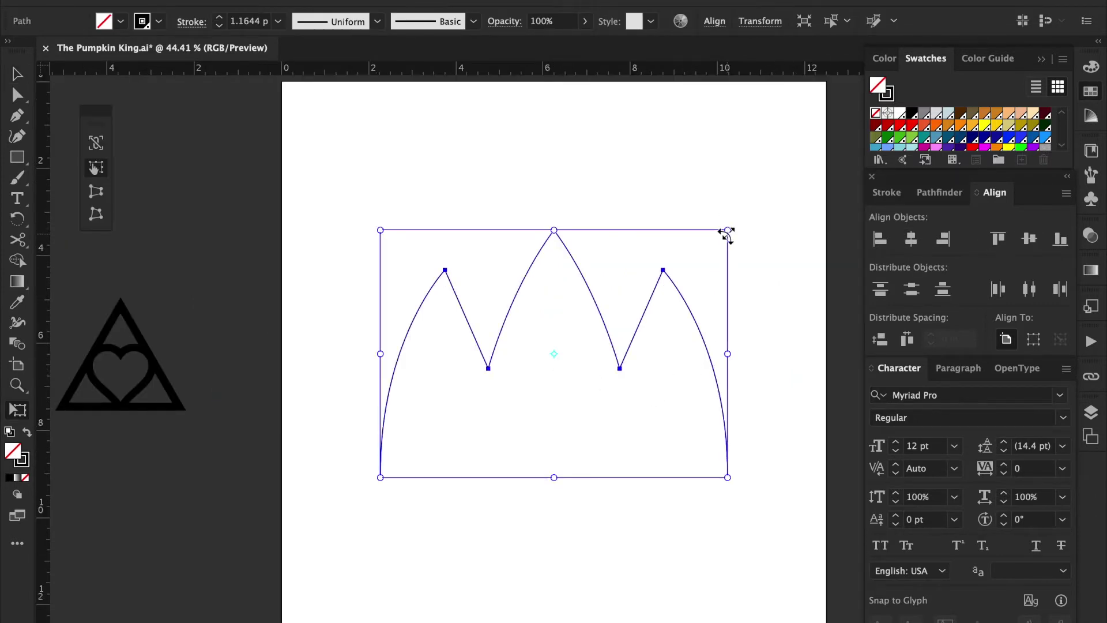
pyautogui.moveTo(728, 231); pyautogui.dragTo(803, 176)
pyautogui.press('v')
pyautogui.hotkey('ctrl', '-')
pyautogui.hotkey('ctrl', '-')
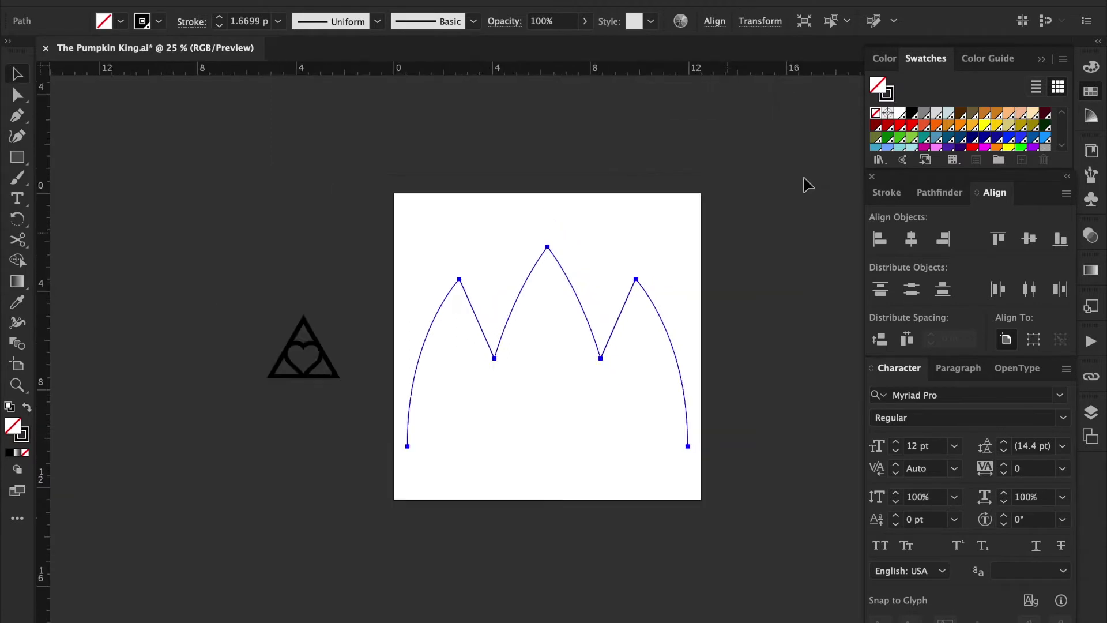
# - Tilt the outline slightly and centre it horizontally and vertically on the artboard
pyautogui.click(522, 293)
pyautogui.scroll(2, 577, 282)
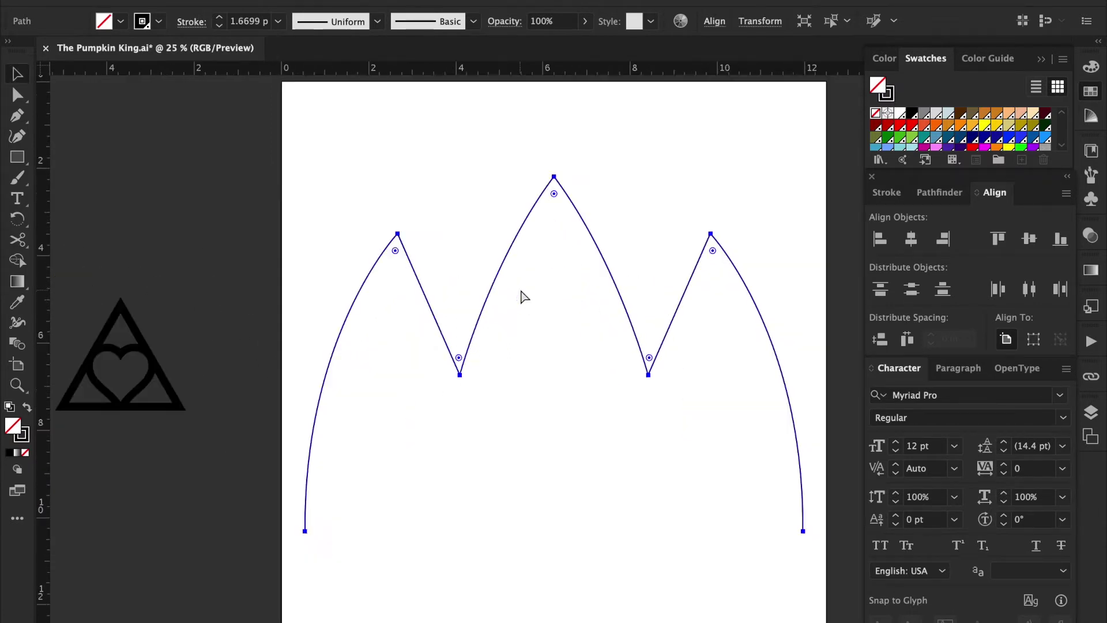
pyautogui.press('e')
pyautogui.moveTo(841, 122)
pyautogui.mouseDown()
pyautogui.moveTo(738, 162)
pyautogui.moveTo(724, 143)
pyautogui.mouseUp()
pyautogui.click(912, 238)
pyautogui.click(1030, 238)
pyautogui.scroll(-3, 736, 231)
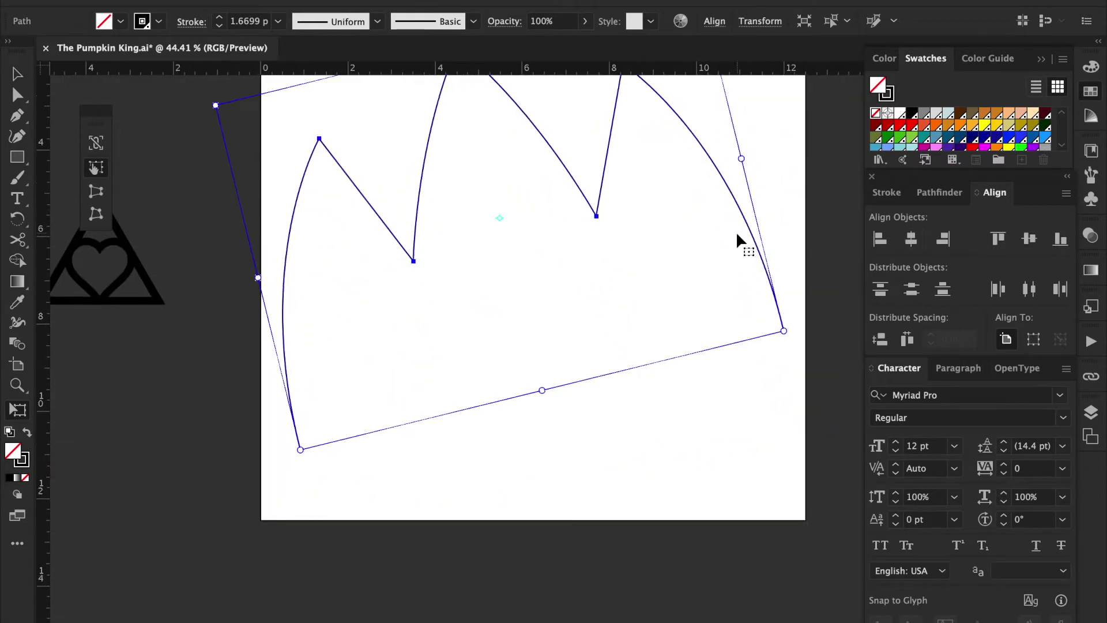
# - Add a curved anchor below the right side and a sharp right lower tongue tip
pyautogui.press('p')
pyautogui.moveTo(784, 331); pyautogui.dragTo(792, 378)
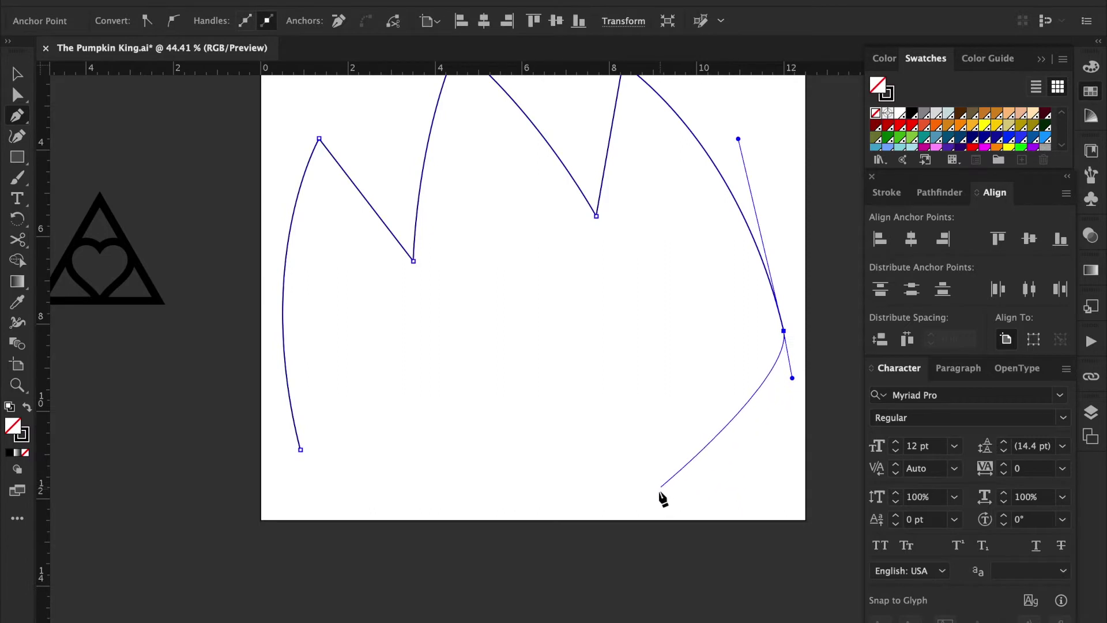
pyautogui.moveTo(690, 498); pyautogui.dragTo(621, 538)
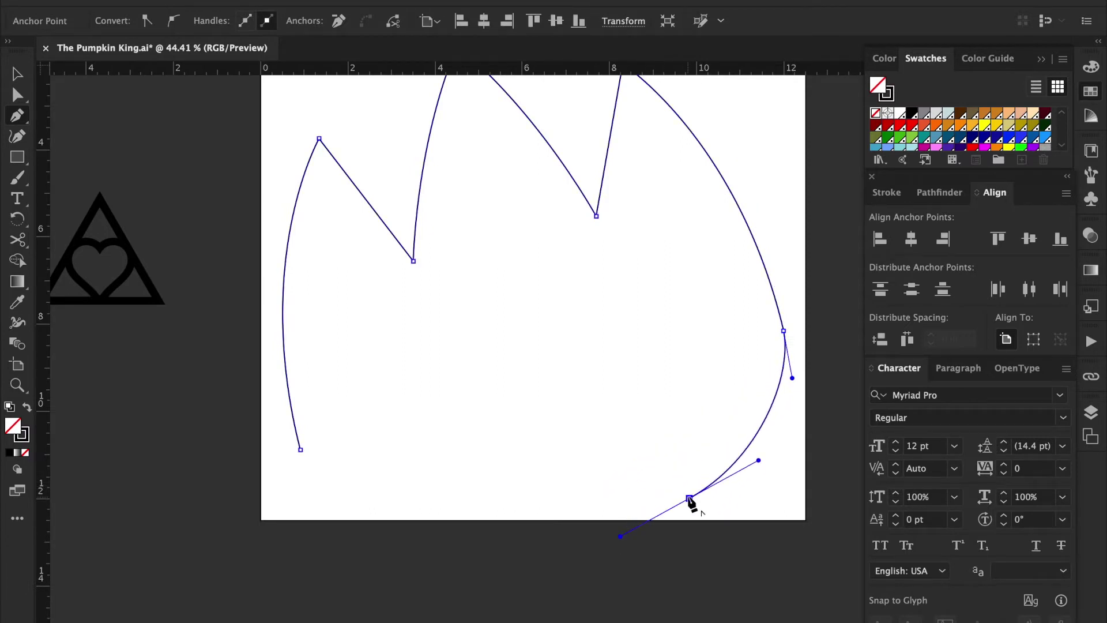
pyautogui.click(689, 498)
pyautogui.moveTo(743, 364); pyautogui.dragTo(741, 311)
pyautogui.hotkey('shift', 'x')
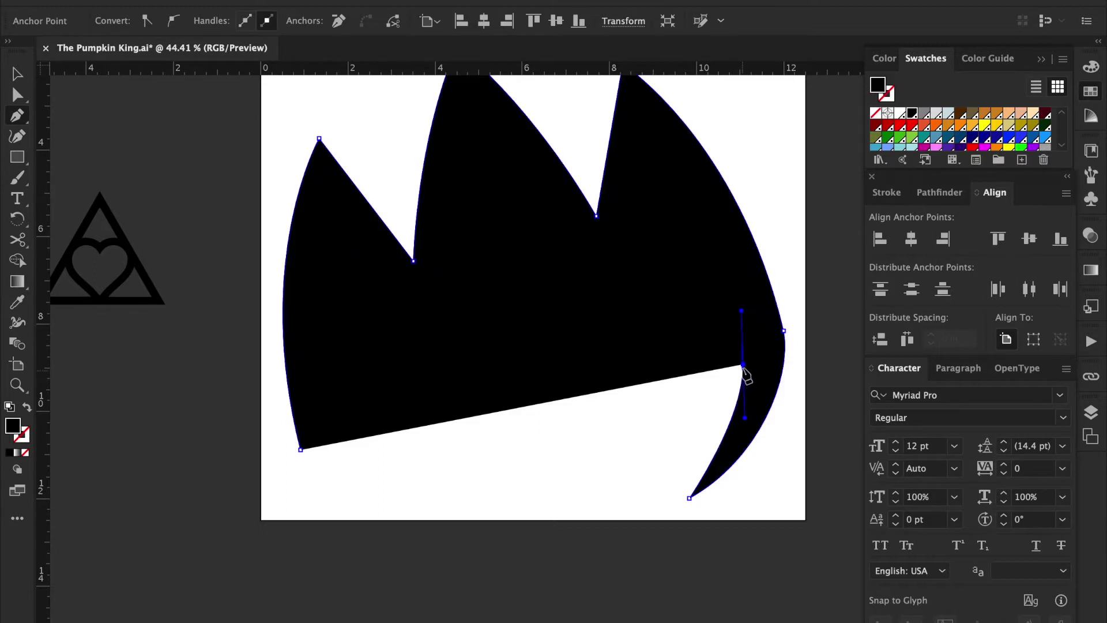
pyautogui.hotkey('shift', 'x')
# - Add a second sharp tongue and a lower-left curve, closing the path at the left endpoint
pyautogui.moveTo(537, 567); pyautogui.dragTo(414, 592)
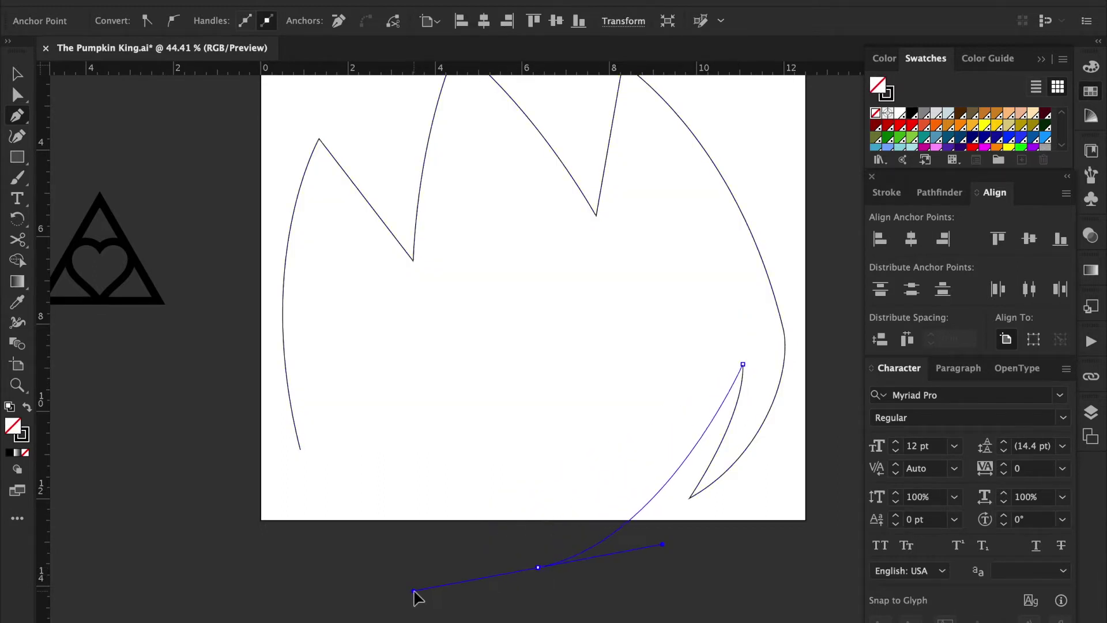
pyautogui.click(537, 567)
pyautogui.moveTo(630, 406); pyautogui.dragTo(637, 340)
pyautogui.click(630, 406)
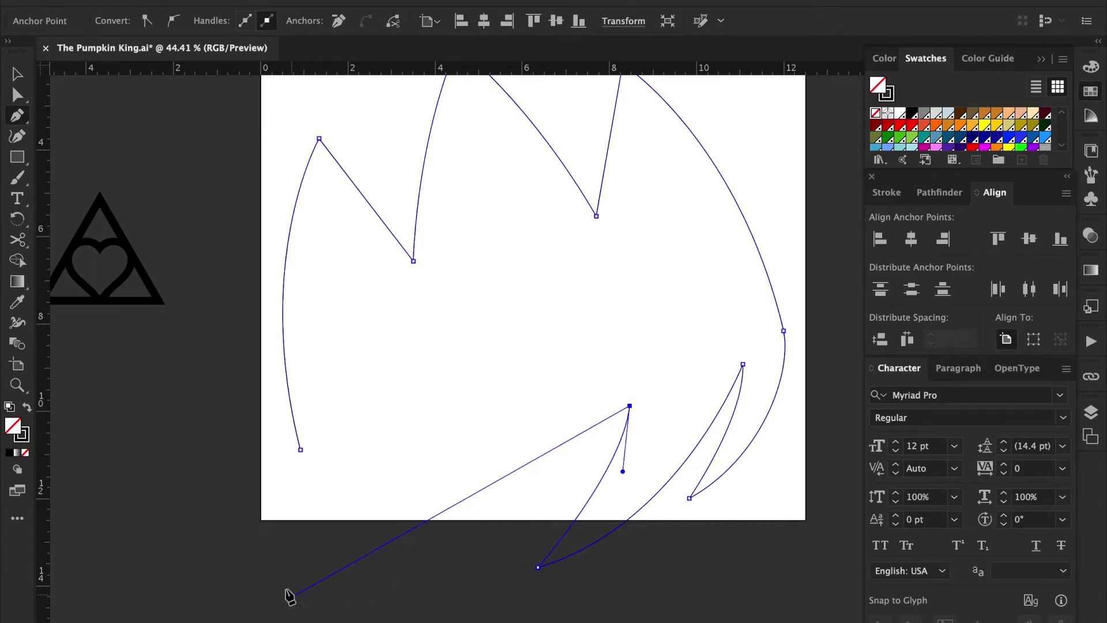
pyautogui.moveTo(283, 592); pyautogui.dragTo(57, 612)
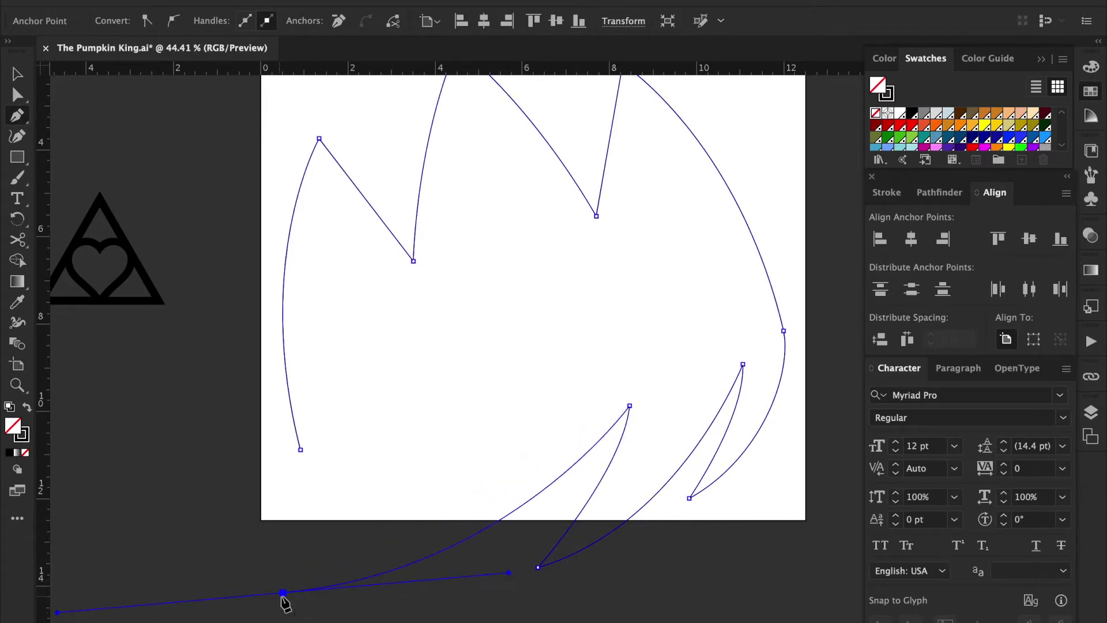
pyautogui.moveTo(300, 449); pyautogui.dragTo(281, 335)
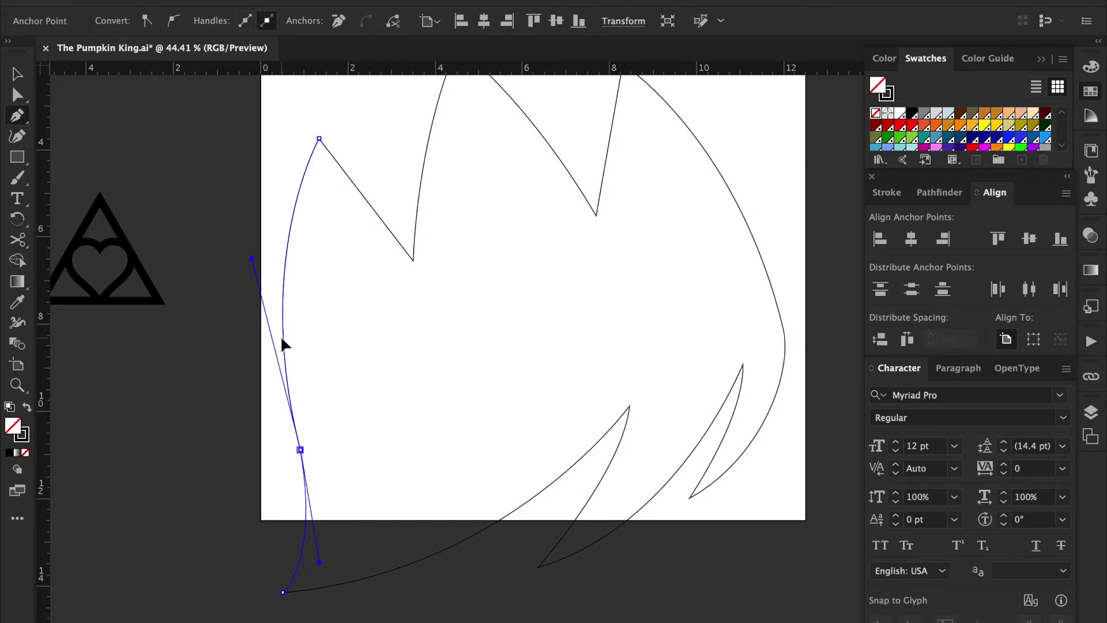
# - Fill the closed flame shape with solid black
pyautogui.press('v')
pyautogui.scroll(3, 518, 393)
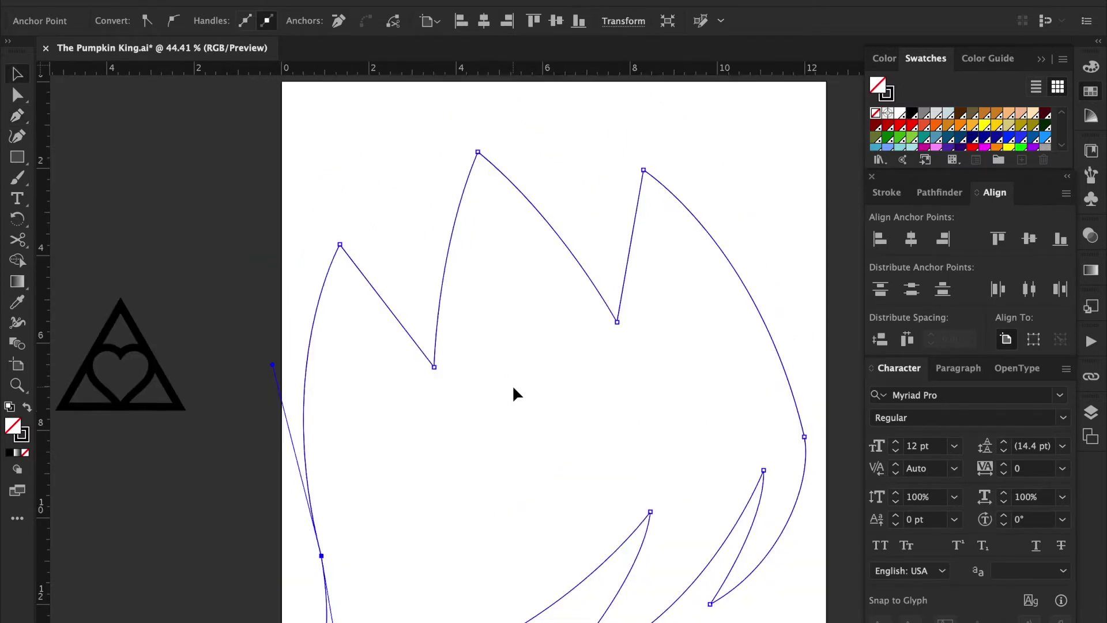
pyautogui.hotkey('shift', 'x')
pyautogui.scroll(-4, 515, 396)
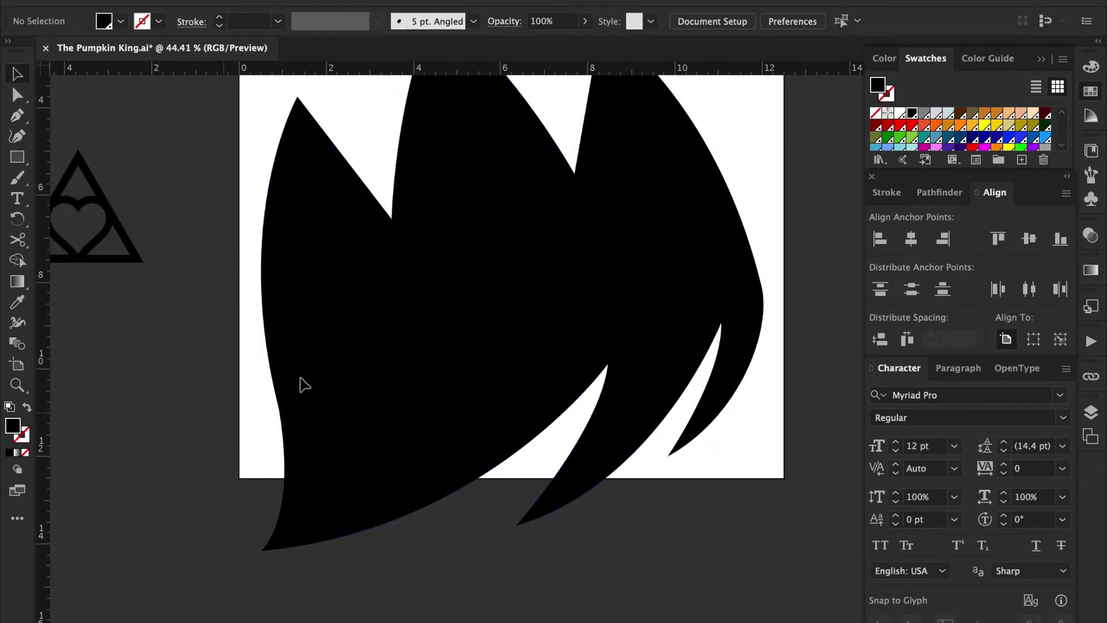
pyautogui.scroll(5, 503, 396)
pyautogui.scroll(-3, 502, 396)
# - Move the two lower spike tip anchors down and to the left
pyautogui.press('a')
pyautogui.click(607, 433)
pyautogui.moveTo(607, 433); pyautogui.dragTo(584, 477)
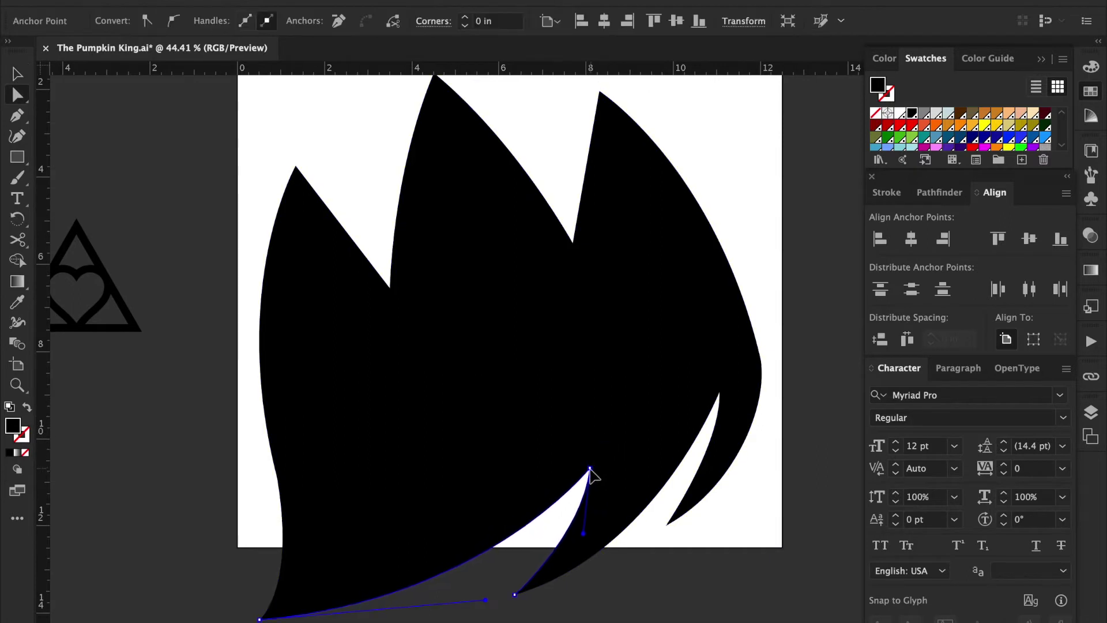
pyautogui.click(818, 254)
pyautogui.scroll(-1, 771, 388)
pyautogui.click(301, 517)
pyautogui.click(253, 545)
pyautogui.moveTo(578, 453); pyautogui.dragTo(547, 483)
pyautogui.moveTo(716, 368); pyautogui.dragTo(687, 415)
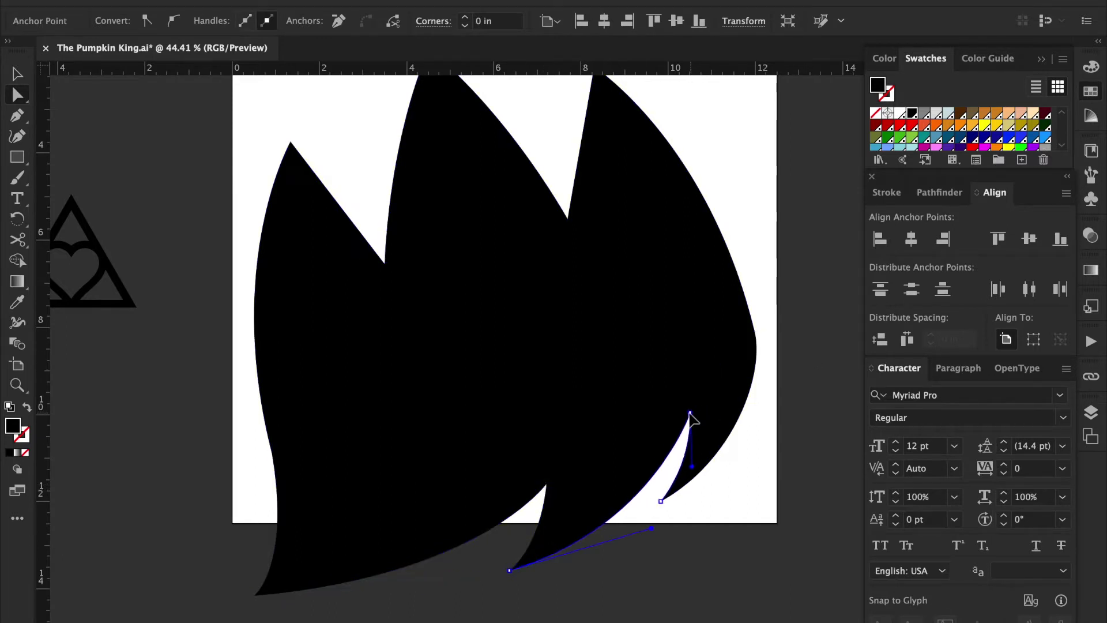
# - Reshape the flame's right-side curve and reselect the whole shape
pyautogui.moveTo(755, 334); pyautogui.dragTo(769, 403)
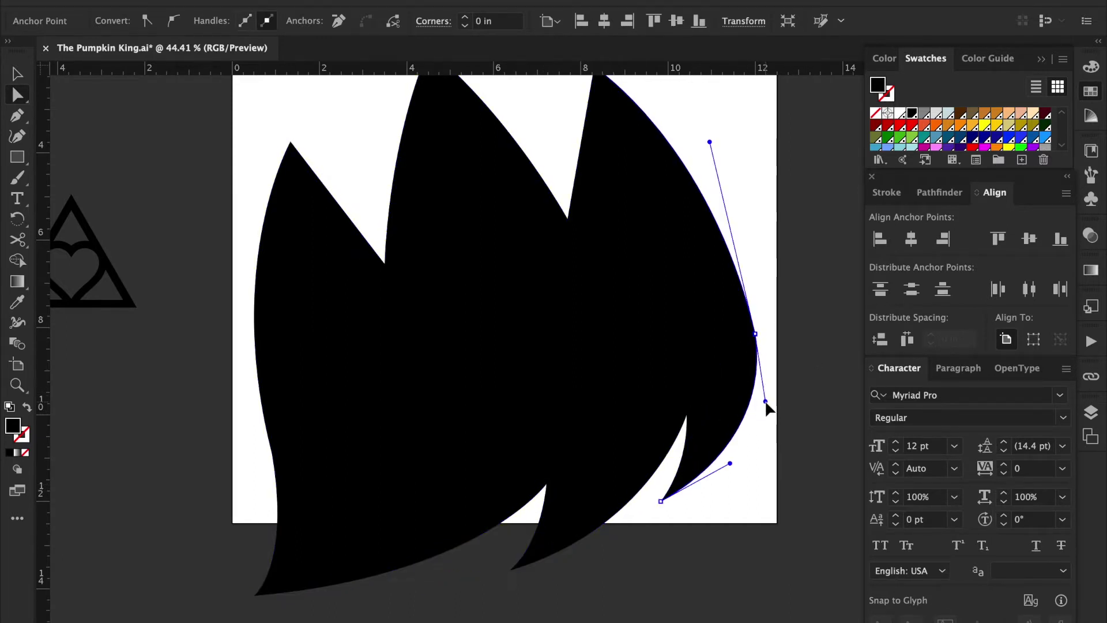
pyautogui.click(774, 408)
pyautogui.moveTo(705, 307); pyautogui.dragTo(704, 346)
pyautogui.press('v')
pyautogui.click(670, 359)
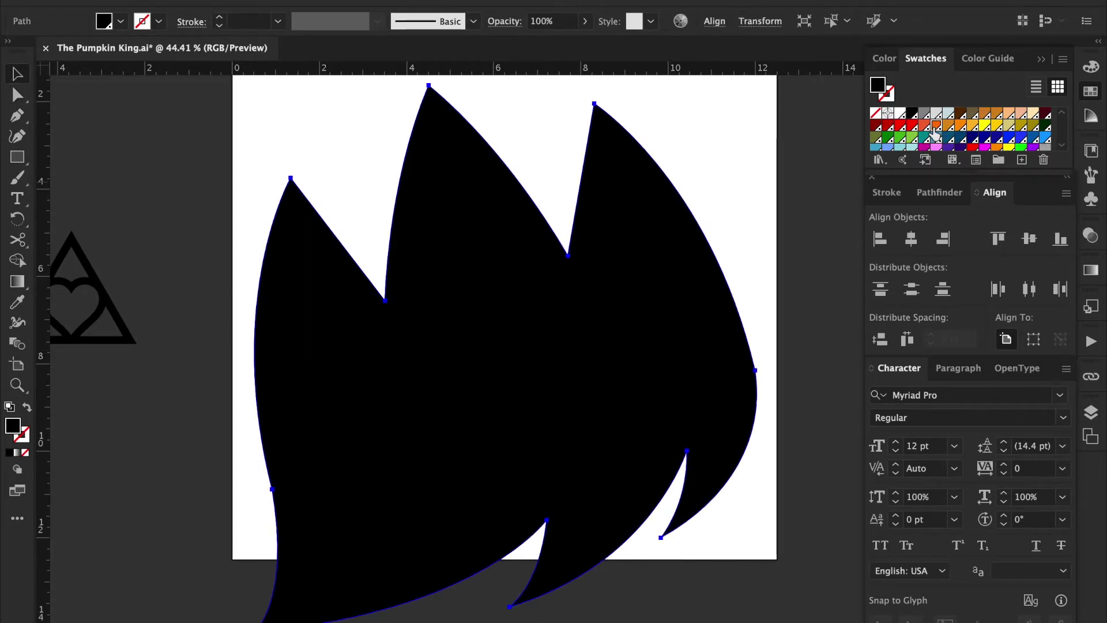
# - Apply the orange swatch to the flame
pyautogui.doubleClick(937, 125)
pyautogui.click(550, 431)
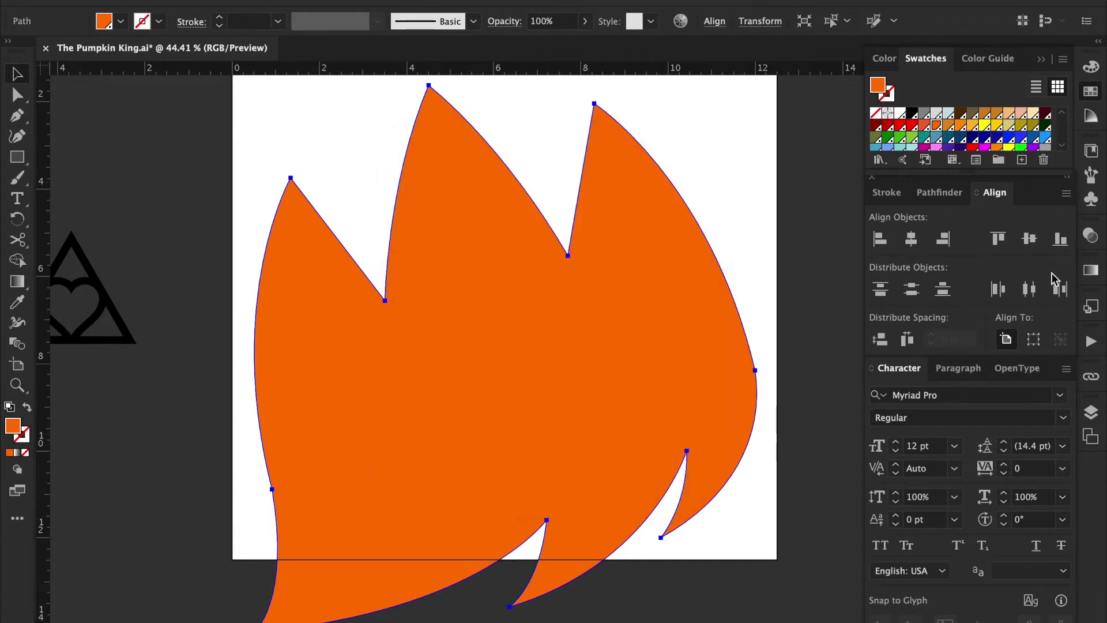
pyautogui.scroll(2, 685, 240)
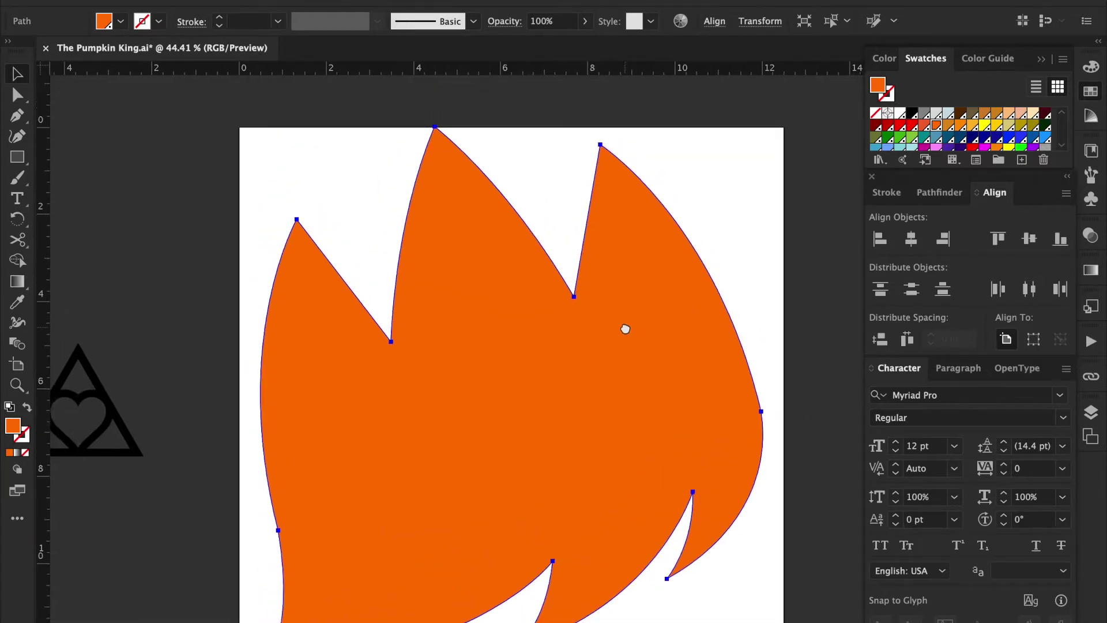
pyautogui.press('e')
pyautogui.press('v')
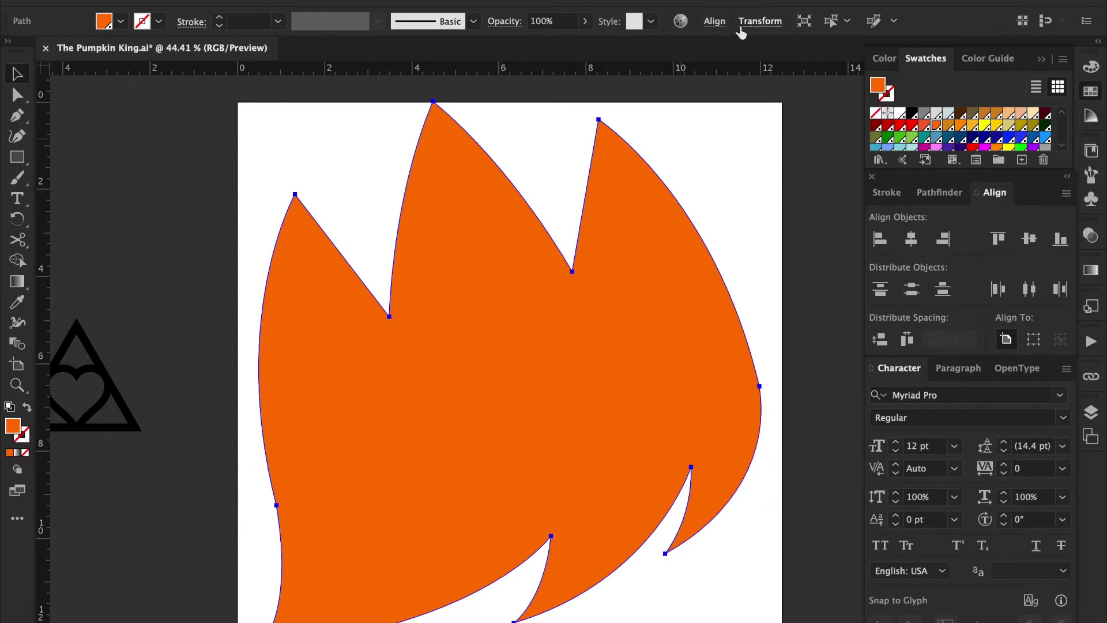
# - Set the flame's height to 12 in the transform fields
pyautogui.click(761, 22)
pyautogui.click(717, 51)
pyautogui.click(721, 72)
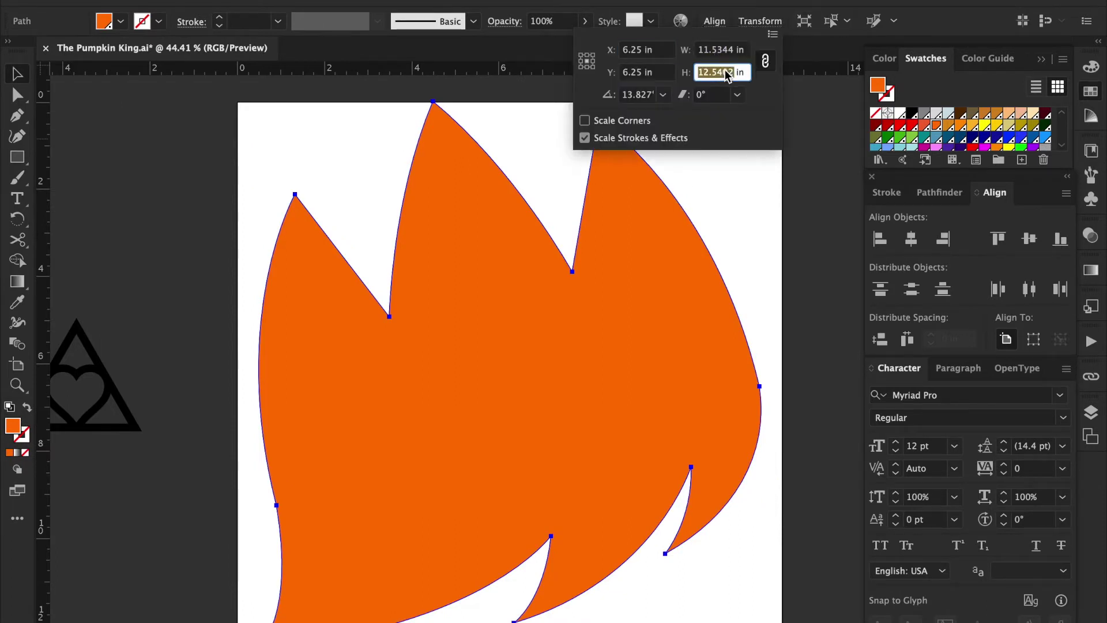
pyautogui.write('12')
pyautogui.press('Return')
# - Reselect the orange flame and try the black swatch, undoing the colour change
pyautogui.moveTo(725, 268)
pyautogui.mouseDown()
pyautogui.moveTo(715, 138)
pyautogui.moveTo(732, 237)
pyautogui.mouseUp()
pyautogui.click(732, 237)
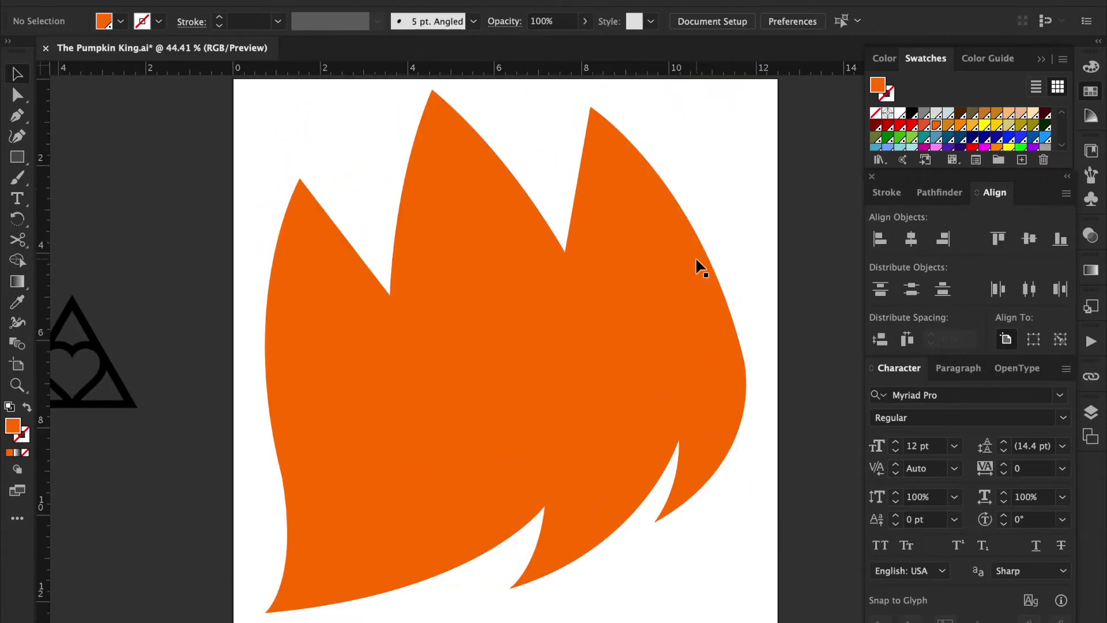
pyautogui.click(646, 351)
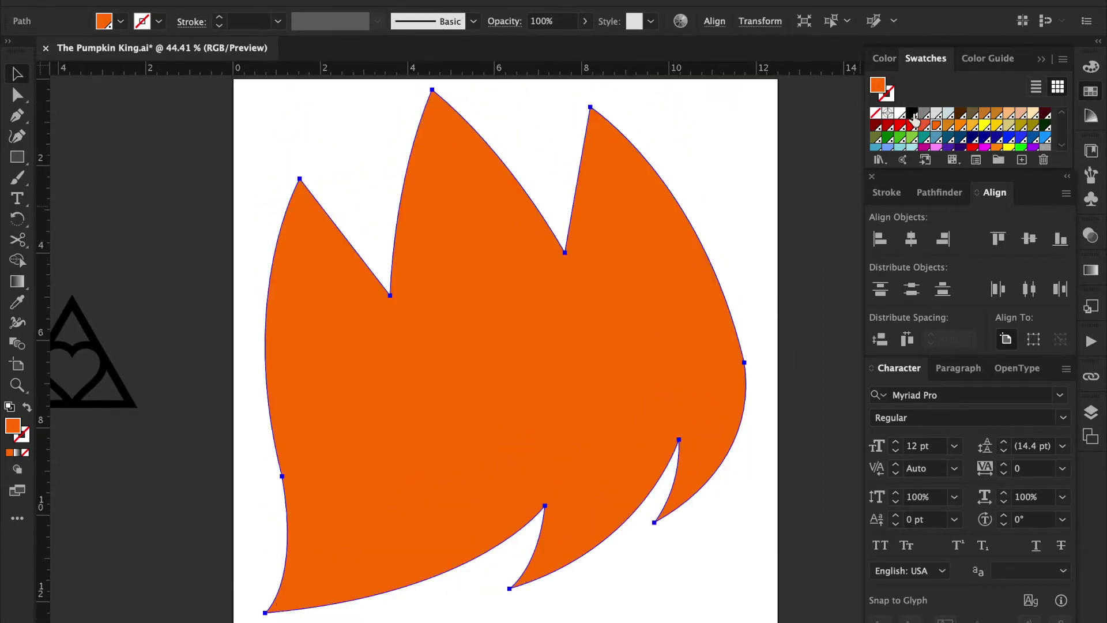
pyautogui.click(914, 114)
pyautogui.hotkey('ctrl', 'z')
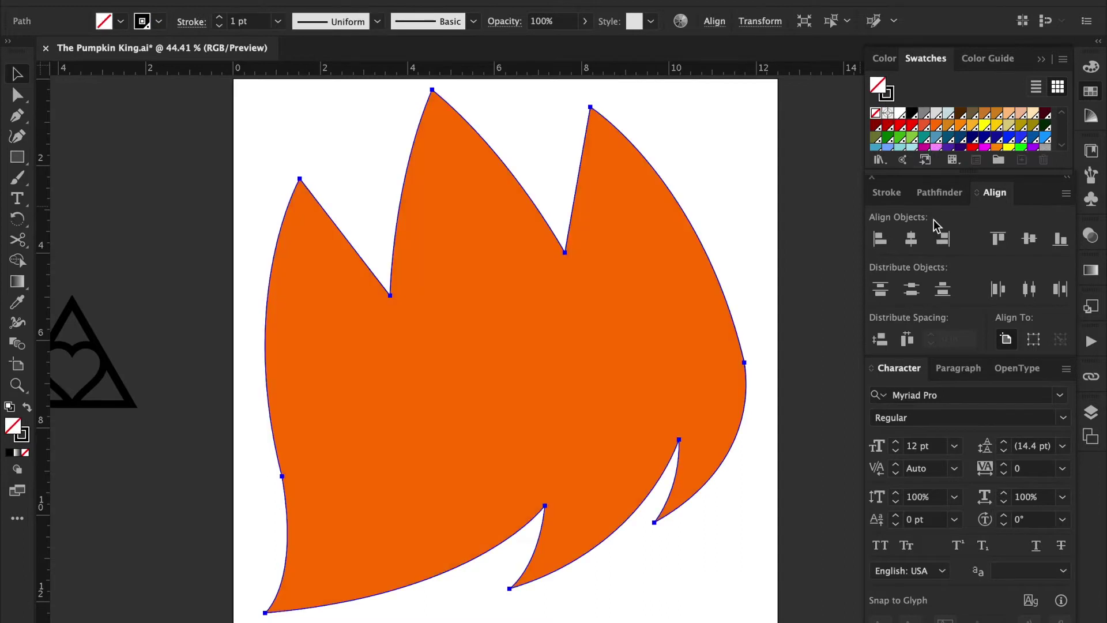
# - Align the flame's stroke to the inside and raise its weight to 24 pt
pyautogui.hotkey('ctrl', 'F10')
pyautogui.click(955, 166)
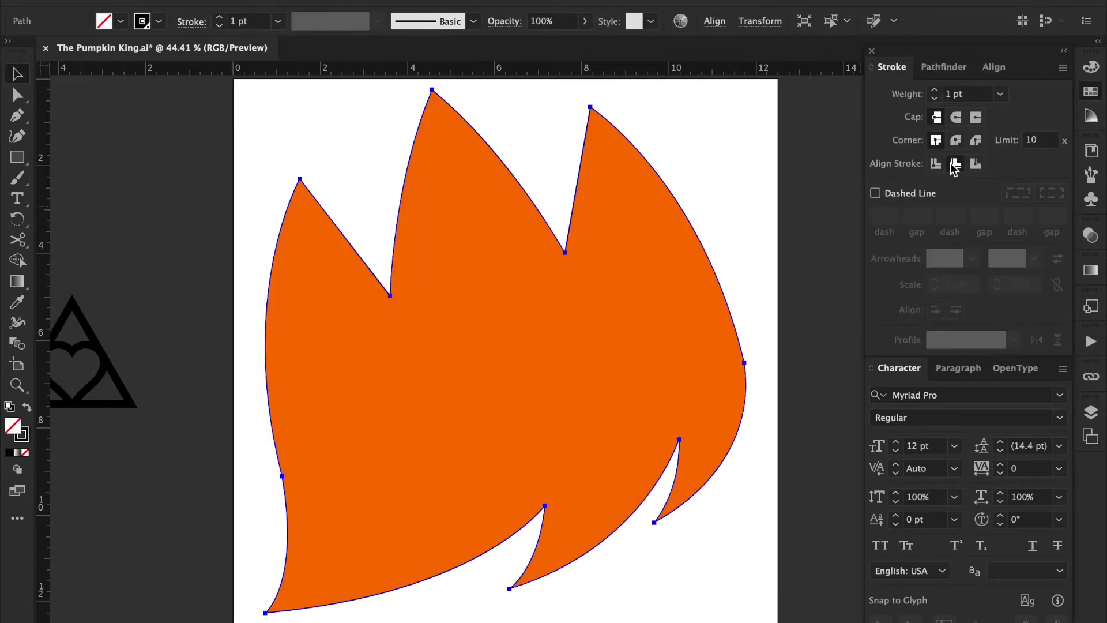
pyautogui.click(935, 90)
pyautogui.click(934, 90)
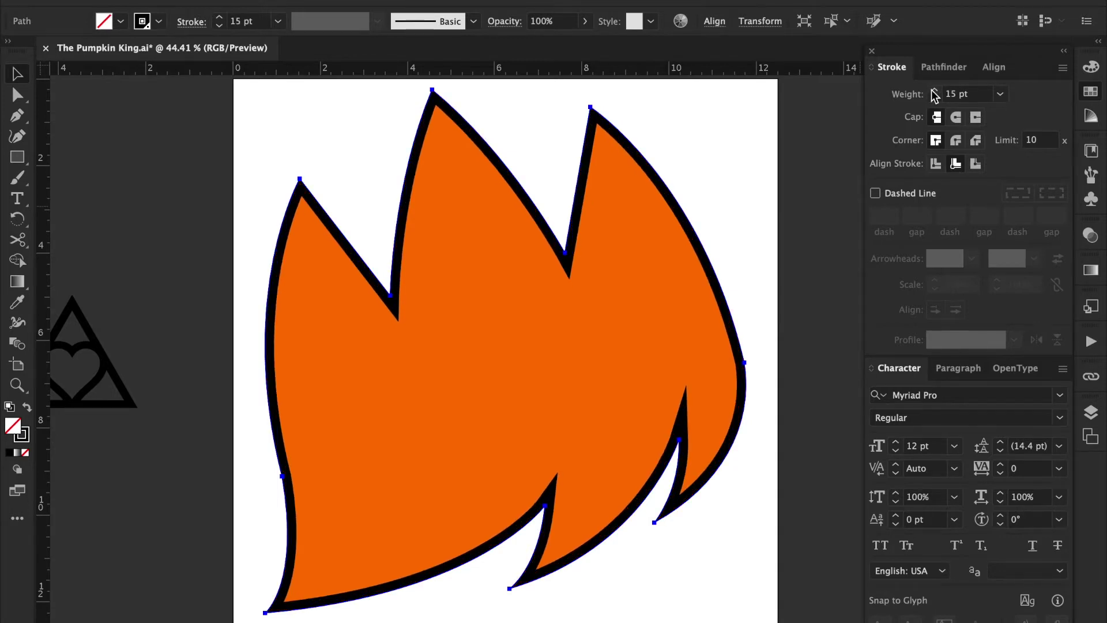
pyautogui.click(934, 90)
pyautogui.click(934, 90)
pyautogui.click(934, 90)
pyautogui.click(934, 90)
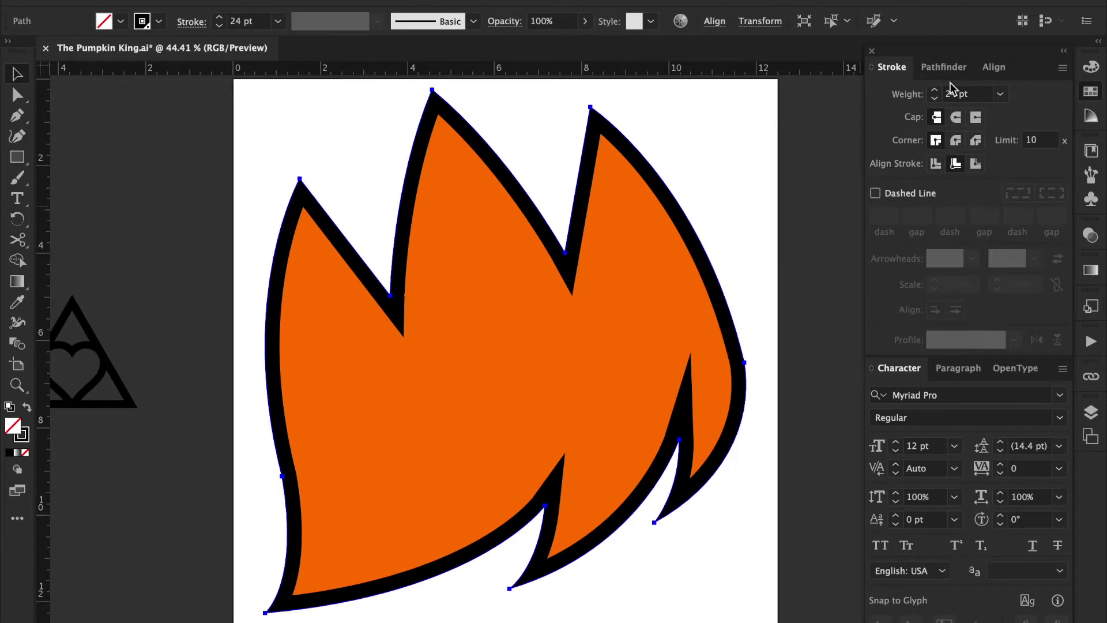
# - Expand the thick outline into a filled compound shape via the Object menu
pyautogui.click(204, 1)
pyautogui.click(248, 200)
pyautogui.click(205, 2)
pyautogui.press('Escape')
pyautogui.click(932, 68)
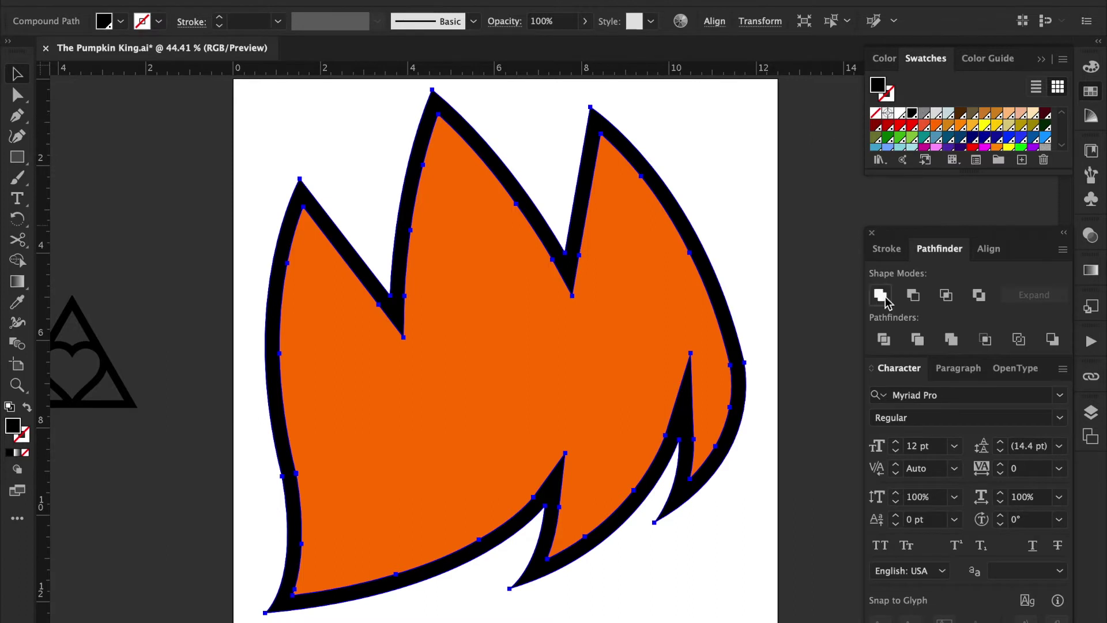
# - Draw a 12 × 12 in rectangle with the Rectangle tool
pyautogui.click(767, 224)
pyautogui.click(17, 157)
pyautogui.click(175, 166)
pyautogui.write('12')
pyautogui.press('Tab')
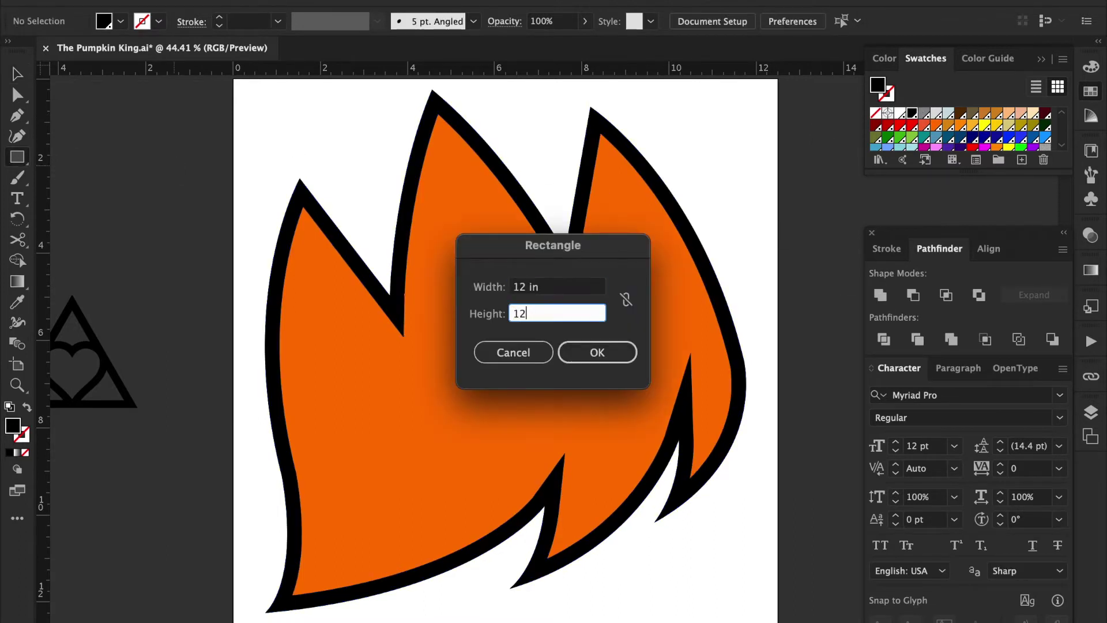
pyautogui.press('Return')
# - Centre the square on the artboard, adjust its size, send it behind the flame, then reselect the flame
pyautogui.click(989, 249)
pyautogui.click(909, 247)
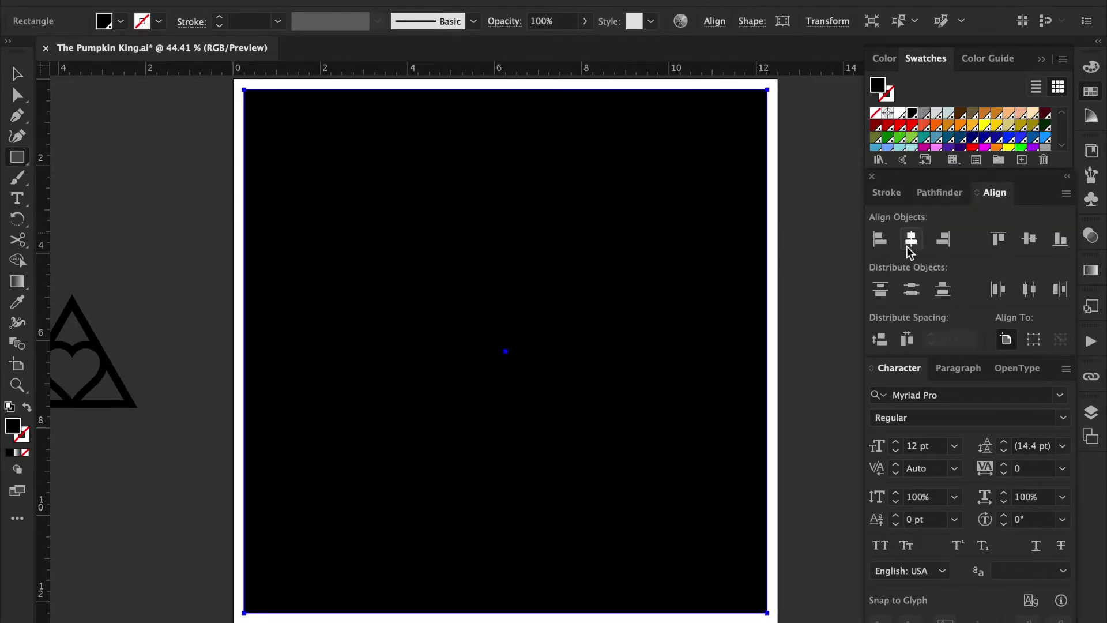
pyautogui.click(813, 21)
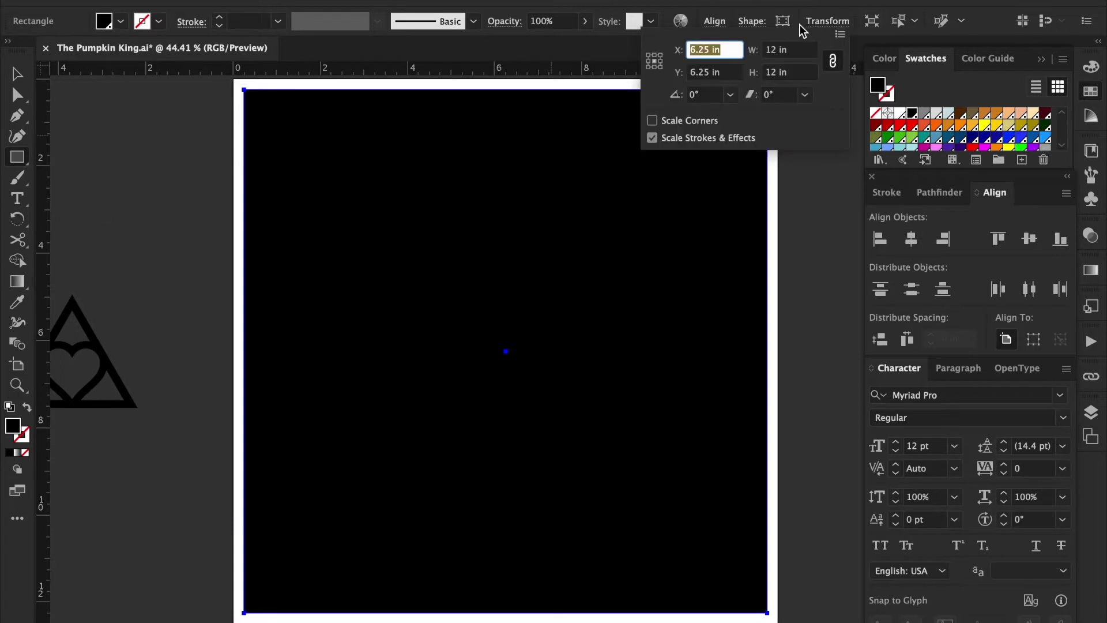
pyautogui.click(773, 51)
pyautogui.press('Return')
pyautogui.hotkey('ctrl', 'shift', '[')
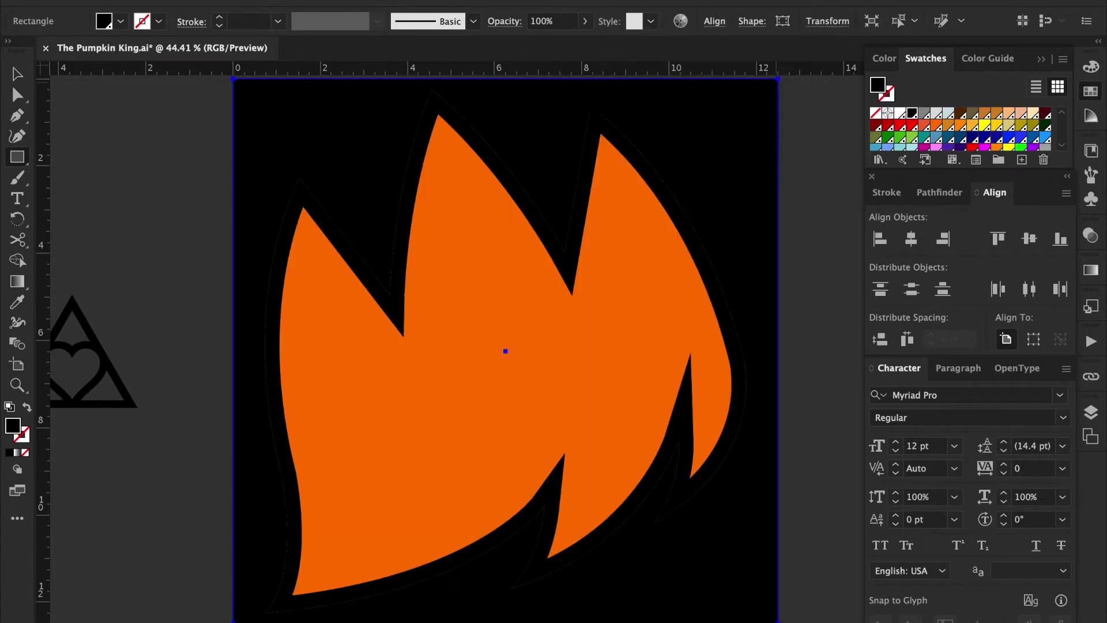
pyautogui.hotkey('ctrl', 'shift', 'a')
pyautogui.press('v')
pyautogui.click(729, 268)
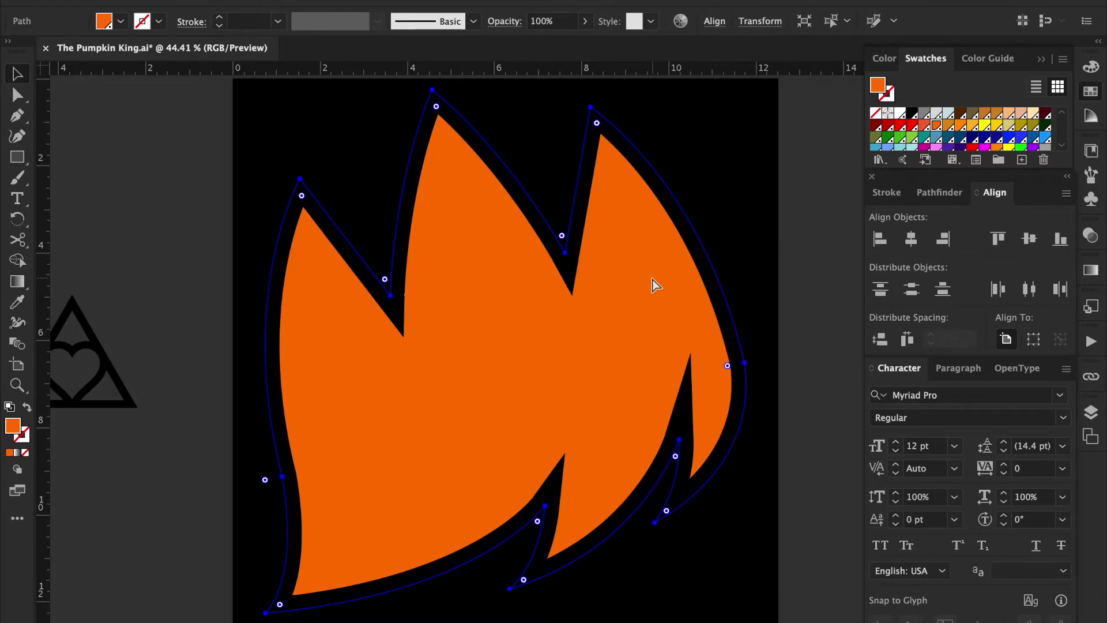
# - Zoom out and place a spare copy of the flame left of the artboard
pyautogui.hotkey('ctrl', '-')
pyautogui.hotkey('ctrl', '-')
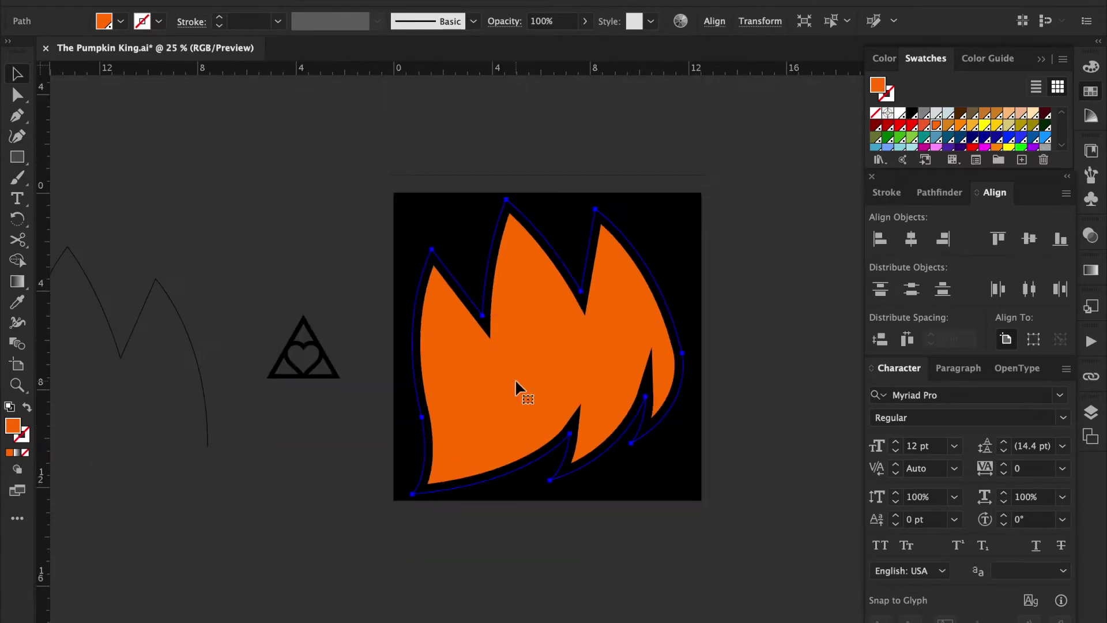
pyautogui.moveTo(514, 379); pyautogui.dragTo(67, 364)
pyautogui.hotkey('ctrl', 'alt', '[')
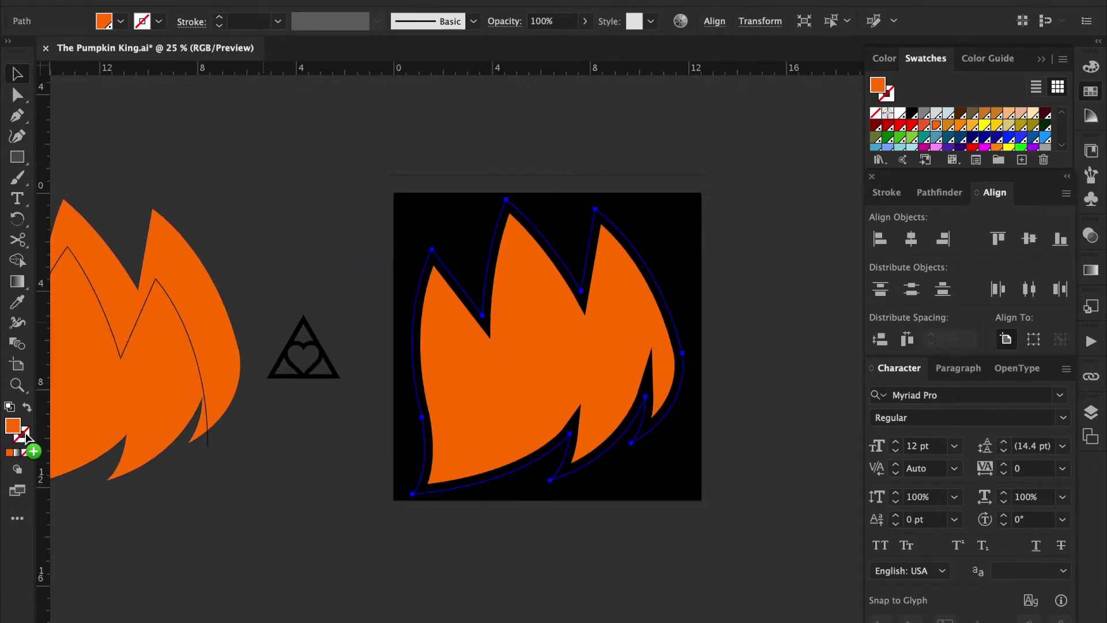
# - Give the flame path on the square an orange stroke about 31 pt thick
pyautogui.moveTo(13, 425); pyautogui.dragTo(26, 436)
pyautogui.click(220, 17)
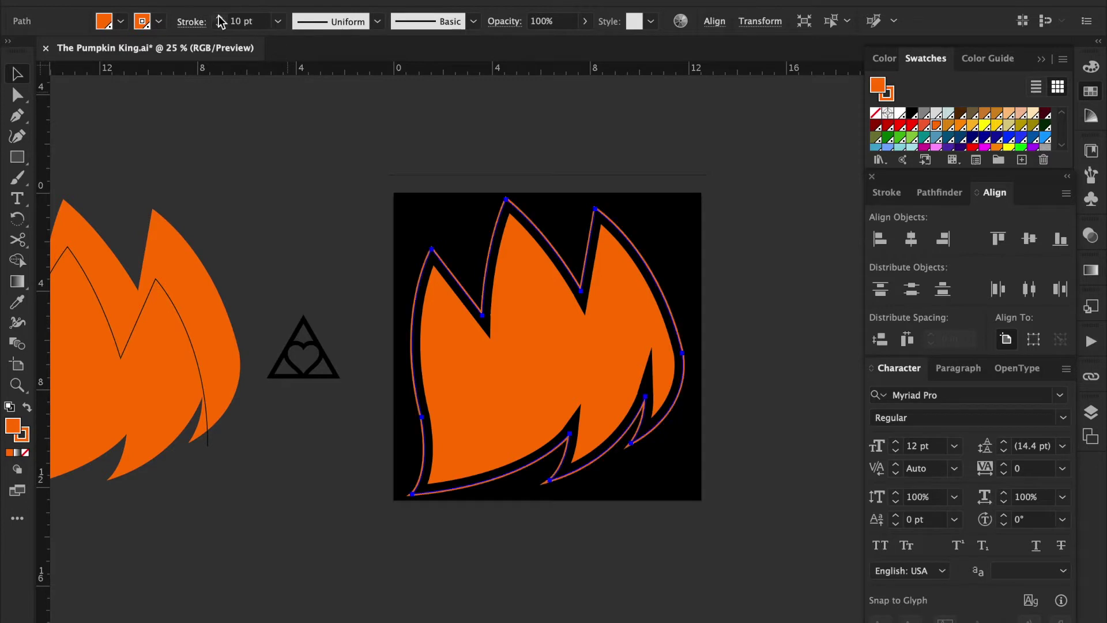
pyautogui.click(219, 17)
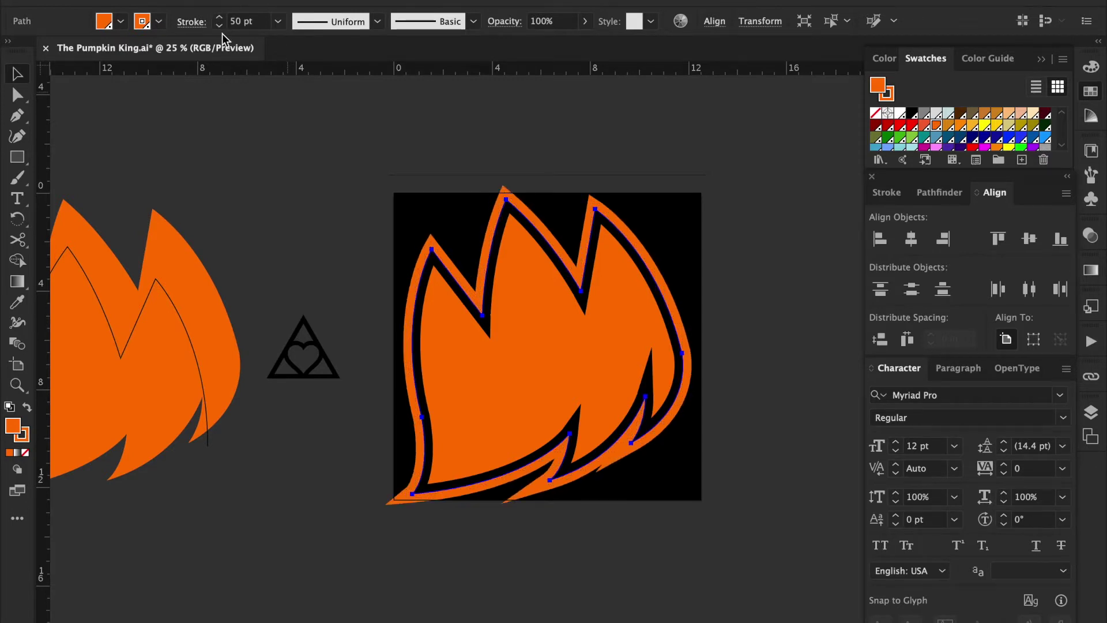
pyautogui.click(218, 25)
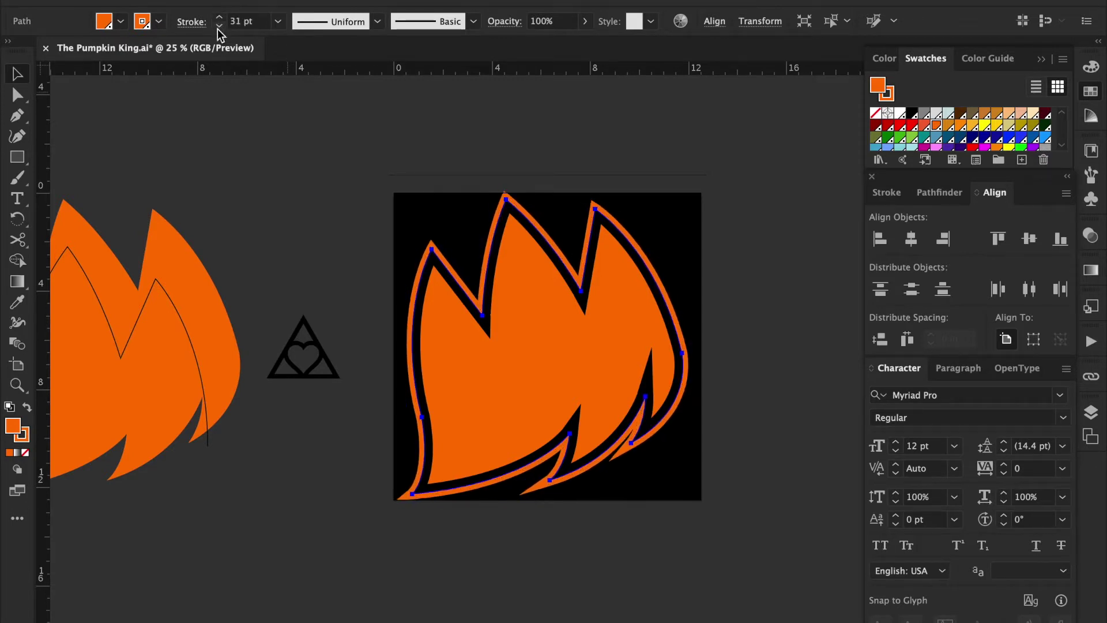
pyautogui.scroll(3, 363, 177)
pyautogui.click(207, 1)
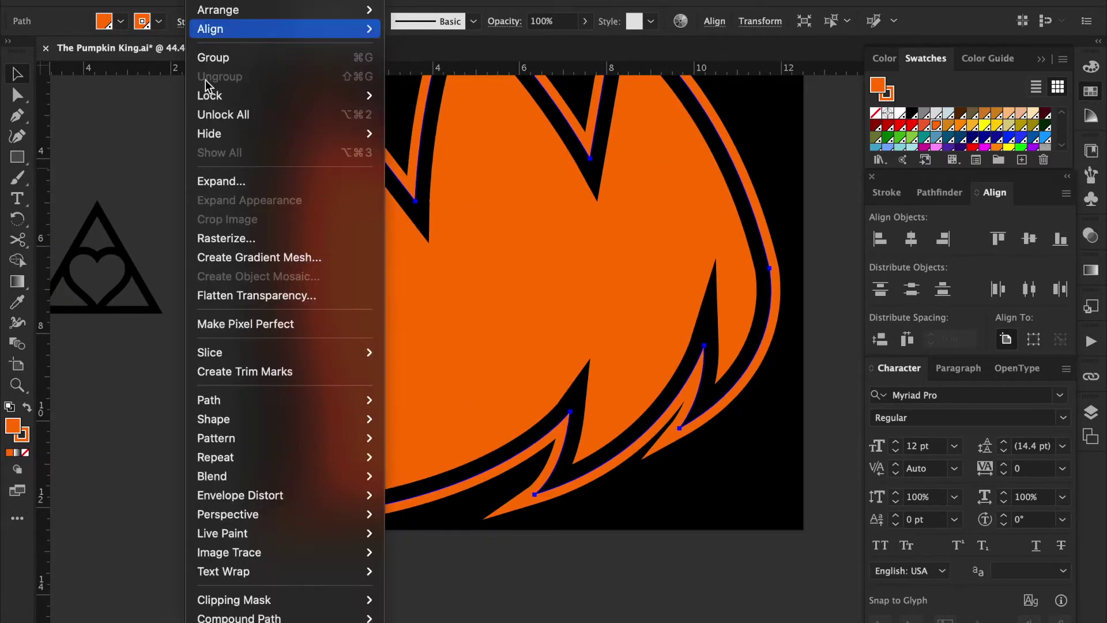
# - Expand the orange outline and delete the stray spike anchor from its outer edge
pyautogui.click(222, 182)
pyautogui.press('Return')
pyautogui.press('p')
pyautogui.press('a')
pyautogui.click(685, 425)
pyautogui.press('p')
pyautogui.hotkey('ctrl', 'z')
pyautogui.click(625, 462)
pyautogui.press('a')
pyautogui.click(609, 490)
# - Shrink the whole flame slightly using its Transform width and height values
pyautogui.moveTo(669, 441); pyautogui.dragTo(655, 440)
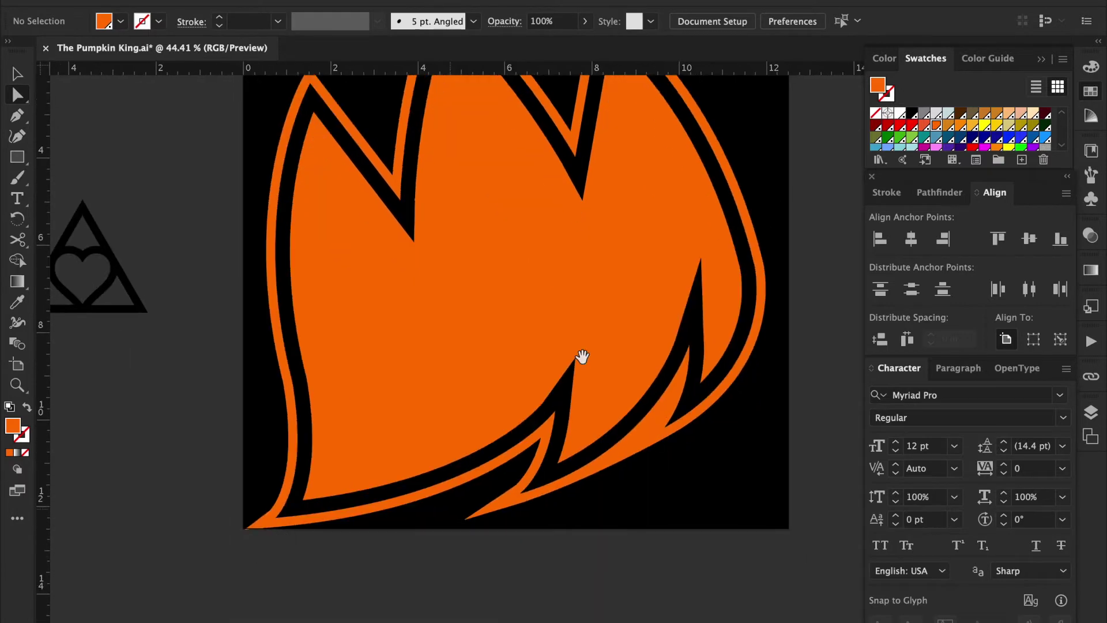
pyautogui.moveTo(561, 407); pyautogui.dragTo(579, 485)
pyautogui.press('v')
pyautogui.click(589, 387)
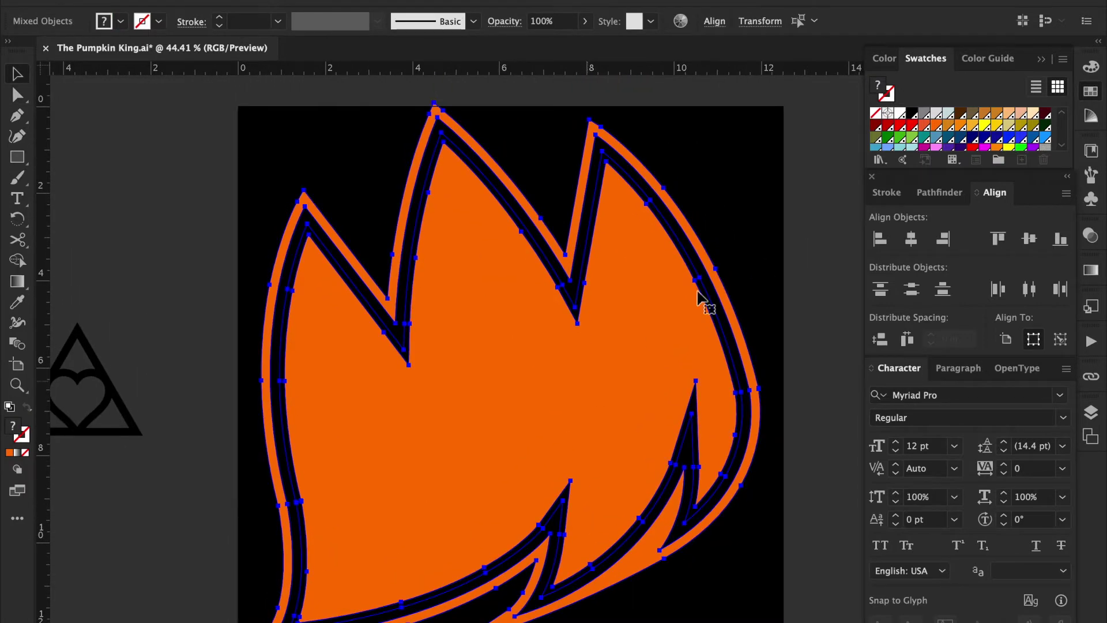
pyautogui.click(760, 21)
pyautogui.click(728, 47)
pyautogui.press('Tab')
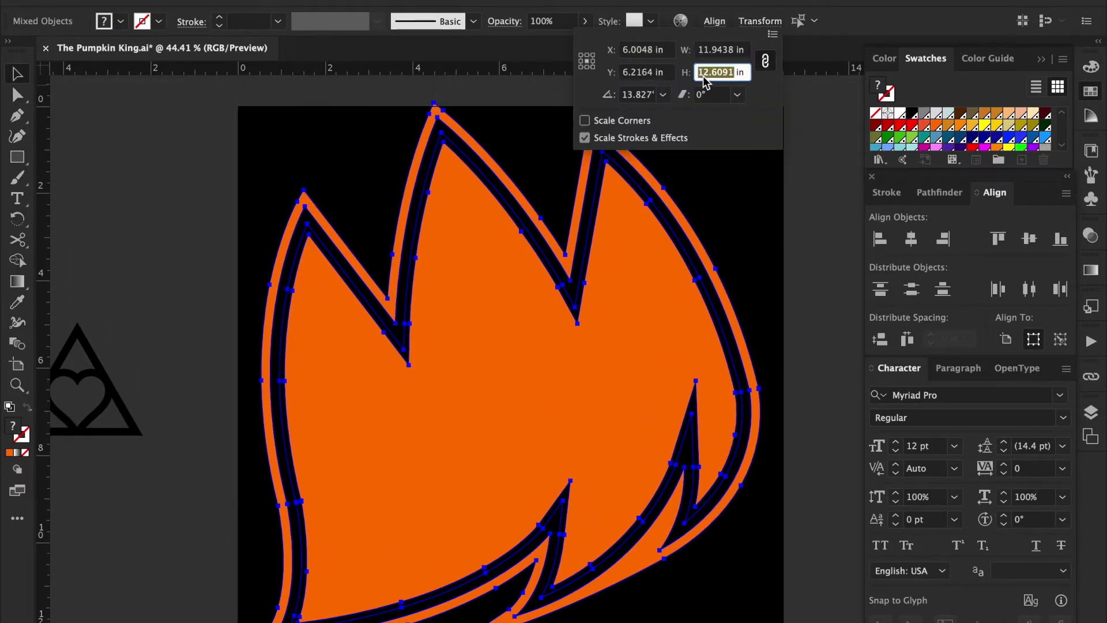
pyautogui.press('Return')
# - Unite the orange flame and outline pieces into one path with Pathfinder
pyautogui.click(714, 345)
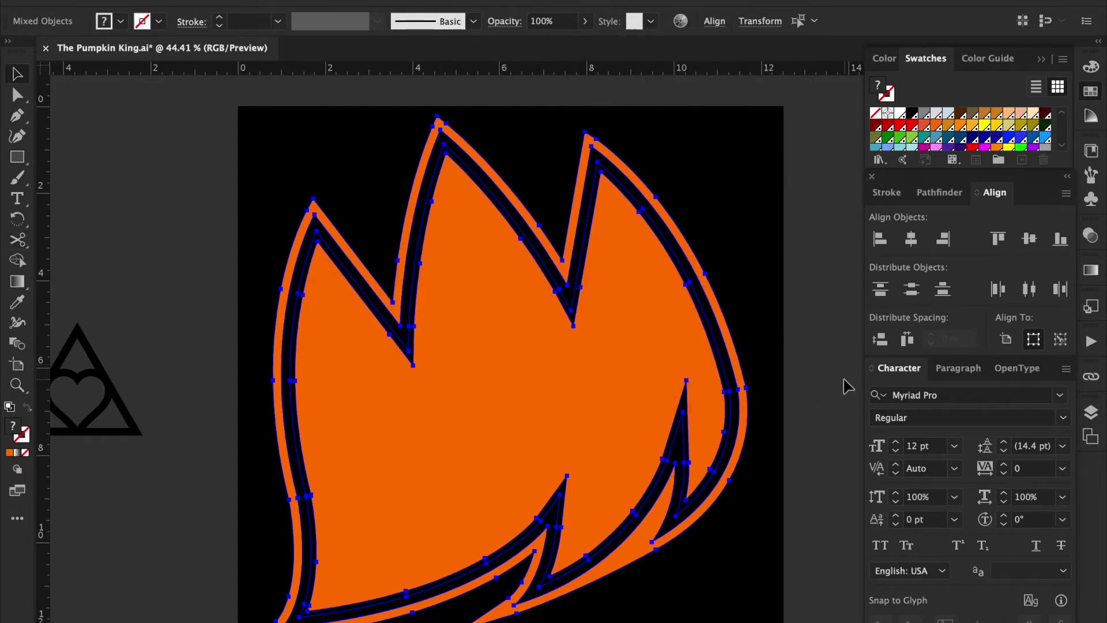
pyautogui.click(939, 192)
pyautogui.click(881, 295)
pyautogui.scroll(-3, 790, 305)
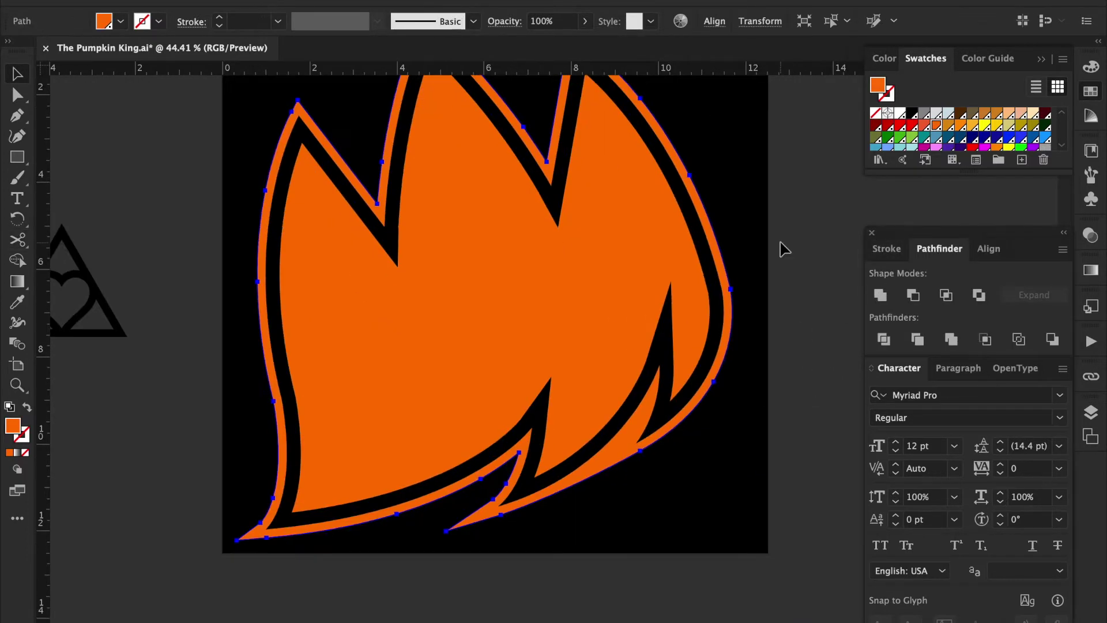
pyautogui.scroll(2, 795, 300)
pyautogui.click(789, 340)
# - Start a Pen path inside the flame with a black, both-ends tapered stroke
pyautogui.press('p')
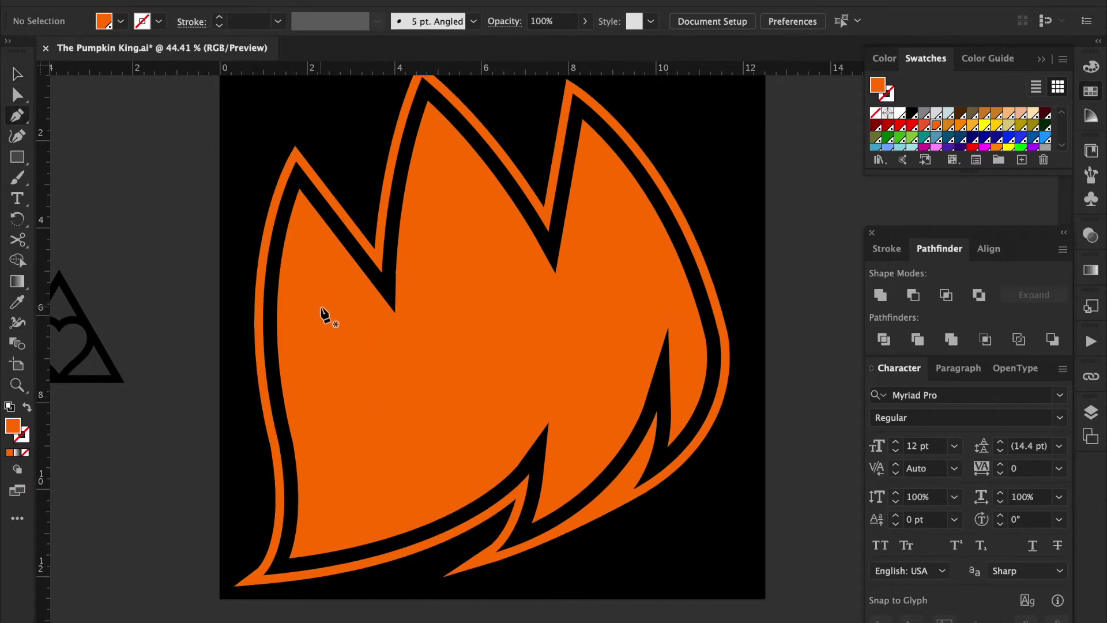
pyautogui.moveTo(297, 343); pyautogui.dragTo(309, 400)
pyautogui.click(912, 114)
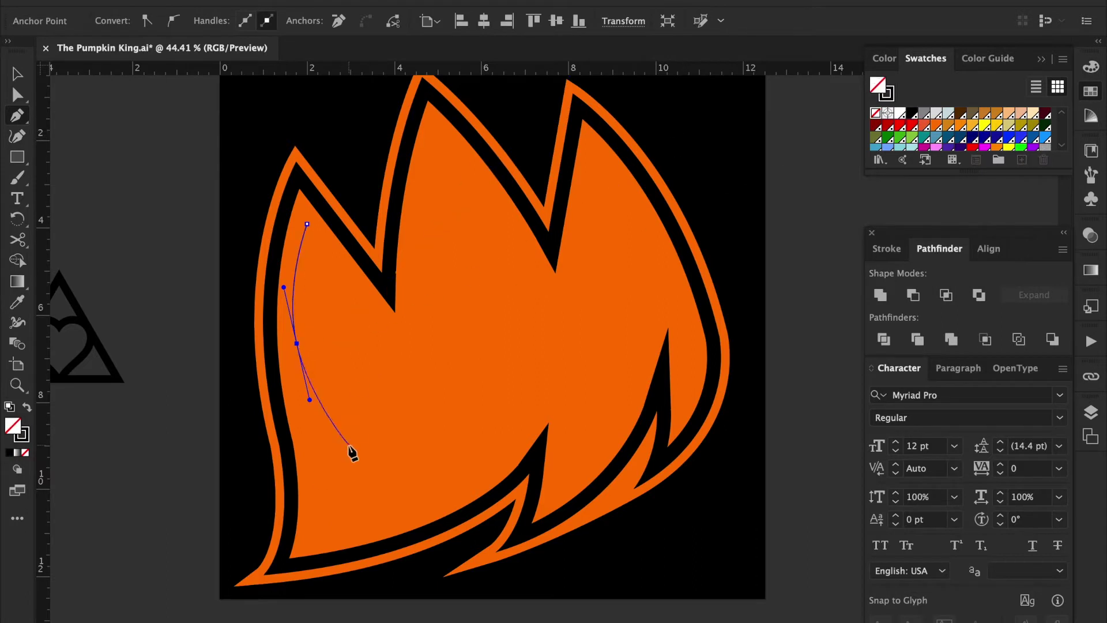
pyautogui.click(887, 249)
pyautogui.hotkey('shift', 'x')
pyautogui.click(1014, 339)
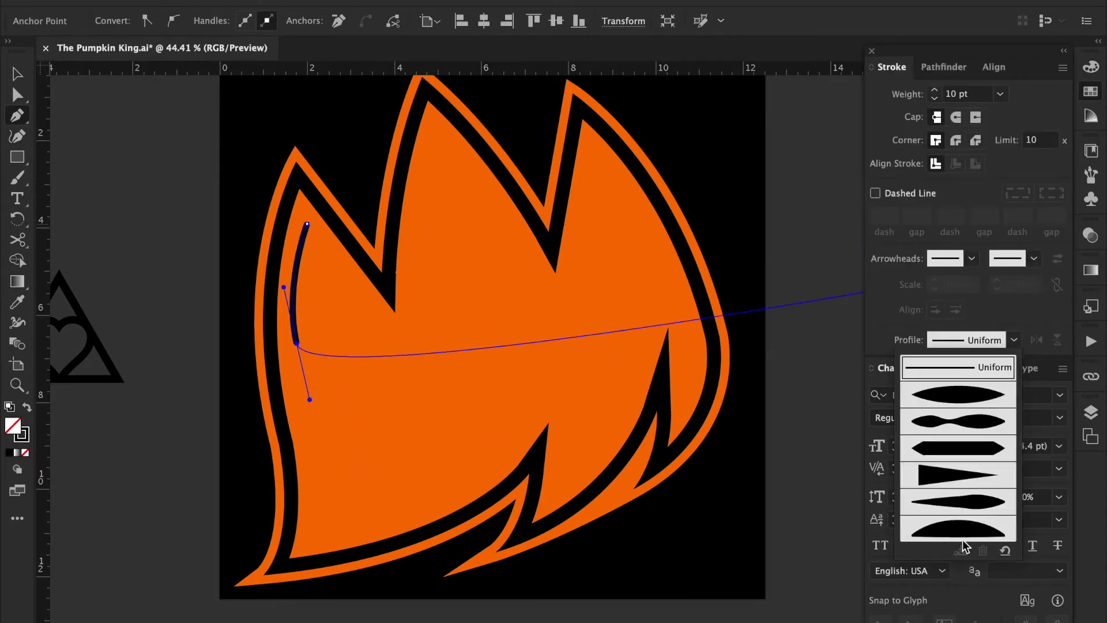
pyautogui.click(969, 396)
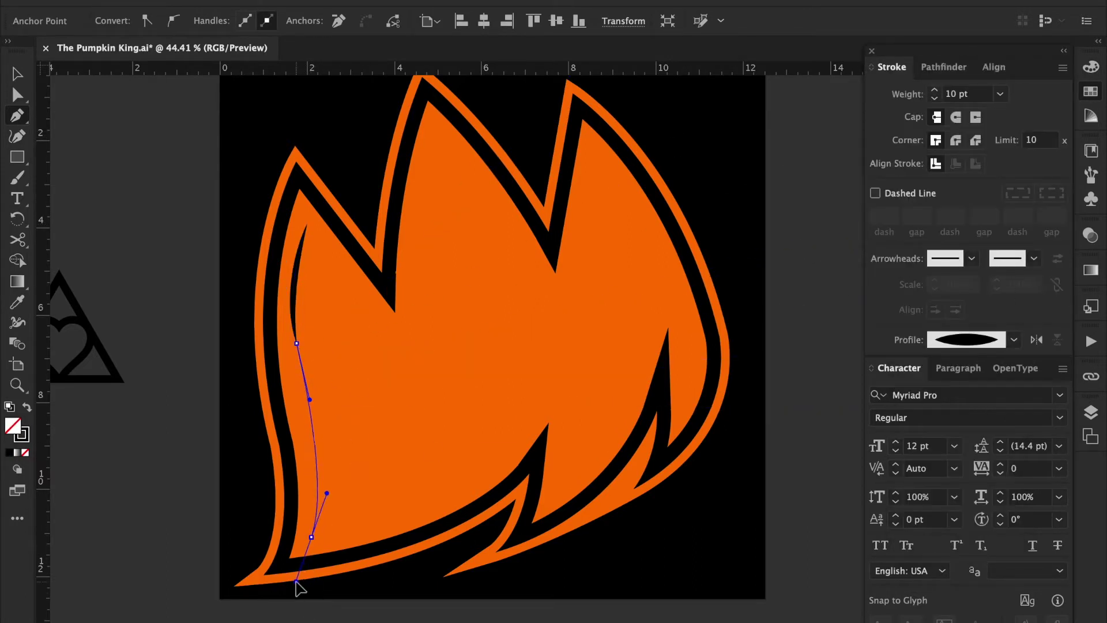
# - Trace the detail line down the left side, along the bottom and up the right flame
pyautogui.click(312, 536)
pyautogui.moveTo(499, 437); pyautogui.dragTo(513, 406)
pyautogui.moveTo(586, 391); pyautogui.dragTo(615, 389)
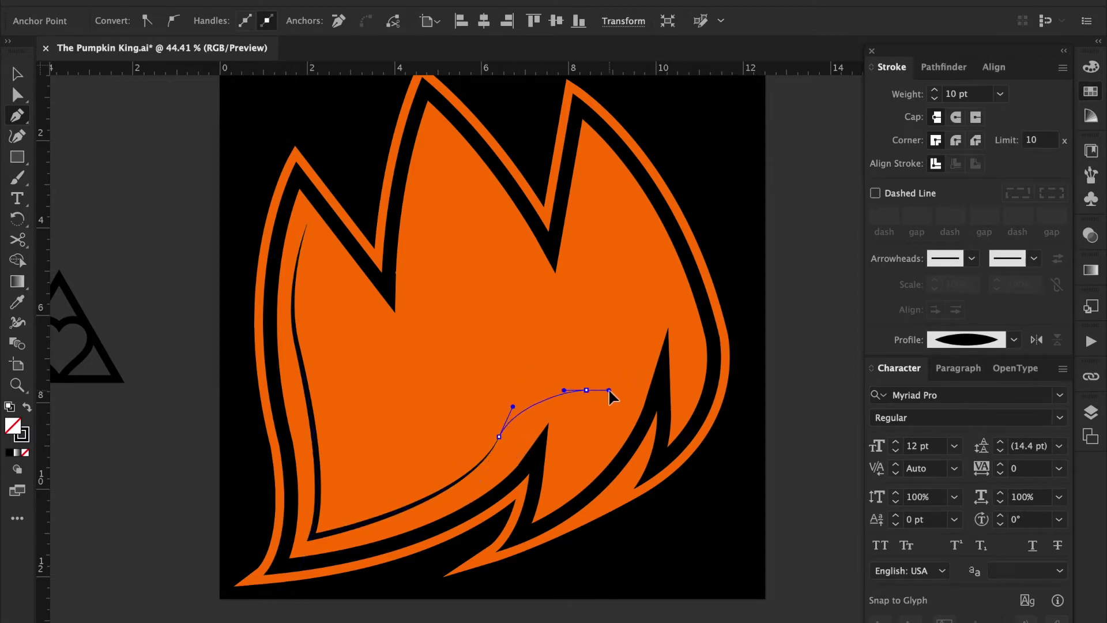
pyautogui.moveTo(652, 333); pyautogui.dragTo(657, 315)
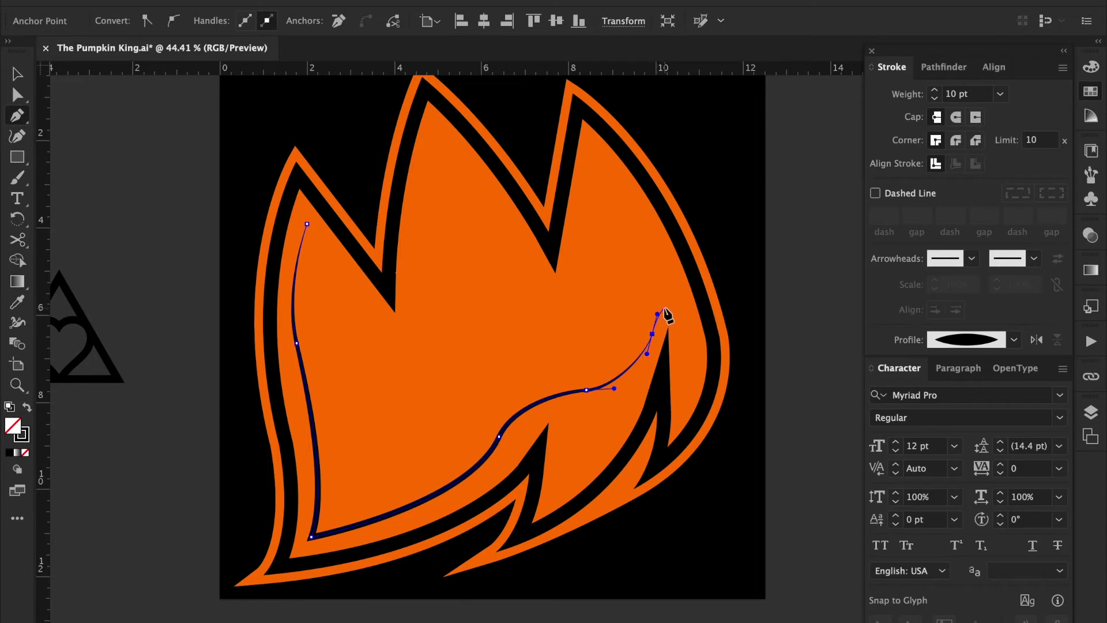
pyautogui.moveTo(592, 148); pyautogui.dragTo(541, 90)
pyautogui.click(593, 148)
pyautogui.moveTo(570, 305); pyautogui.dragTo(573, 341)
pyautogui.click(570, 306)
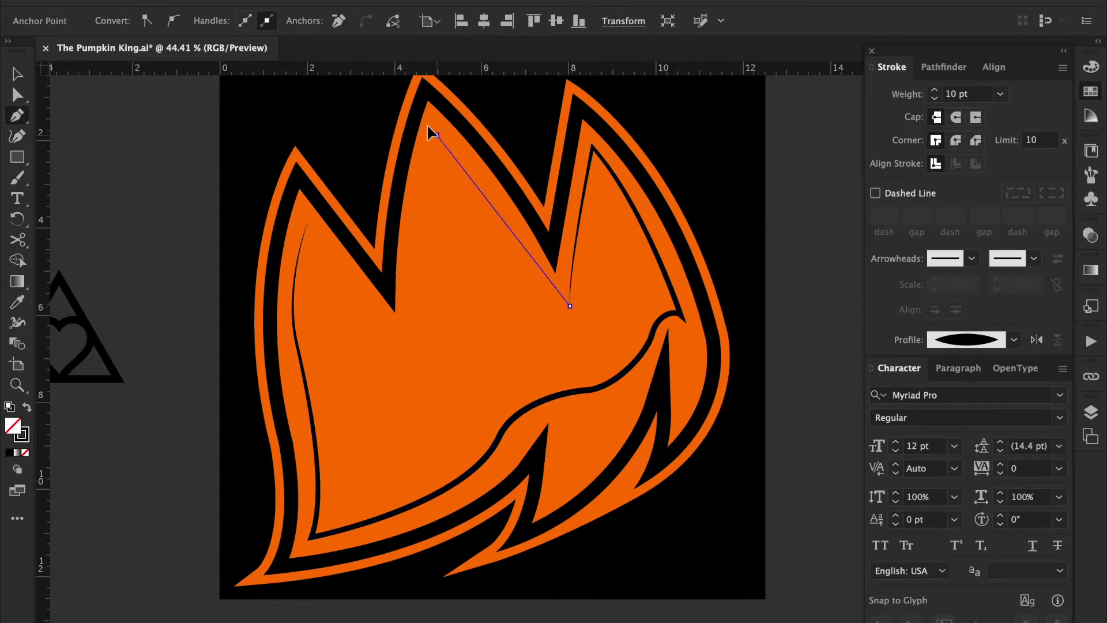
pyautogui.press('a')
pyautogui.hotkey('ctrl', 'shift', 'a')
# - Draw a second short detail line toward the middle peak, then select all and deselect
pyautogui.press('p')
pyautogui.click(567, 317)
pyautogui.moveTo(435, 132); pyautogui.dragTo(402, 108)
pyautogui.keyDown('ctrl'); pyautogui.click(566, 321); pyautogui.keyUp('ctrl')
pyautogui.press('a')
pyautogui.hotkey('ctrl', 'a')
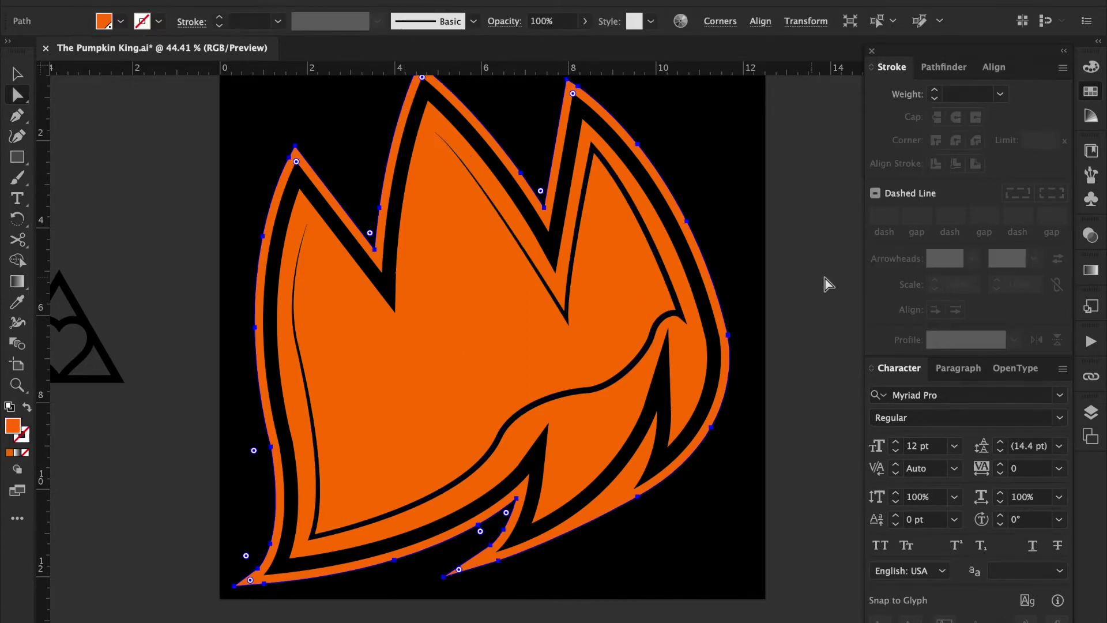
pyautogui.hotkey('ctrl', 'shift', 'a')
# - Raise the inner black stroke's weight to 20 pt
pyautogui.press('v')
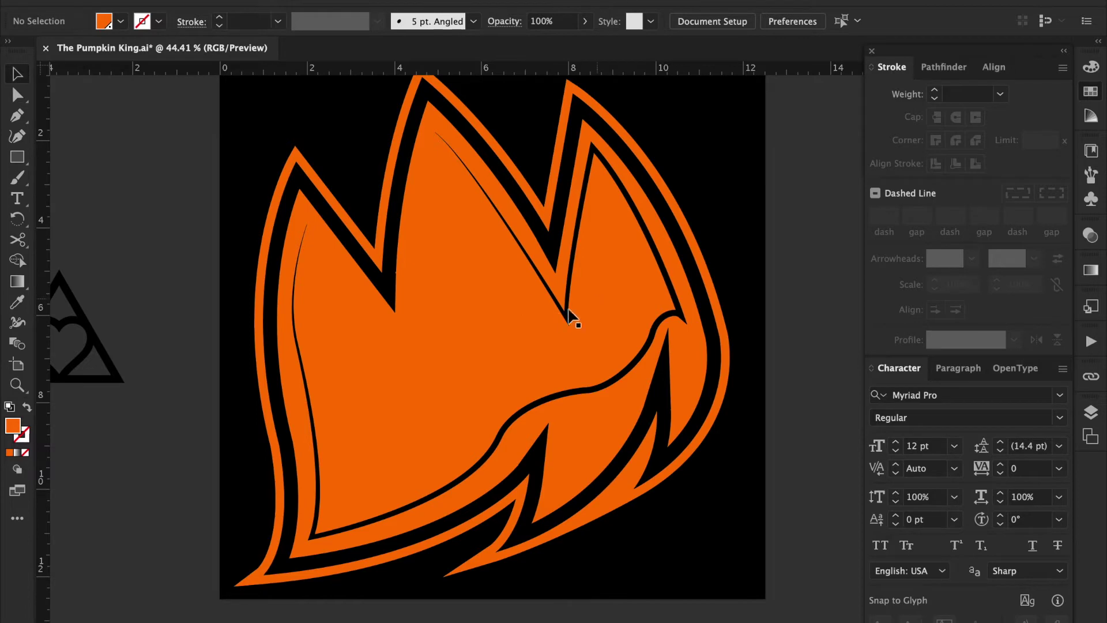
pyautogui.click(568, 314)
pyautogui.click(936, 90)
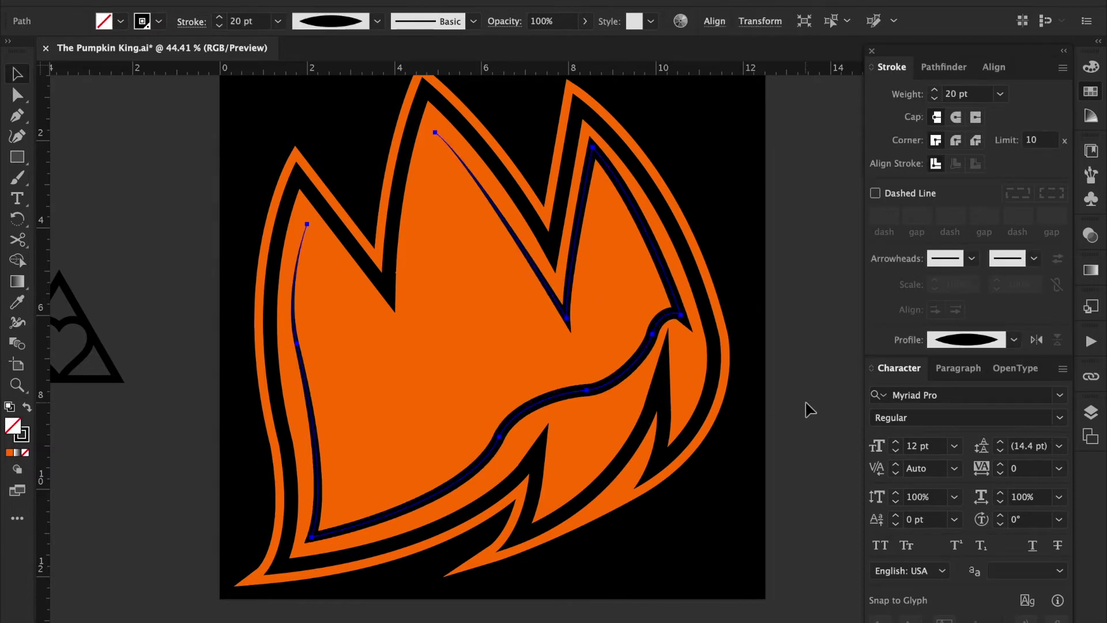
pyautogui.click(845, 438)
# - Draw a new path from the lower flame to the middle tip and give it the tapered black style
pyautogui.press('p')
pyautogui.click(399, 359)
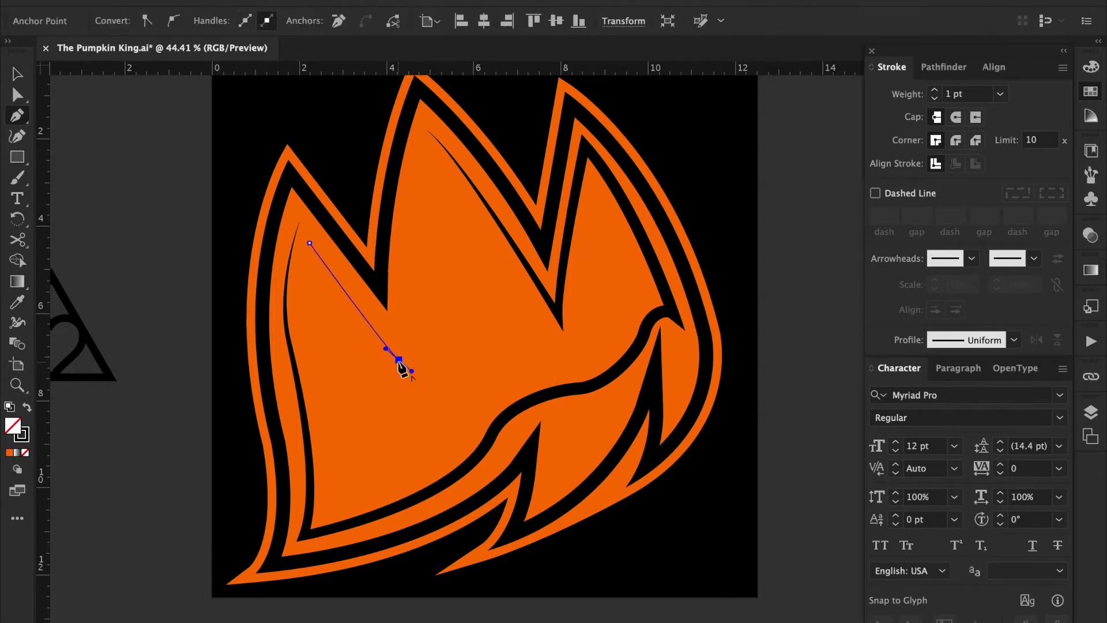
pyautogui.moveTo(419, 147); pyautogui.dragTo(428, 122)
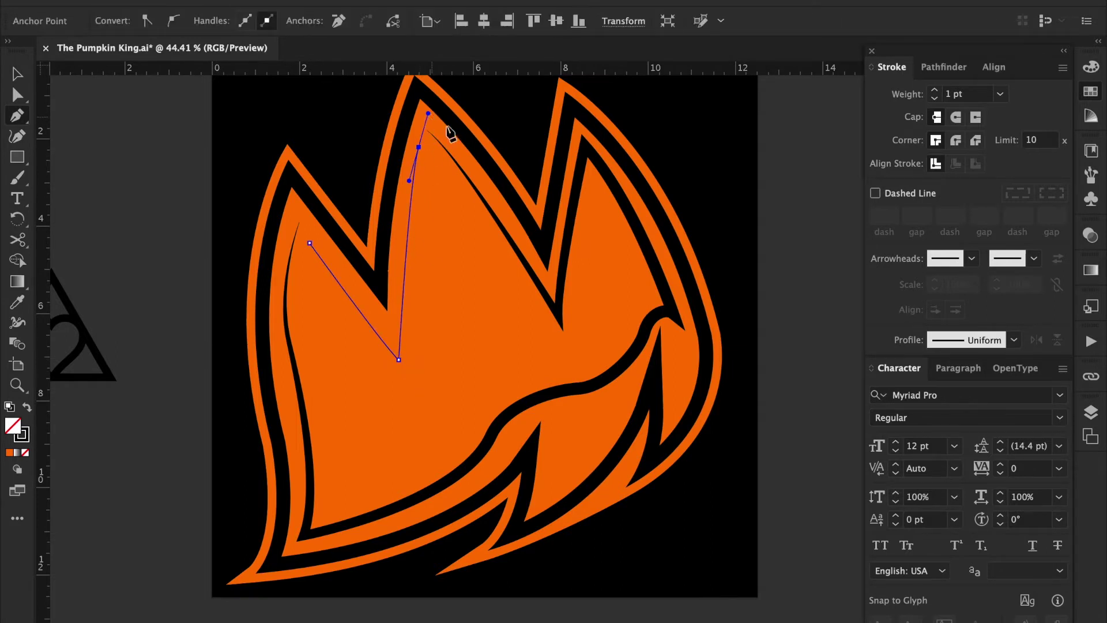
pyautogui.press('i')
pyautogui.click(682, 272)
pyautogui.click(1013, 340)
pyautogui.click(981, 404)
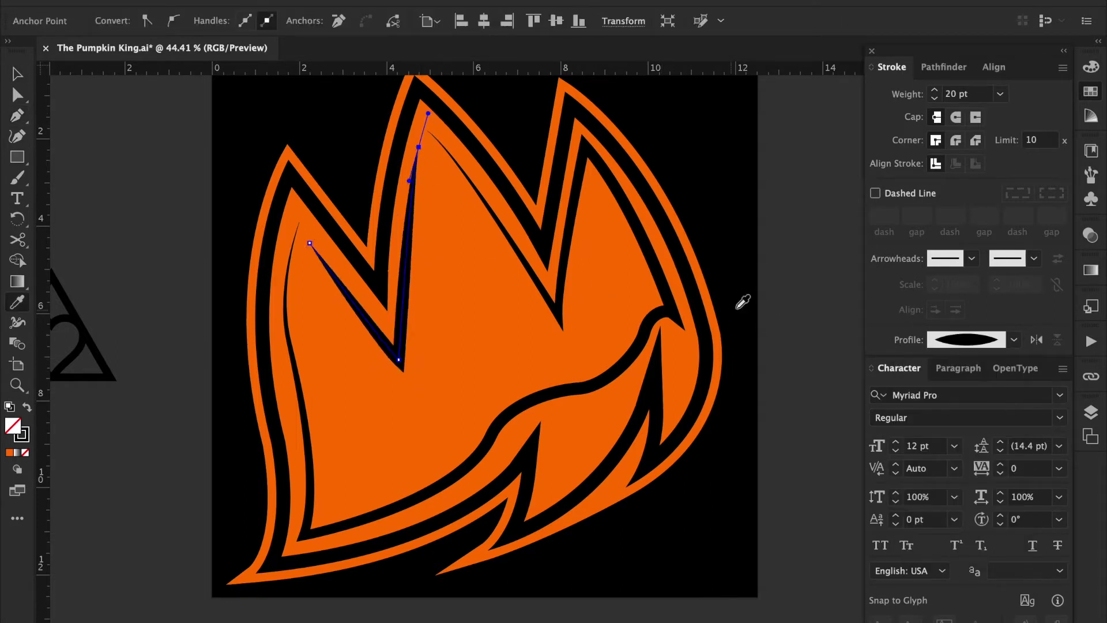
# - Undo the new stroke's tapered styling back to the thin path
pyautogui.press('c')
pyautogui.click(781, 309)
pyautogui.press('Return')
pyautogui.press('v')
pyautogui.click(768, 339)
pyautogui.moveTo(767, 365)
pyautogui.mouseDown()
pyautogui.moveTo(760, 312)
pyautogui.moveTo(752, 337)
pyautogui.mouseUp()
pyautogui.hotkey('ctrl', 'z')
pyautogui.hotkey('ctrl', 'z')
pyautogui.hotkey('ctrl', 'z')
pyautogui.hotkey('ctrl', 'z')
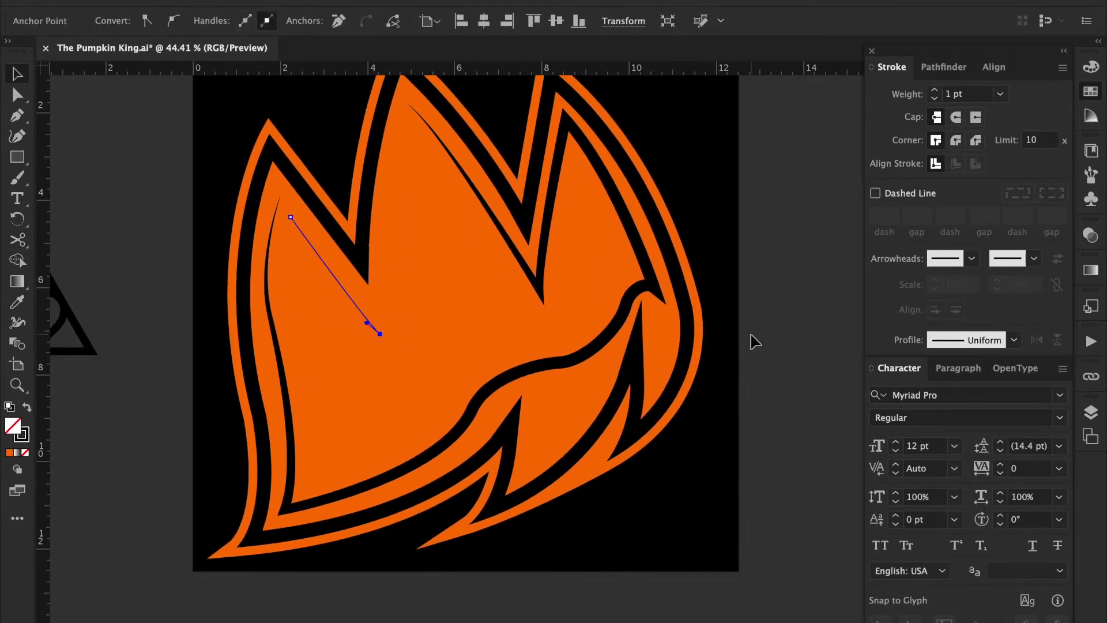
pyautogui.press('p')
pyautogui.hotkey('ctrl', 'z')
# - Set a tapered width profile at 20 pt and draw a curved stroke from the left tip
pyautogui.click(1013, 339)
pyautogui.click(980, 404)
pyautogui.keyDown('shift'); pyautogui.click(936, 91); pyautogui.keyUp('shift')
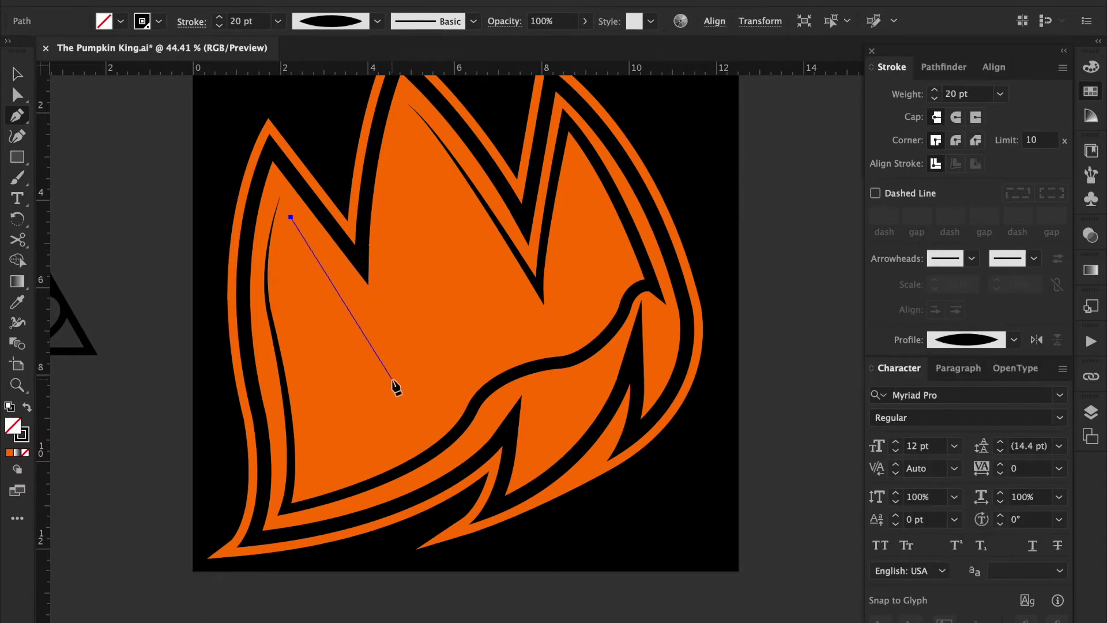
pyautogui.moveTo(384, 336); pyautogui.dragTo(392, 353)
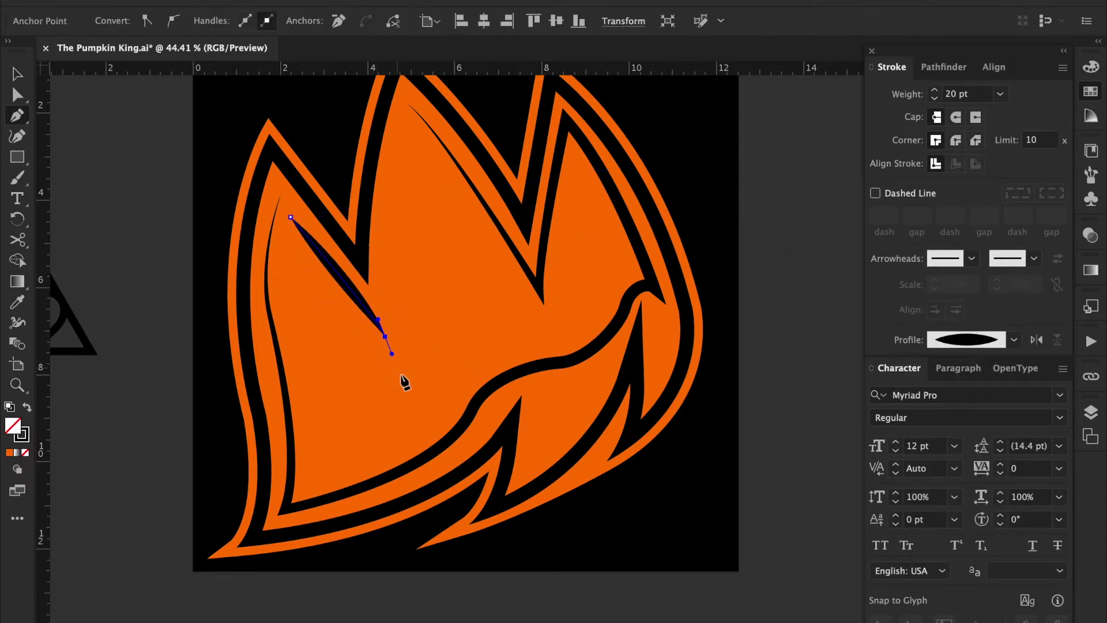
pyautogui.click(423, 434)
pyautogui.scroll(3, 396, 138)
pyautogui.moveTo(398, 231); pyautogui.dragTo(420, 81)
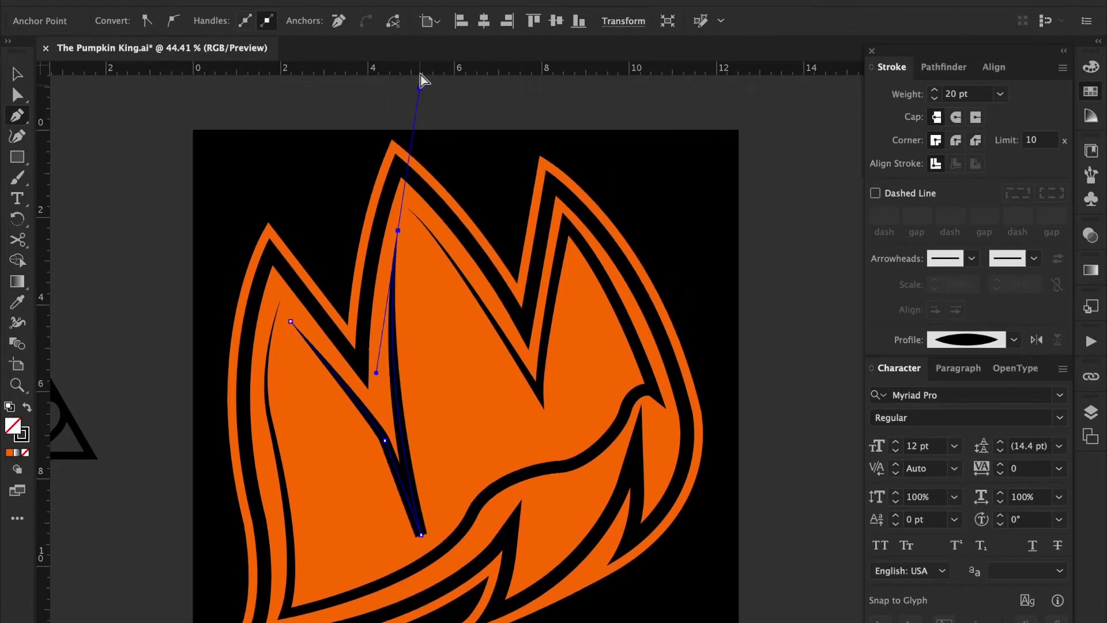
pyautogui.hotkey('ctrl', 'z')
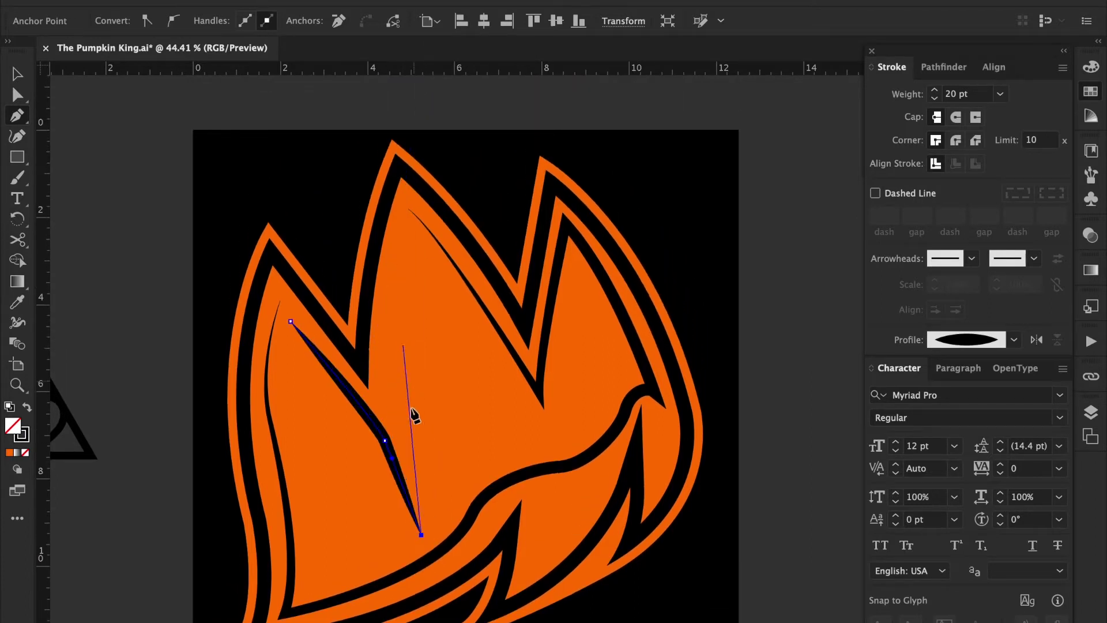
# - Draw a tapered stroke from the bottom up to the middle flame tip and raise its bottom tip
pyautogui.click(406, 433)
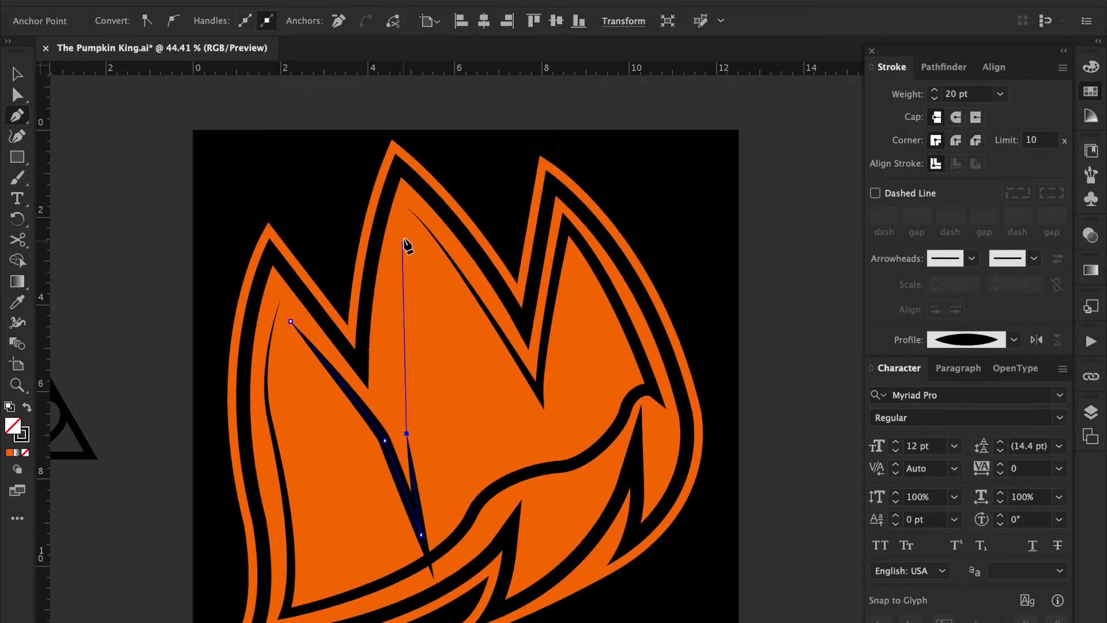
pyautogui.moveTo(401, 224); pyautogui.dragTo(426, 108)
pyautogui.press('a')
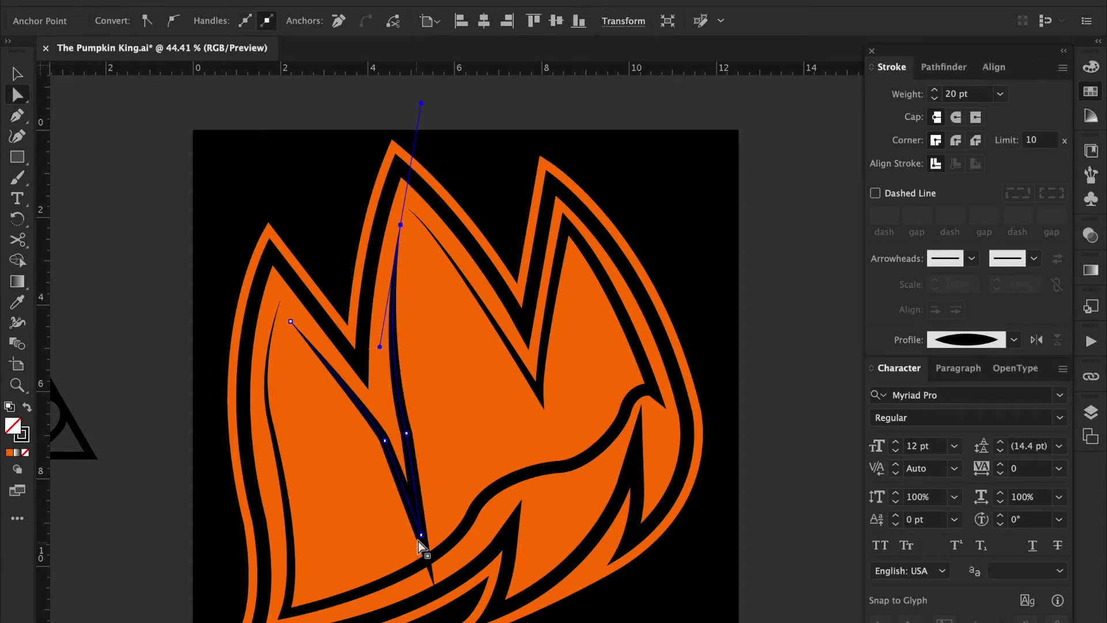
pyautogui.click(420, 526)
pyautogui.moveTo(416, 515); pyautogui.dragTo(411, 511)
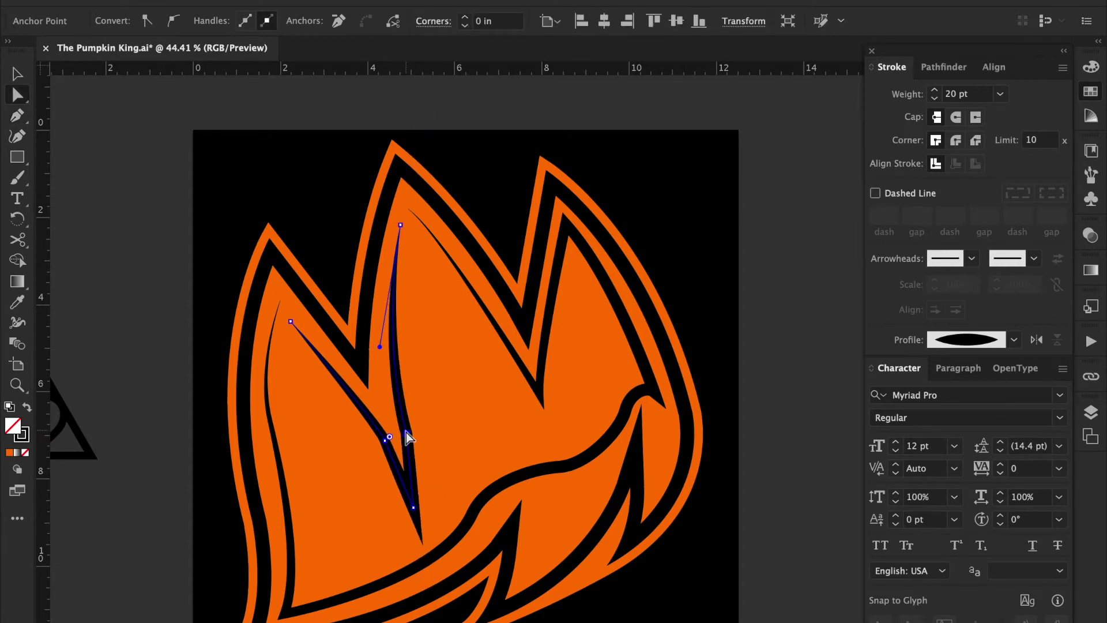
pyautogui.click(339, 22)
pyautogui.moveTo(410, 510); pyautogui.dragTo(409, 494)
pyautogui.click(802, 410)
pyautogui.scroll(-3, 539, 334)
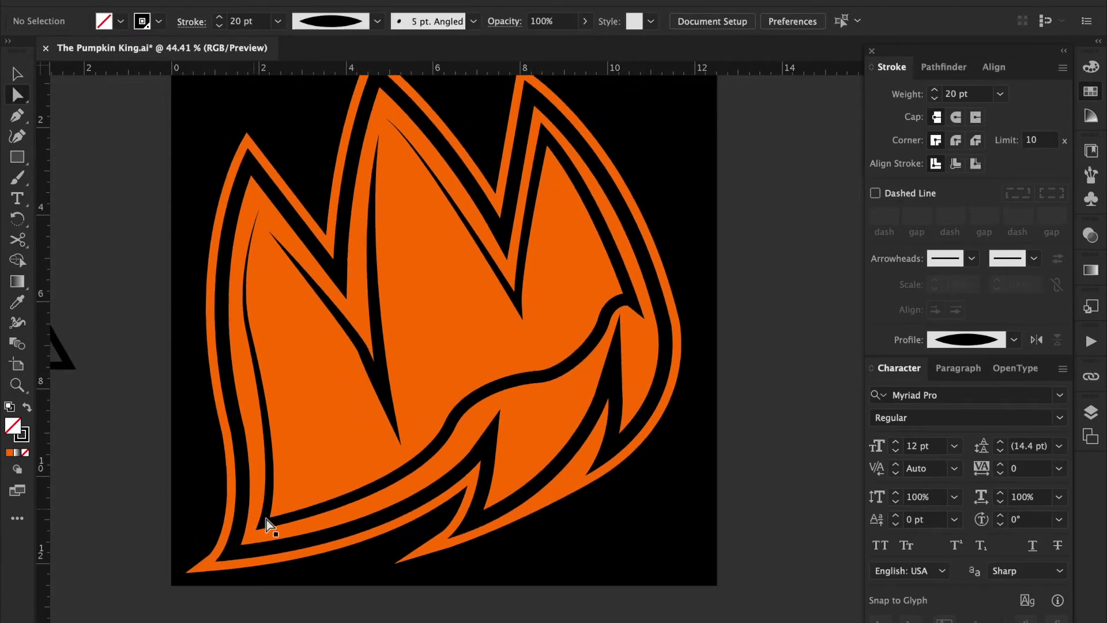
# - Select anchors on the inner stroke's right portion up to the middle peak and delete them
pyautogui.click(451, 424)
pyautogui.moveTo(451, 424); pyautogui.dragTo(450, 437)
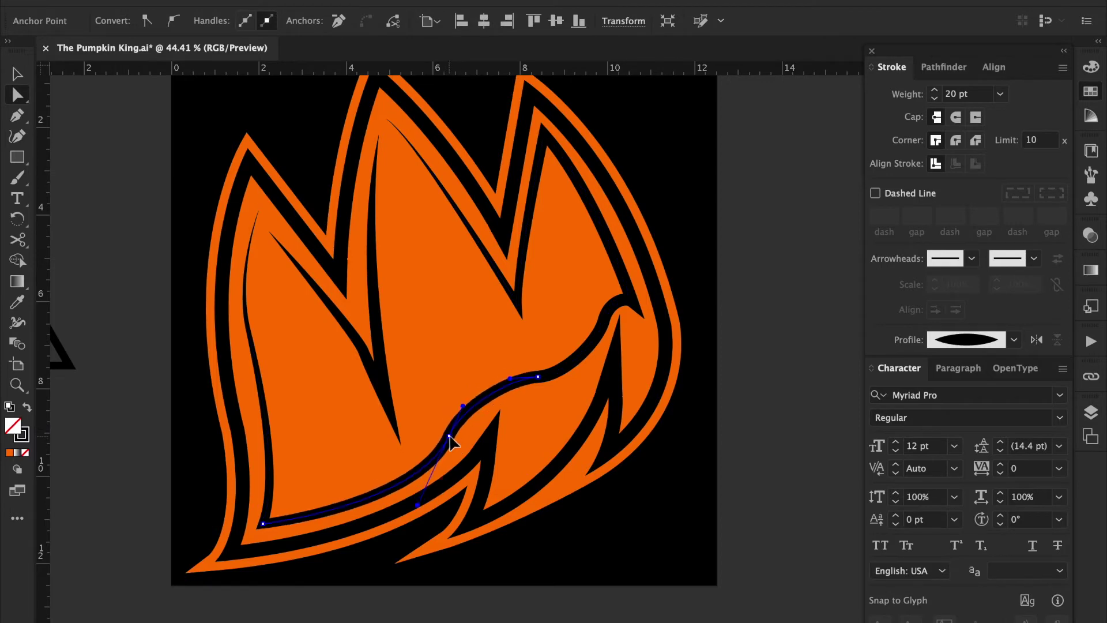
pyautogui.click(542, 389)
pyautogui.click(396, 112)
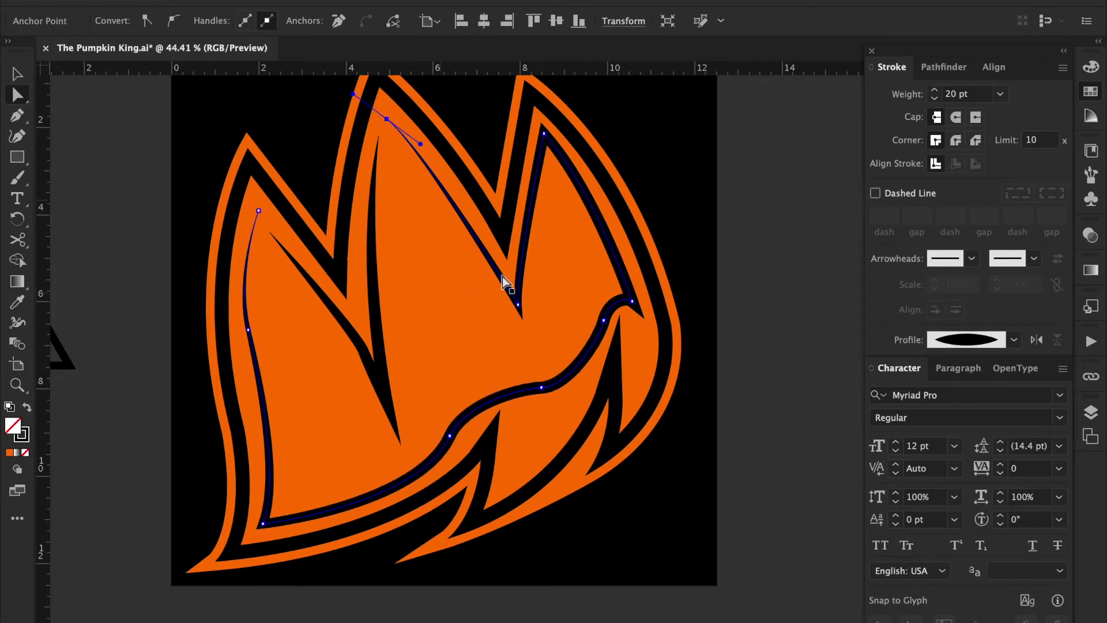
pyautogui.click(522, 314)
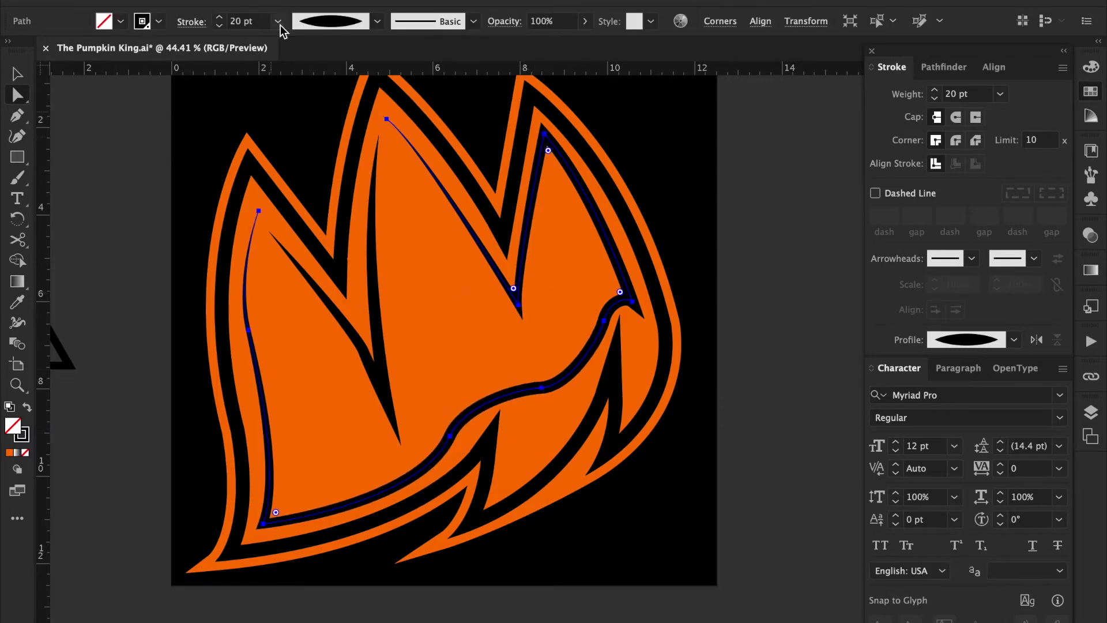
pyautogui.click(633, 301)
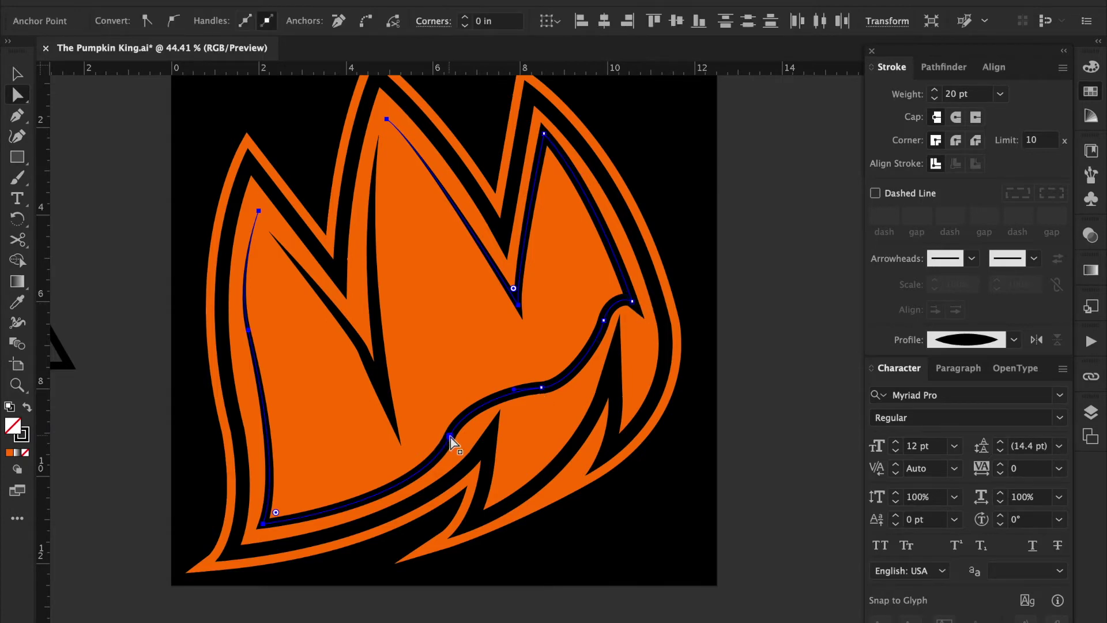
pyautogui.press('Delete')
pyautogui.click(749, 298)
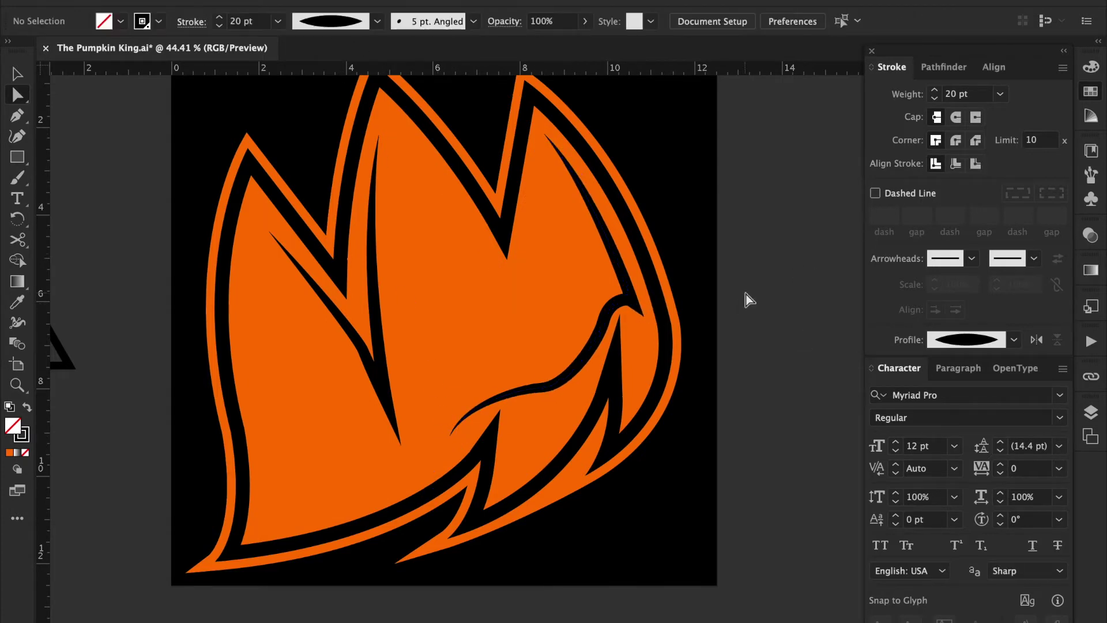
pyautogui.click(451, 436)
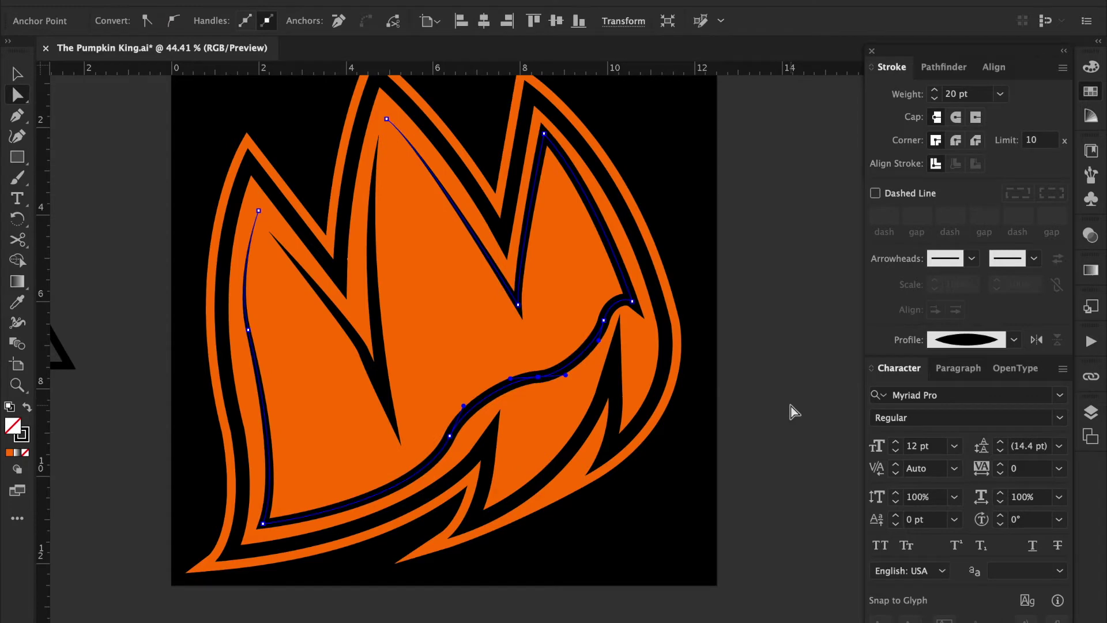
pyautogui.click(386, 119)
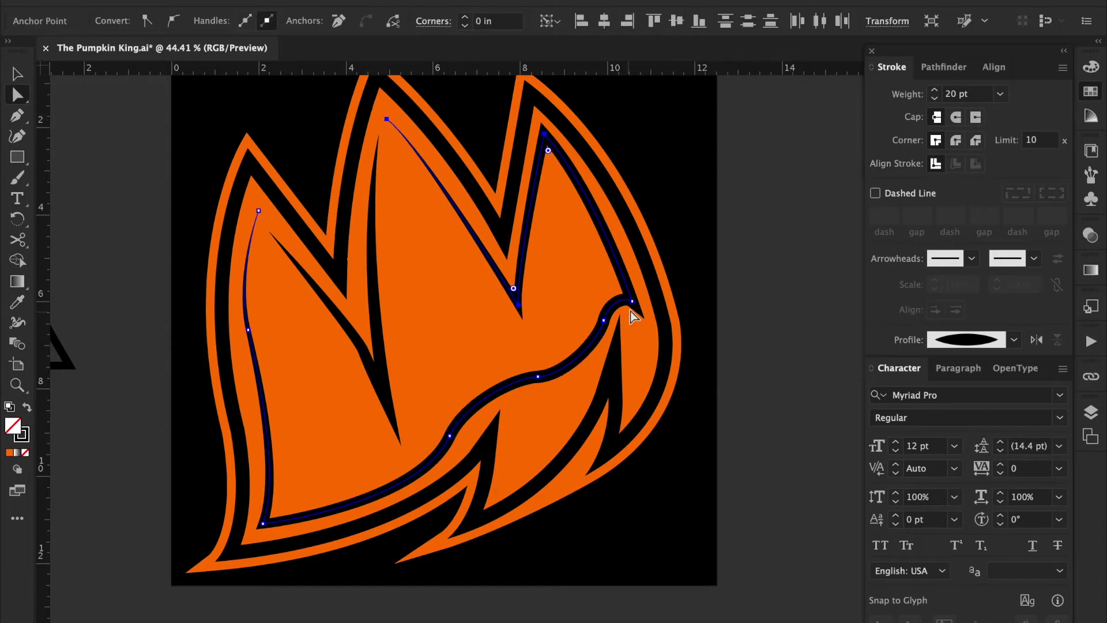
pyautogui.press('Delete')
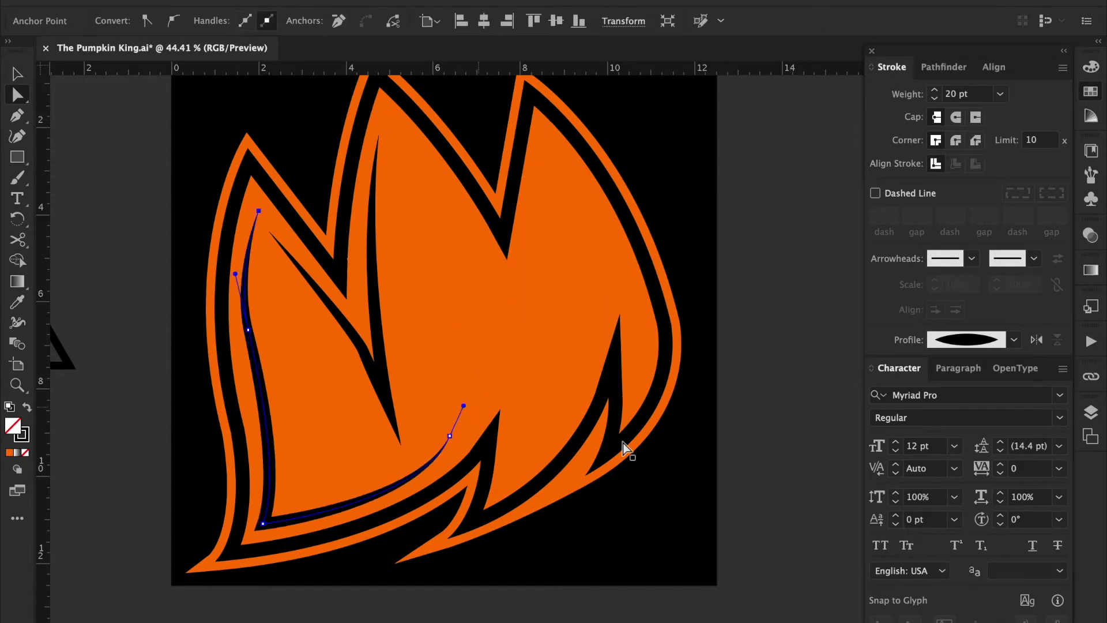
pyautogui.press('Delete')
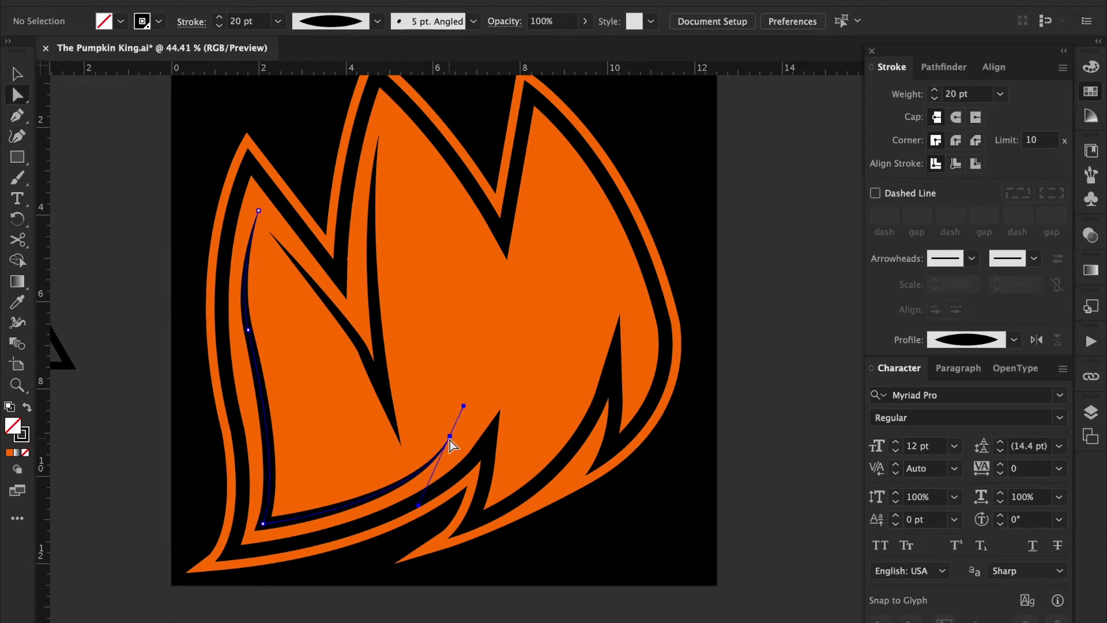
# - Continue the inner stroke from its bottom endpoint with curved anchors in the central notch and below the right tip
pyautogui.click(450, 441)
pyautogui.press('Delete')
pyautogui.click(263, 525)
pyautogui.press('p')
pyautogui.click(263, 525)
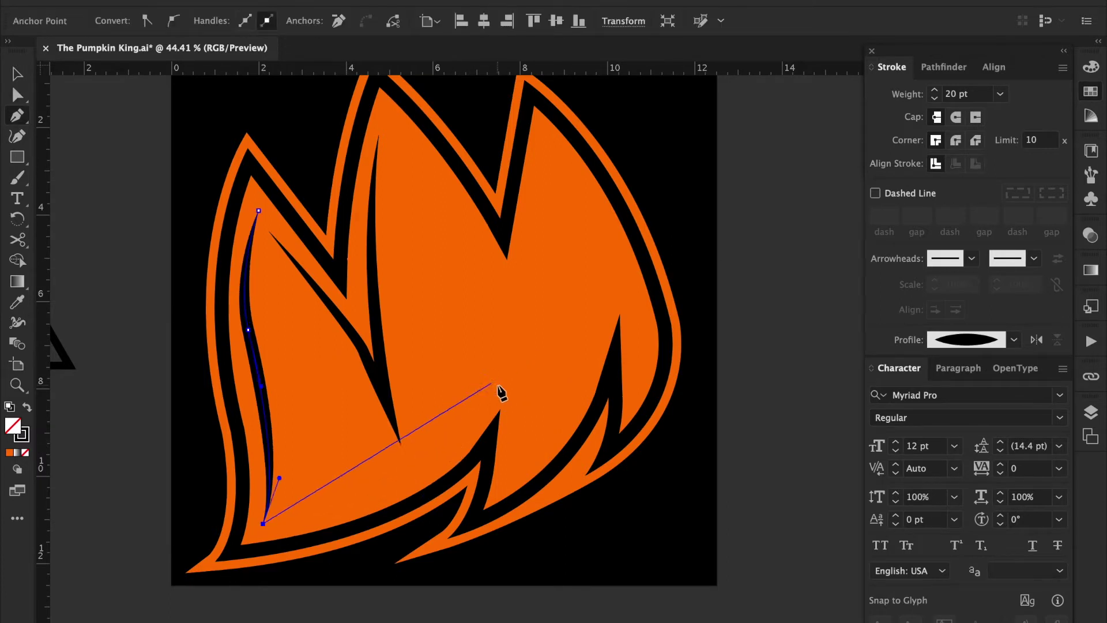
pyautogui.moveTo(510, 382); pyautogui.dragTo(639, 235)
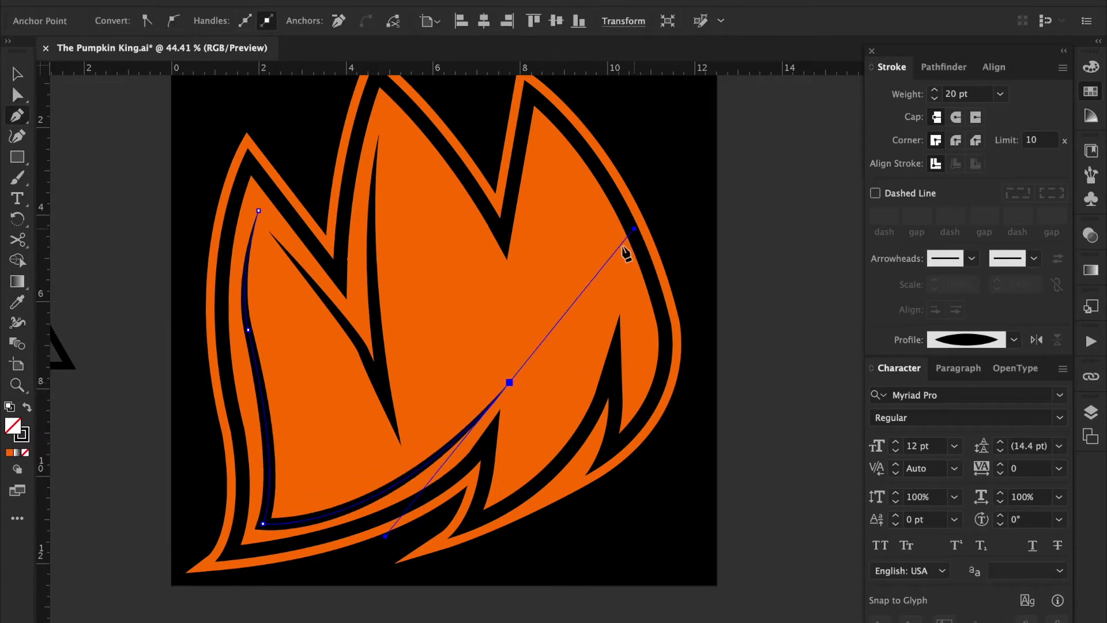
pyautogui.moveTo(510, 382); pyautogui.dragTo(502, 511)
pyautogui.moveTo(614, 286); pyautogui.dragTo(661, 114)
pyautogui.press('Escape')
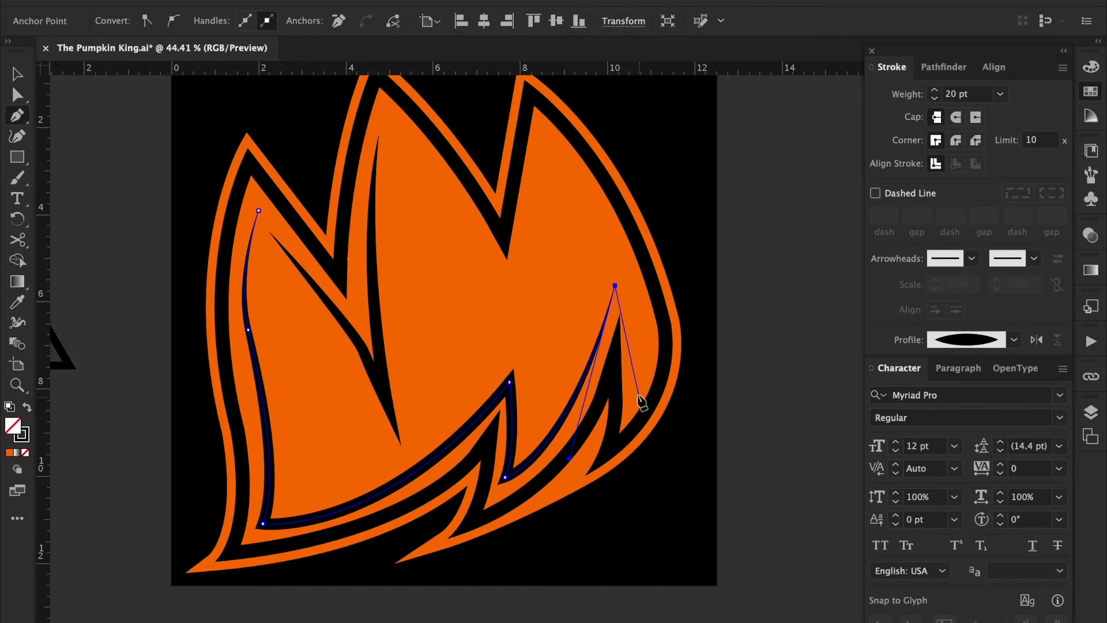
pyautogui.click(397, 129)
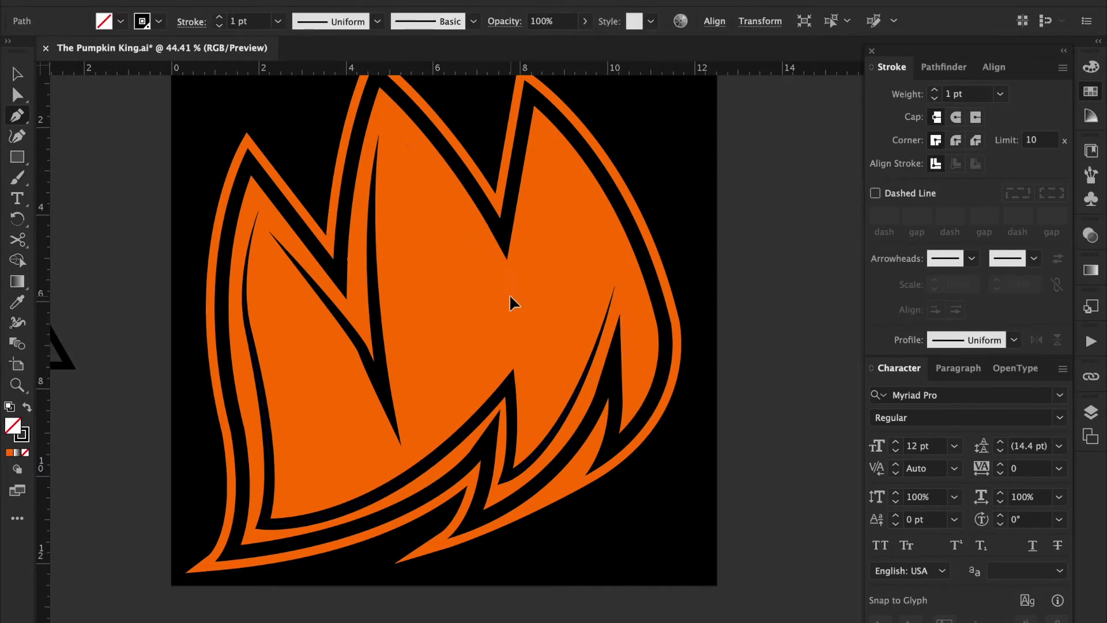
# - Draw a curved detail path down the middle flame
pyautogui.moveTo(528, 338); pyautogui.dragTo(589, 472)
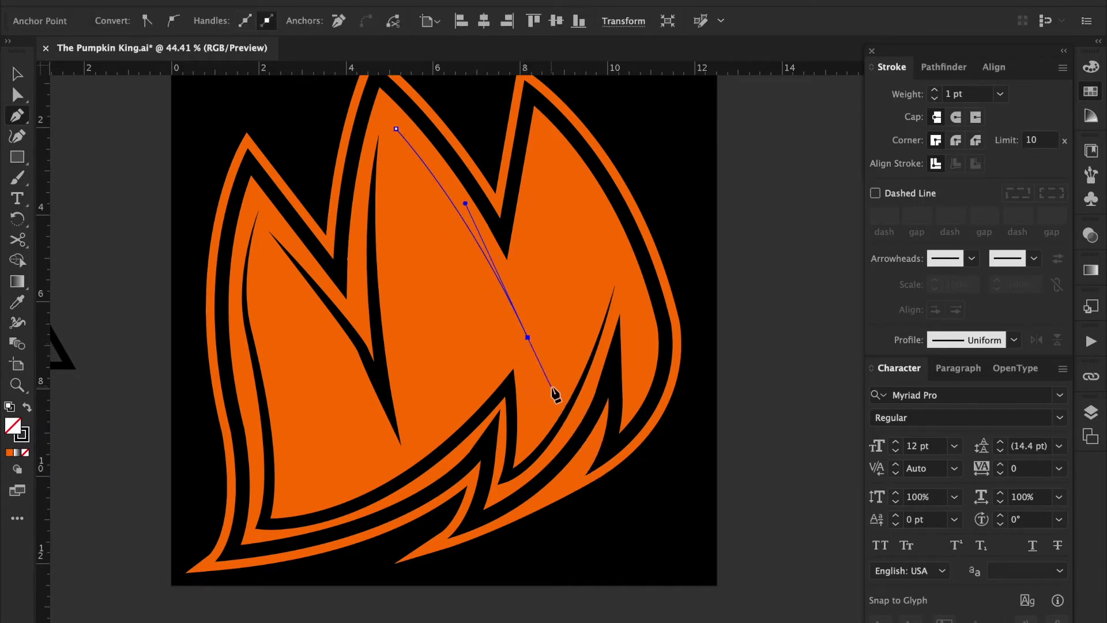
pyautogui.moveTo(539, 403); pyautogui.dragTo(558, 366)
pyautogui.moveTo(548, 286); pyautogui.dragTo(543, 288)
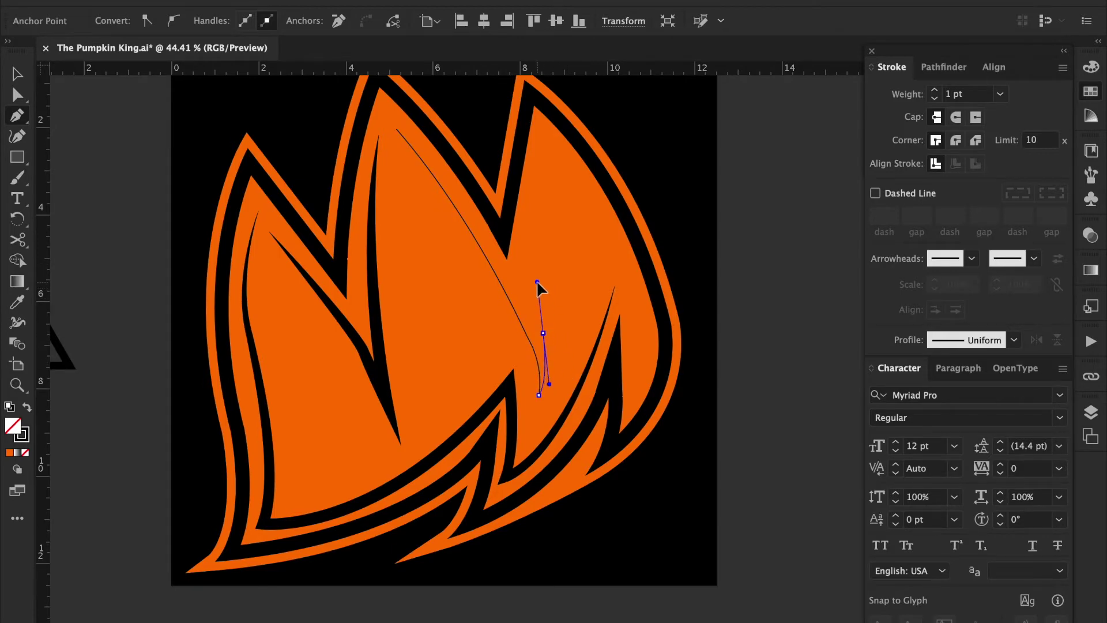
pyautogui.moveTo(539, 127); pyautogui.dragTo(558, 64)
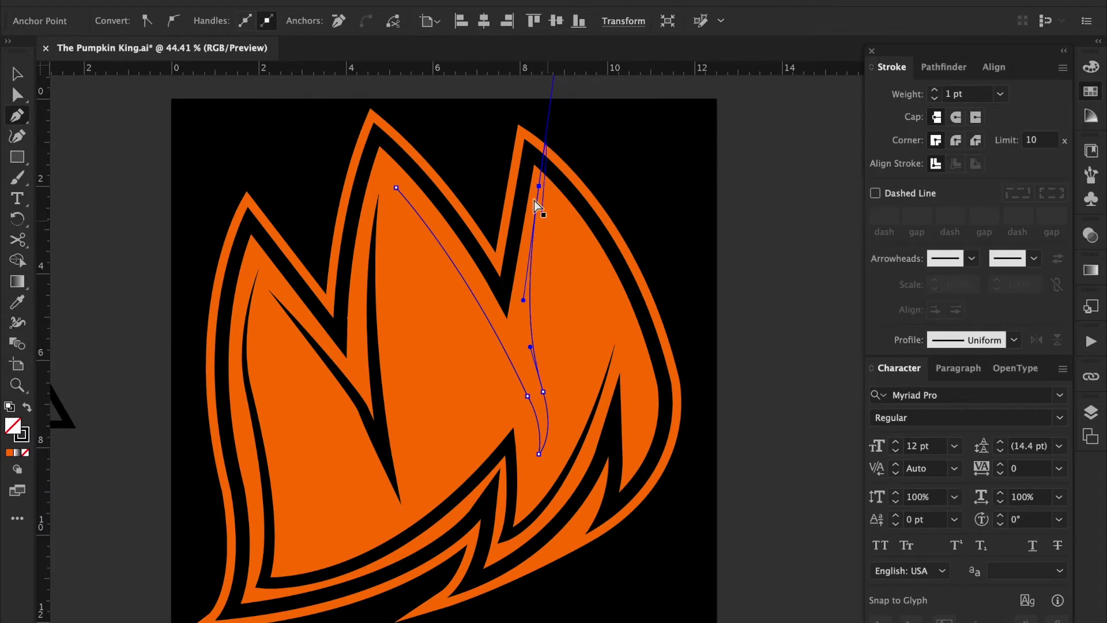
pyautogui.click(540, 196)
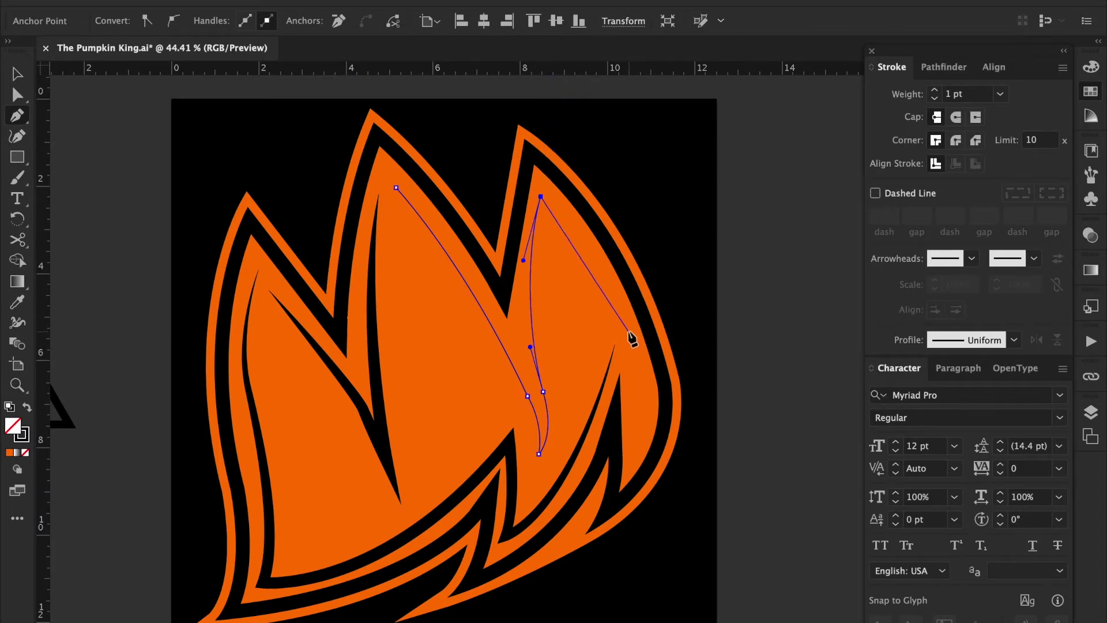
pyautogui.press('Escape')
# - Add a curve down the right flame spike and eyedrop the 20 pt tapered black stroke onto both paths
pyautogui.click(540, 197)
pyautogui.moveTo(620, 330); pyautogui.dragTo(639, 407)
pyautogui.press('ctrl')
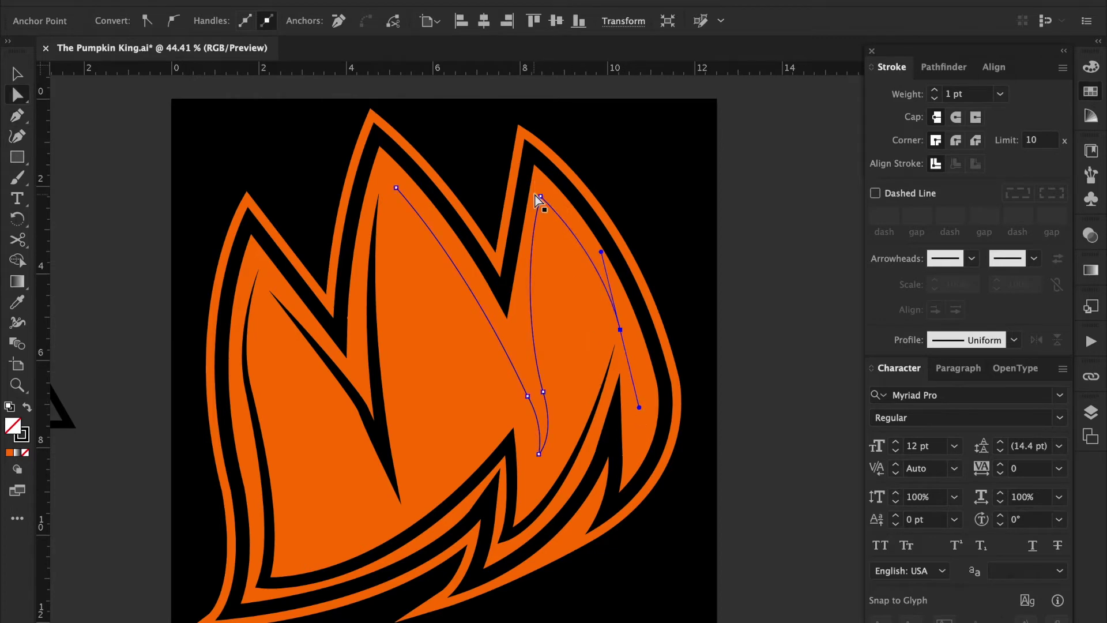
pyautogui.click(538, 196)
pyautogui.keyDown('shift'); pyautogui.click(482, 300); pyautogui.keyUp('shift')
pyautogui.press('i')
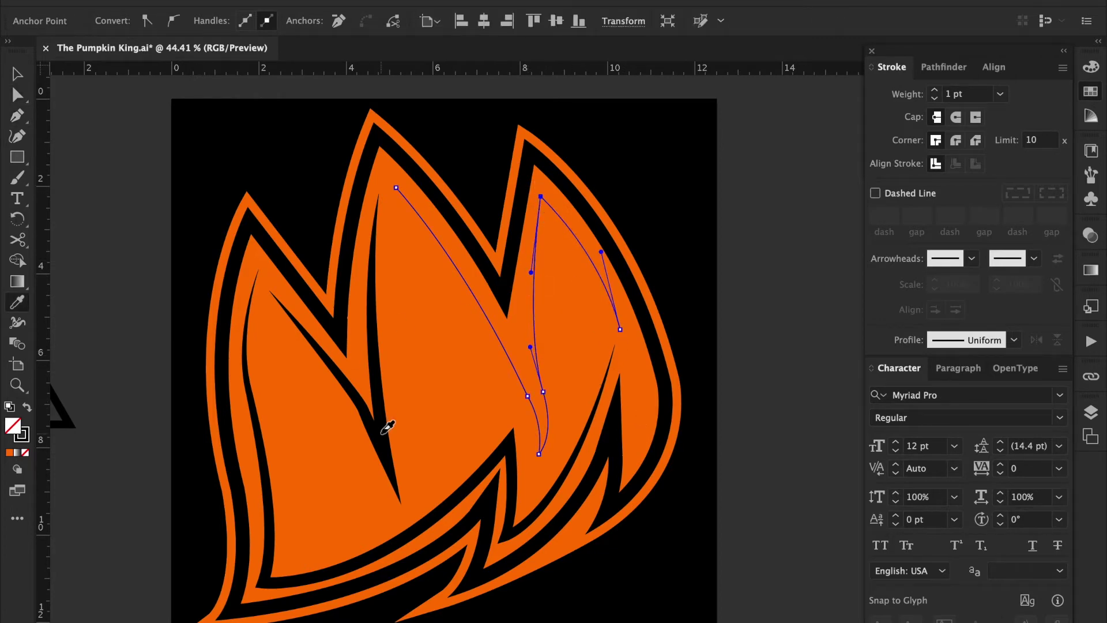
pyautogui.click(388, 427)
# - Deselect the new strokes and delete a selected object near the middle flame
pyautogui.press('v')
pyautogui.click(748, 329)
pyautogui.moveTo(563, 415)
pyautogui.mouseDown()
pyautogui.moveTo(549, 333)
pyautogui.moveTo(590, 363)
pyautogui.mouseUp()
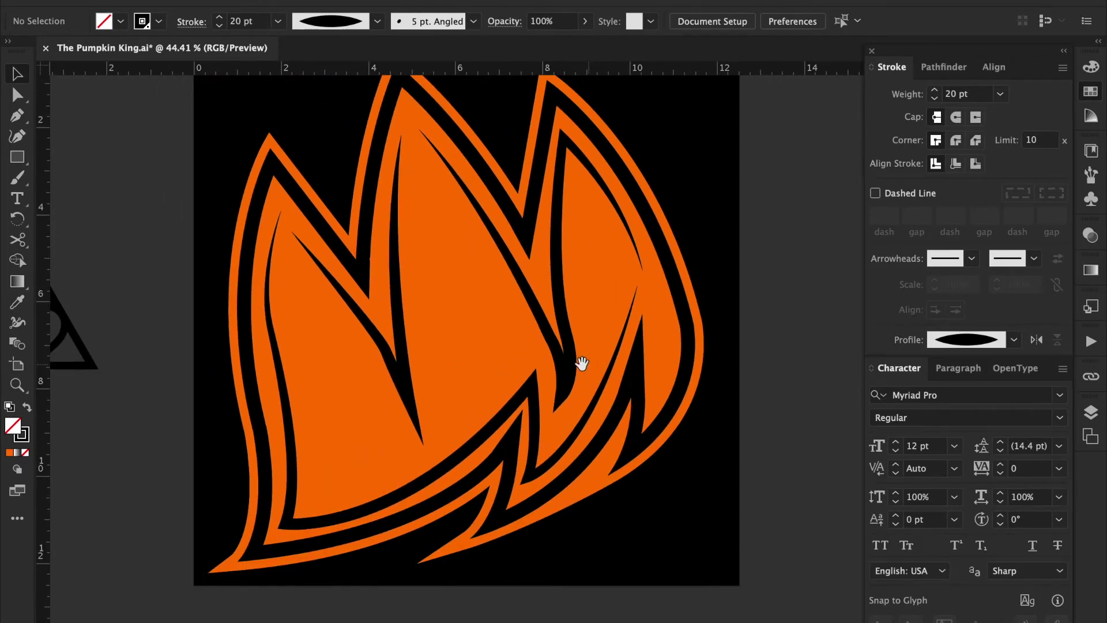
pyautogui.click(530, 394)
pyautogui.press('Delete')
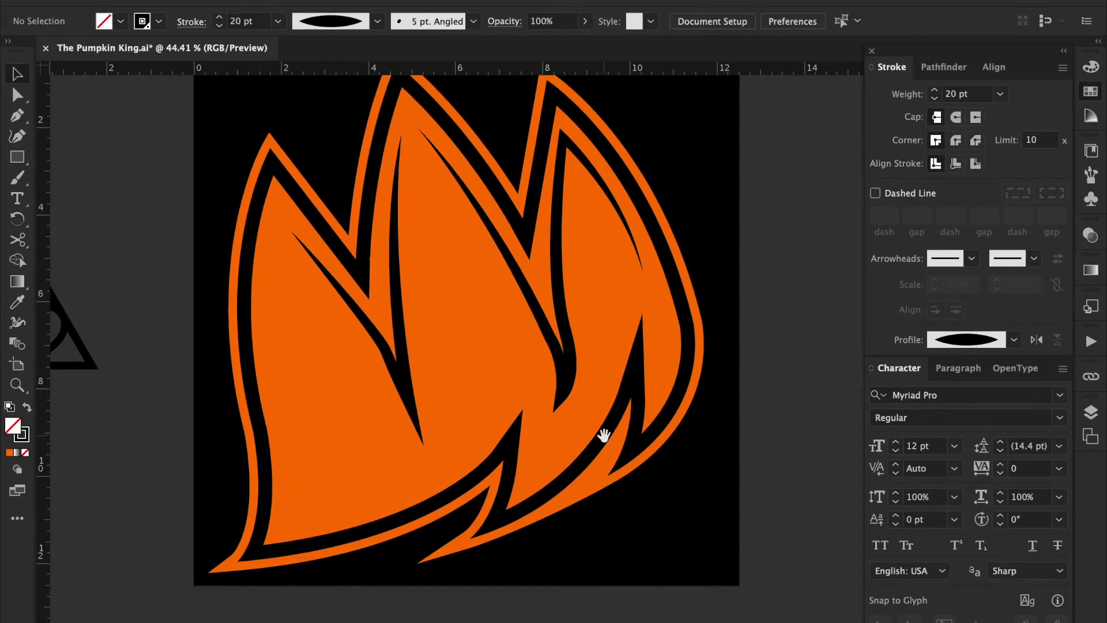
pyautogui.moveTo(604, 435); pyautogui.dragTo(597, 419)
pyautogui.click(402, 364)
pyautogui.press('Delete')
pyautogui.press('p')
pyautogui.click(399, 110)
pyautogui.moveTo(382, 309); pyautogui.dragTo(398, 388)
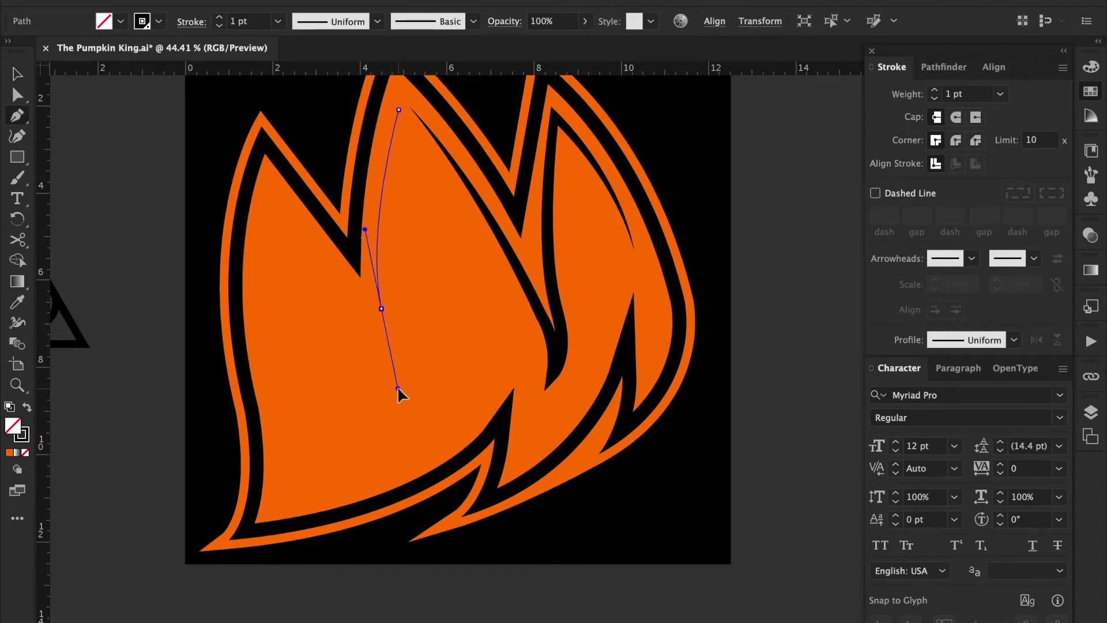
pyautogui.moveTo(288, 507); pyautogui.dragTo(207, 557)
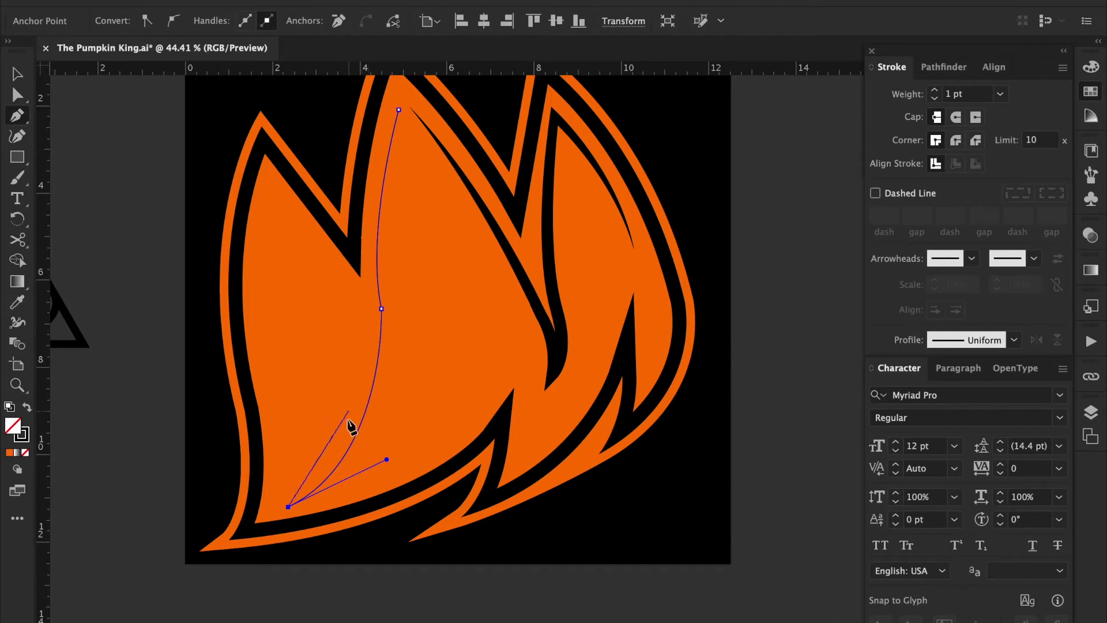
pyautogui.moveTo(362, 313); pyautogui.dragTo(339, 248)
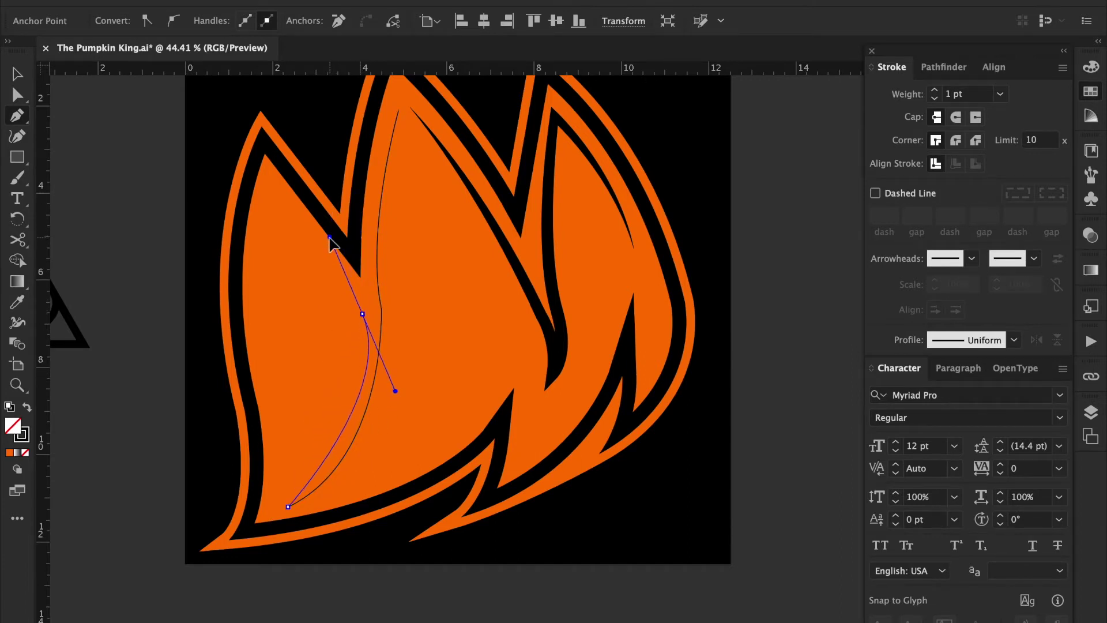
pyautogui.hotkey('ctrl', 'z')
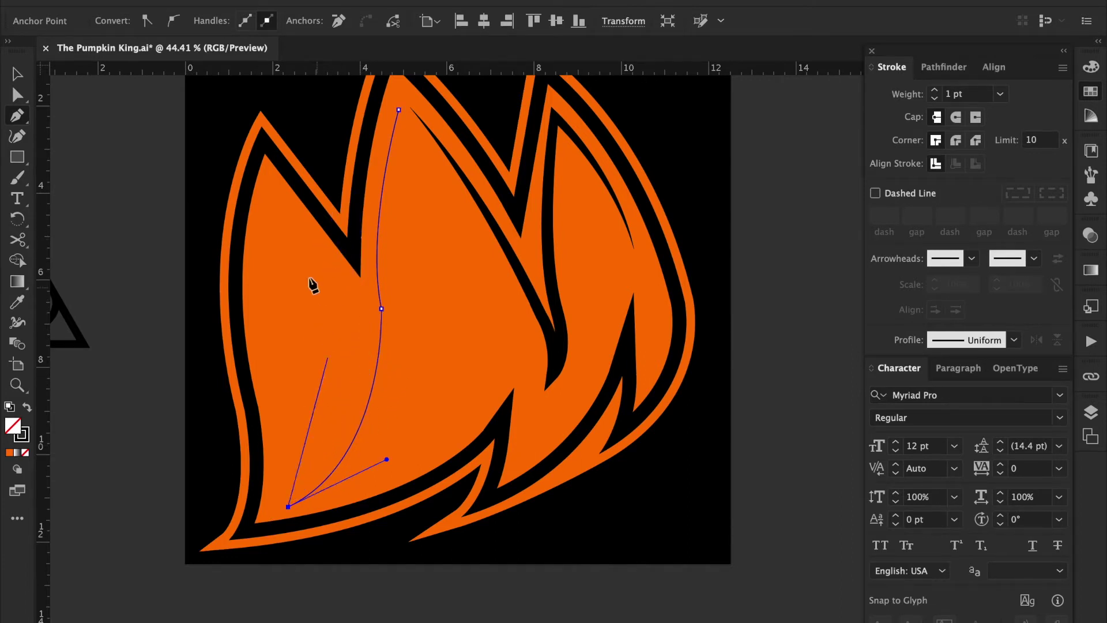
pyautogui.scroll(2, 278, 199)
pyautogui.hotkey('ctrl', 'z')
pyautogui.hotkey('ctrl', 'z')
pyautogui.hotkey('ctrl', 'z')
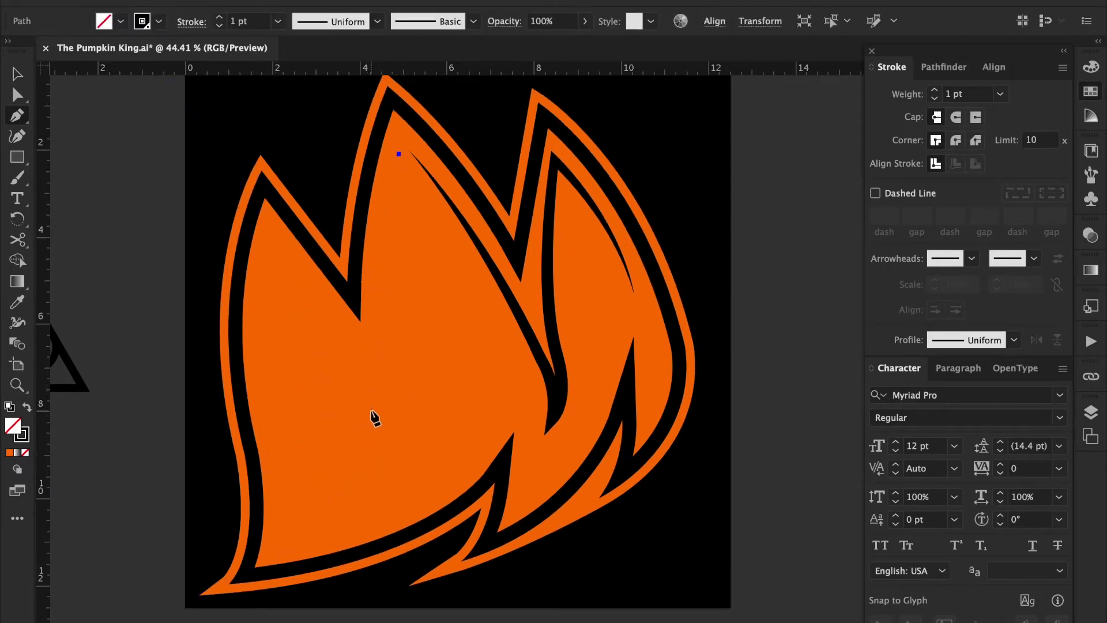
pyautogui.hotkey('ctrl', 'z')
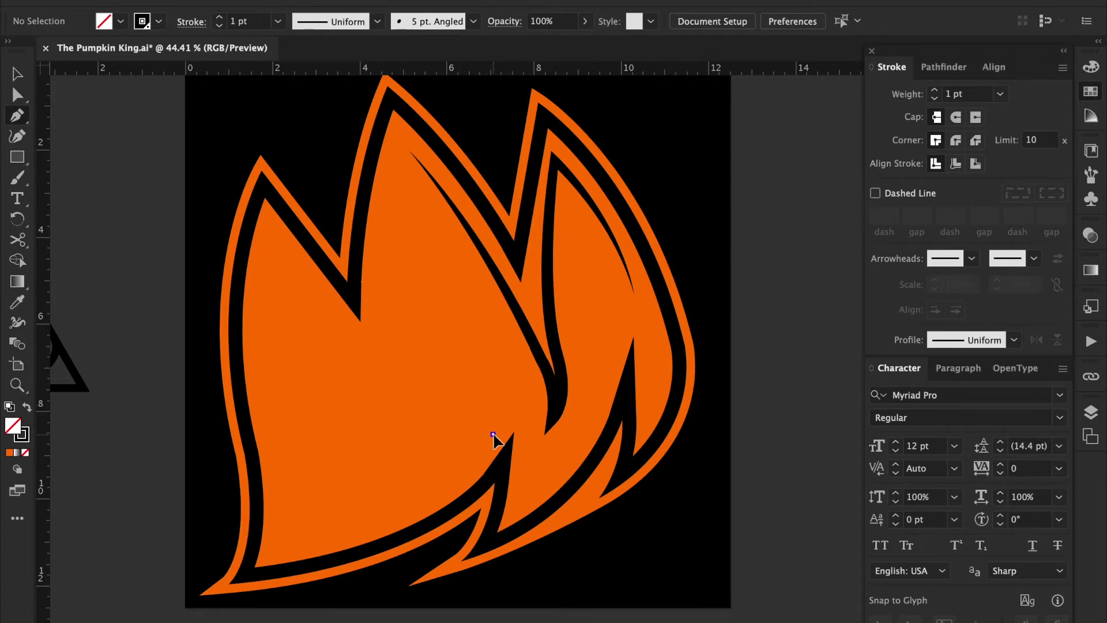
# - Draw a curve along the bottom of the left flame with the 20 pt tapered black stroke
pyautogui.click(494, 434)
pyautogui.moveTo(278, 552); pyautogui.dragTo(161, 568)
pyautogui.press('o')
pyautogui.press('i')
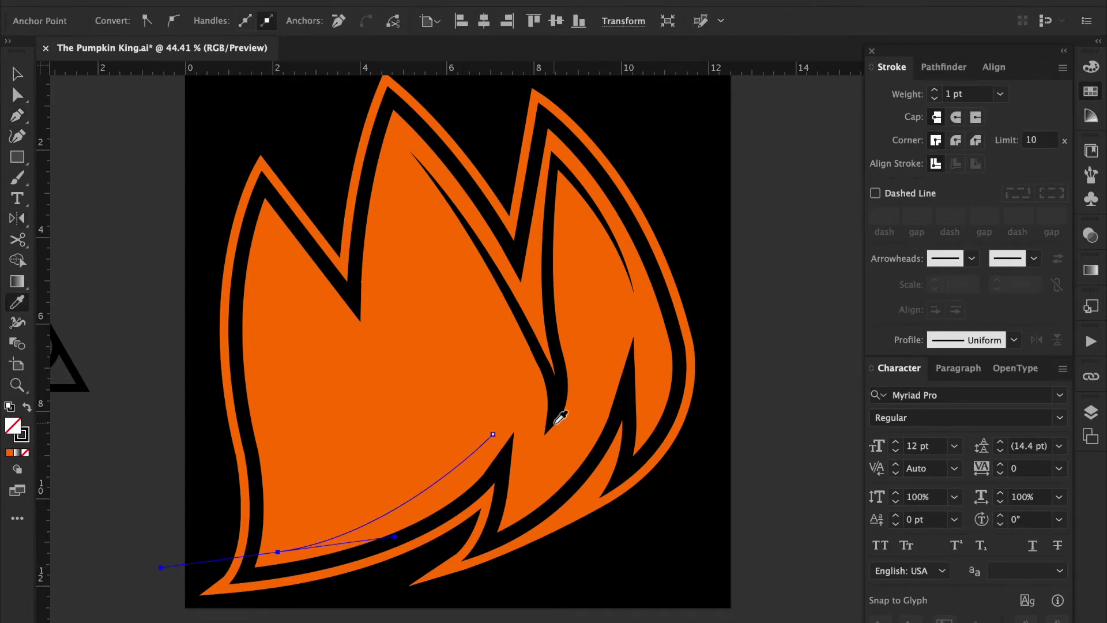
pyautogui.click(560, 417)
pyautogui.click(1014, 340)
pyautogui.click(966, 404)
# - Extend the stroke up the left flame's side, down into the notch and up into the middle peak
pyautogui.press('p')
pyautogui.click(278, 552)
pyautogui.moveTo(272, 425); pyautogui.dragTo(255, 372)
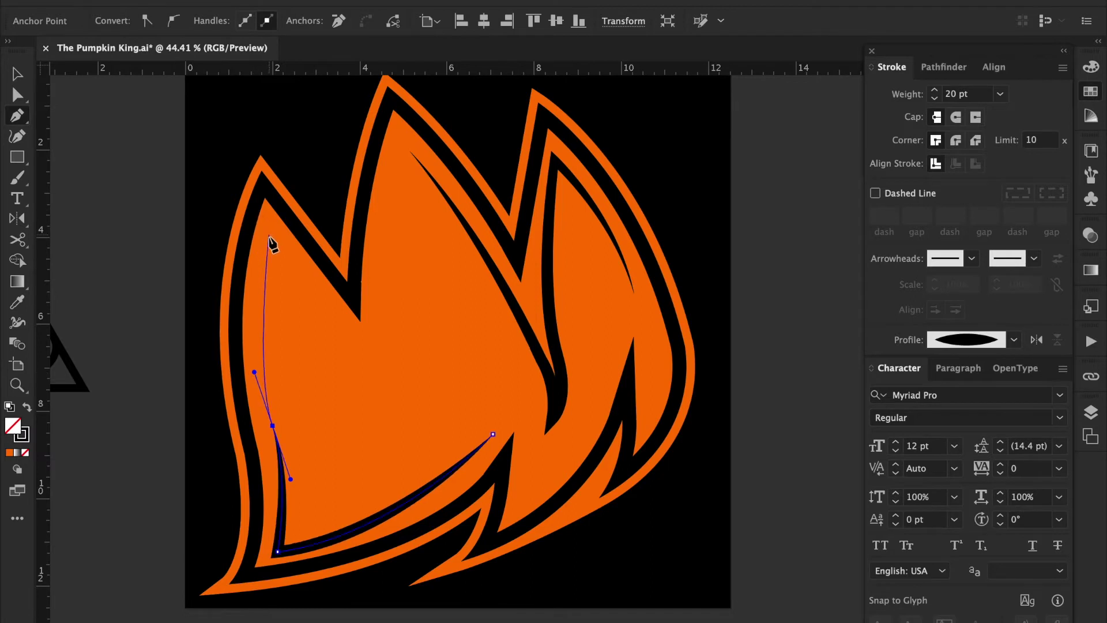
pyautogui.moveTo(271, 239); pyautogui.dragTo(281, 194)
pyautogui.moveTo(375, 375); pyautogui.dragTo(424, 411)
pyautogui.moveTo(398, 158); pyautogui.dragTo(421, 83)
pyautogui.press('v')
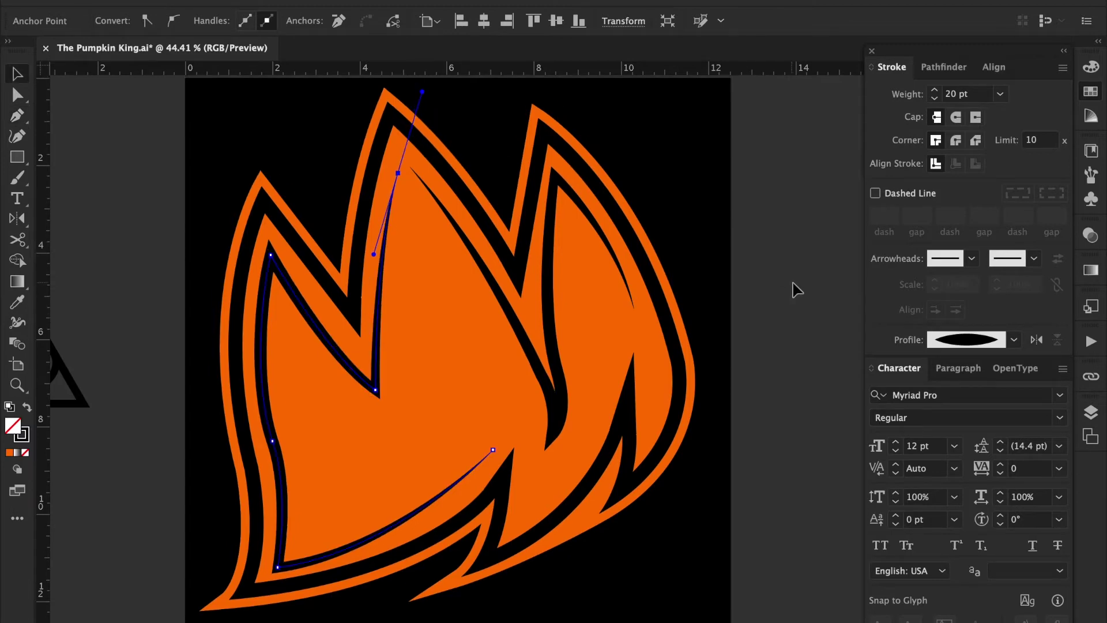
pyautogui.click(750, 294)
pyautogui.scroll(-5, 747, 297)
# - Cut the right flame's detail stroke with Scissors at its bottom point
pyautogui.press('a')
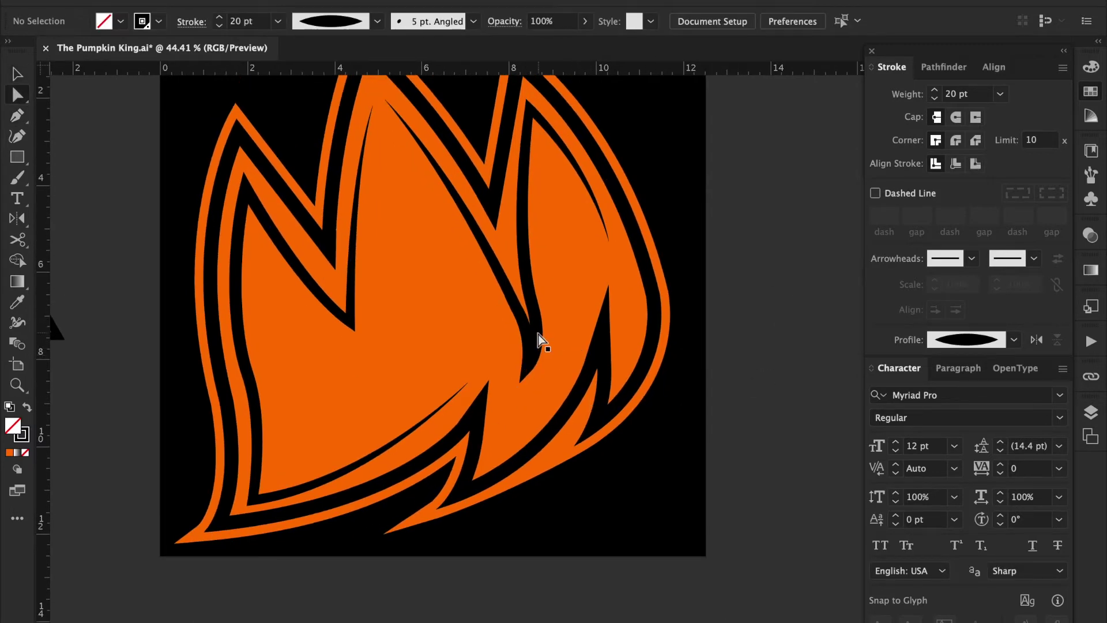
pyautogui.click(530, 366)
pyautogui.click(17, 238)
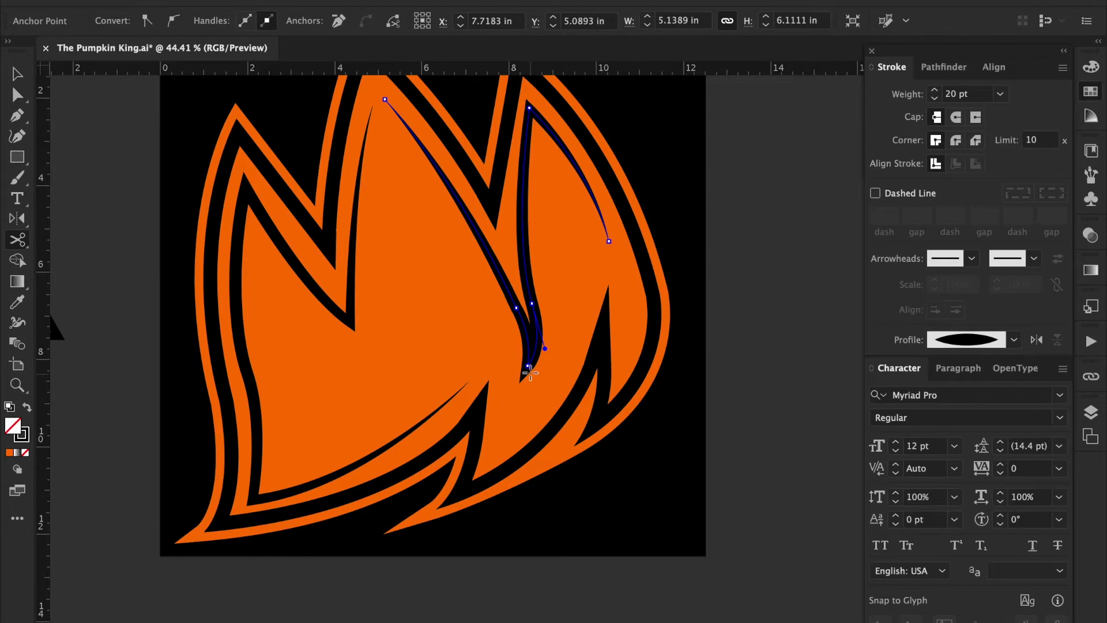
pyautogui.click(528, 367)
pyautogui.click(545, 353)
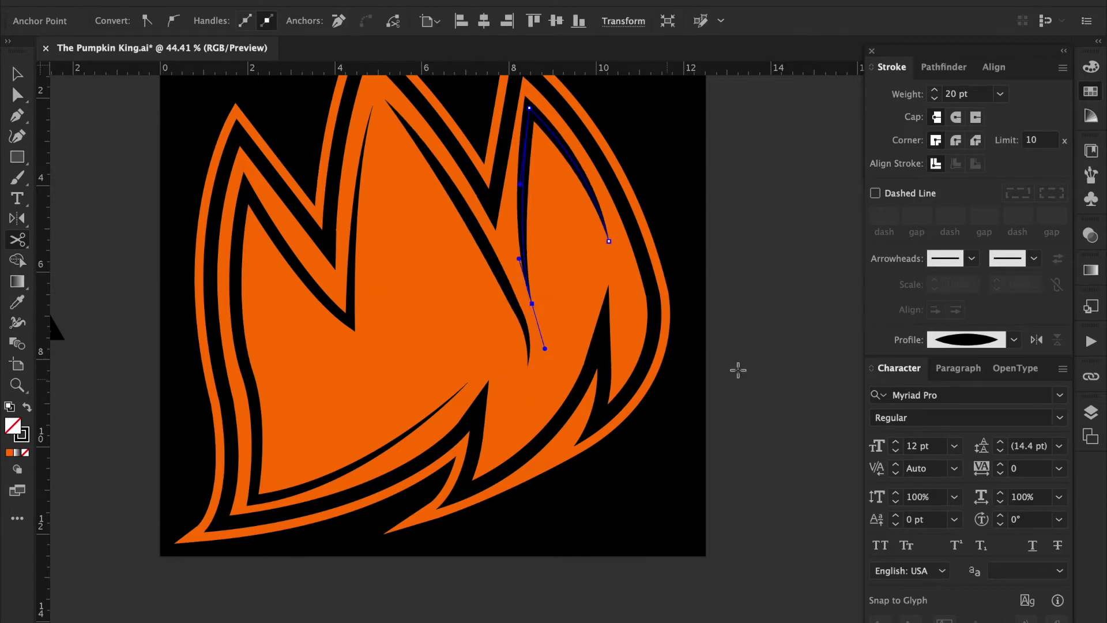
pyautogui.press('a')
pyautogui.click(739, 370)
pyautogui.moveTo(525, 311)
pyautogui.mouseDown()
pyautogui.moveTo(512, 403)
pyautogui.moveTo(505, 362)
pyautogui.moveTo(516, 345)
pyautogui.mouseUp()
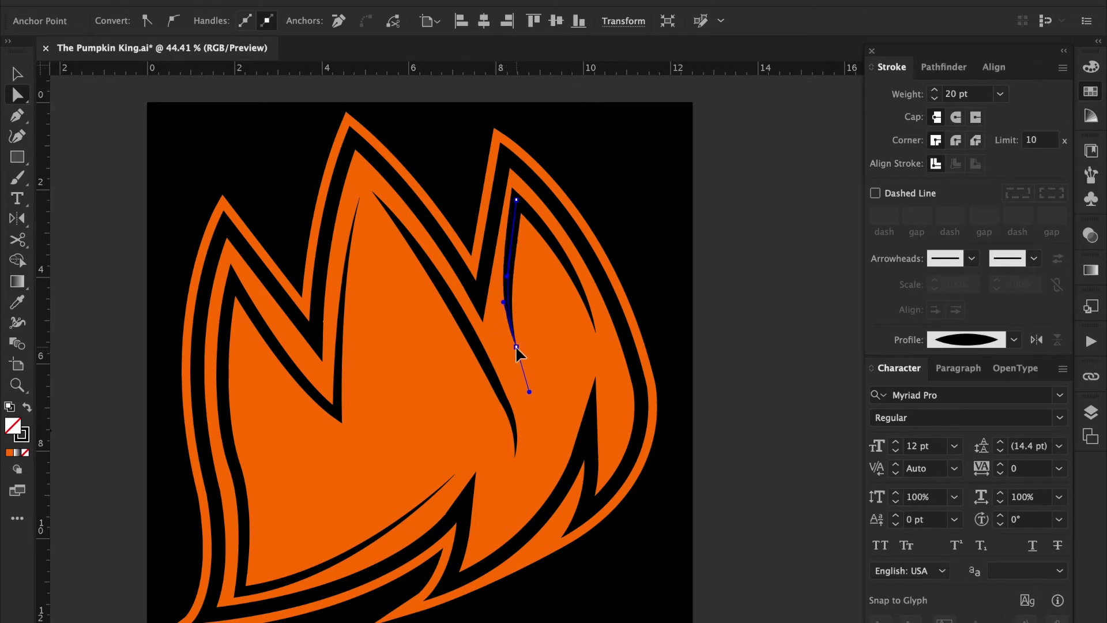
# - Delete the cut stroke's extra lower points and redraw it from its top point
pyautogui.click(339, 21)
pyautogui.press('p')
pyautogui.click(516, 200)
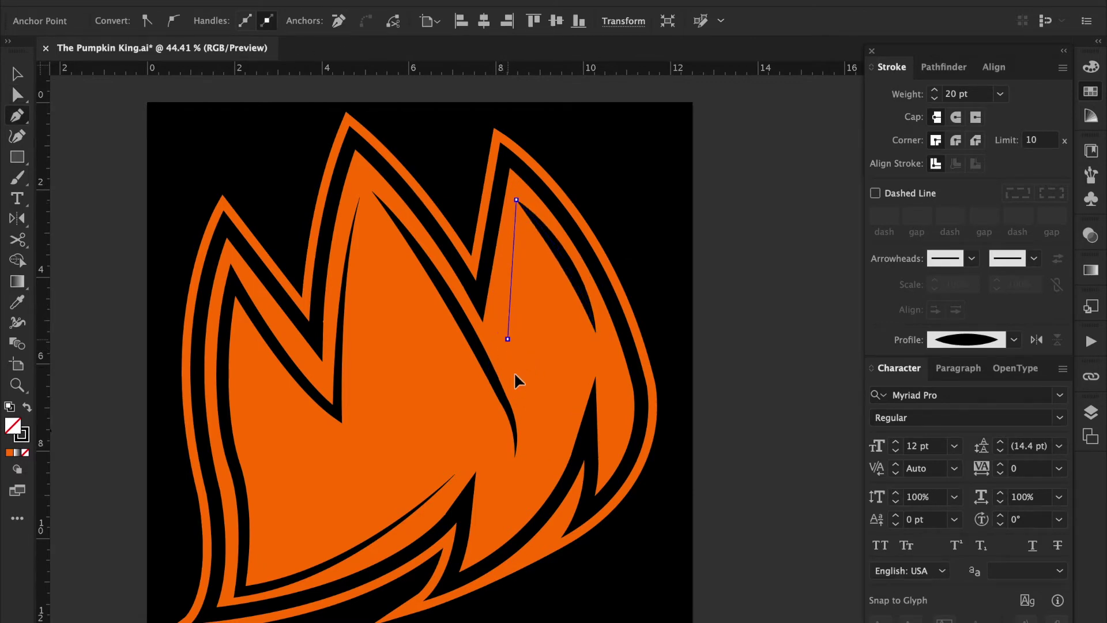
pyautogui.press('a')
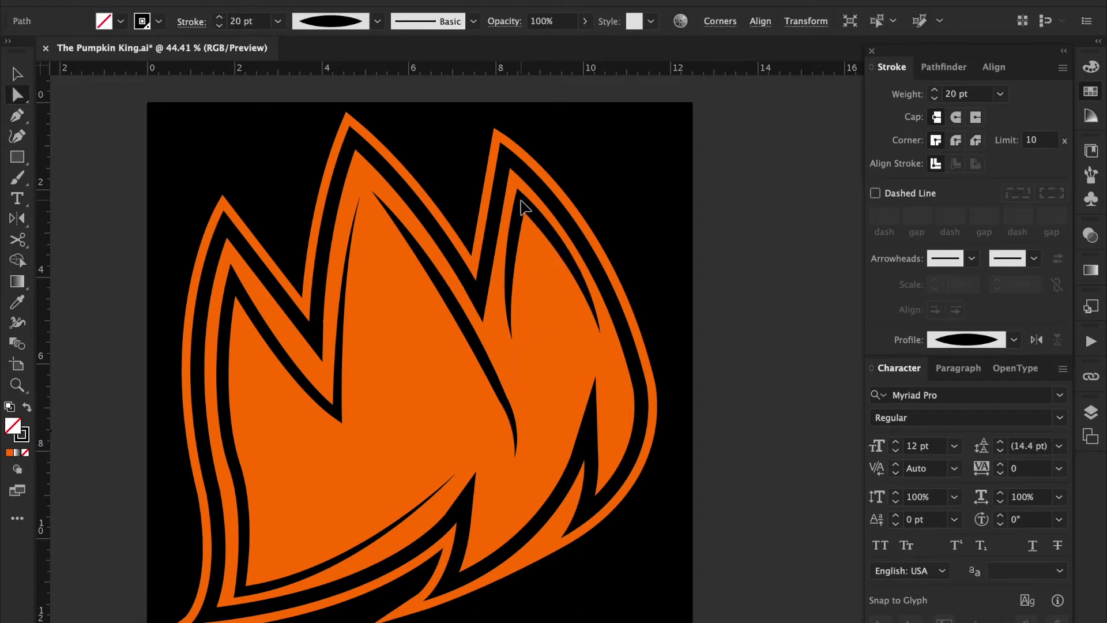
pyautogui.hotkey('ctrl', 'shift', 'a')
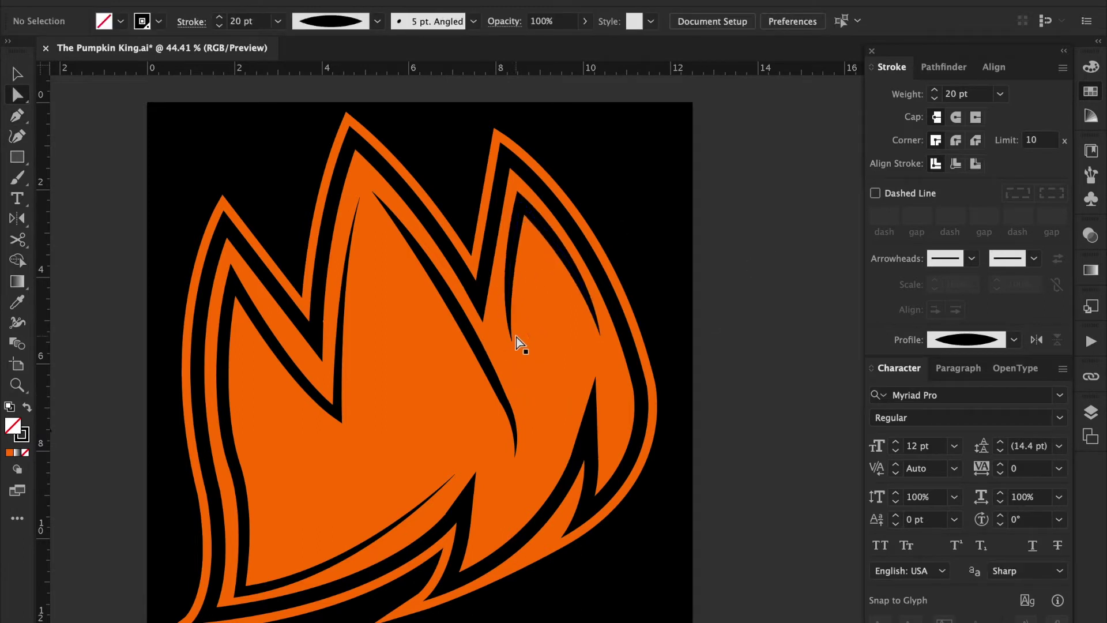
pyautogui.click(505, 341)
pyautogui.click(744, 320)
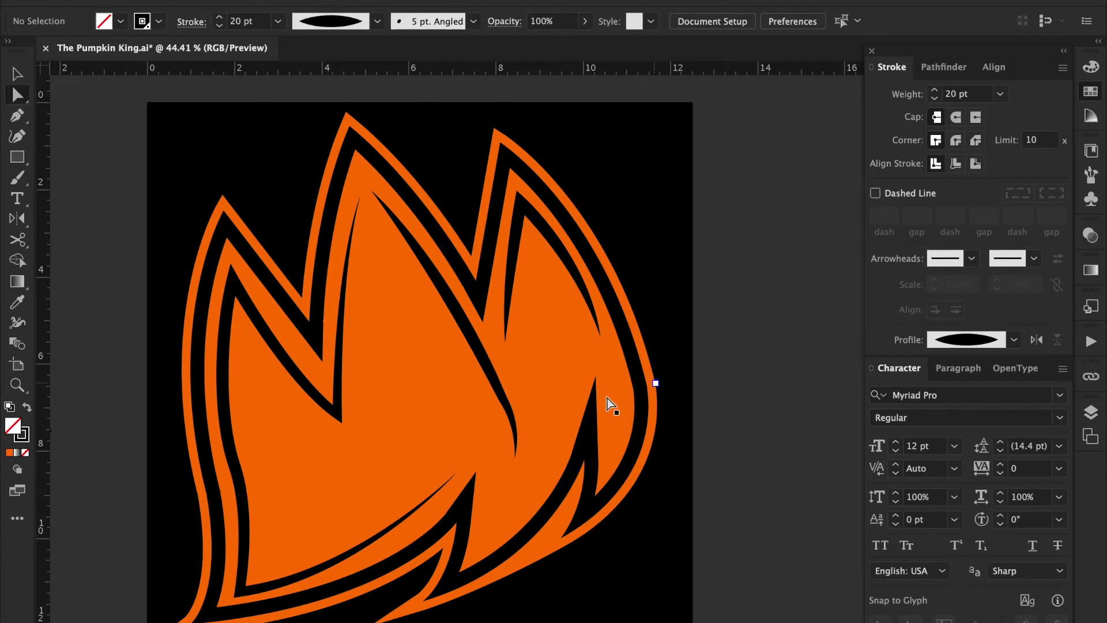
# - Pull the right spike stroke's lower point up to reshape the inner spike
pyautogui.scroll(-2, 601, 354)
pyautogui.hscroll(-2, 601, 353)
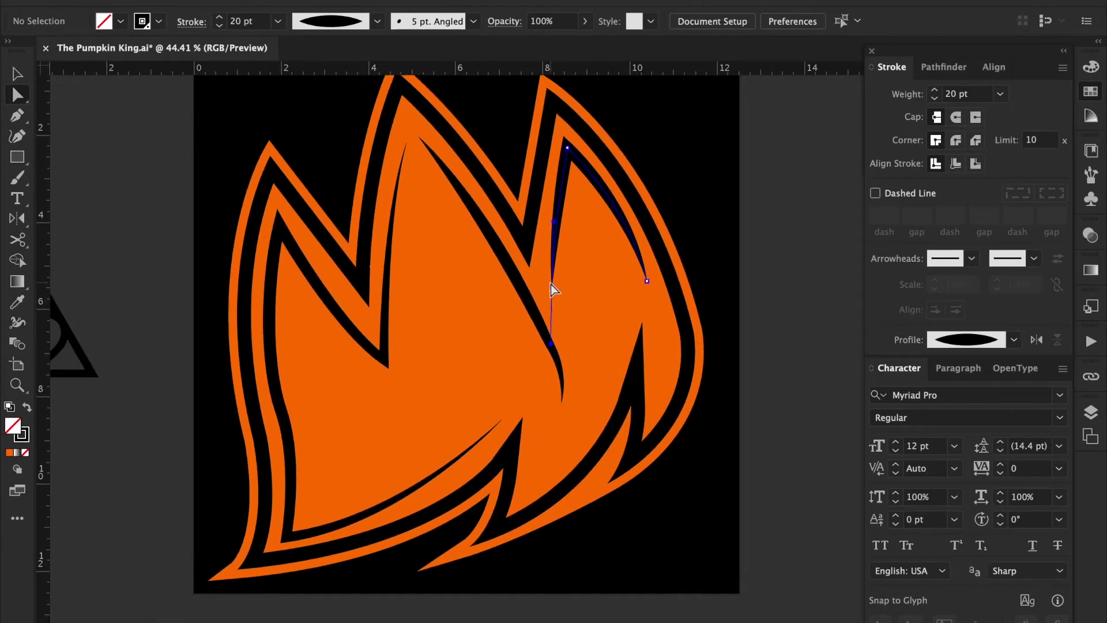
pyautogui.click(551, 287)
pyautogui.moveTo(551, 287); pyautogui.dragTo(559, 222)
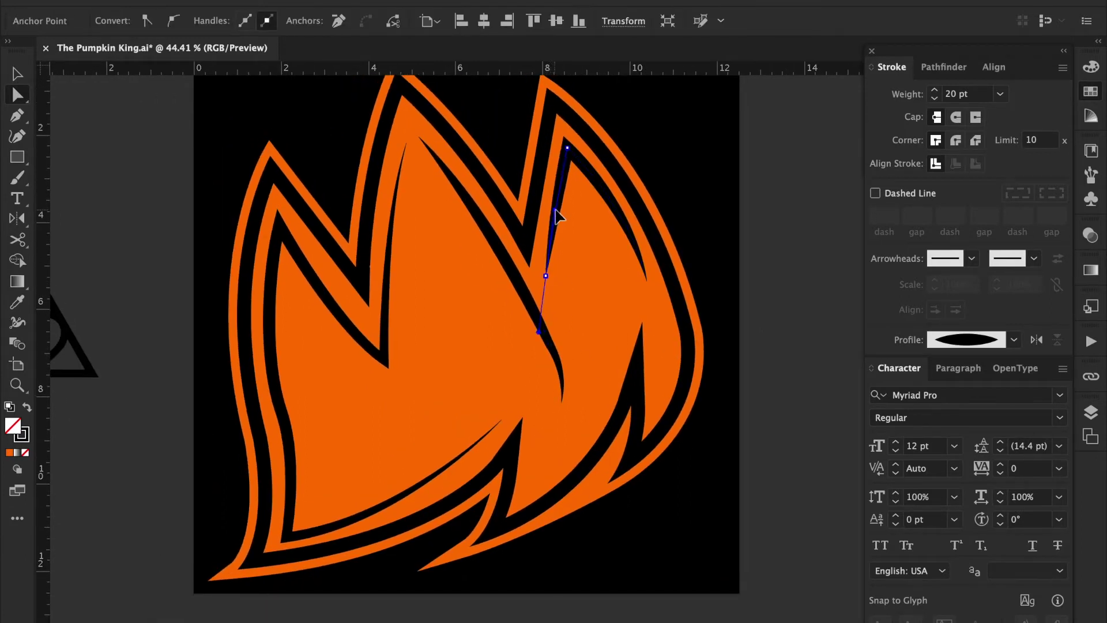
pyautogui.click(686, 274)
pyautogui.moveTo(470, 193); pyautogui.dragTo(528, 272)
# - Check the inner flame stroke and move its end point down and left
pyautogui.press('v')
pyautogui.click(519, 266)
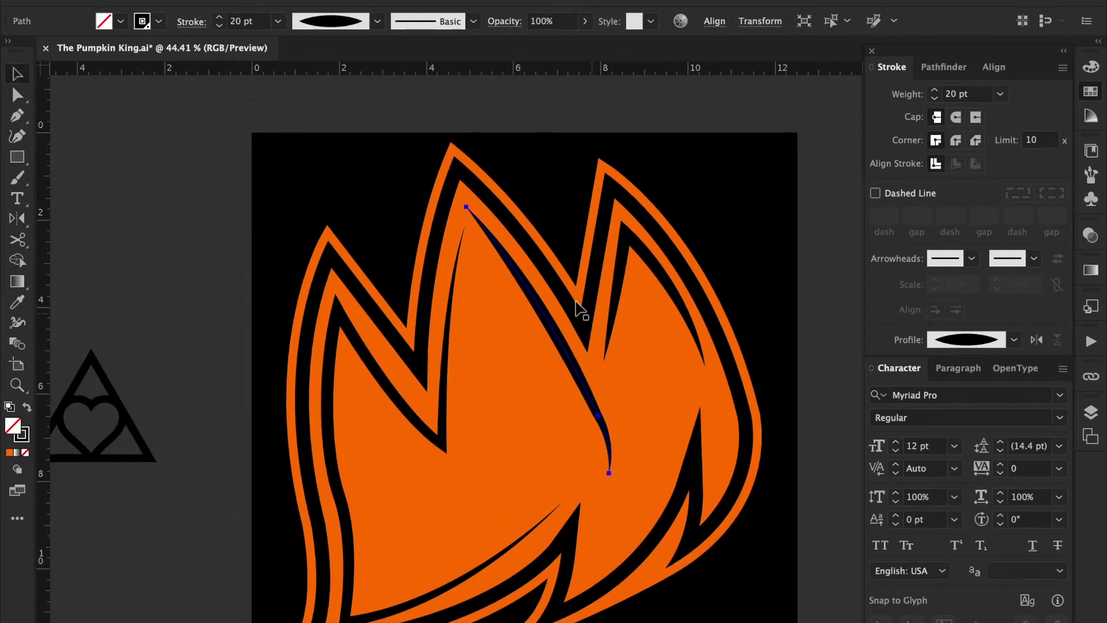
pyautogui.click(830, 331)
pyautogui.scroll(-5, 747, 265)
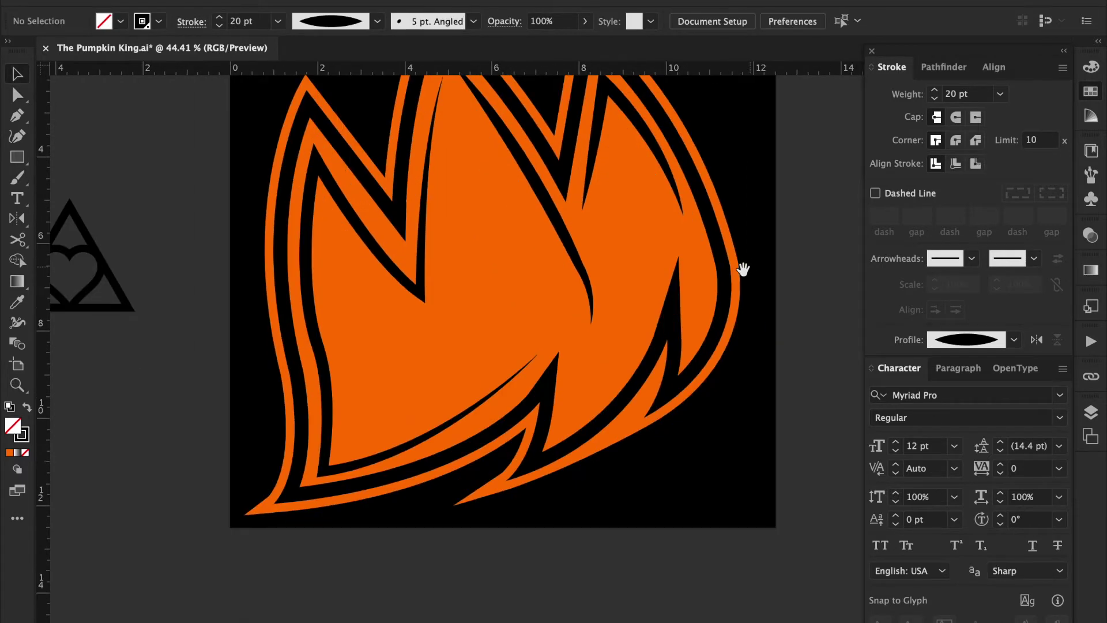
pyautogui.hscroll(3, 673, 322)
pyautogui.press('a')
pyautogui.moveTo(504, 376); pyautogui.dragTo(482, 407)
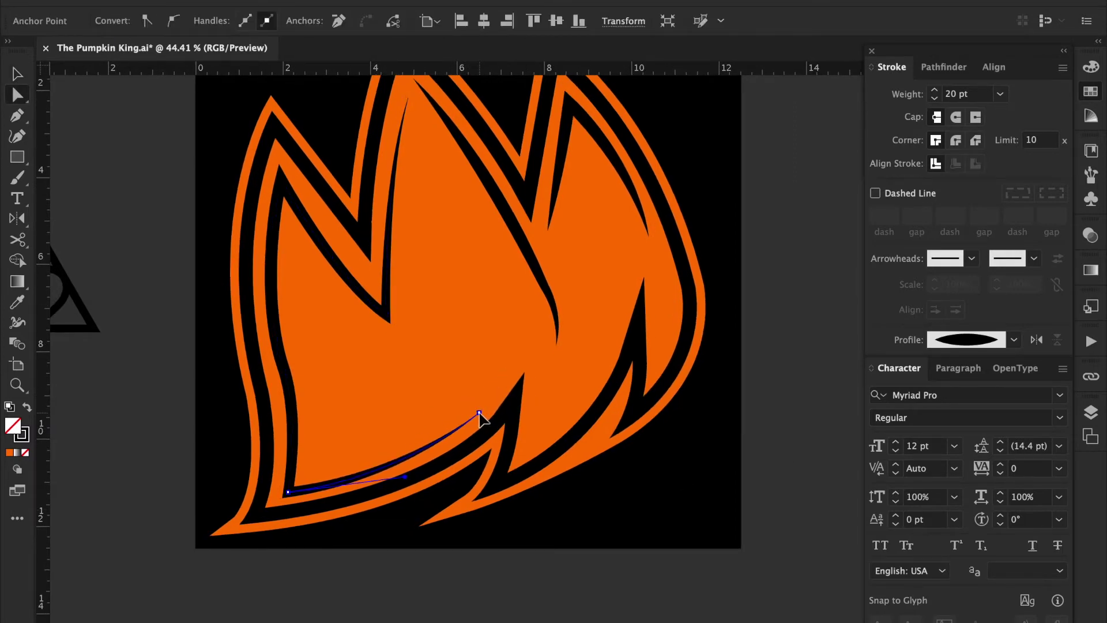
# - Save the file, confirming the save format warning
pyautogui.click(477, 418)
pyautogui.scroll(2, 574, 322)
pyautogui.hotkey('ctrl', 's')
pyautogui.click(730, 350)
# - Reshape the inner stroke's V-shaped bottom and shift its top point
pyautogui.click(388, 356)
pyautogui.moveTo(388, 356); pyautogui.dragTo(381, 340)
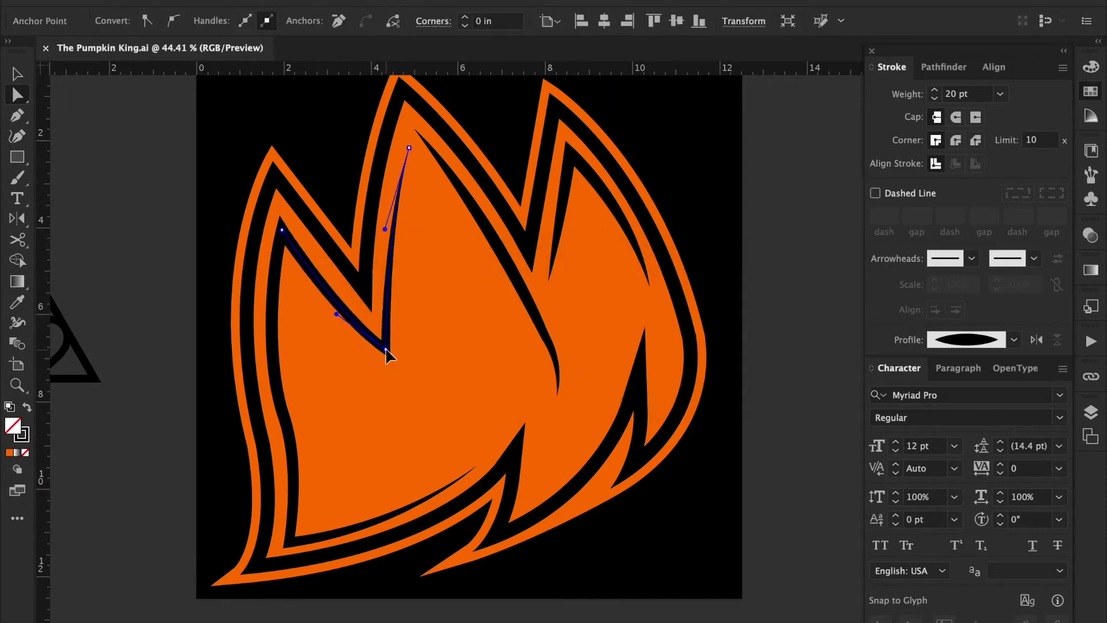
pyautogui.moveTo(413, 152); pyautogui.dragTo(404, 147)
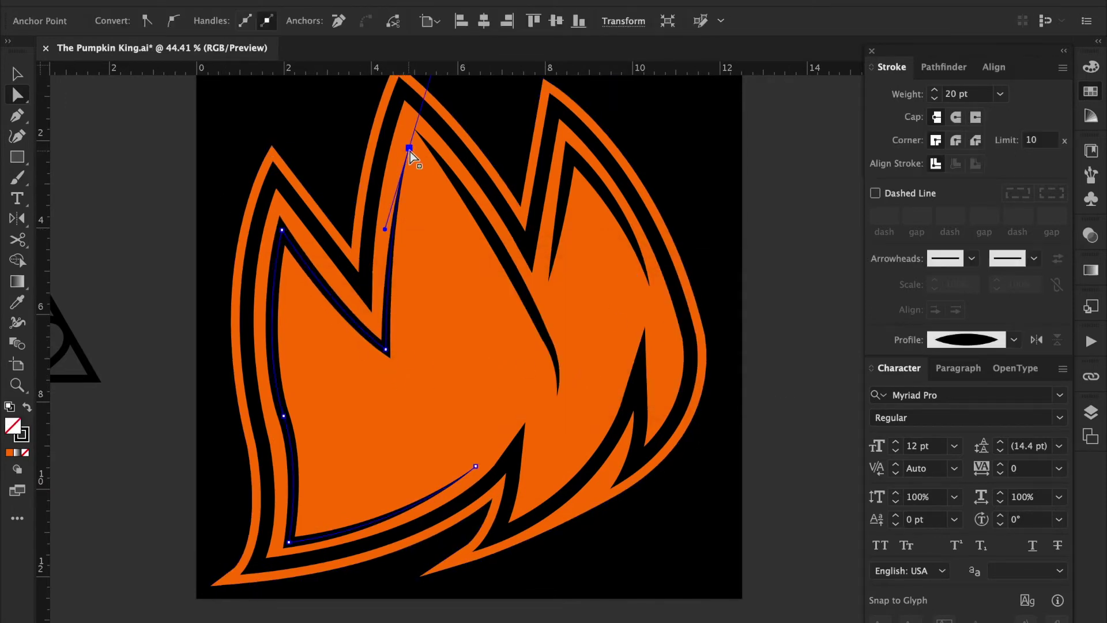
pyautogui.click(724, 449)
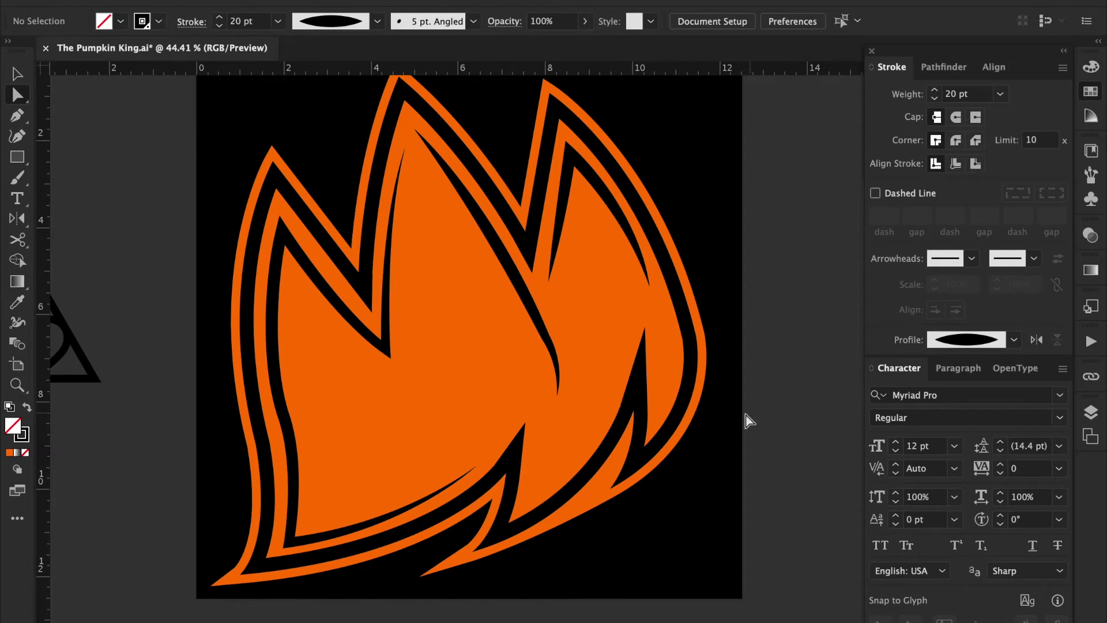
# - Adjust the flame outline's curve near its bottom tip
pyautogui.moveTo(747, 420); pyautogui.dragTo(677, 402)
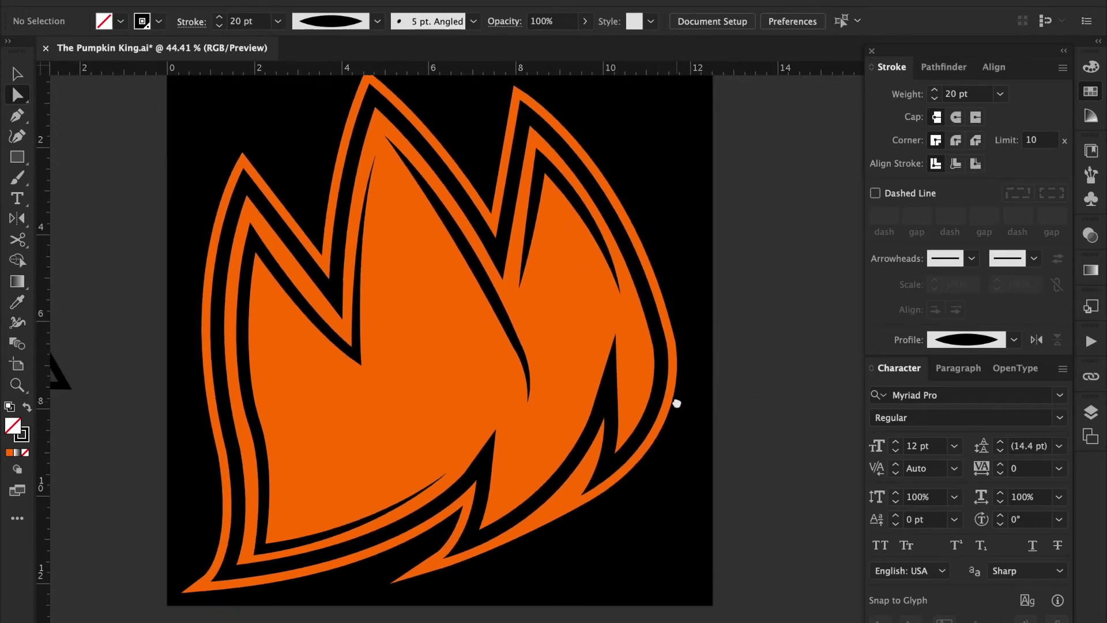
pyautogui.click(392, 582)
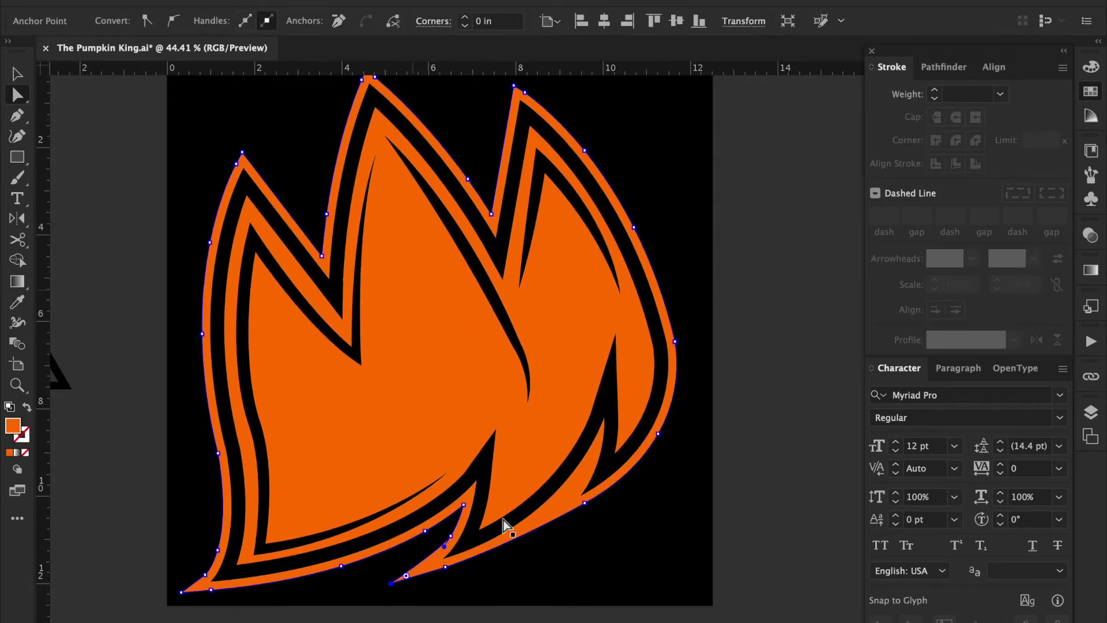
pyautogui.moveTo(444, 548); pyautogui.dragTo(435, 564)
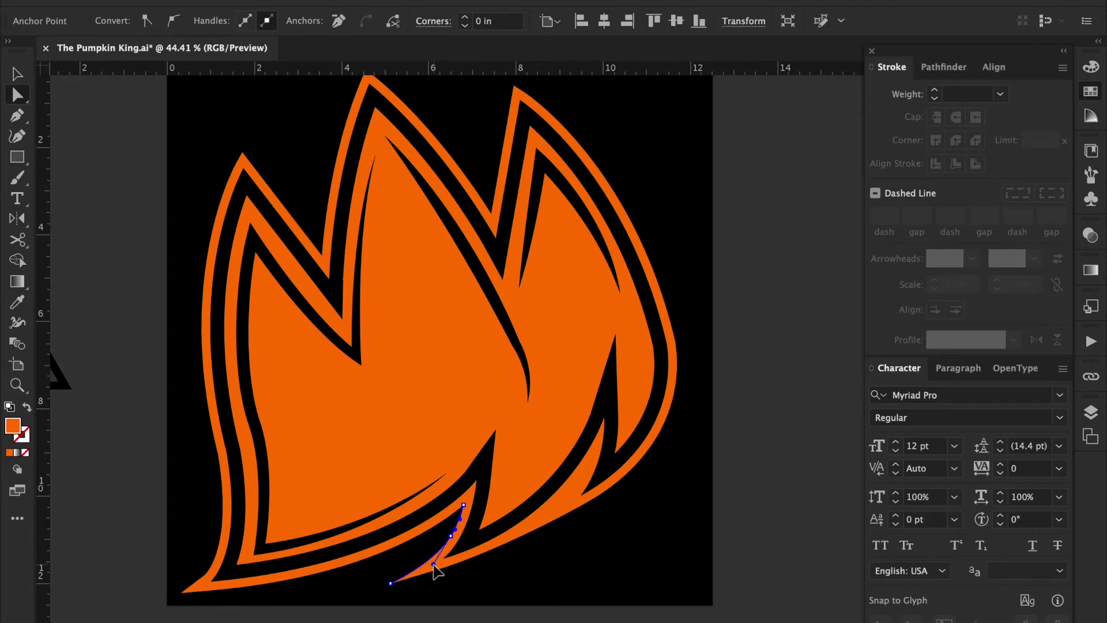
pyautogui.click(627, 564)
pyautogui.moveTo(770, 512)
pyautogui.mouseDown()
pyautogui.moveTo(759, 549)
pyautogui.moveTo(754, 530)
pyautogui.mouseUp()
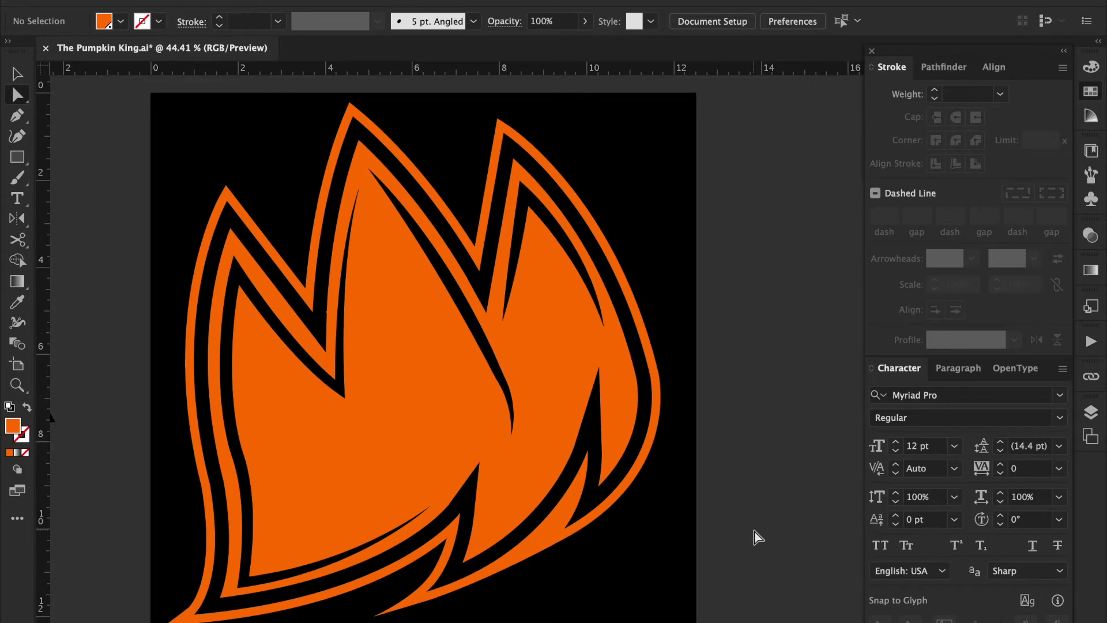
# - Select the triangle-with-heart shape and rotate and shrink it with Free Transform in the right flame
pyautogui.press('p')
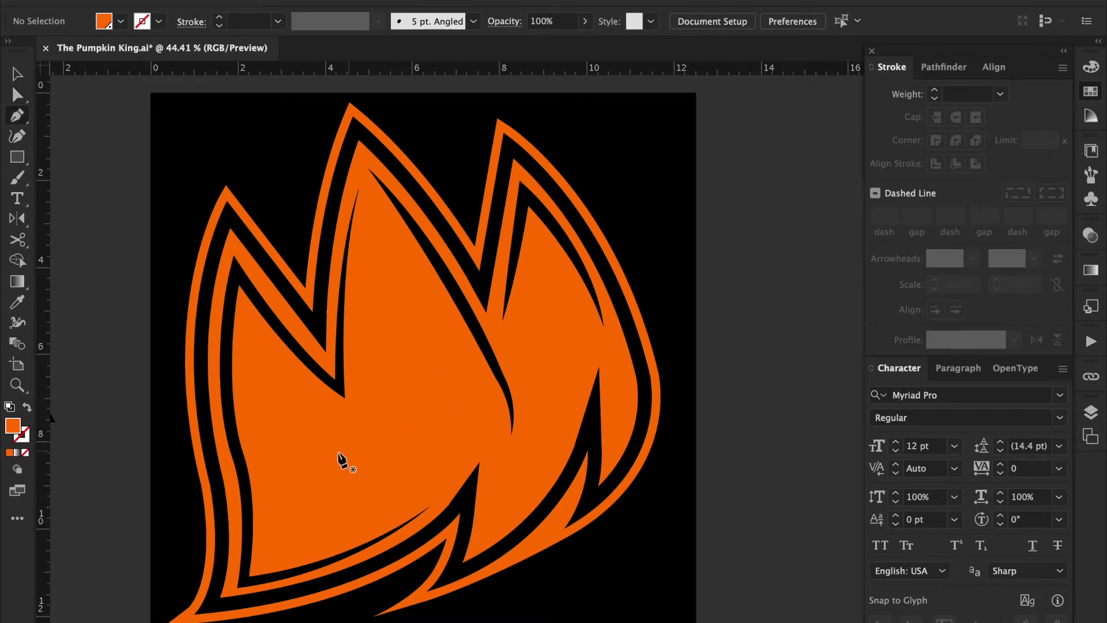
pyautogui.press('v')
pyautogui.hscroll(-7, 479, 374)
pyautogui.hscroll(5, 288, 404)
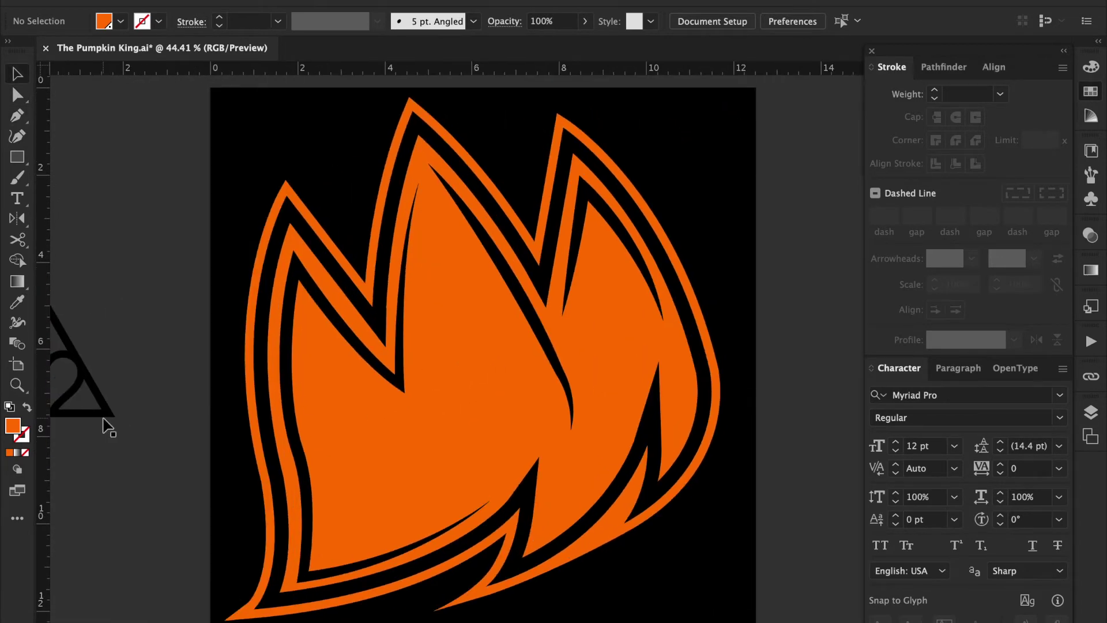
pyautogui.moveTo(134, 398)
pyautogui.mouseDown()
pyautogui.moveTo(646, 342)
pyautogui.moveTo(774, 402)
pyautogui.moveTo(773, 383)
pyautogui.mouseUp()
pyautogui.press('e')
pyautogui.moveTo(685, 358); pyautogui.dragTo(675, 343)
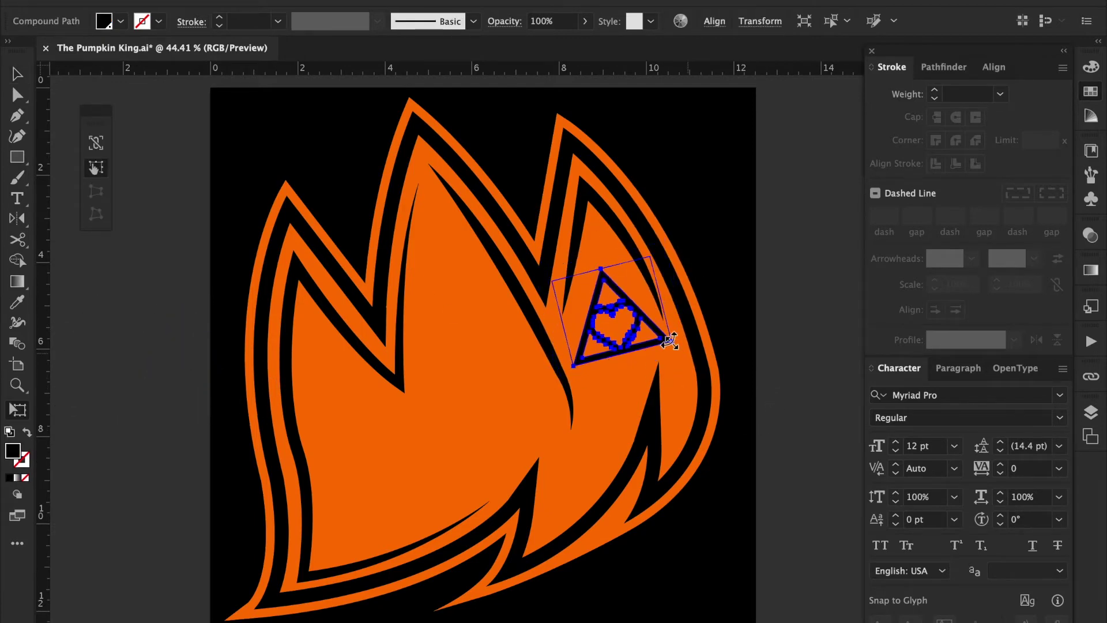
pyautogui.click(828, 372)
pyautogui.click(648, 346)
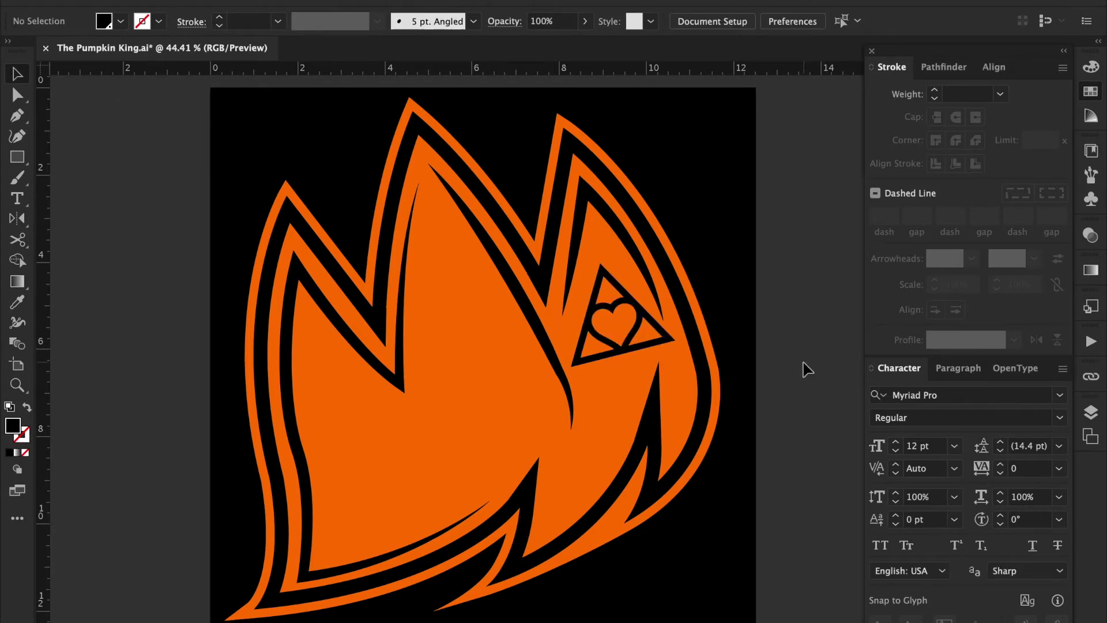
pyautogui.click(802, 371)
pyautogui.moveTo(635, 399); pyautogui.dragTo(652, 341)
# - Draw a closed curved triangle eye in the left flame, then delete that first attempt
pyautogui.press('p')
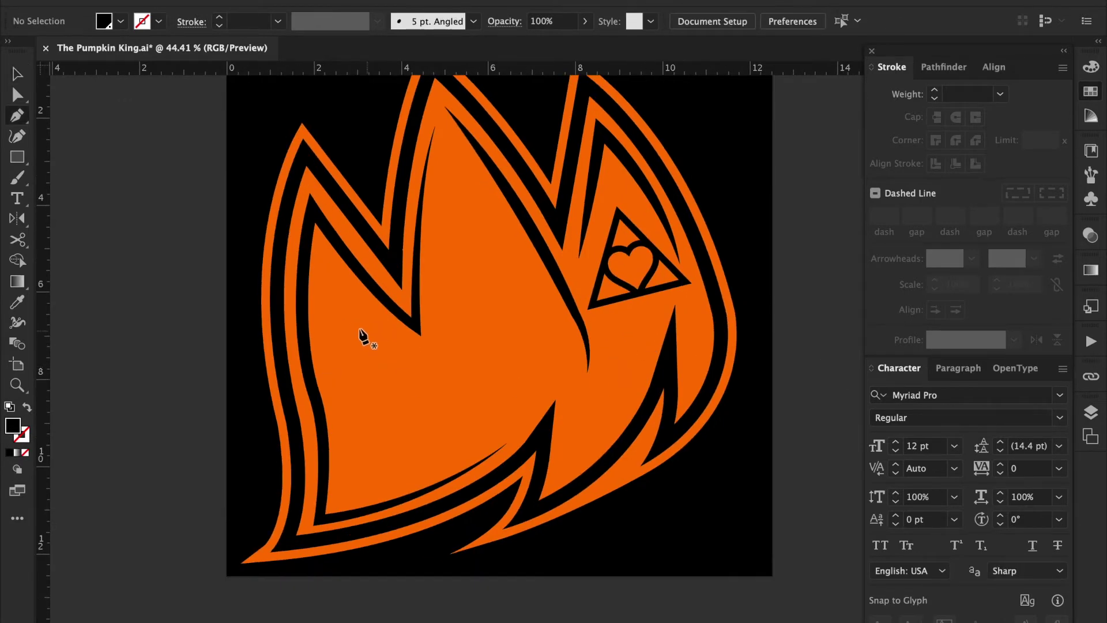
pyautogui.click(337, 304)
pyautogui.moveTo(340, 385); pyautogui.dragTo(346, 399)
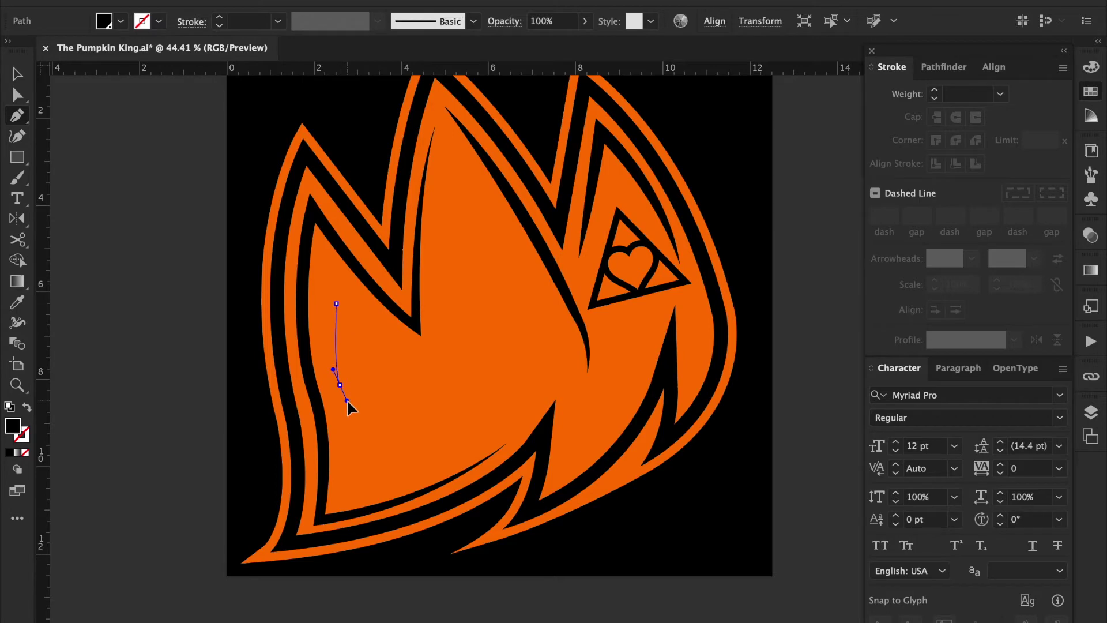
pyautogui.moveTo(441, 393); pyautogui.dragTo(475, 396)
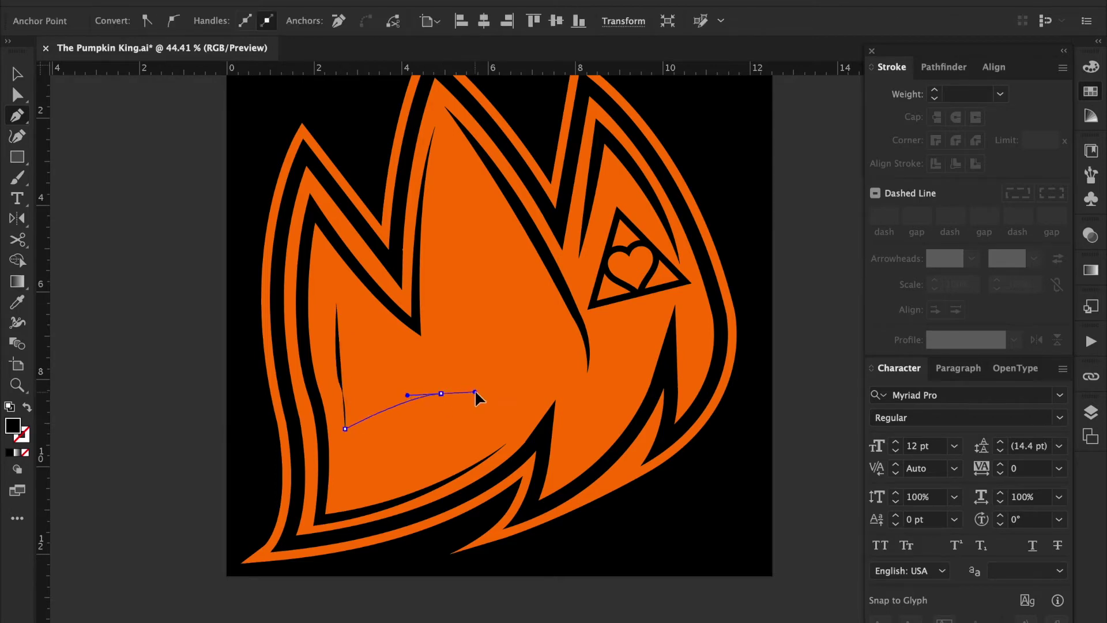
pyautogui.click(441, 393)
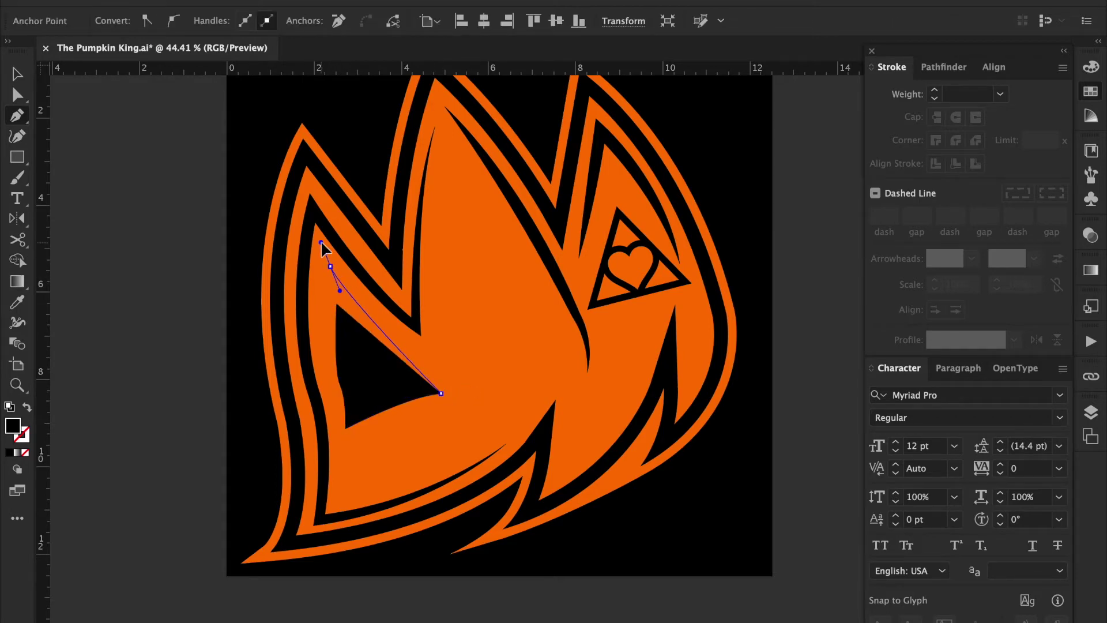
pyautogui.moveTo(331, 267); pyautogui.dragTo(340, 290)
pyautogui.click(337, 303)
pyautogui.press('v')
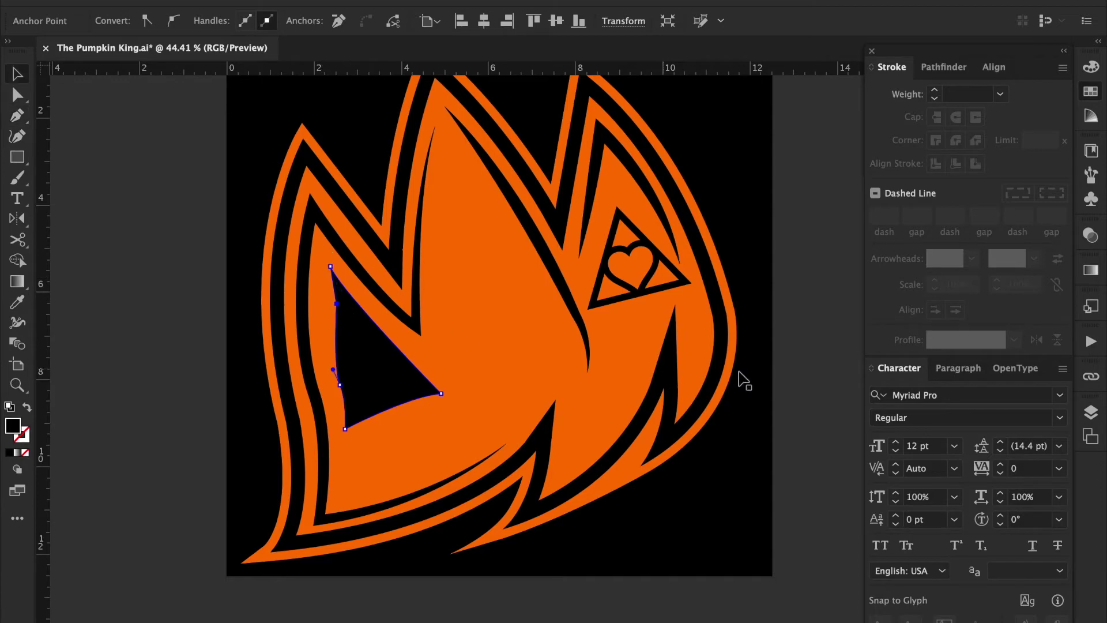
pyautogui.hotkey('ctrl', 'shift', 'a')
pyautogui.click(379, 394)
pyautogui.press('Delete')
# - Redraw the left flame's triangular eye with a sharp right corner and curved sides
pyautogui.press('p')
pyautogui.moveTo(434, 373); pyautogui.dragTo(495, 415)
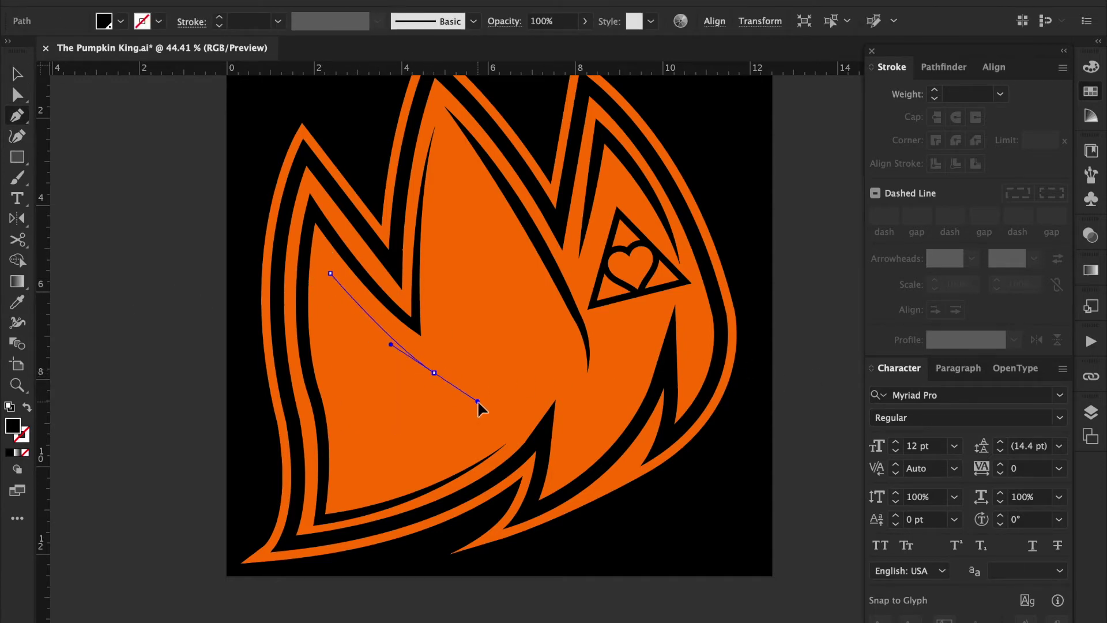
pyautogui.click(434, 373)
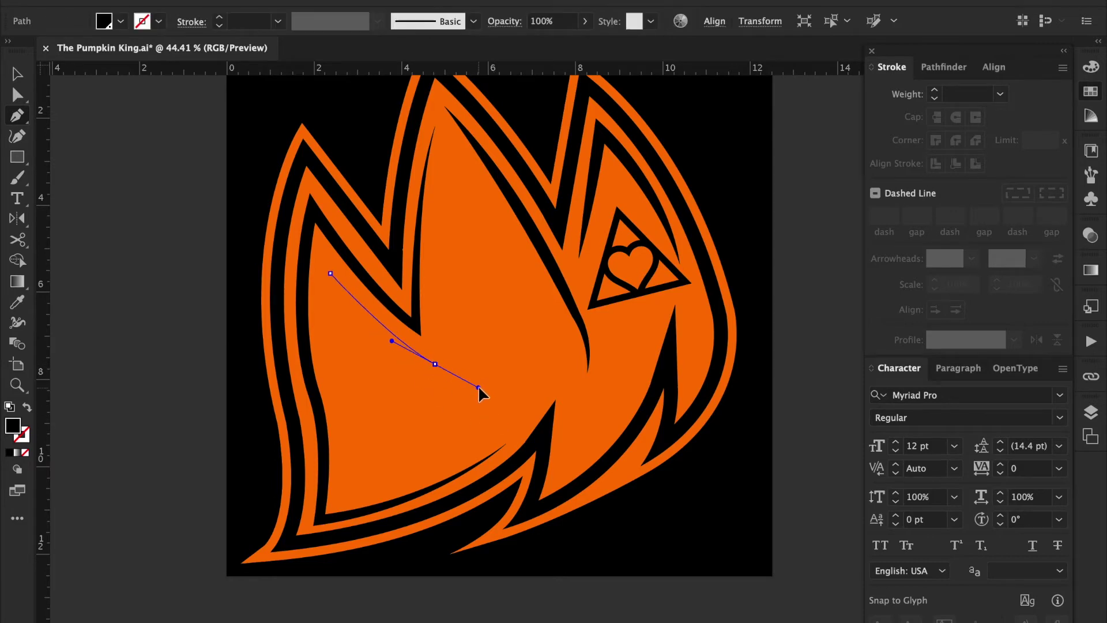
pyautogui.keyDown('ctrl'); pyautogui.click(435, 365); pyautogui.keyUp('ctrl')
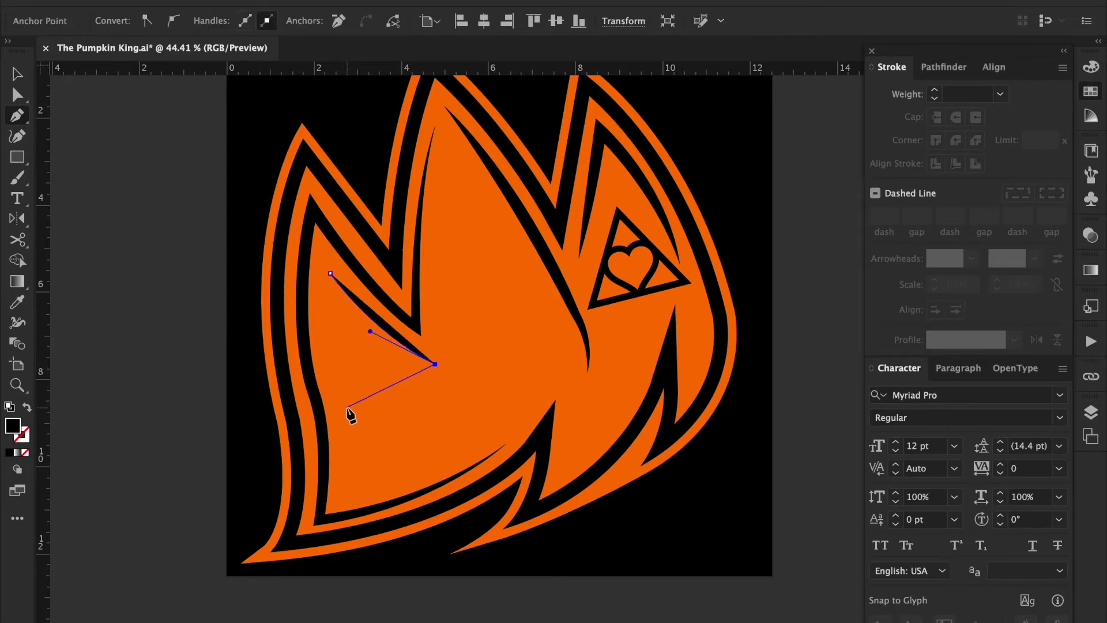
pyautogui.moveTo(345, 408); pyautogui.dragTo(338, 422)
pyautogui.moveTo(331, 273); pyautogui.dragTo(341, 207)
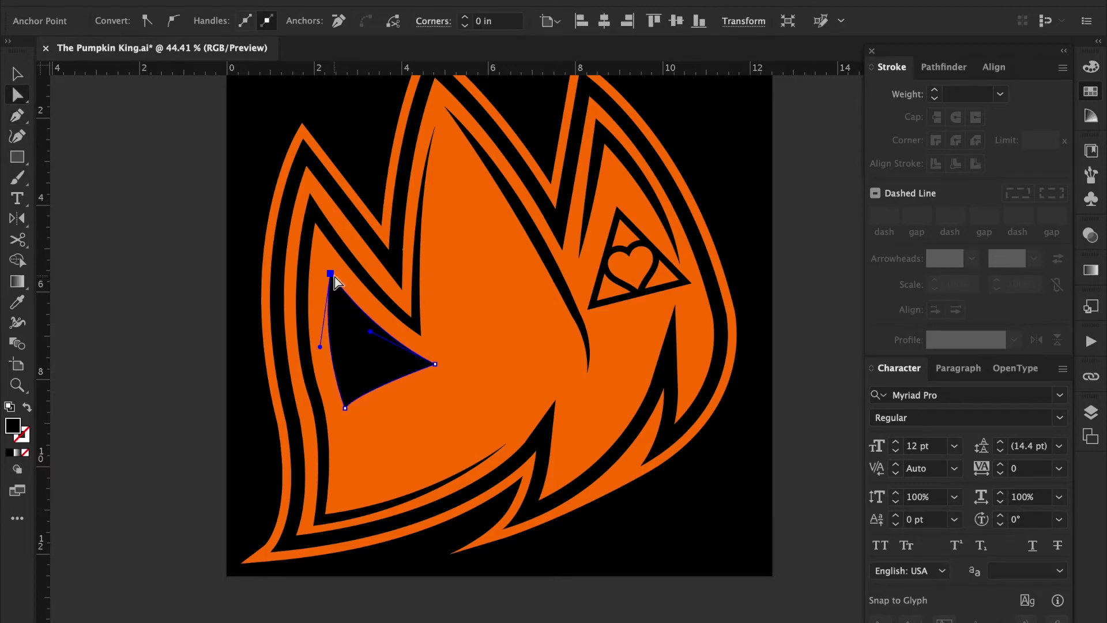
pyautogui.hotkey('ctrl', 'shift', 'a')
pyautogui.press('v')
# - Move the heart triangle back off the artboard to the left
pyautogui.moveTo(666, 297); pyautogui.dragTo(99, 395)
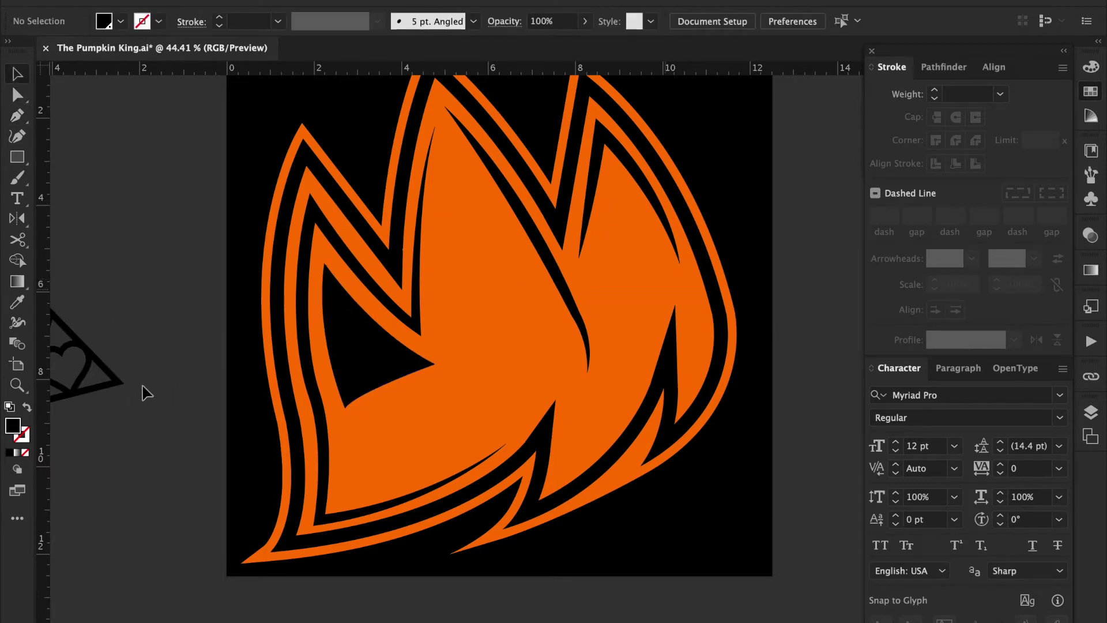
pyautogui.click(99, 396)
pyautogui.press('p')
pyautogui.moveTo(615, 186); pyautogui.dragTo(612, 209)
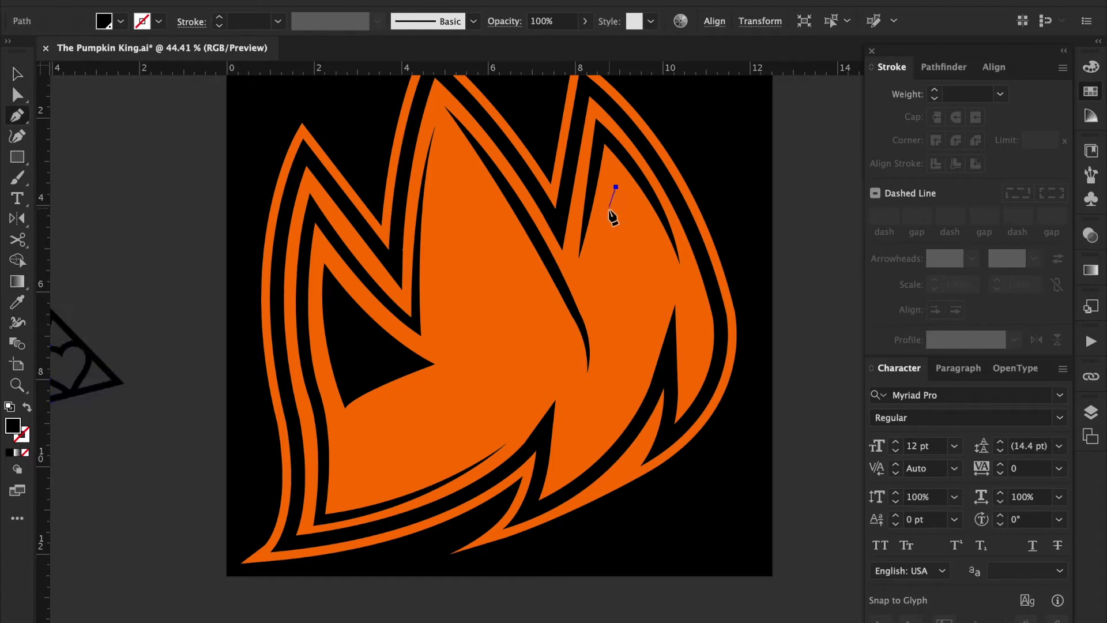
# - Draw a matching closed curved triangle eye in the right flame
pyautogui.hotkey('ctrl', 'z')
pyautogui.moveTo(590, 287); pyautogui.dragTo(581, 343)
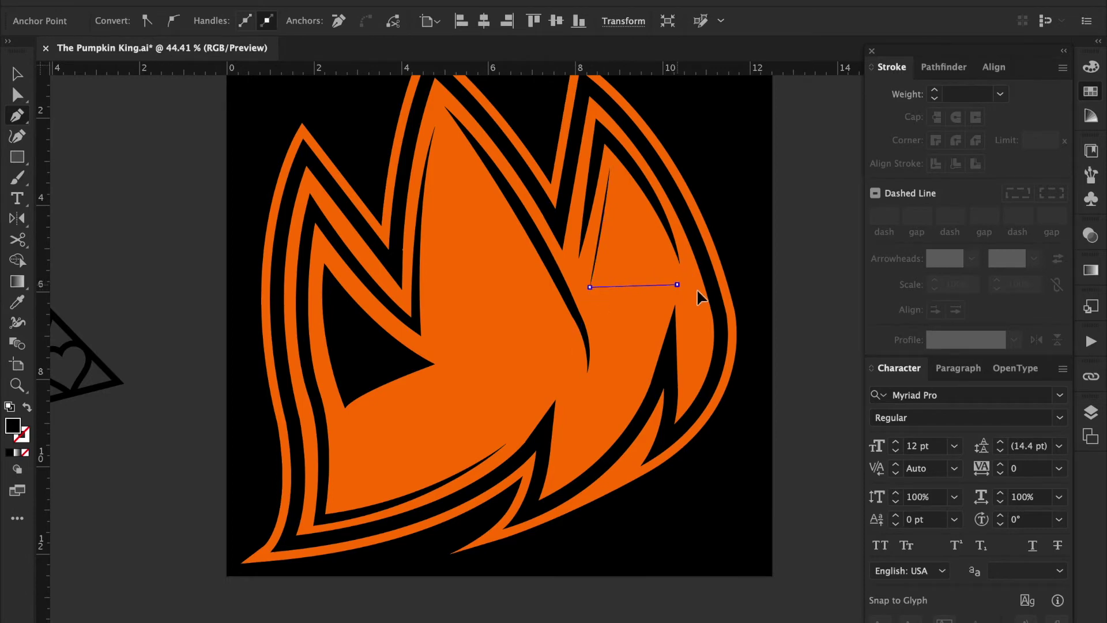
pyautogui.moveTo(678, 285); pyautogui.dragTo(715, 296)
pyautogui.click(609, 169)
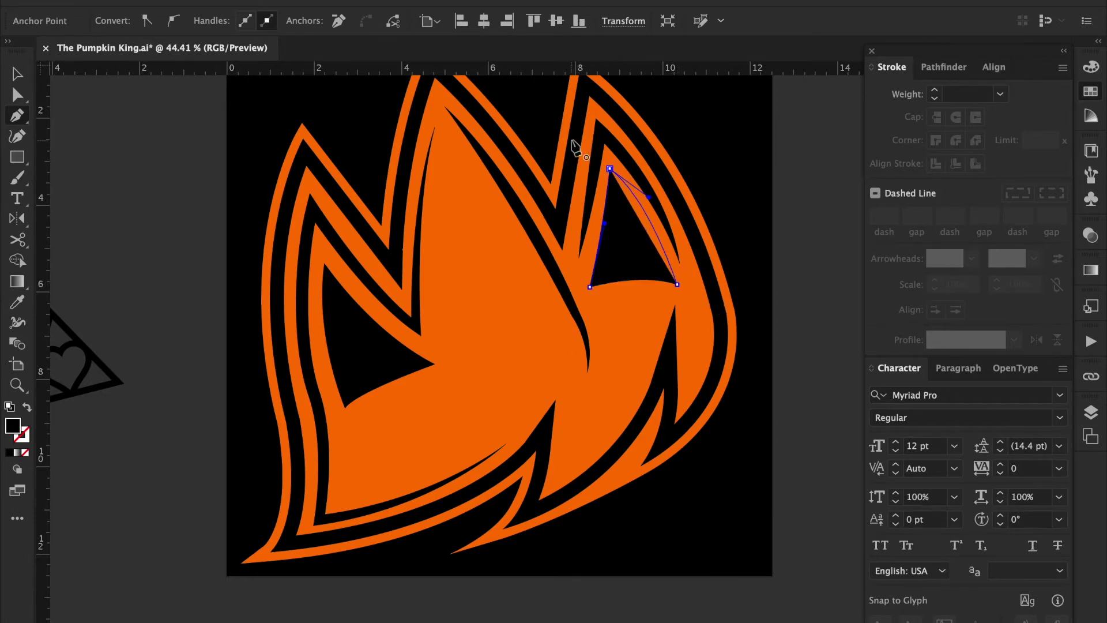
pyautogui.press('v')
pyautogui.click(790, 398)
pyautogui.moveTo(789, 398); pyautogui.dragTo(788, 385)
# - Start the curled nose path with a curve on its left side
pyautogui.press('p')
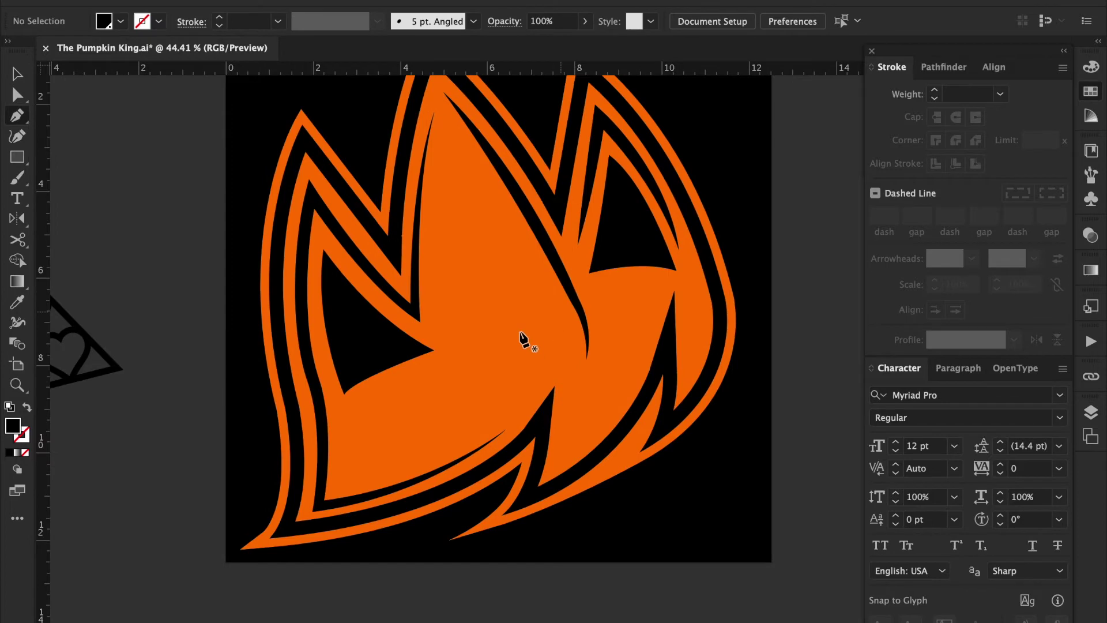
pyautogui.click(519, 254)
pyautogui.moveTo(492, 333)
pyautogui.mouseDown()
pyautogui.moveTo(492, 359)
pyautogui.moveTo(566, 360)
pyautogui.mouseUp()
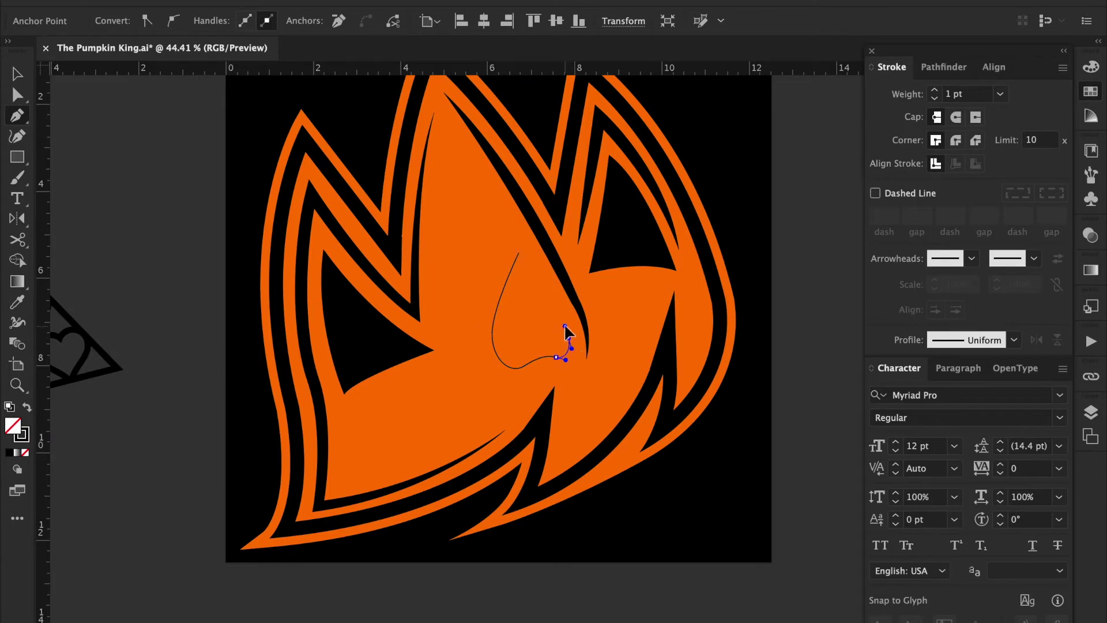
# - Finish the nose curl and give it the black tapered stroke with an elliptical width profile
pyautogui.moveTo(546, 315); pyautogui.dragTo(526, 341)
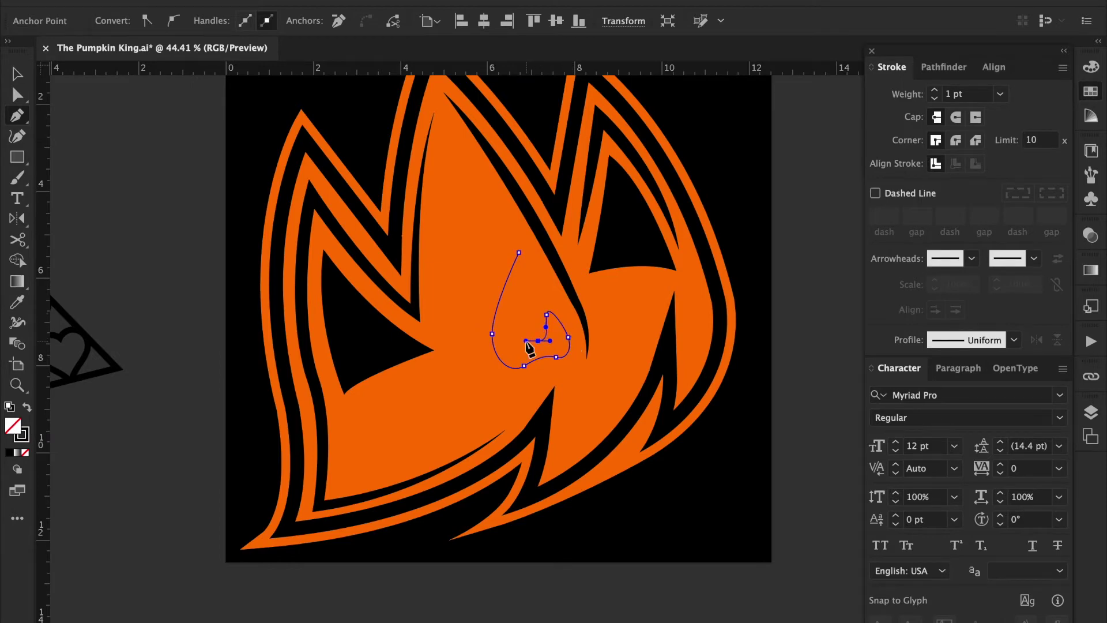
pyautogui.press('i')
pyautogui.click(676, 208)
pyautogui.click(1003, 343)
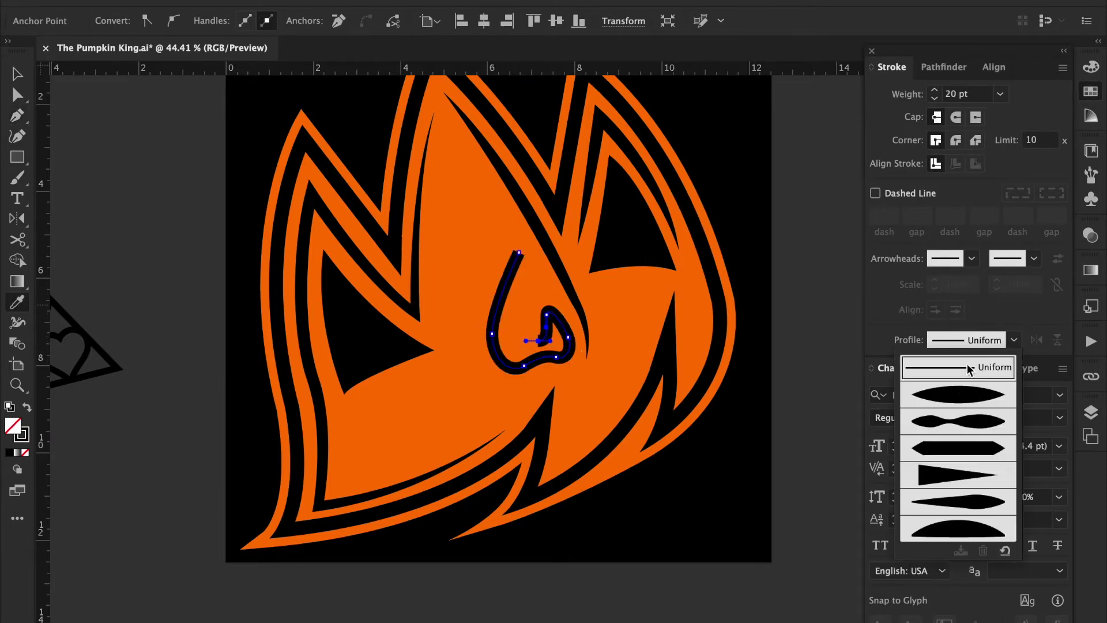
pyautogui.click(964, 456)
pyautogui.press('v')
pyautogui.click(781, 317)
pyautogui.moveTo(722, 267); pyautogui.dragTo(728, 311)
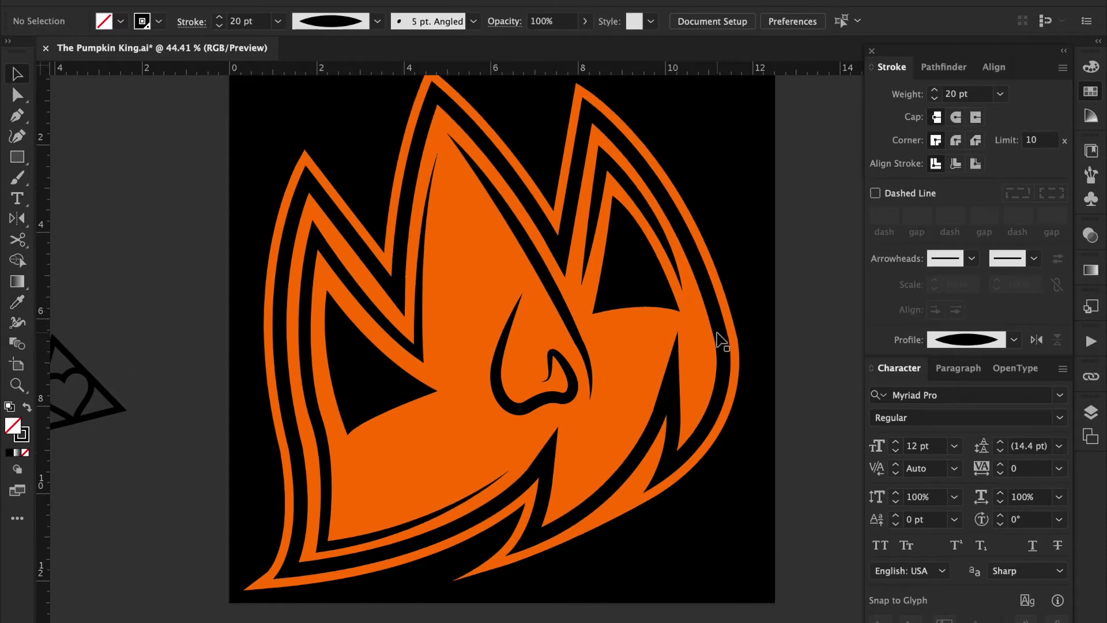
# - Try extending the nose path upward from its top endpoint with a curve
pyautogui.press('a')
pyautogui.click(523, 291)
pyautogui.press('p')
pyautogui.click(522, 286)
pyautogui.moveTo(507, 254); pyautogui.dragTo(491, 233)
pyautogui.press('v')
pyautogui.click(794, 316)
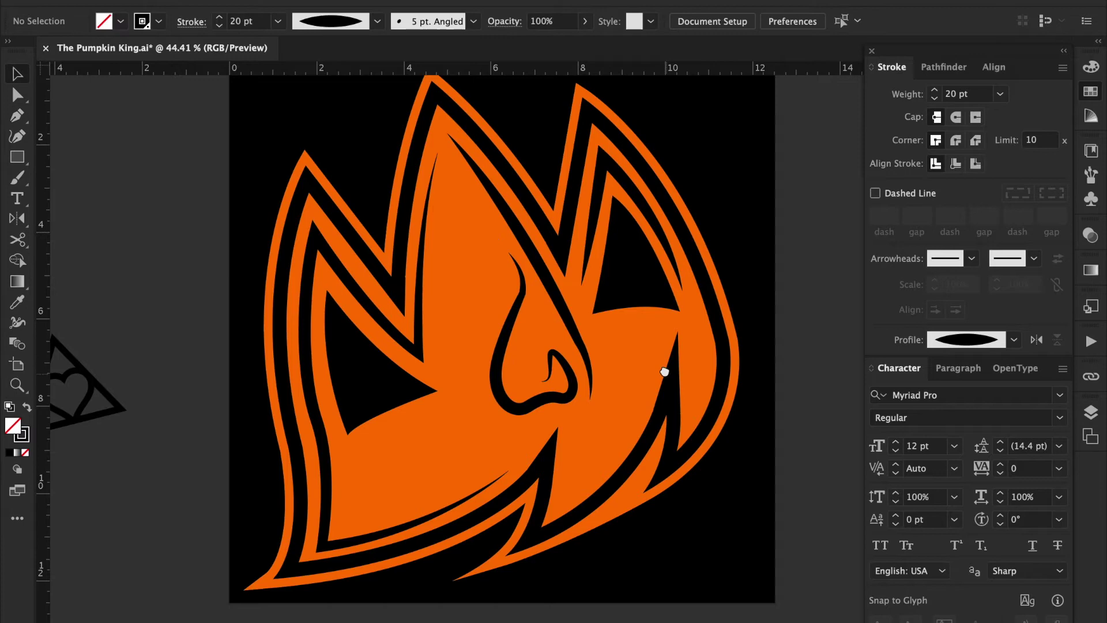
pyautogui.moveTo(663, 371); pyautogui.dragTo(657, 345)
# - Undo the upward extension and select the original nose path's anchors
pyautogui.hotkey('ctrl', 'z')
pyautogui.click(779, 338)
pyautogui.press('a')
pyautogui.click(504, 363)
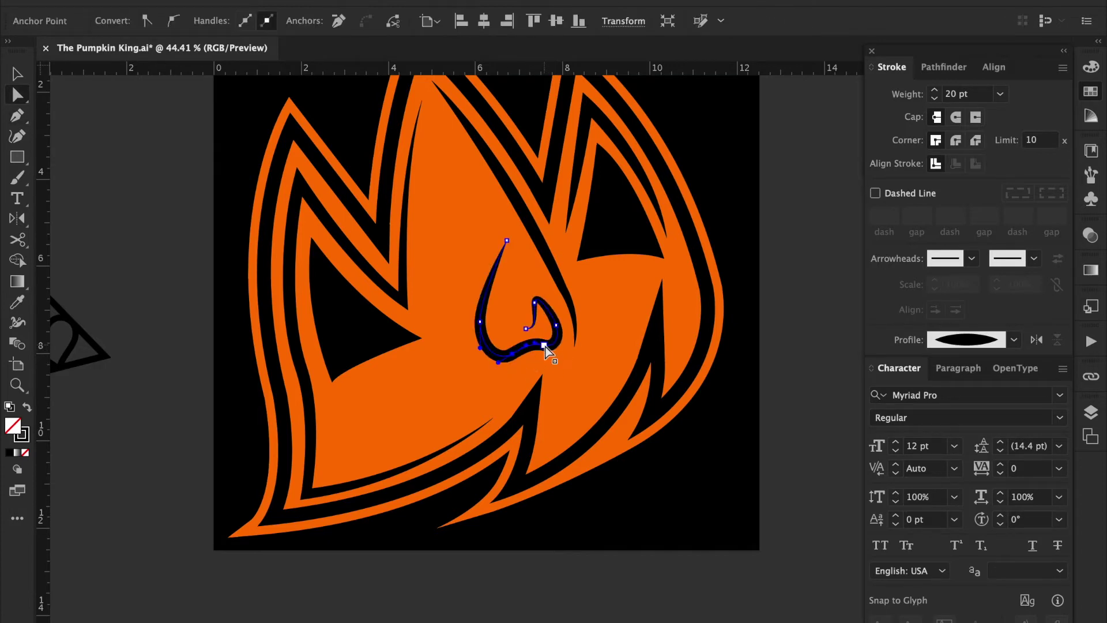
# - Delete the nose's lower anchors and pen-draw a curled path from its bottom end
pyautogui.click(545, 347)
pyautogui.press('Delete')
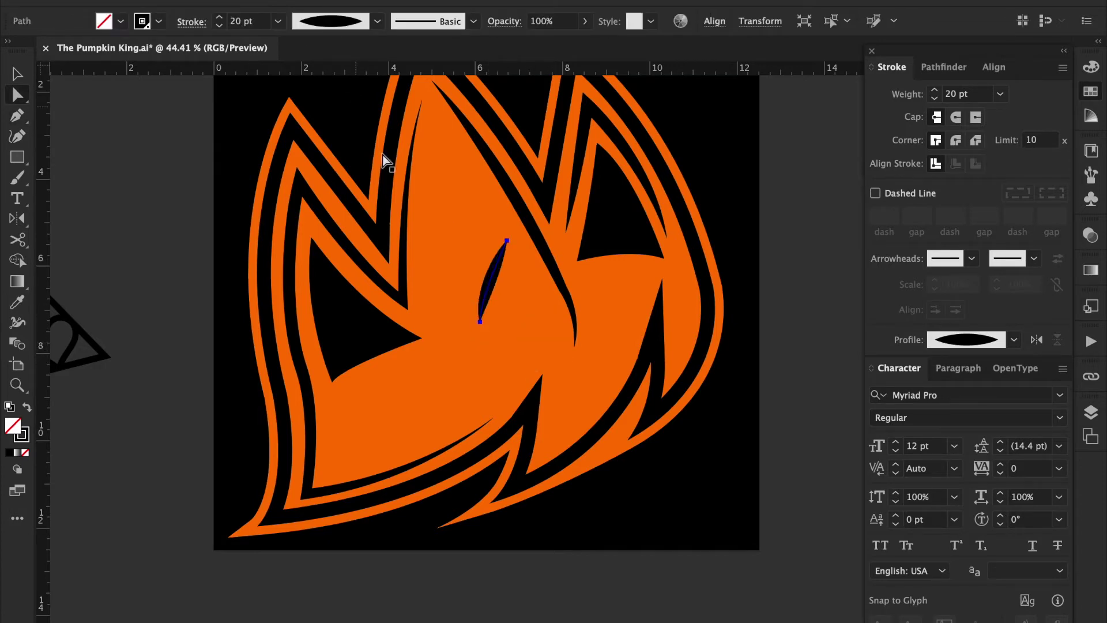
pyautogui.press('p')
pyautogui.click(478, 347)
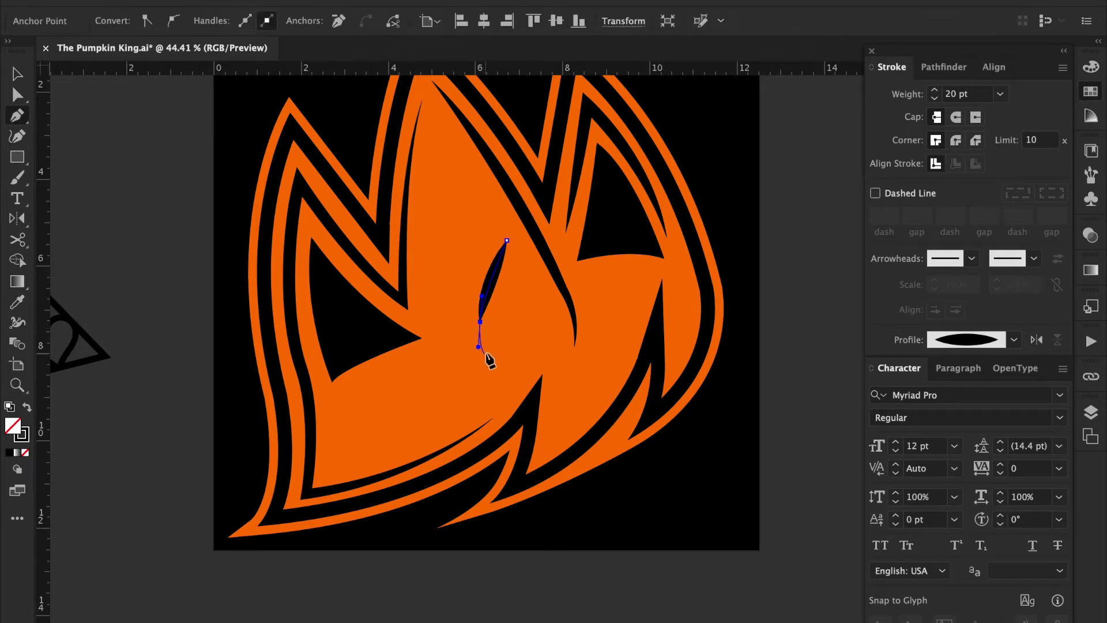
pyautogui.click(489, 360)
pyautogui.moveTo(531, 345); pyautogui.dragTo(519, 321)
pyautogui.click(526, 294)
pyautogui.press('v')
# - Undo the closed spike shape and redraw the curl anchor on the nose path
pyautogui.click(823, 354)
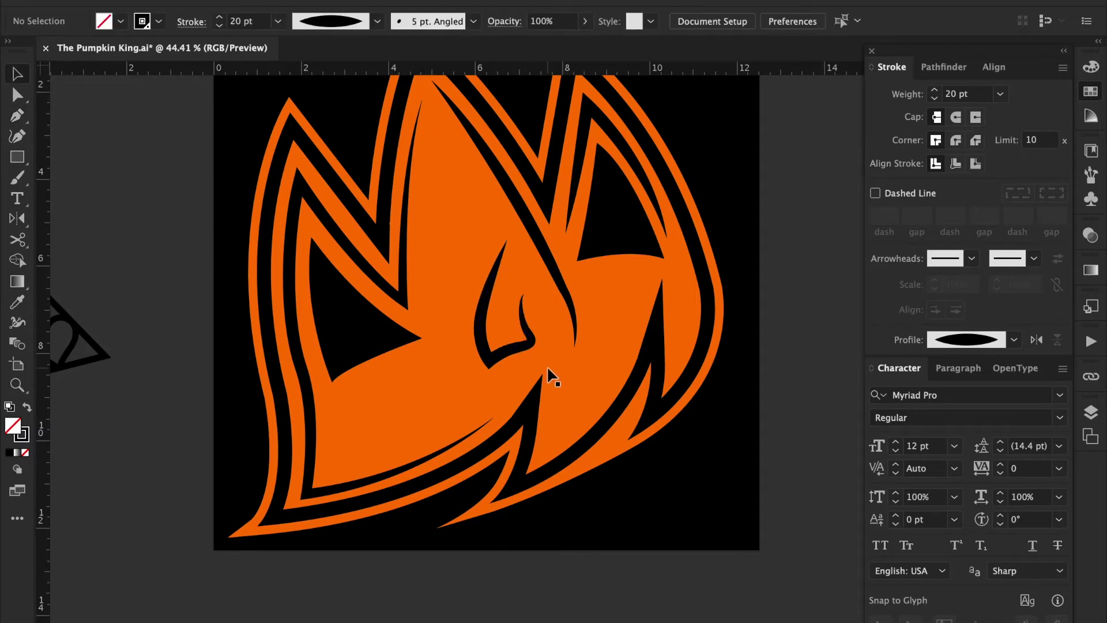
pyautogui.hotkey('ctrl', 'z')
pyautogui.press('p')
pyautogui.hotkey('ctrl', 'z')
pyautogui.click(517, 331)
pyautogui.press('v')
pyautogui.click(535, 398)
# - Nudge the curl path right and delete its long upper segments, keeping the curl
pyautogui.moveTo(529, 347); pyautogui.dragTo(543, 352)
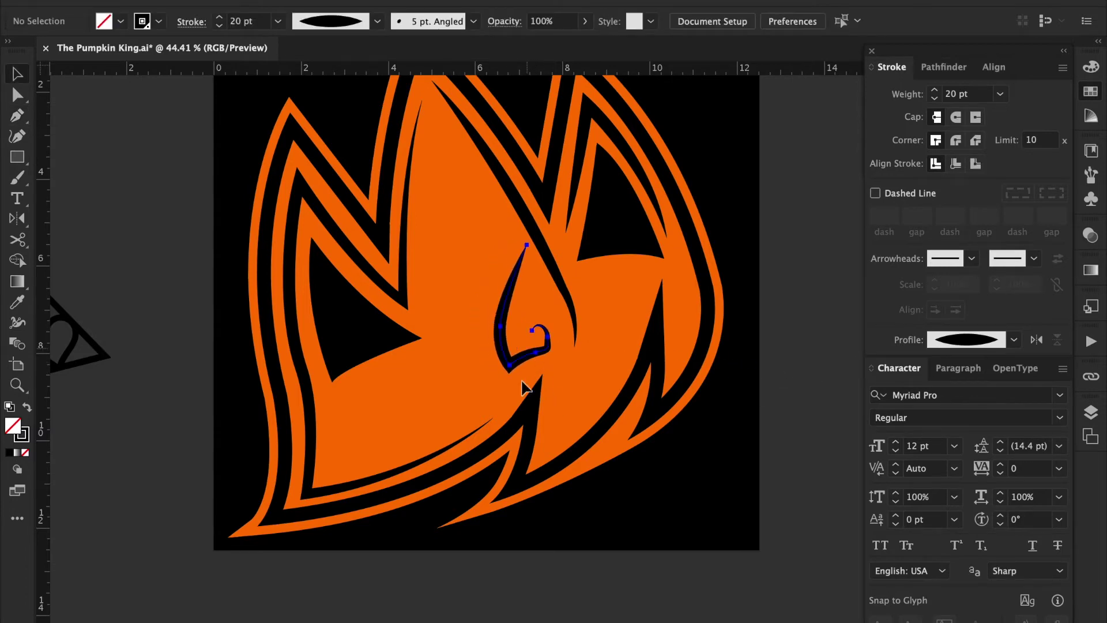
pyautogui.press('a')
pyautogui.click(510, 372)
pyautogui.click(541, 357)
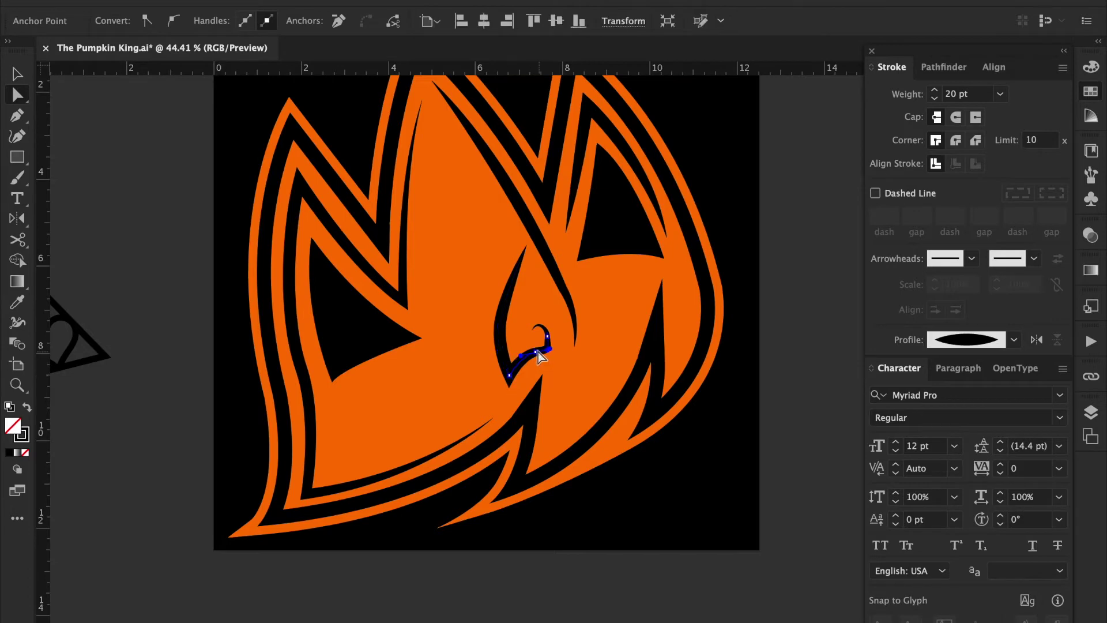
pyautogui.press('Delete')
# - Try continuing the long stroke from its end, then undo the attempt
pyautogui.click(575, 348)
pyautogui.press('p')
pyautogui.click(574, 348)
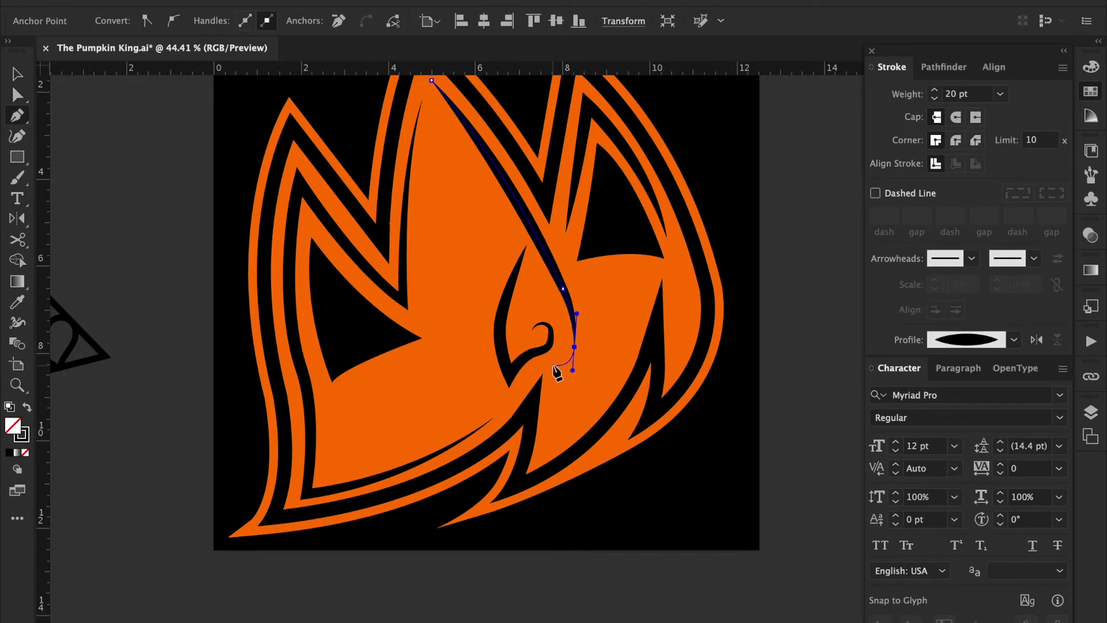
pyautogui.press('v')
pyautogui.click(599, 334)
pyautogui.hotkey('ctrl', 'z')
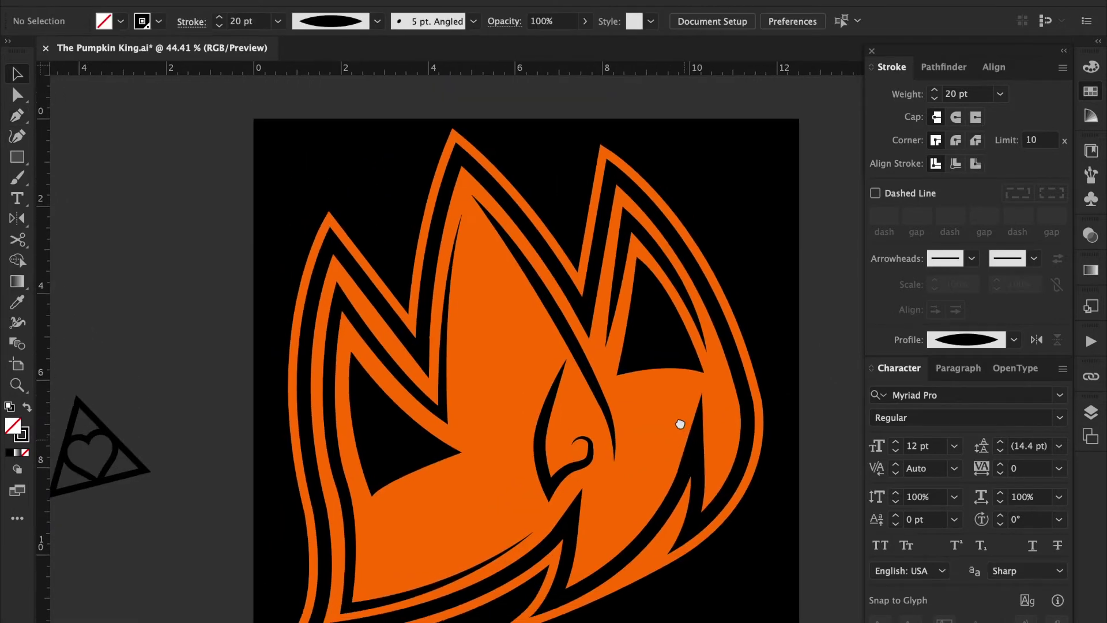
pyautogui.press('p')
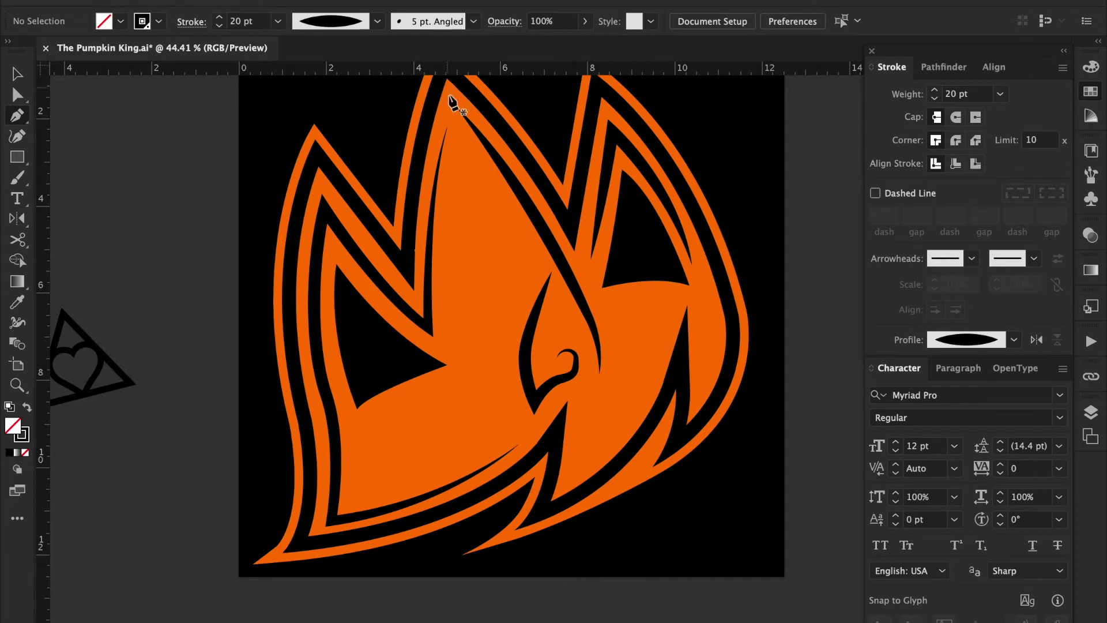
# - Draw a curved stroke from the artboard top through the middle flame, sampled 20 pt black with tapered profile
pyautogui.click(455, 126)
pyautogui.moveTo(514, 428); pyautogui.dragTo(562, 537)
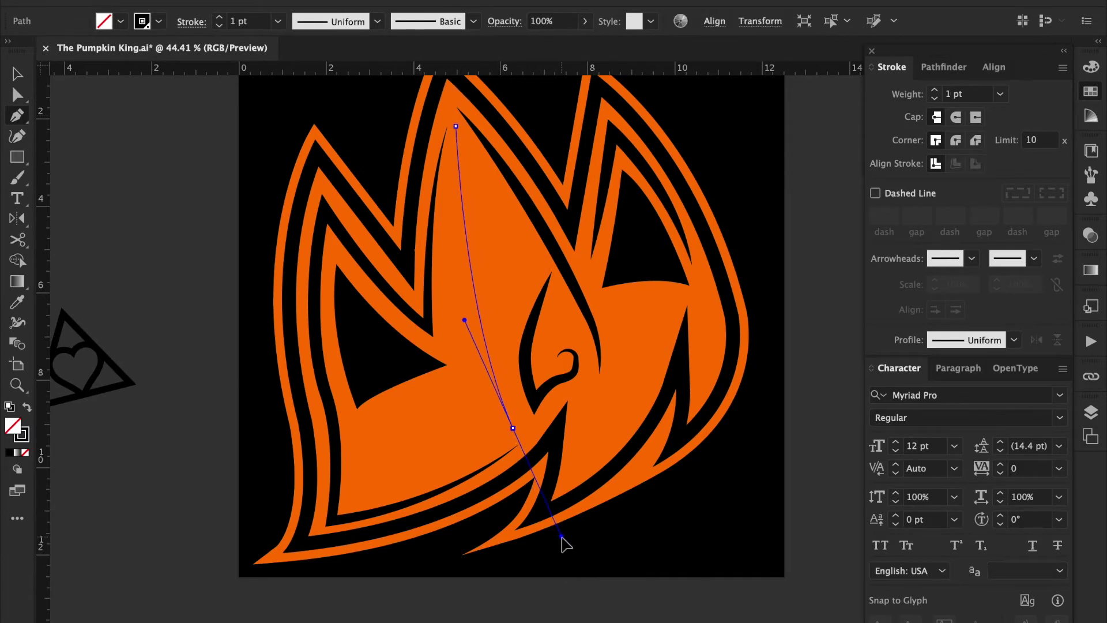
pyautogui.press('i')
pyautogui.click(665, 340)
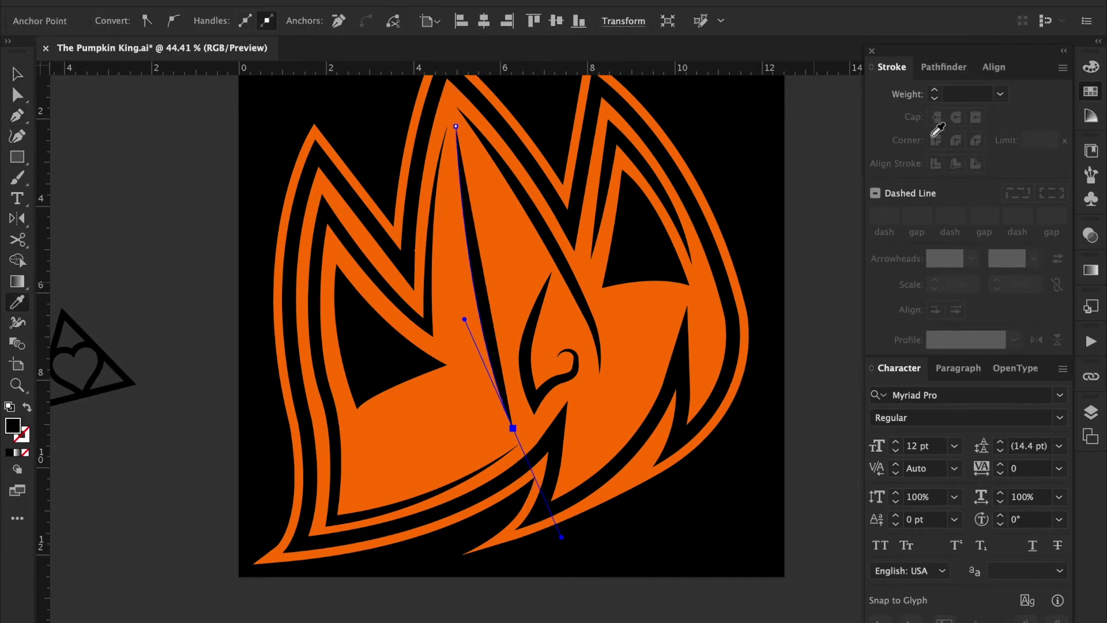
pyautogui.click(682, 210)
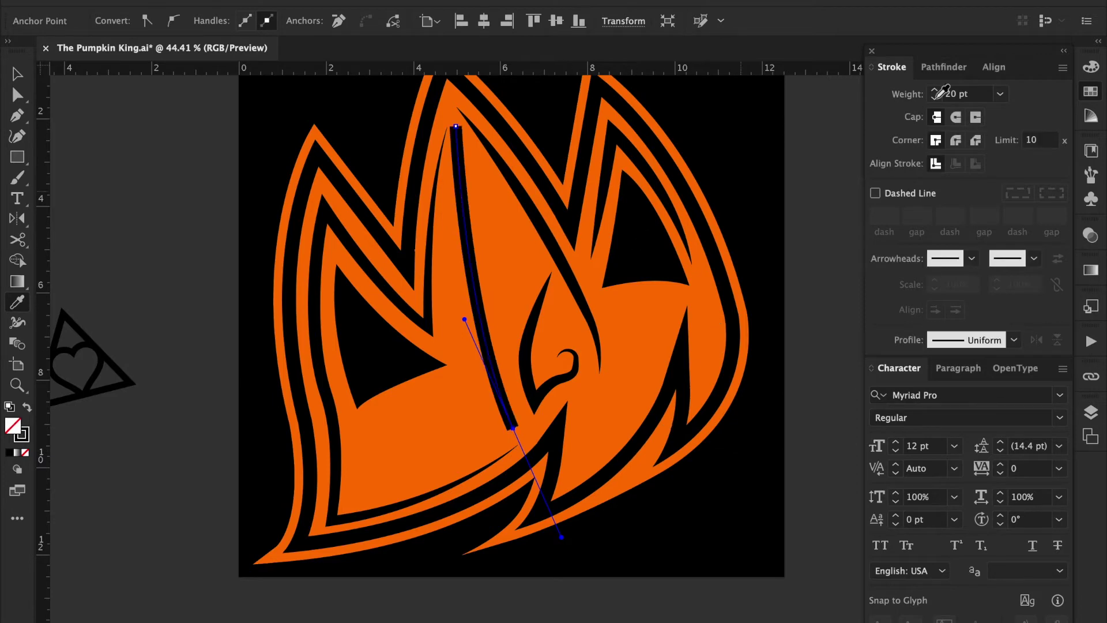
pyautogui.click(1014, 339)
pyautogui.click(1002, 406)
pyautogui.press('v')
pyautogui.click(798, 361)
pyautogui.moveTo(724, 392)
pyautogui.mouseDown()
pyautogui.moveTo(726, 412)
pyautogui.moveTo(710, 351)
pyautogui.mouseUp()
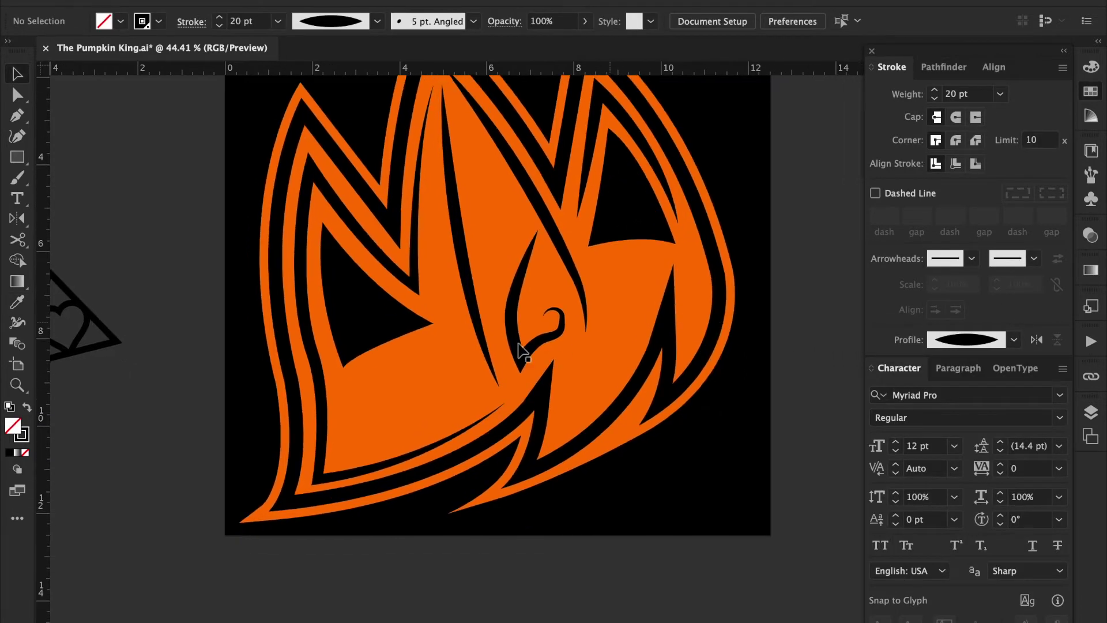
# - Draw a tapered 20 pt black stroke curving down below the left eye's lower edge
pyautogui.press('p')
pyautogui.click(368, 339)
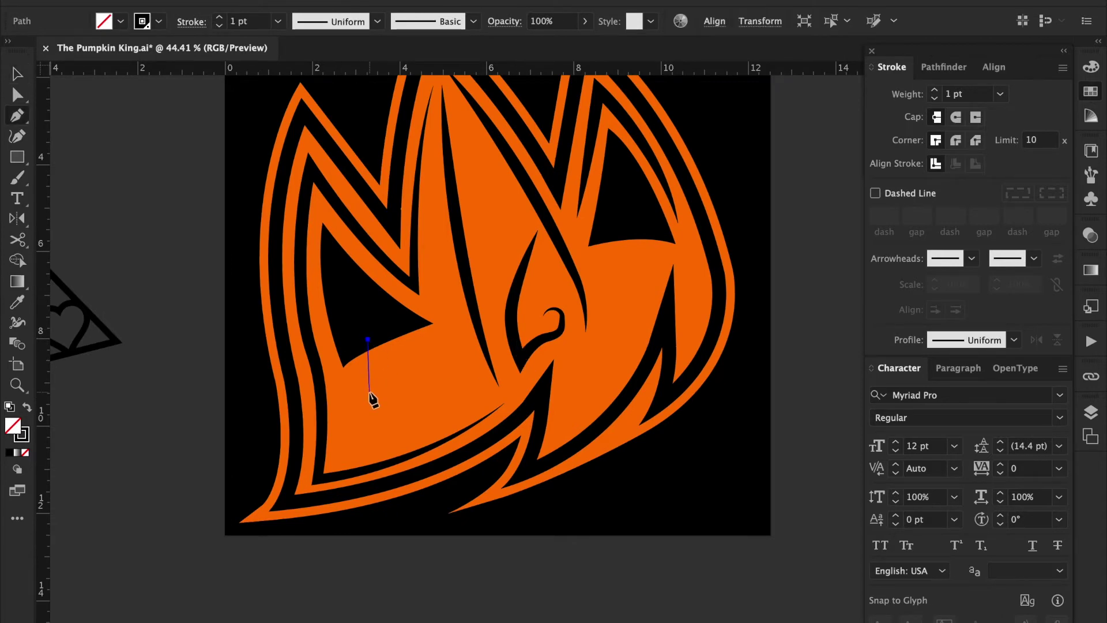
pyautogui.hotkey('ctrl', 'z')
pyautogui.click(362, 255)
pyautogui.moveTo(363, 389); pyautogui.dragTo(387, 475)
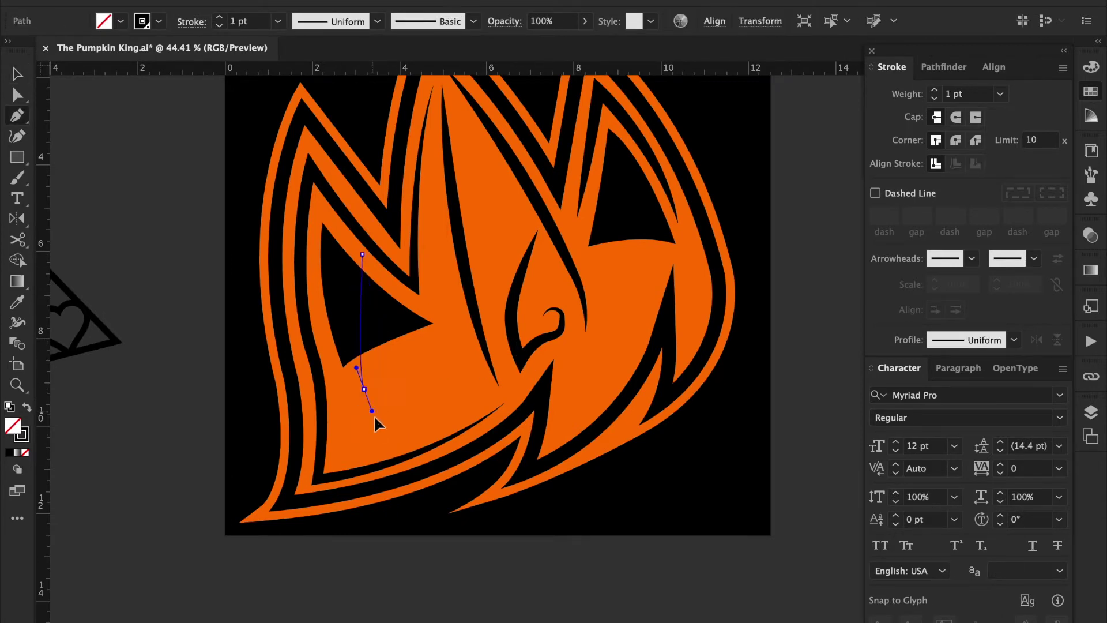
pyautogui.click(383, 469)
pyautogui.press('i')
pyautogui.click(656, 254)
pyautogui.click(1014, 339)
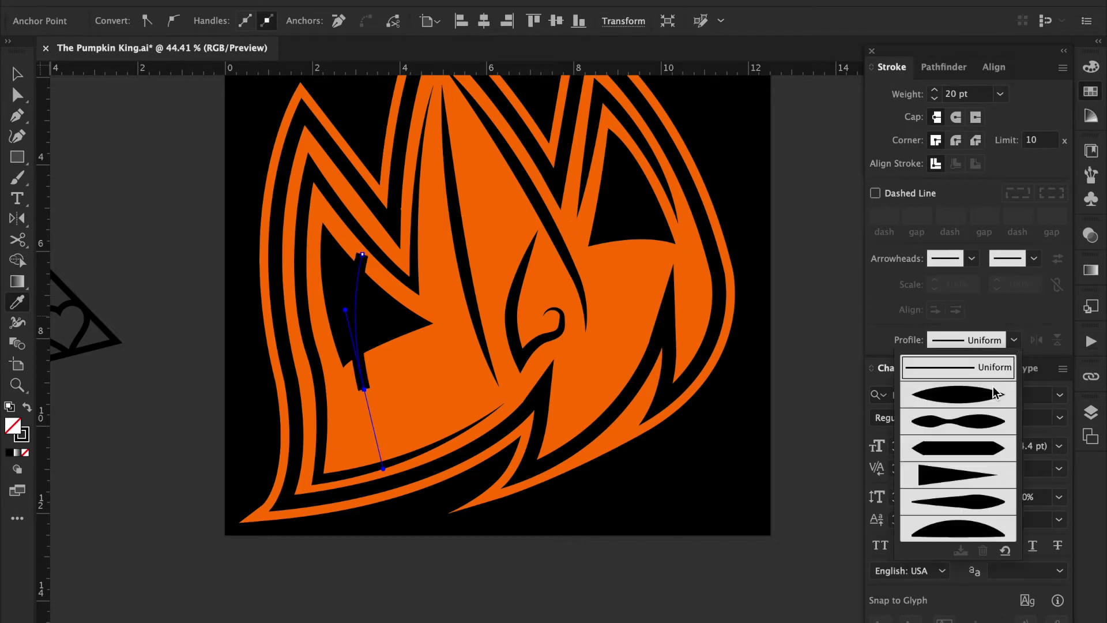
pyautogui.click(967, 396)
pyautogui.press('v')
pyautogui.click(785, 426)
# - Draw a second tapered black stroke from the left eye's upper corner curving across the eye
pyautogui.press('p')
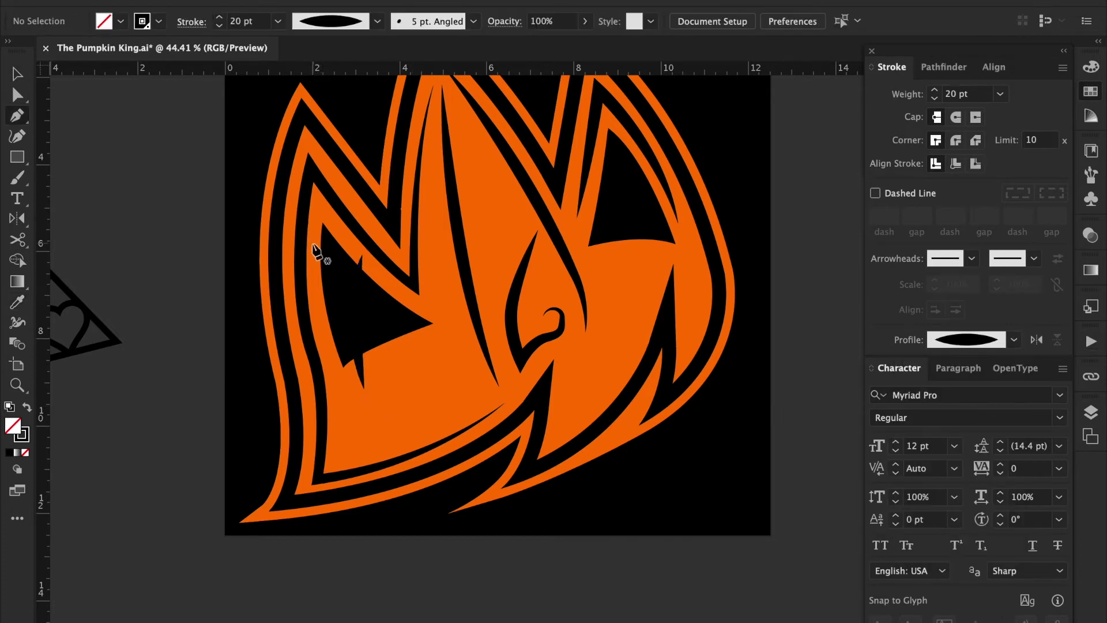
pyautogui.click(312, 247)
pyautogui.moveTo(447, 394); pyautogui.dragTo(521, 434)
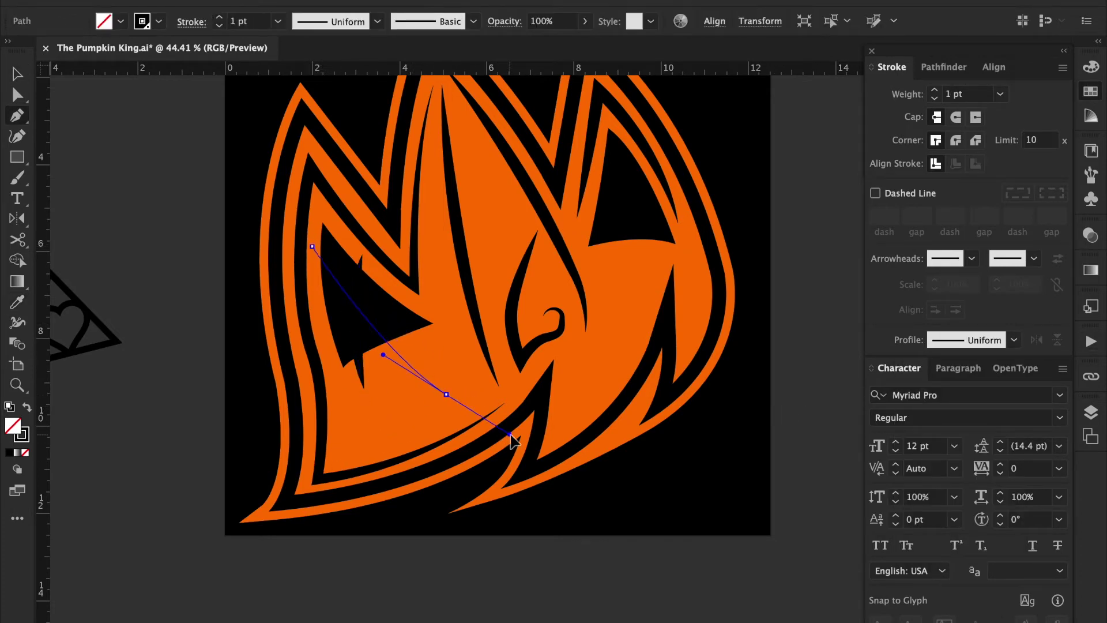
pyautogui.press('i')
pyautogui.click(1014, 339)
pyautogui.click(967, 372)
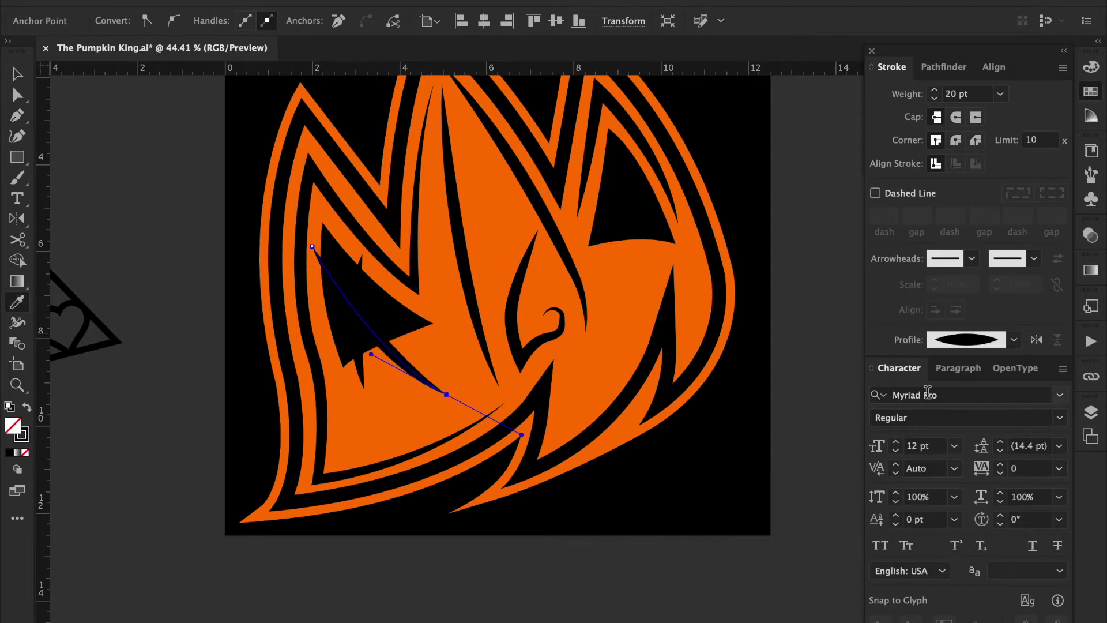
pyautogui.press('v')
pyautogui.click(816, 376)
pyautogui.scroll(2, 589, 366)
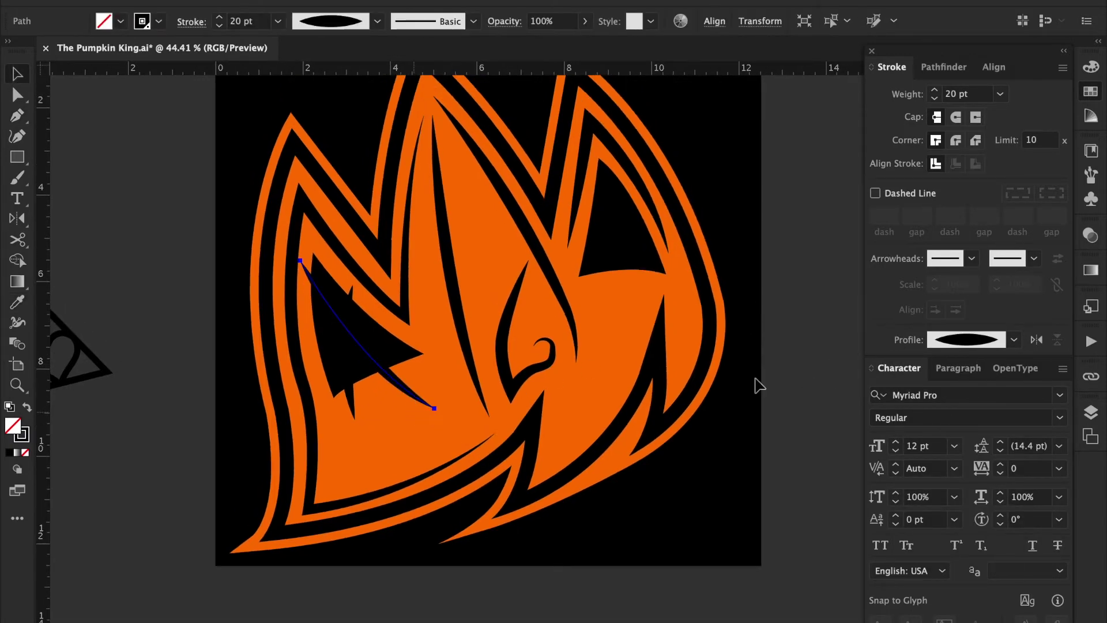
pyautogui.click(470, 384)
pyautogui.hotkey('ctrl', 'shift', 'a')
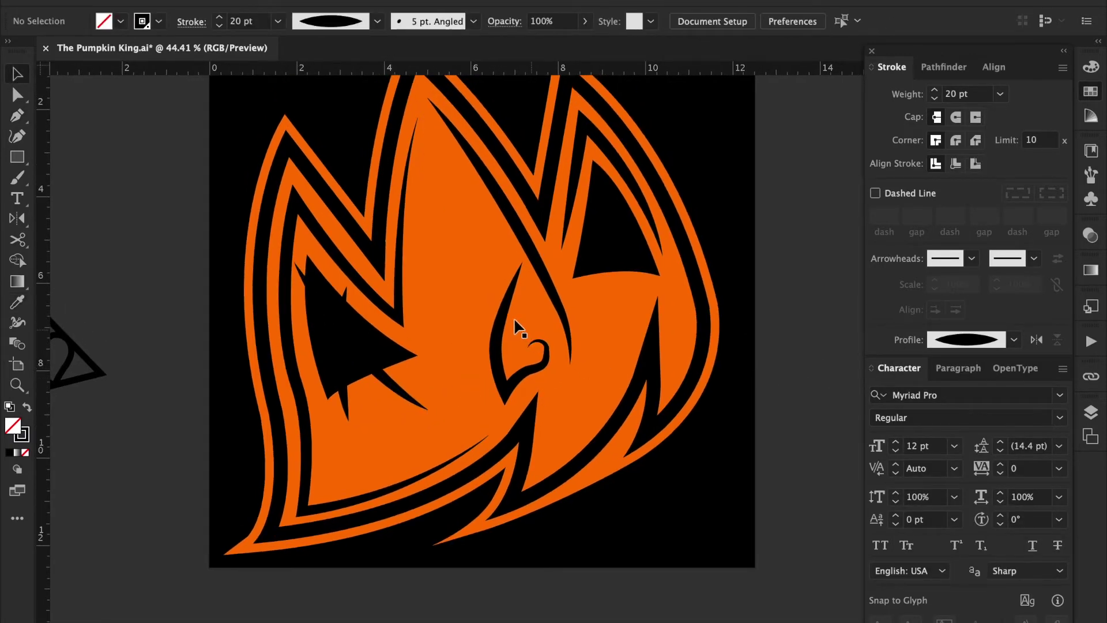
# - Move the left-eye stroke's lower end to a new position
pyautogui.moveTo(485, 301); pyautogui.dragTo(474, 414)
pyautogui.press('a')
pyautogui.moveTo(415, 523); pyautogui.dragTo(381, 490)
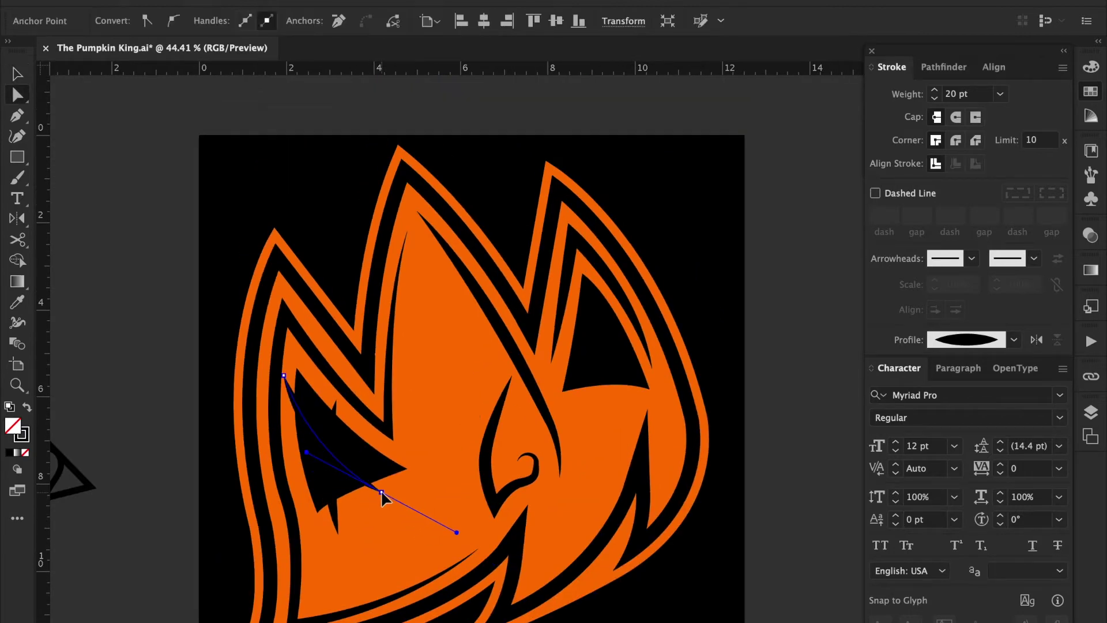
pyautogui.click(828, 473)
pyautogui.click(289, 373)
pyautogui.click(615, 460)
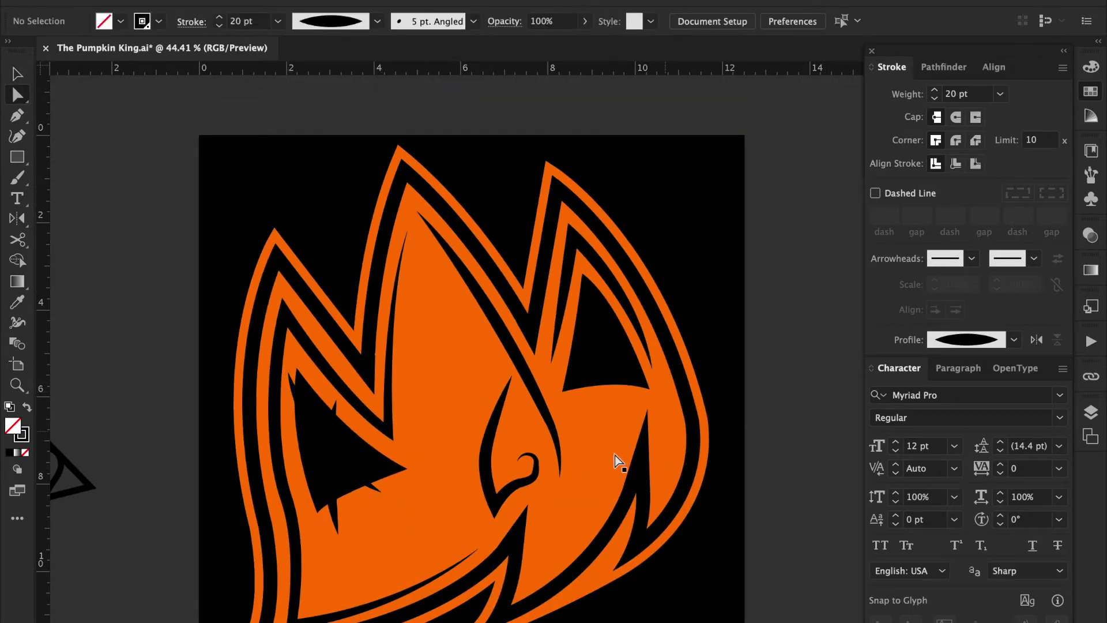
pyautogui.click(289, 372)
pyautogui.click(767, 453)
pyautogui.moveTo(767, 452); pyautogui.dragTo(630, 404)
# - Draw a tapered 20 pt black stroke curving down from inside the right eye
pyautogui.press('p')
pyautogui.click(538, 259)
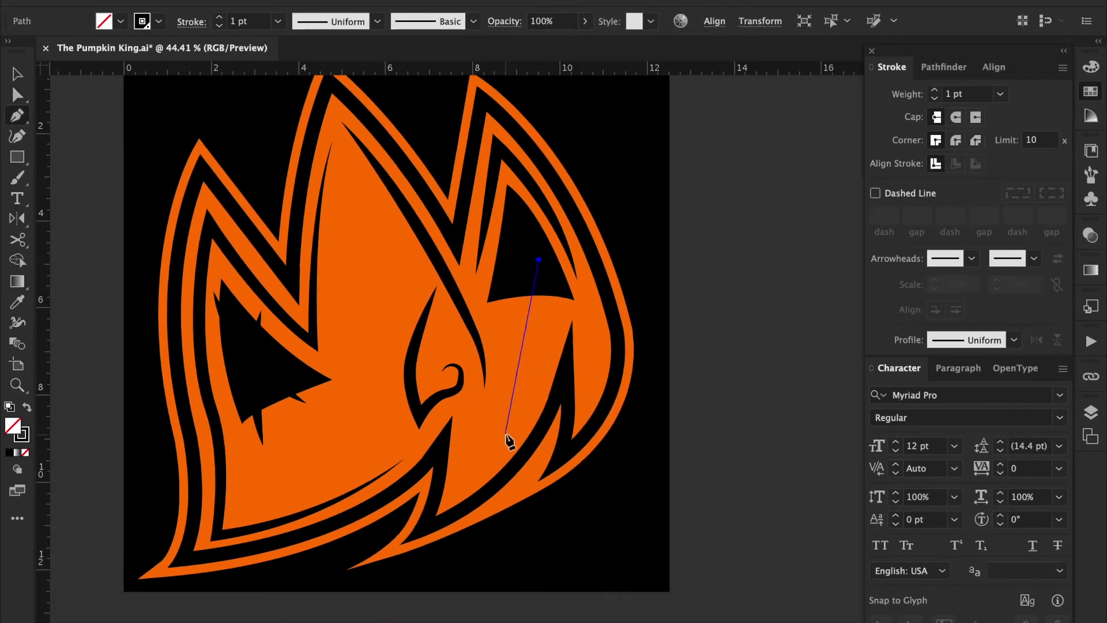
pyautogui.moveTo(474, 467); pyautogui.dragTo(417, 550)
pyautogui.press('i')
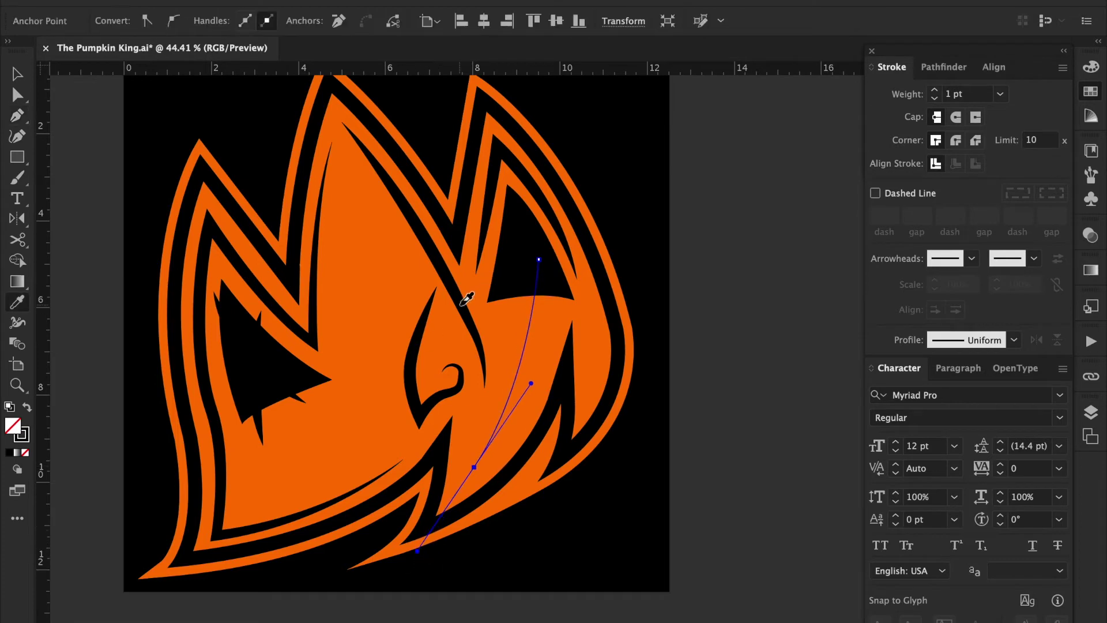
pyautogui.click(467, 298)
pyautogui.click(1014, 339)
pyautogui.click(966, 396)
pyautogui.hotkey('ctrl', 'shift', 'a')
# - Move the right-eye stroke's top anchor up into the eye and reshape its curve
pyautogui.press('a')
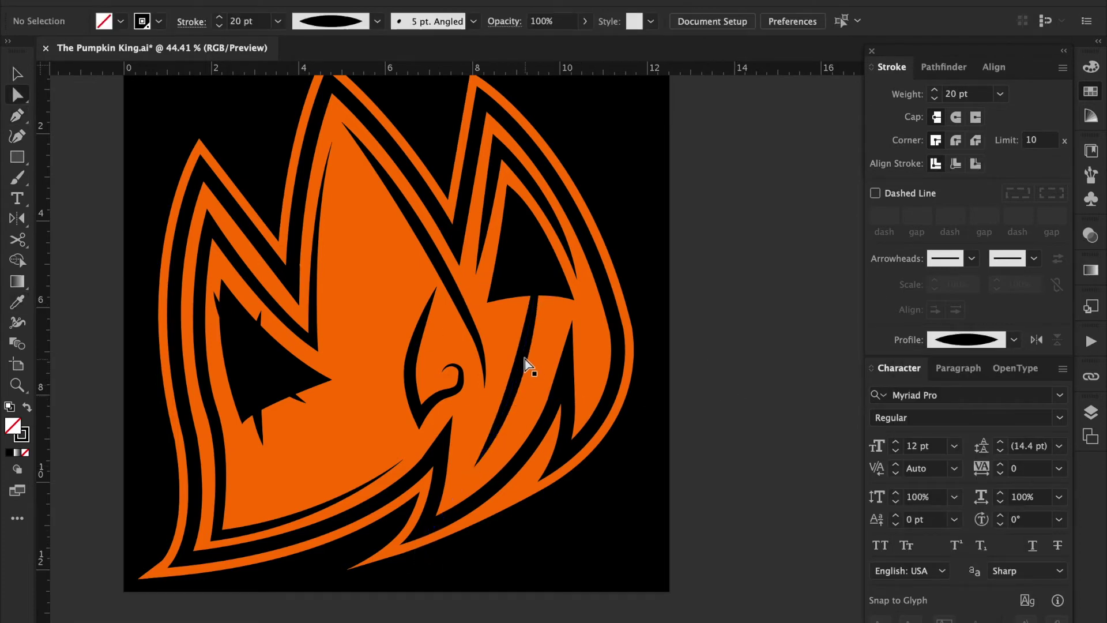
pyautogui.click(528, 363)
pyautogui.moveTo(539, 259); pyautogui.dragTo(511, 196)
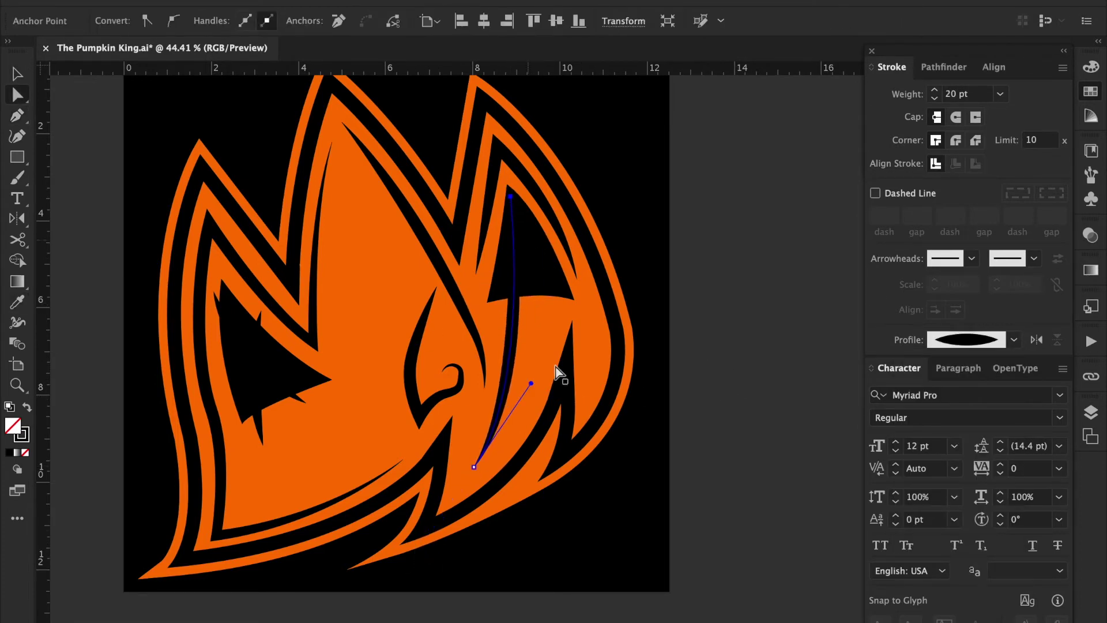
pyautogui.moveTo(533, 386); pyautogui.dragTo(575, 344)
pyautogui.click(785, 352)
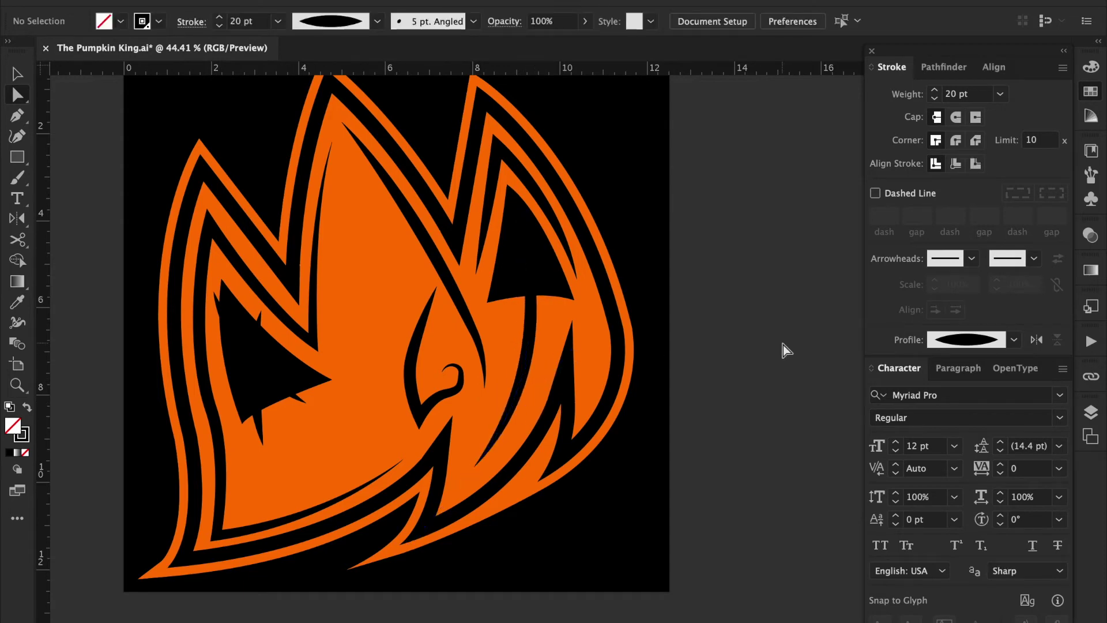
# - Draw a trial 20 pt black stroke tapered at both ends down through the middle flame
pyautogui.press('p')
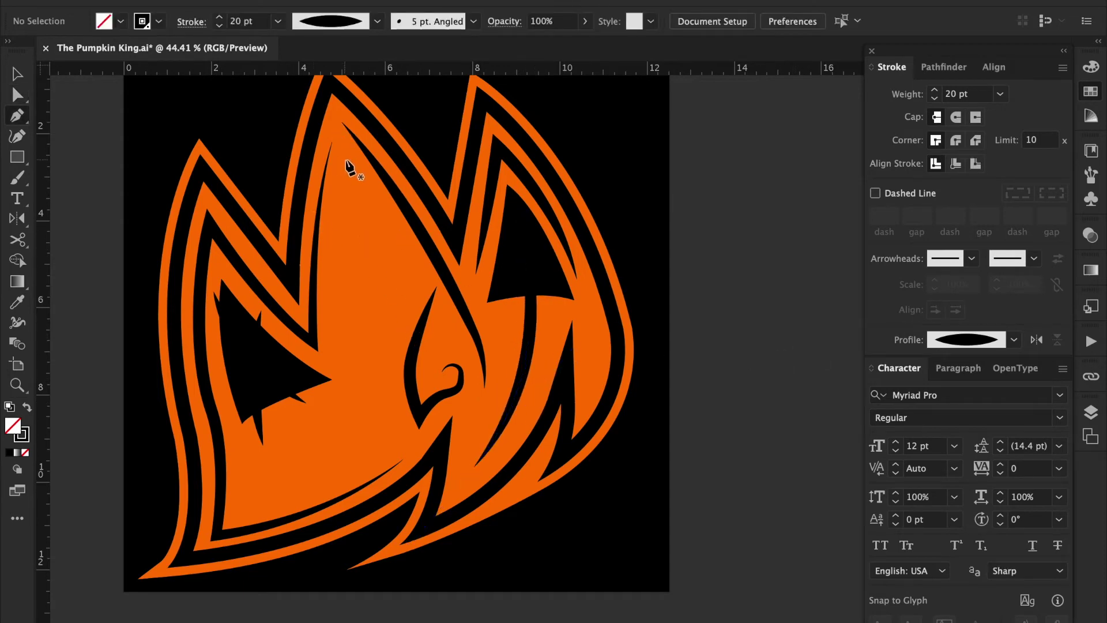
pyautogui.click(346, 159)
pyautogui.moveTo(358, 408); pyautogui.dragTo(348, 501)
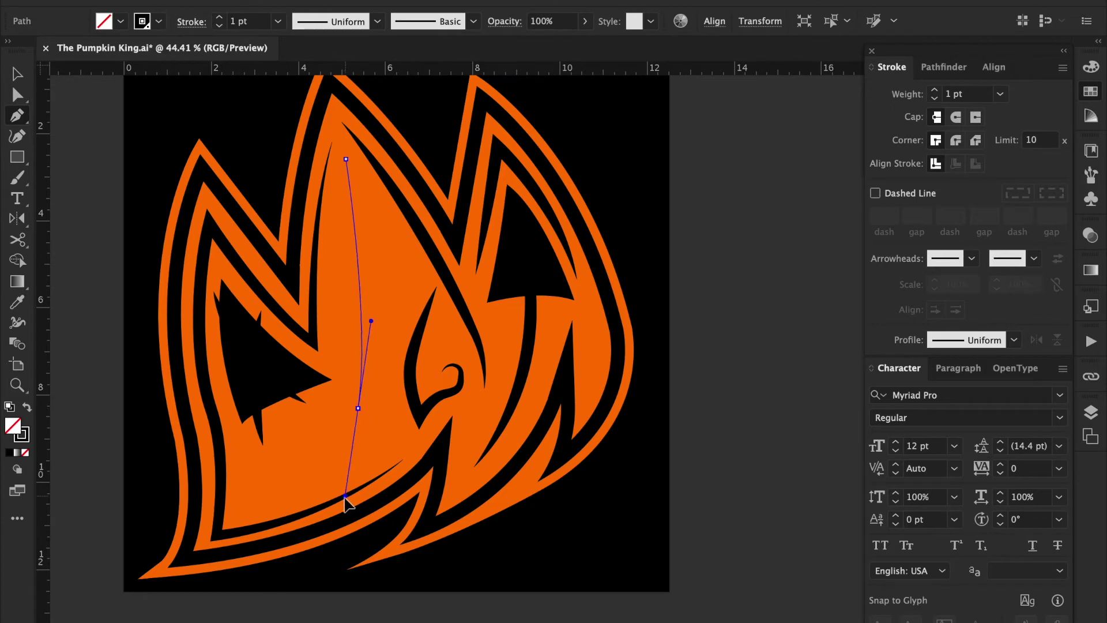
pyautogui.press('i')
pyautogui.click(524, 346)
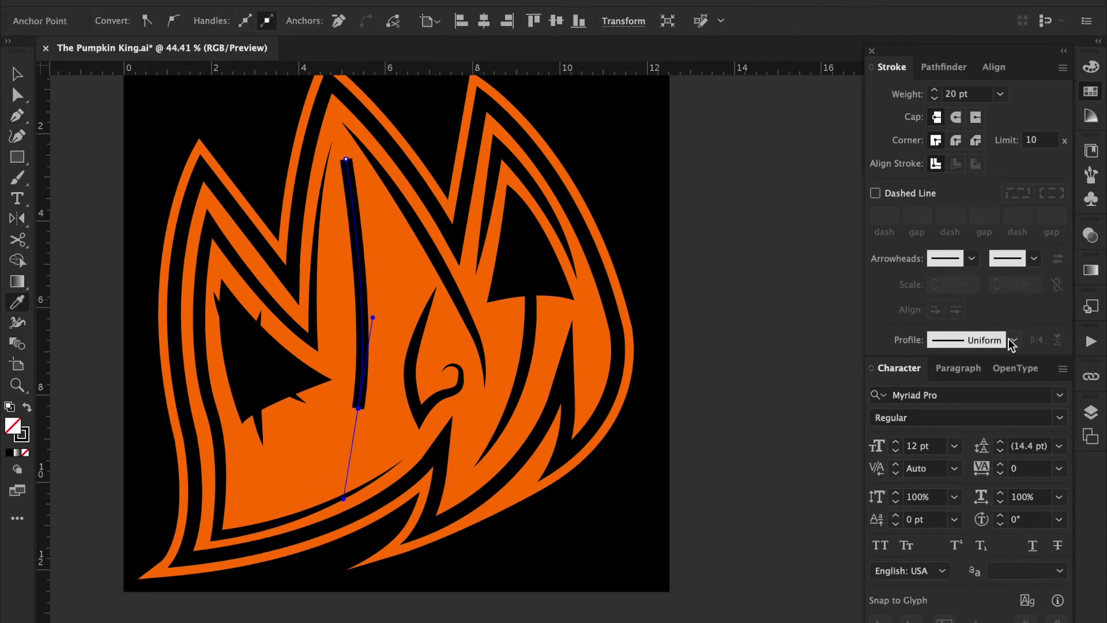
pyautogui.click(1012, 340)
pyautogui.click(969, 390)
pyautogui.press('v')
pyautogui.click(705, 366)
# - Add a short spike from inside the left eye with the thick black tapered stroke
pyautogui.scroll(-1, 358, 392)
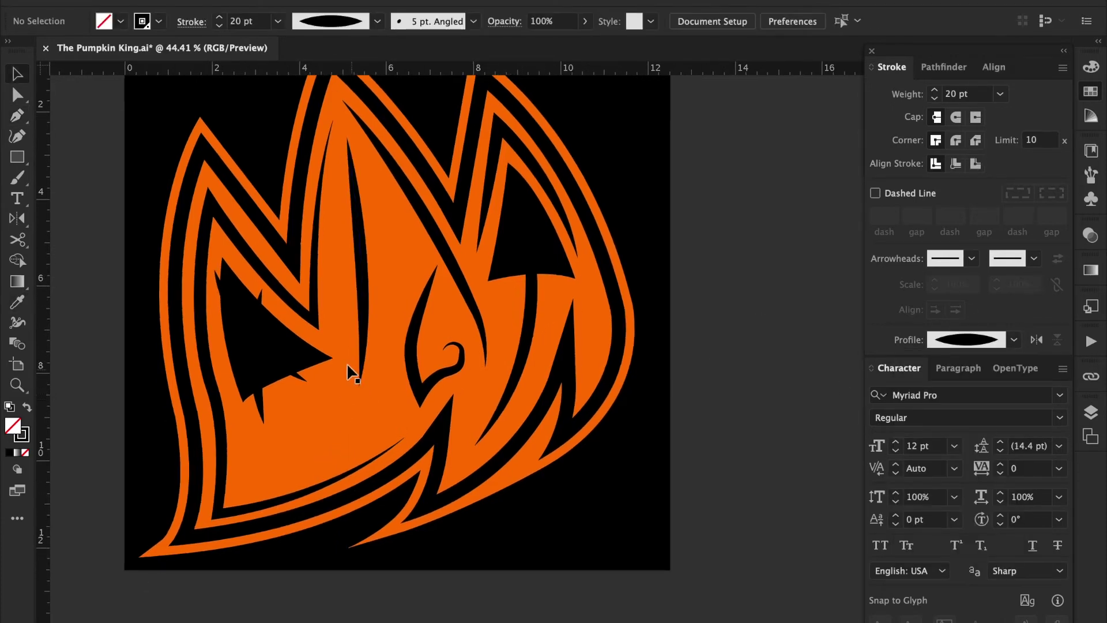
pyautogui.click(262, 403)
pyautogui.click(429, 402)
pyautogui.press('p')
pyautogui.click(258, 324)
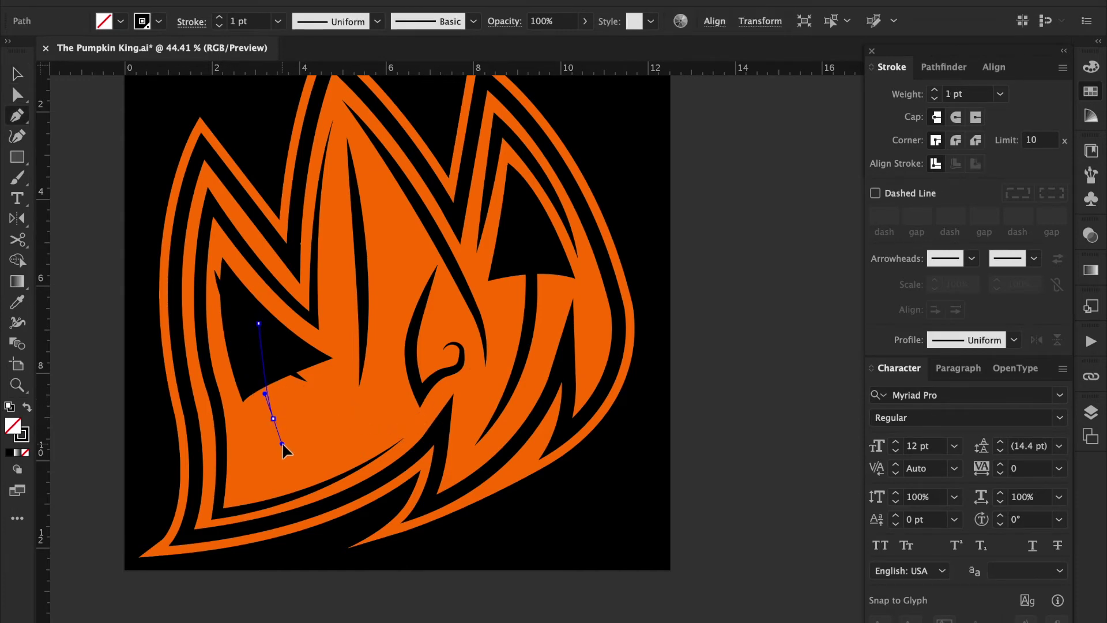
pyautogui.click(1014, 340)
pyautogui.click(967, 464)
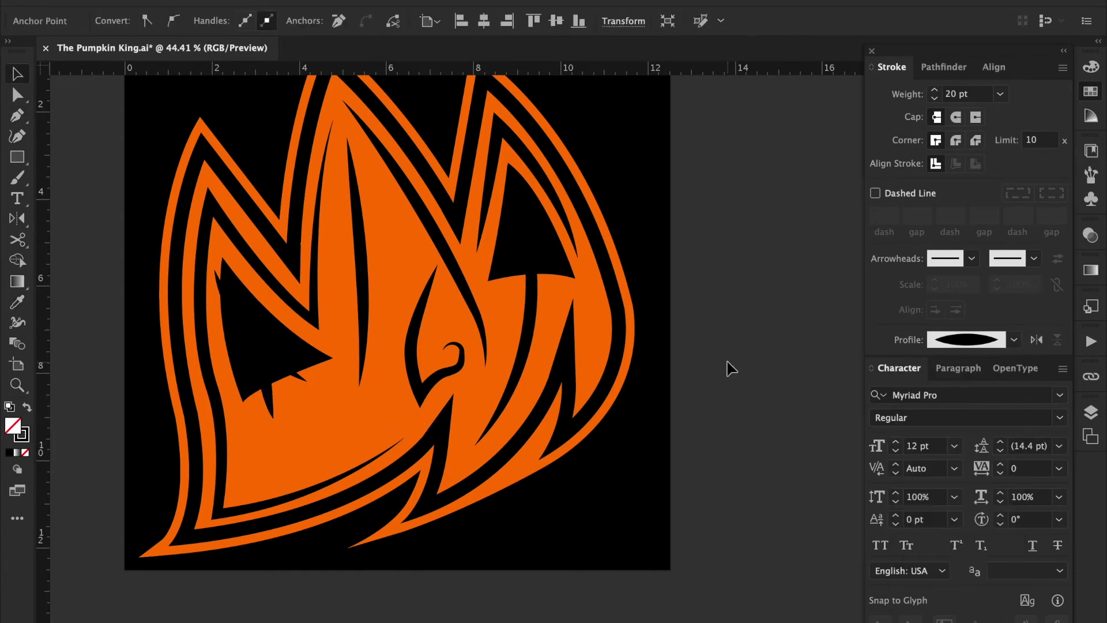
pyautogui.click(731, 368)
# - Pull the spike's bottom tip down into the orange and undo the middle-flame stroke
pyautogui.click(269, 393)
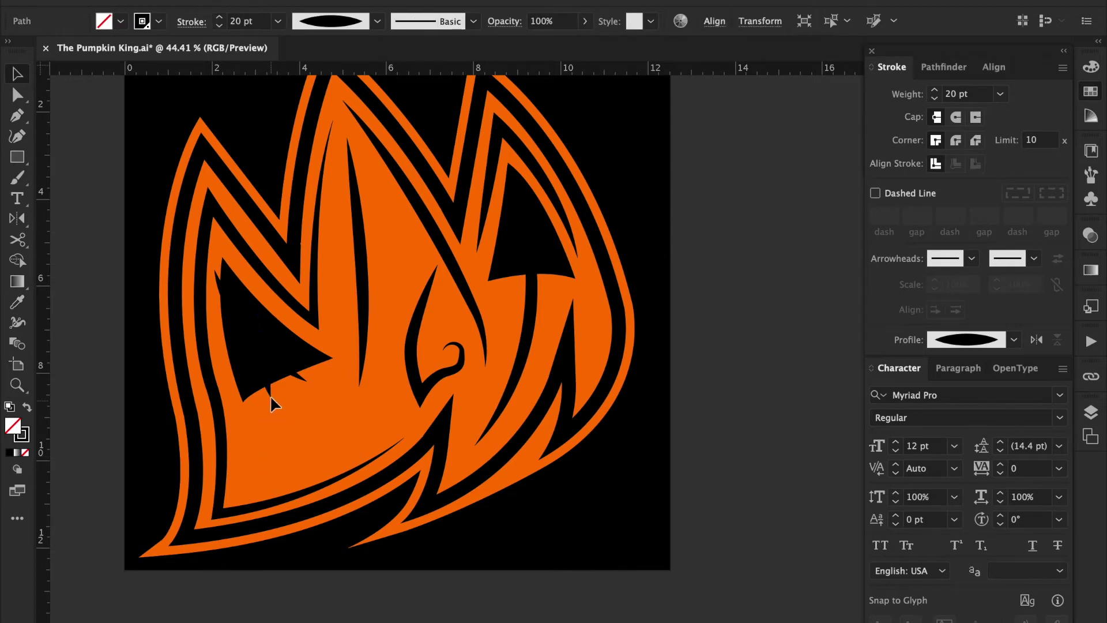
pyautogui.press('a')
pyautogui.moveTo(270, 397); pyautogui.dragTo(272, 412)
pyautogui.click(803, 388)
pyautogui.moveTo(709, 374); pyautogui.dragTo(701, 396)
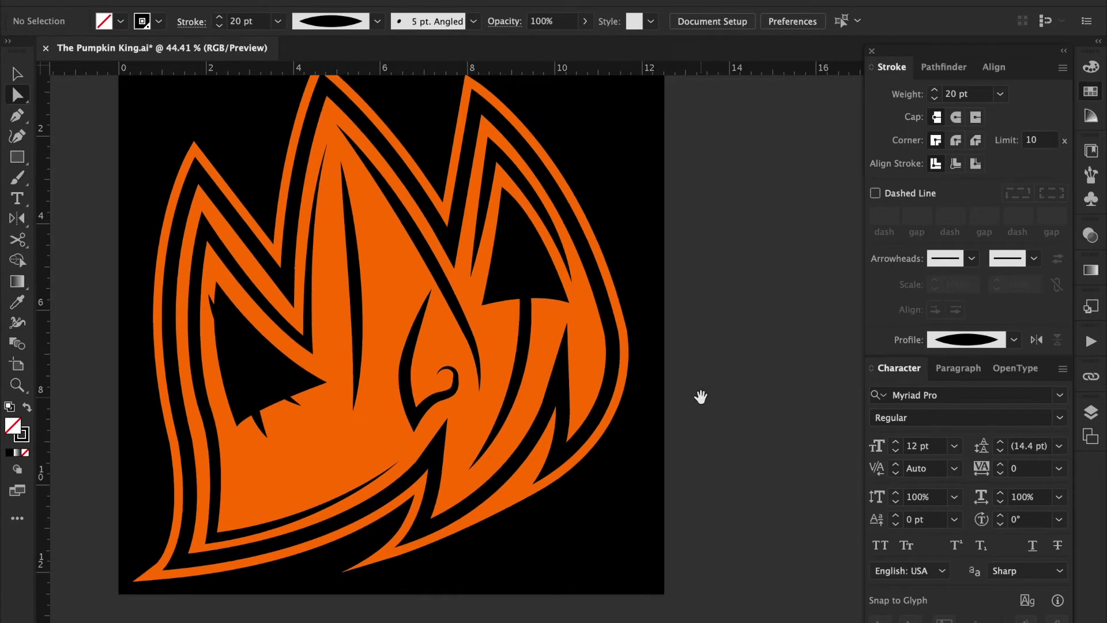
pyautogui.hotkey('ctrl', 'z')
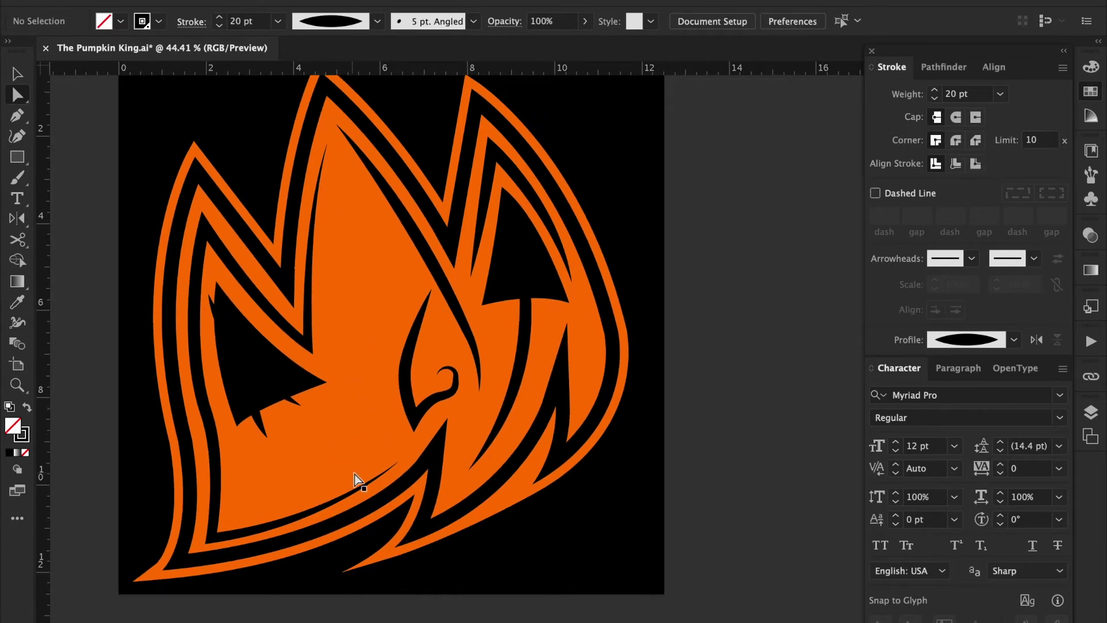
# - Draw a 20 pt black stroke tapered at both ends from under the left eye up to the middle flame's tip
pyautogui.click(239, 437)
pyautogui.moveTo(239, 500); pyautogui.dragTo(234, 524)
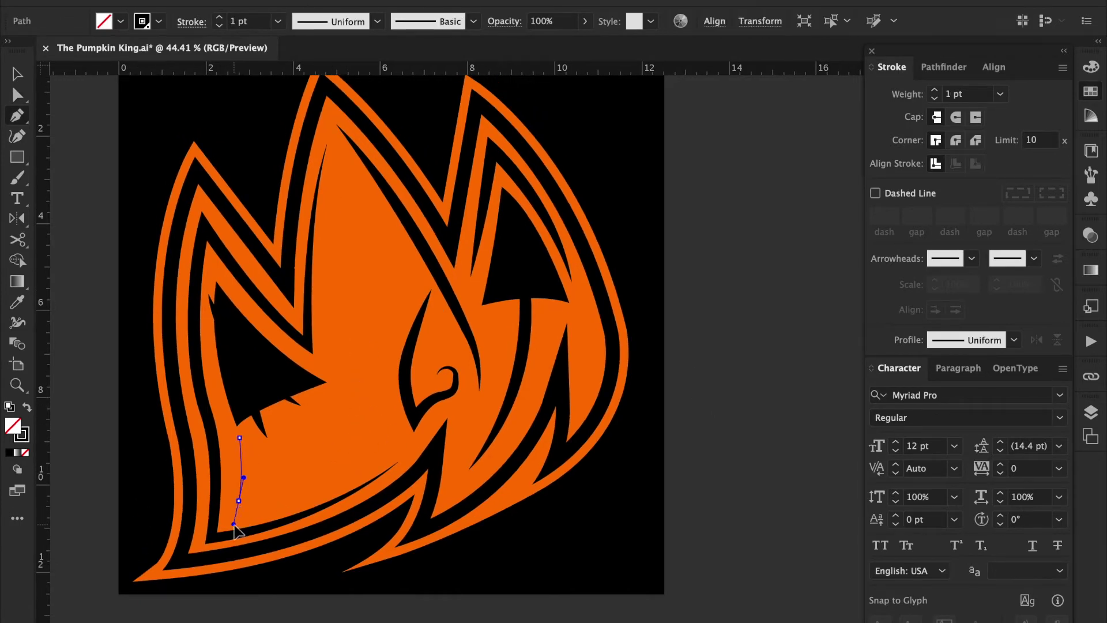
pyautogui.moveTo(337, 454); pyautogui.dragTo(352, 425)
pyautogui.moveTo(346, 179); pyautogui.dragTo(314, 45)
pyautogui.press('i')
pyautogui.click(475, 353)
pyautogui.click(1004, 341)
pyautogui.click(958, 394)
# - Remove an extra anchor from the new stroke to smooth it
pyautogui.press('a')
pyautogui.click(705, 296)
pyautogui.scroll(-5, 704, 297)
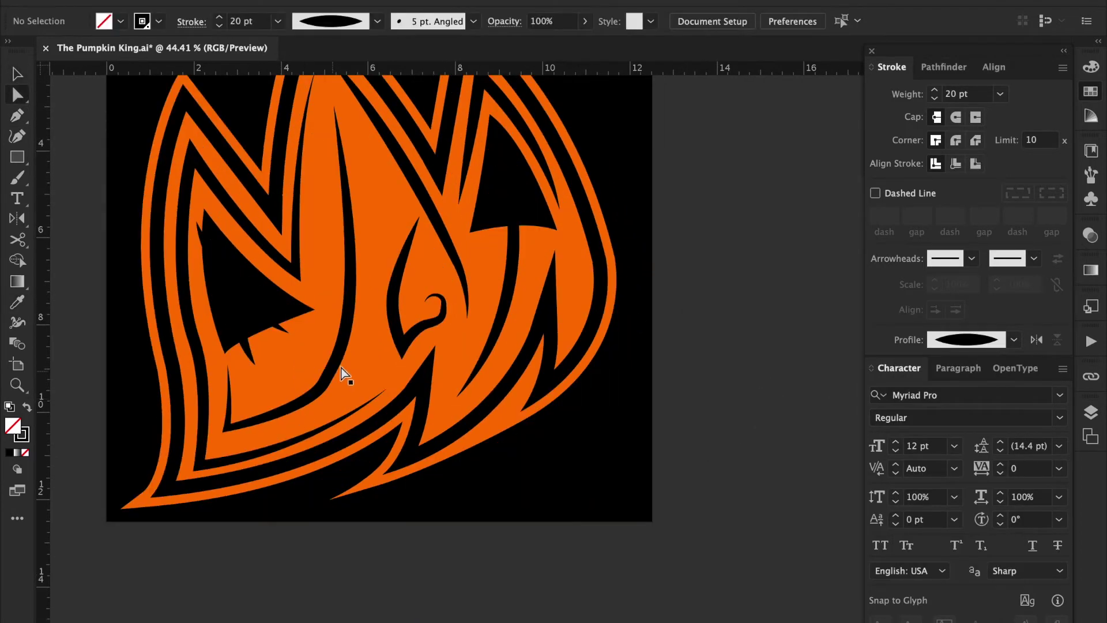
pyautogui.click(325, 381)
pyautogui.hotkey('ctrl', 'shift', 'a')
pyautogui.moveTo(697, 284)
pyautogui.mouseDown()
pyautogui.moveTo(697, 389)
pyautogui.moveTo(684, 366)
pyautogui.mouseUp()
pyautogui.click(229, 449)
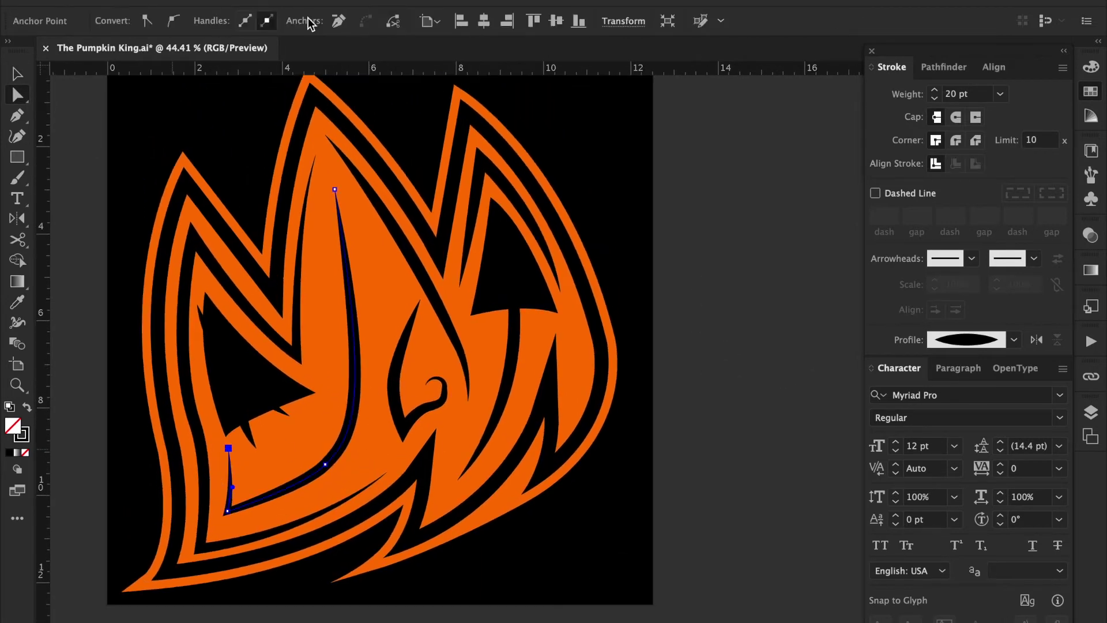
pyautogui.click(344, 22)
pyautogui.hotkey('ctrl', 'shift', 'a')
# - Recentre the artwork and inspect the new stroke's anchors
pyautogui.scroll(-3, 423, 511)
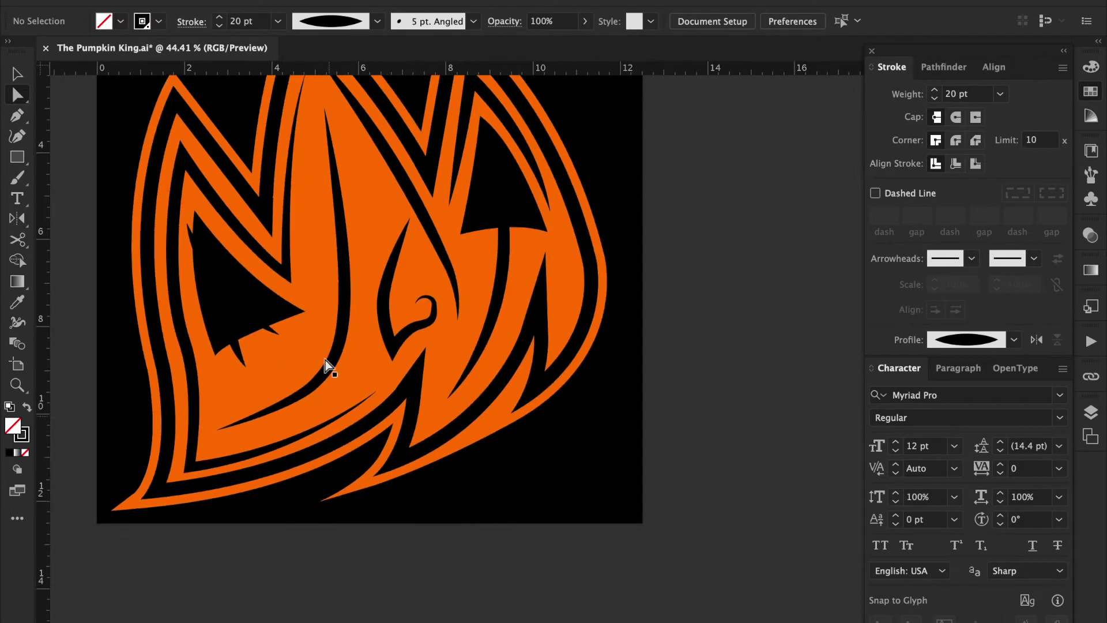
pyautogui.scroll(3, 324, 406)
pyautogui.moveTo(328, 405); pyautogui.dragTo(390, 432)
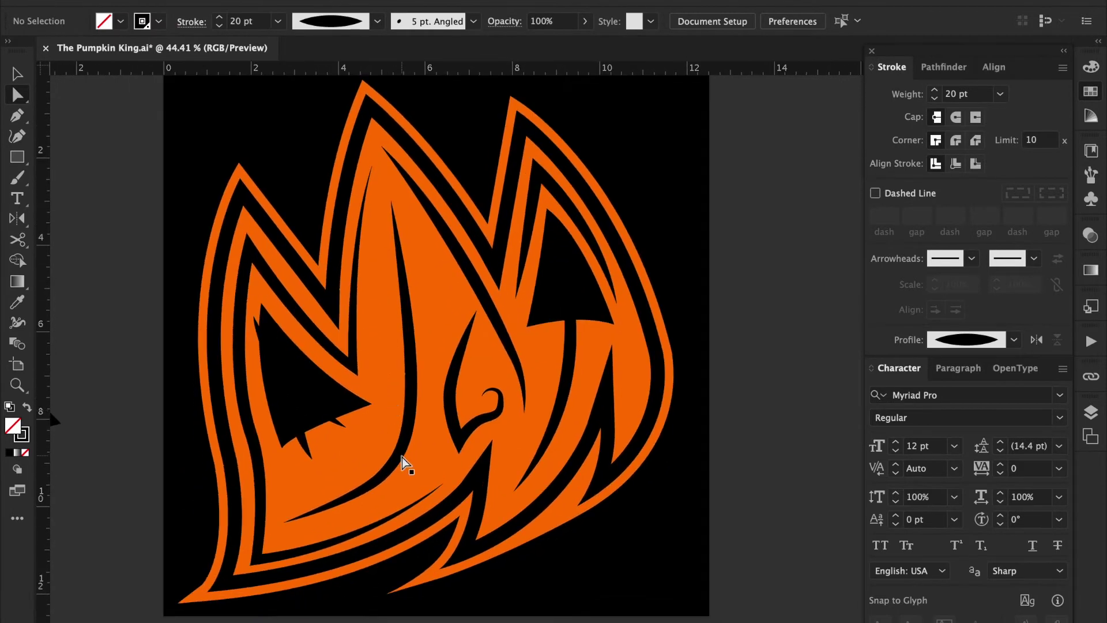
pyautogui.click(403, 458)
pyautogui.click(286, 534)
pyautogui.click(756, 474)
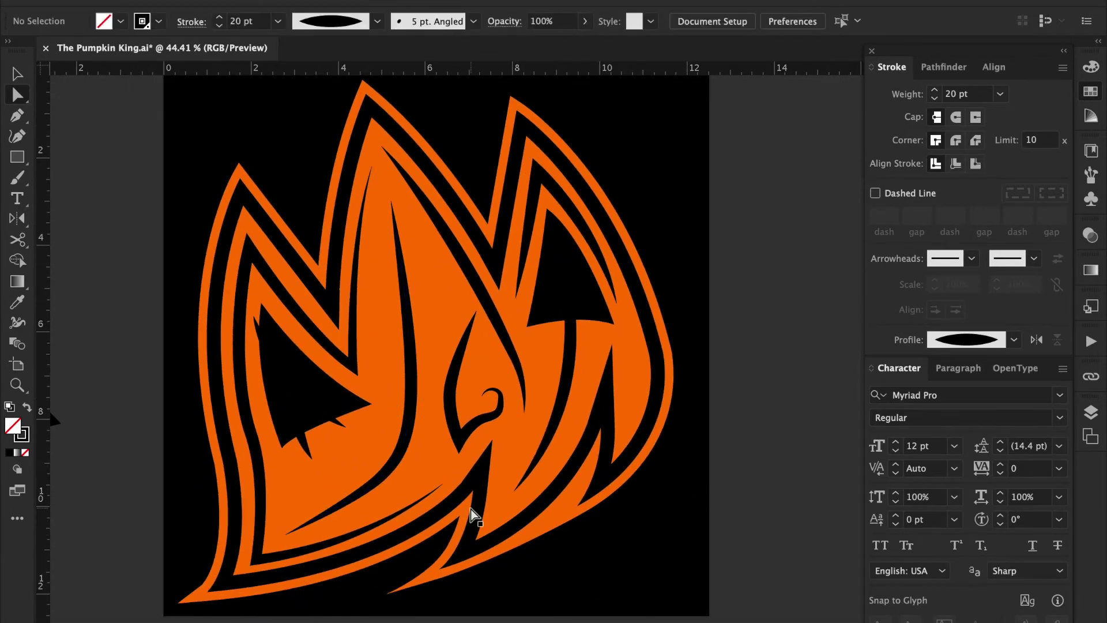
pyautogui.moveTo(549, 502); pyautogui.dragTo(520, 442)
# - Continue the inner black stroke up beside the nose and back down to a sharp point
pyautogui.press('p')
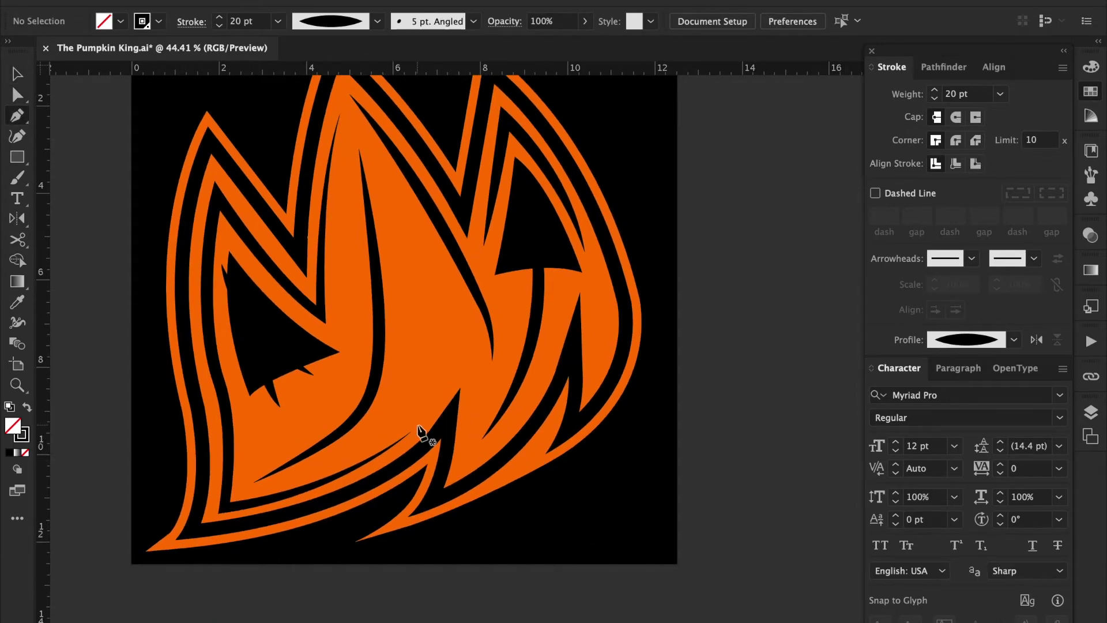
pyautogui.moveTo(420, 429); pyautogui.dragTo(421, 430)
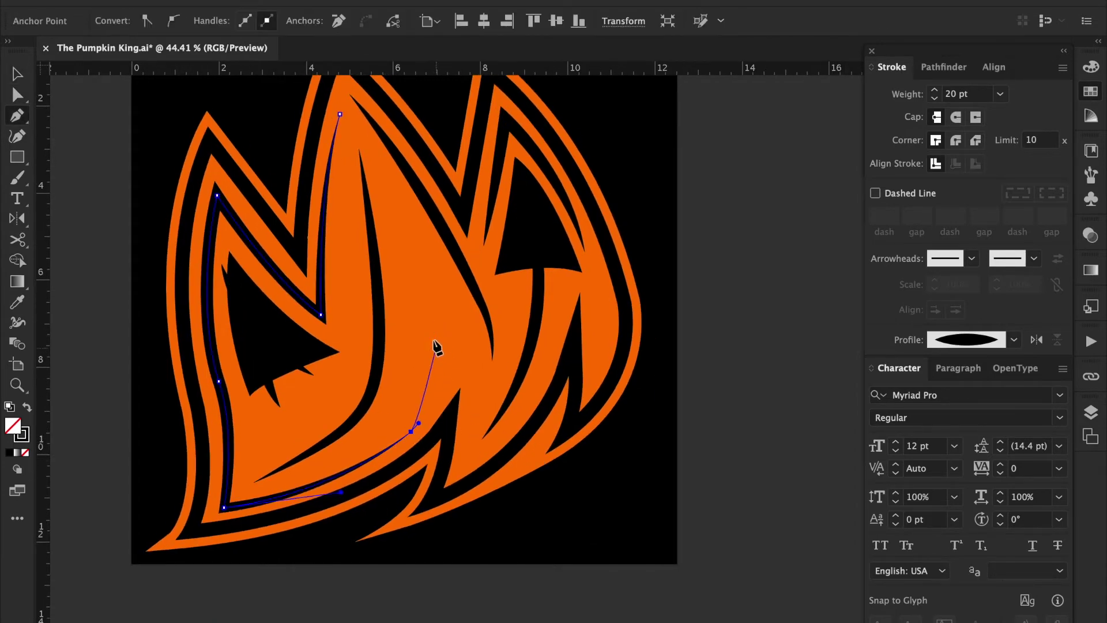
pyautogui.hotkey('ctrl', 'h')
pyautogui.moveTo(420, 273); pyautogui.dragTo(433, 330)
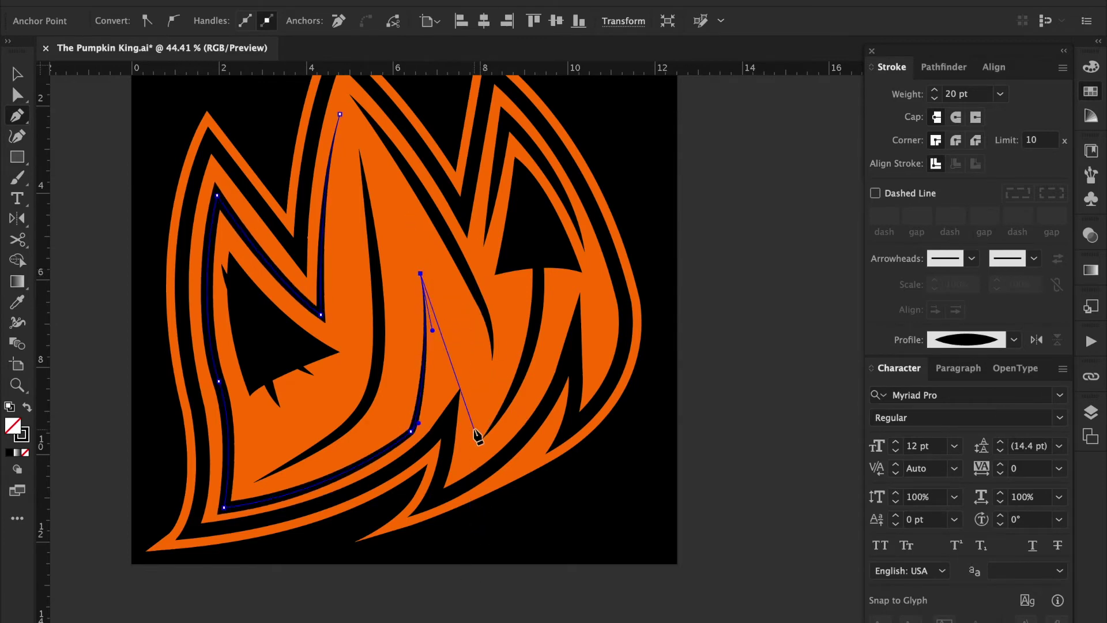
pyautogui.moveTo(476, 435); pyautogui.dragTo(463, 568)
pyautogui.keyDown('alt'); pyautogui.click(477, 435); pyautogui.keyUp('alt')
# - Try shifting the curve's top rightward and adding an upward-curving anchor, then undo both
pyautogui.moveTo(421, 274); pyautogui.dragTo(436, 269)
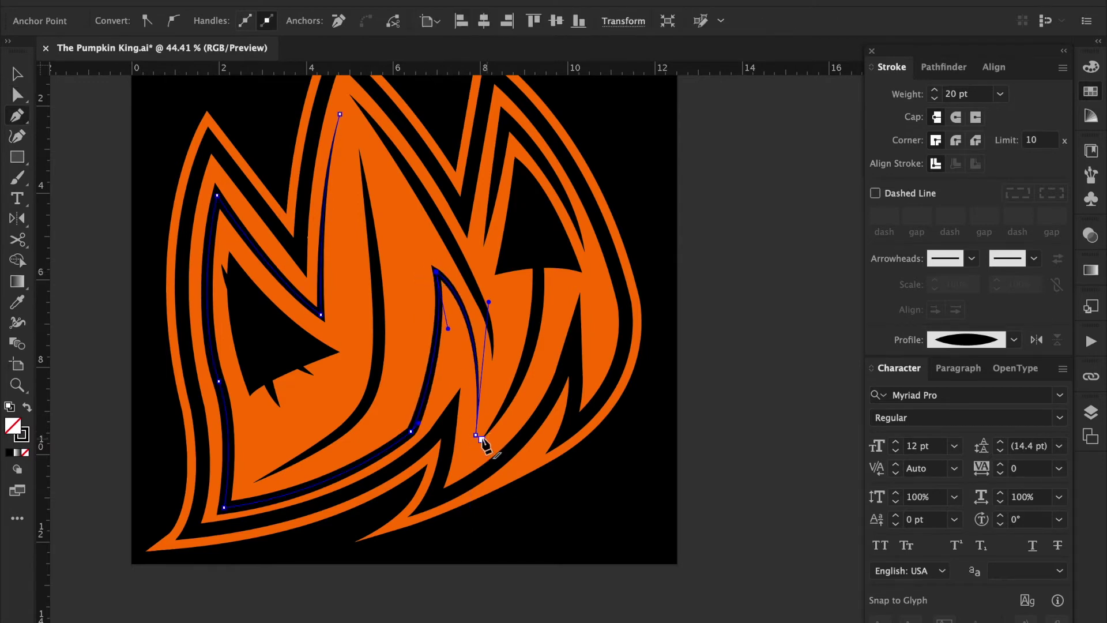
pyautogui.moveTo(463, 350); pyautogui.dragTo(446, 407)
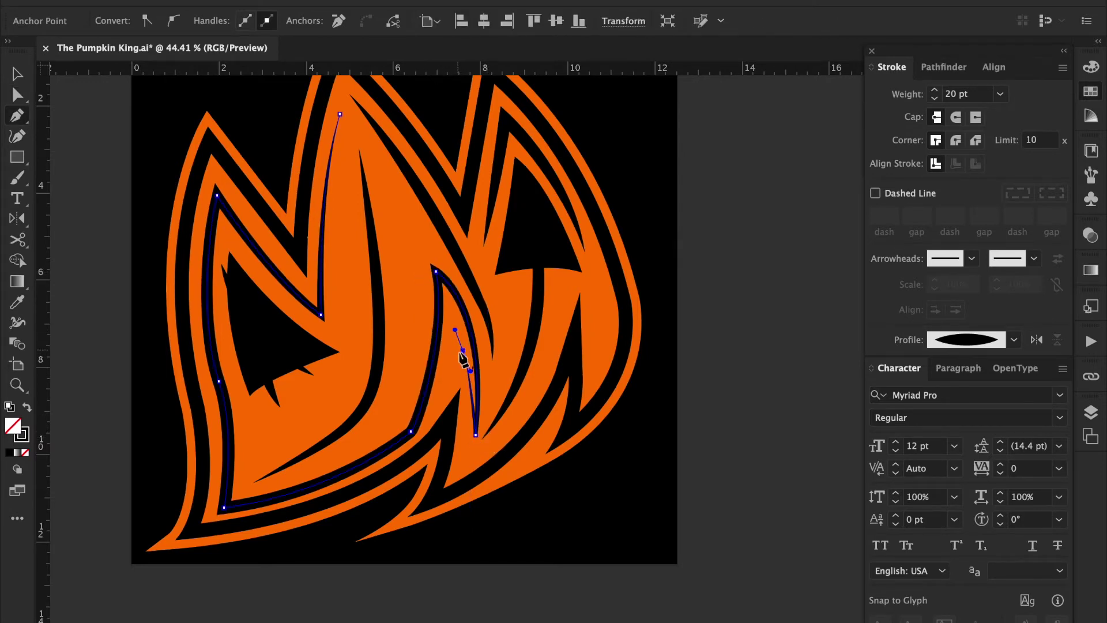
pyautogui.hotkey('ctrl', 'z')
pyautogui.hotkey('ctrl', 'z')
pyautogui.hotkey('ctrl', 'z')
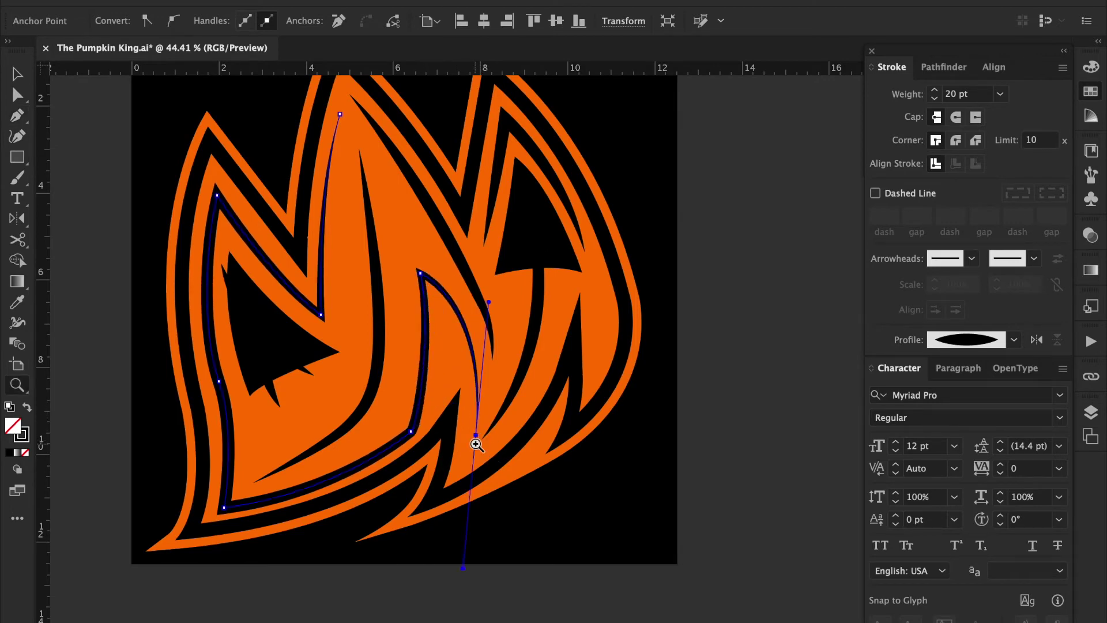
pyautogui.hotkey('ctrl', 'z')
# - Nudge the curve's top anchor slightly right and redraw the end down to a point near the bottom
pyautogui.press('a')
pyautogui.click(419, 424)
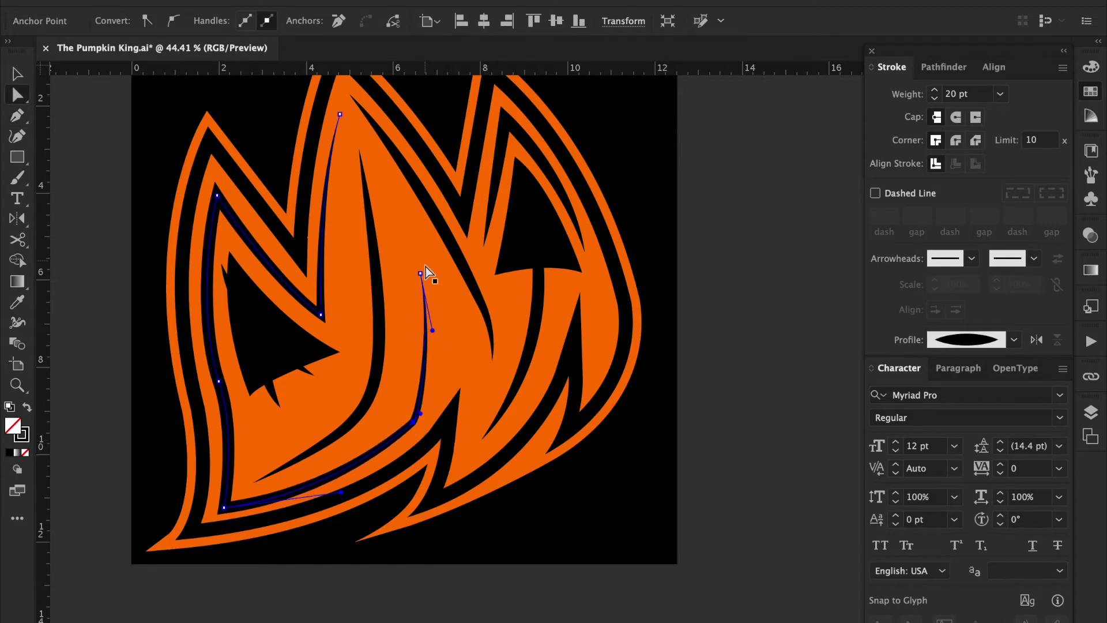
pyautogui.moveTo(421, 274); pyautogui.dragTo(437, 268)
pyautogui.press('p')
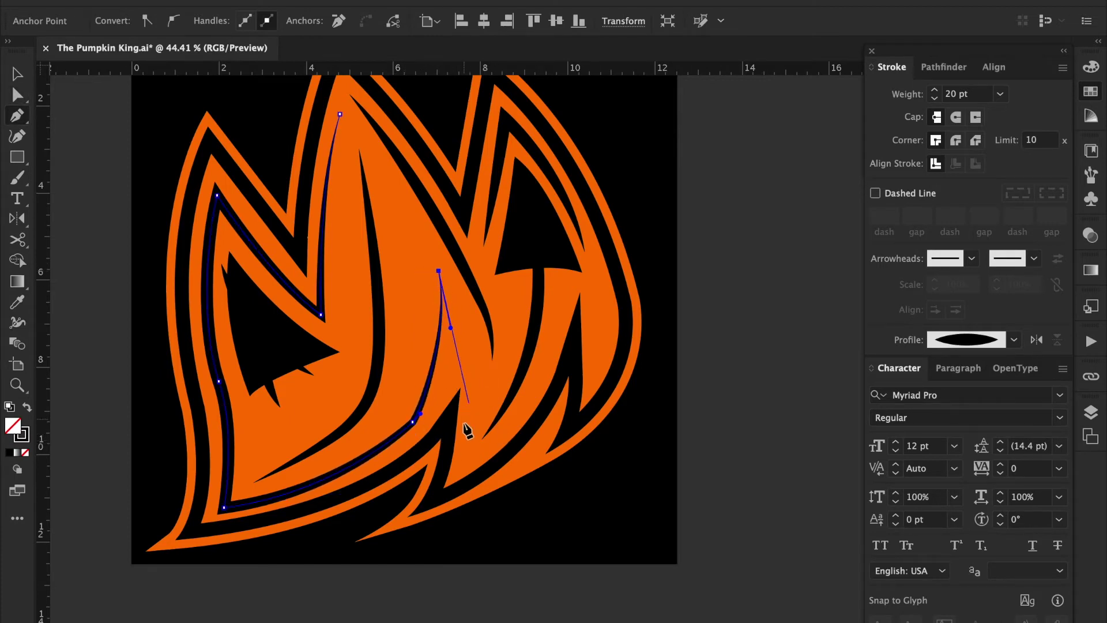
pyautogui.moveTo(476, 437); pyautogui.dragTo(459, 522)
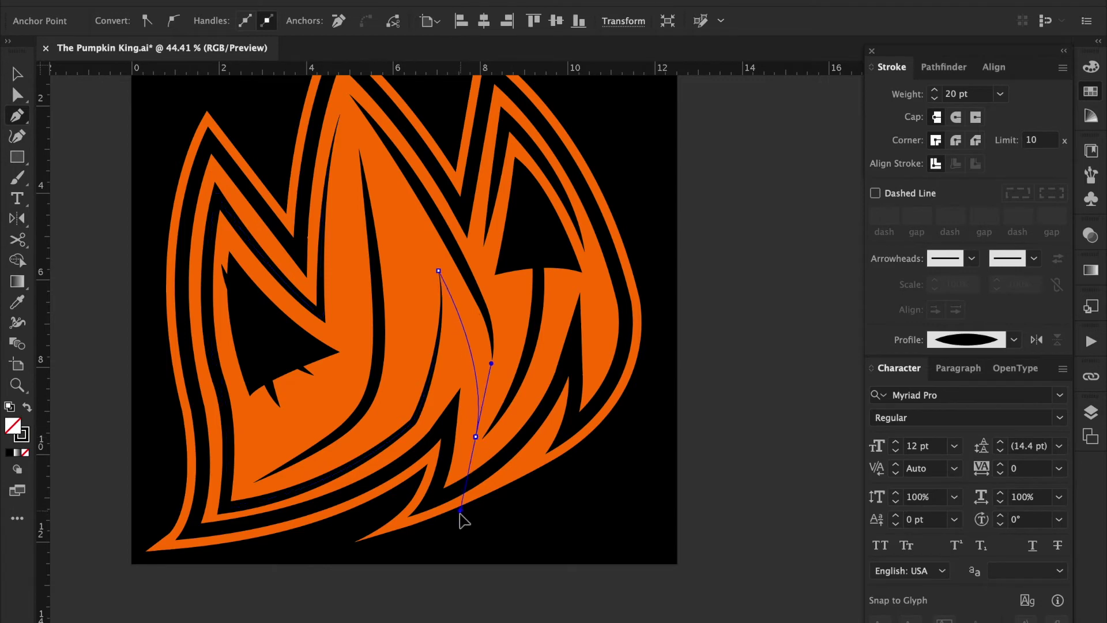
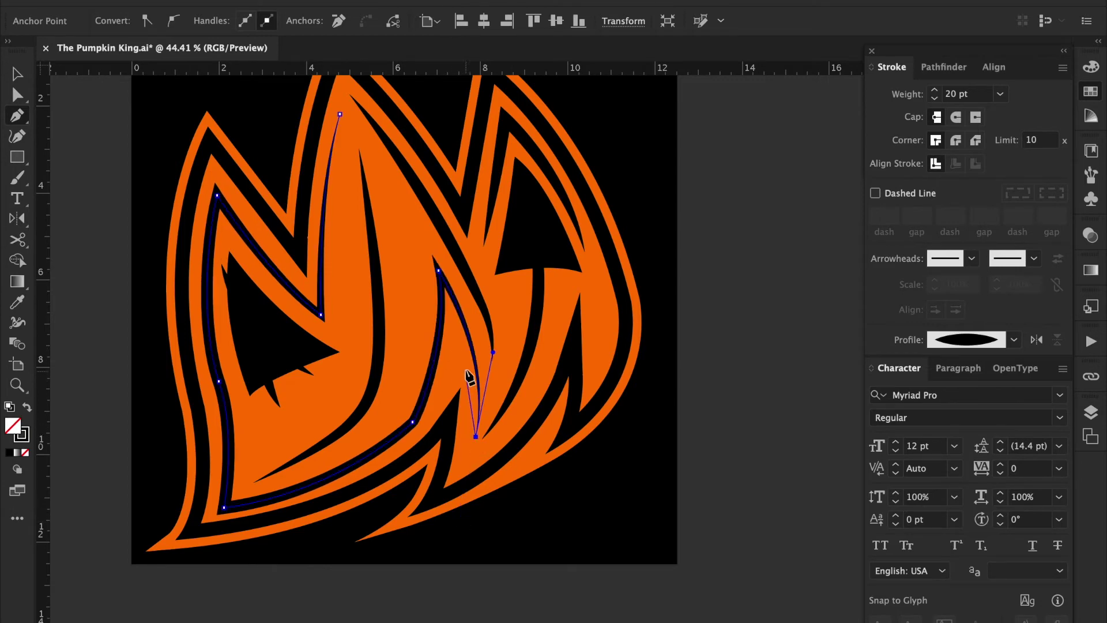
# - Finish the centre-flame accent line and raise its upper anchor slightly
pyautogui.click(465, 369)
pyautogui.click(428, 414)
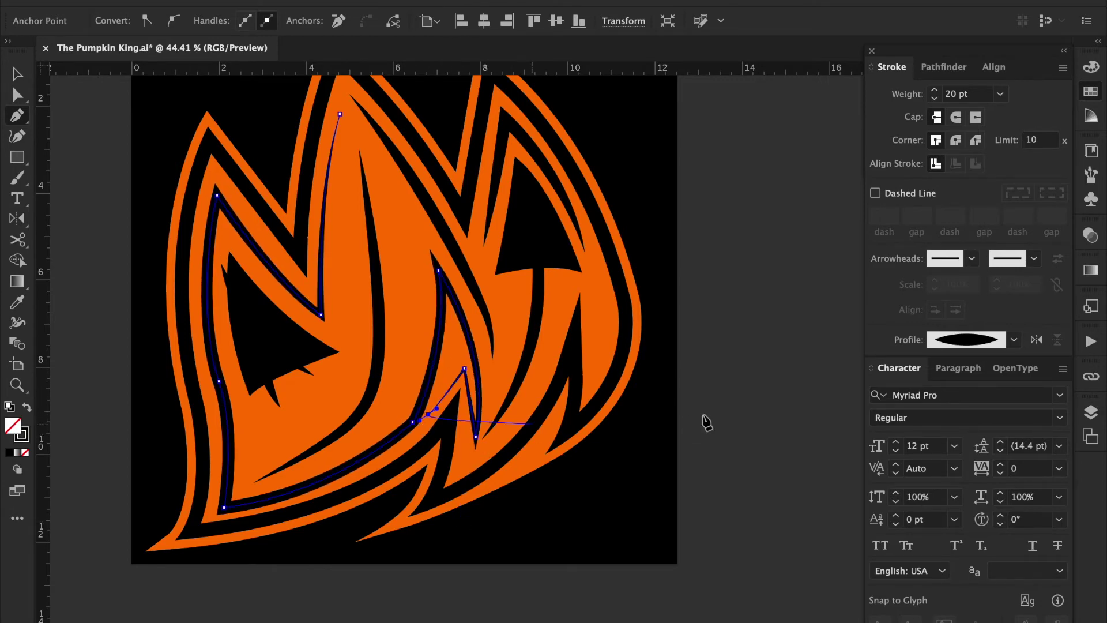
pyautogui.press('v')
pyautogui.click(689, 425)
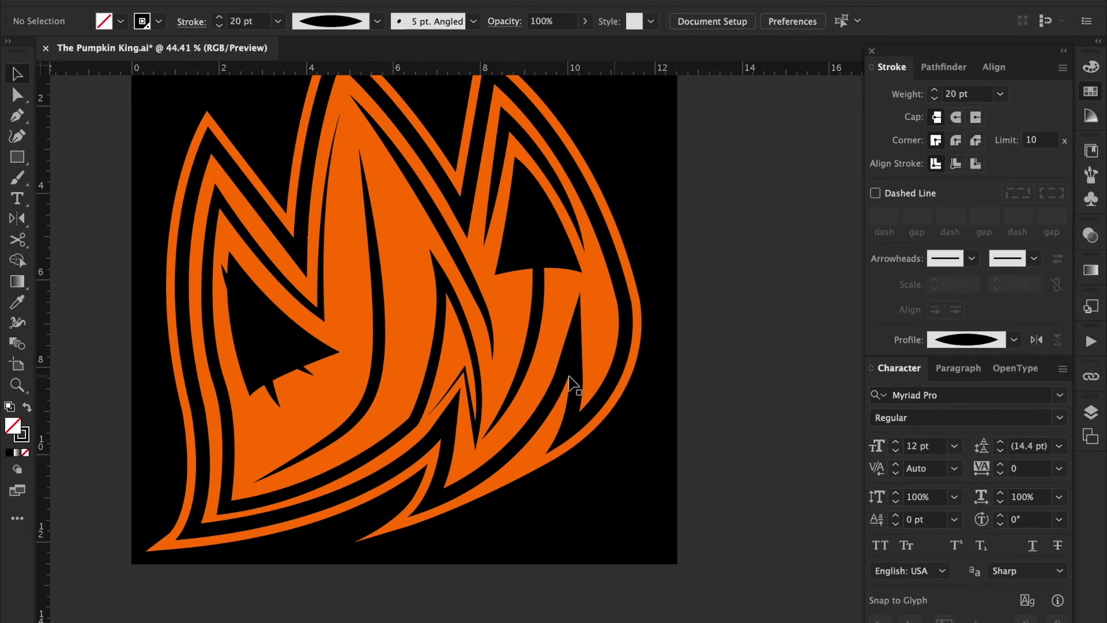
pyautogui.press('a')
pyautogui.click(465, 369)
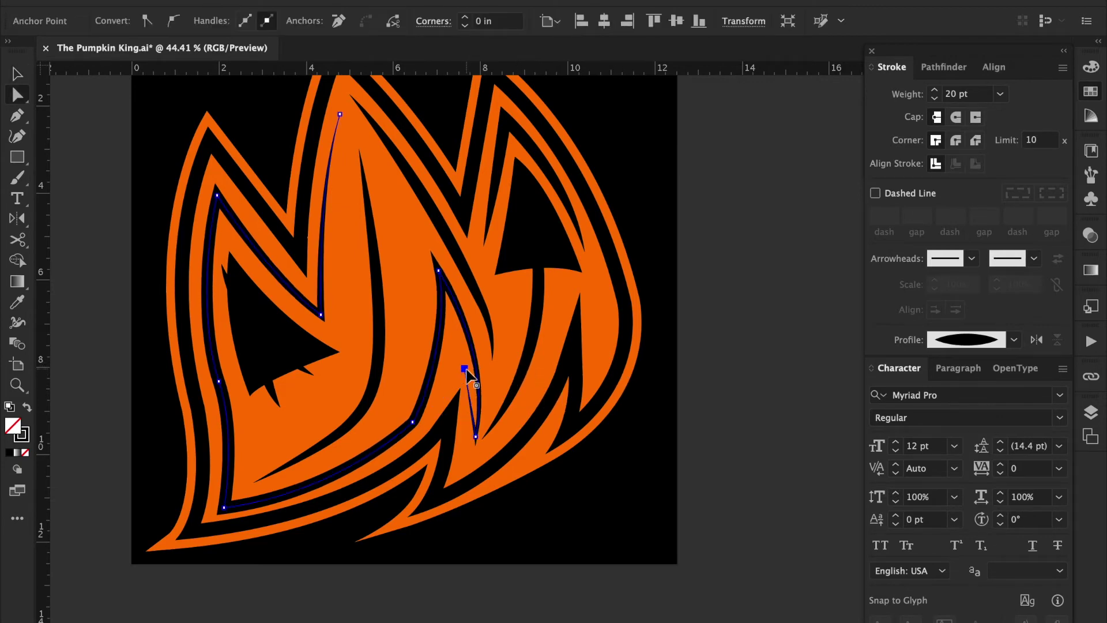
pyautogui.moveTo(465, 368); pyautogui.dragTo(460, 346)
pyautogui.press('p')
pyautogui.click(413, 424)
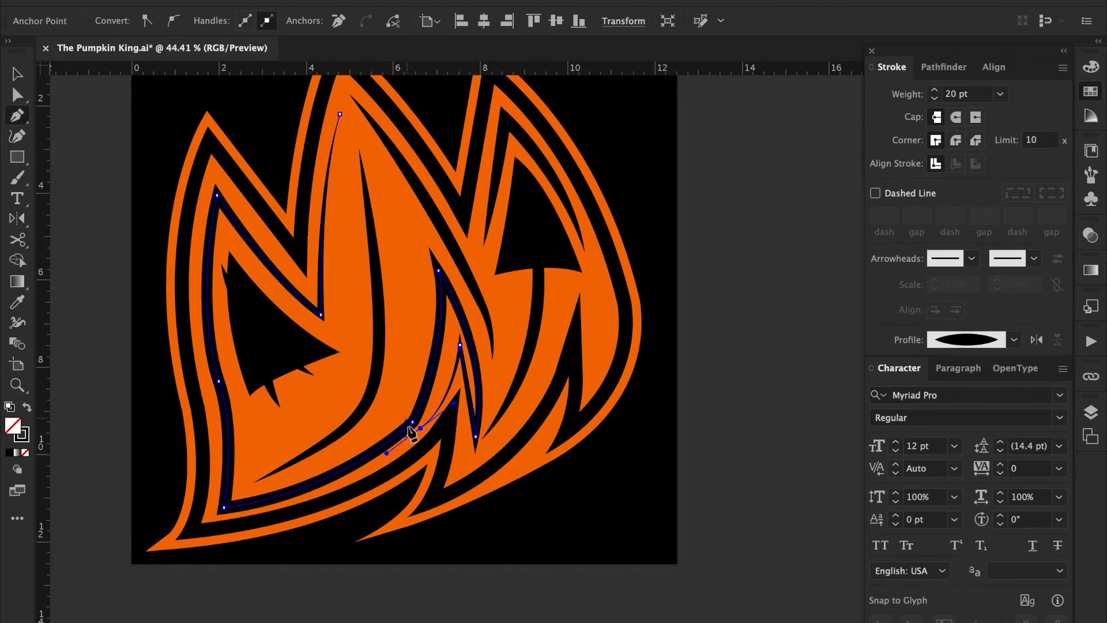
pyautogui.press('v')
pyautogui.click(773, 430)
# - Reshape the accent line's curve and lower tip so it follows the stripe to a point
pyautogui.press('a')
pyautogui.moveTo(577, 420)
pyautogui.mouseDown()
pyautogui.moveTo(502, 297)
pyautogui.moveTo(578, 256)
pyautogui.moveTo(554, 281)
pyautogui.mouseUp()
pyautogui.hotkey('ctrl', '1')
pyautogui.click(554, 281)
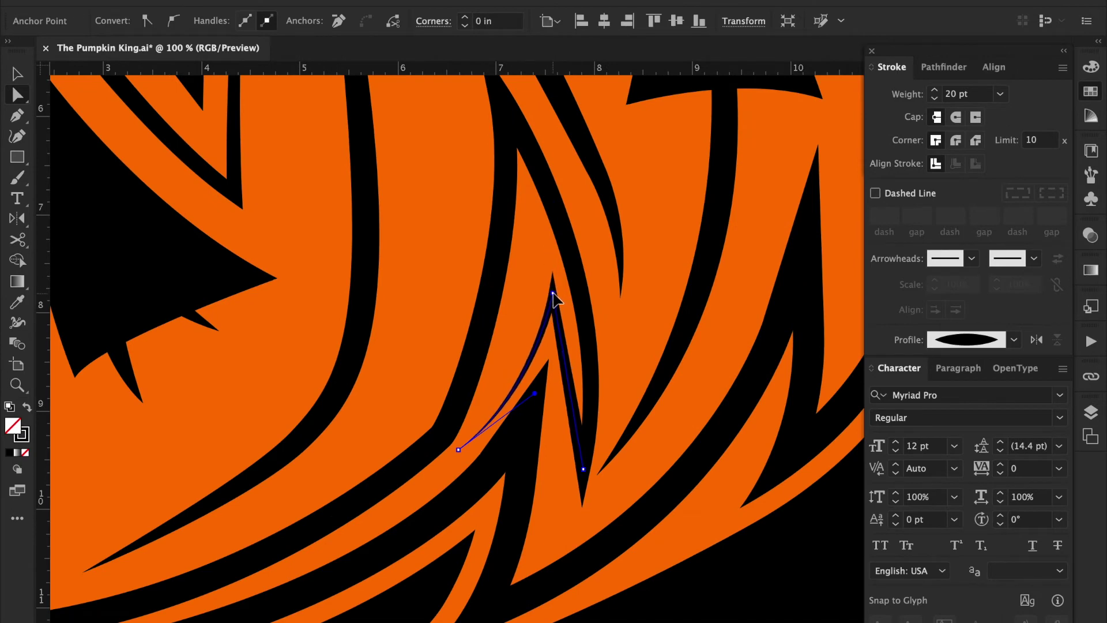
pyautogui.moveTo(531, 390); pyautogui.dragTo(594, 428)
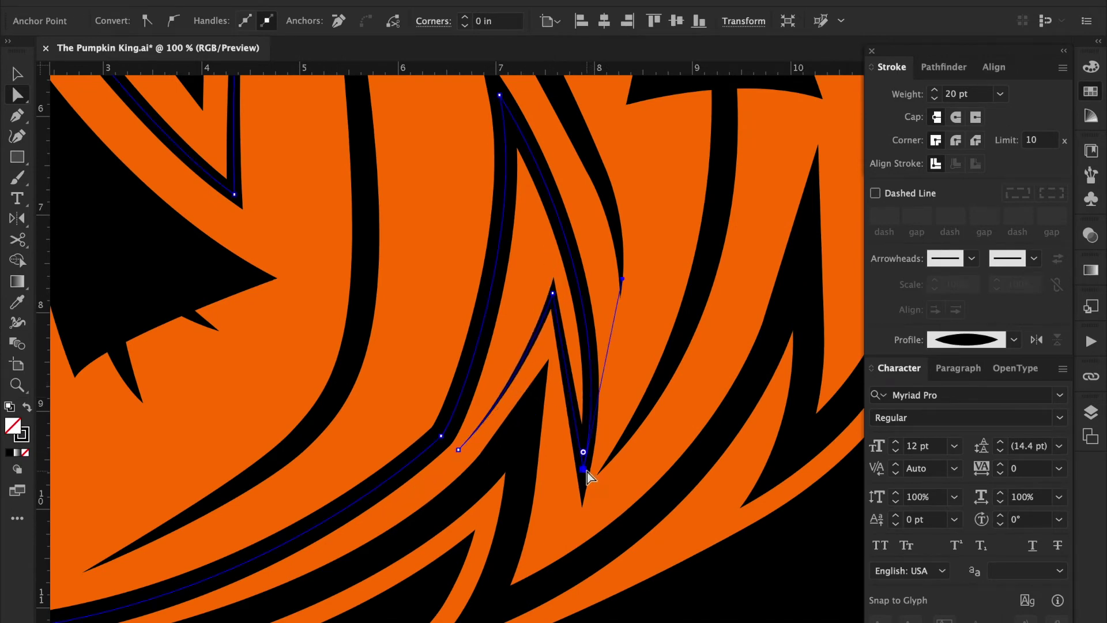
pyautogui.moveTo(587, 471); pyautogui.dragTo(576, 475)
pyautogui.moveTo(616, 286); pyautogui.dragTo(635, 272)
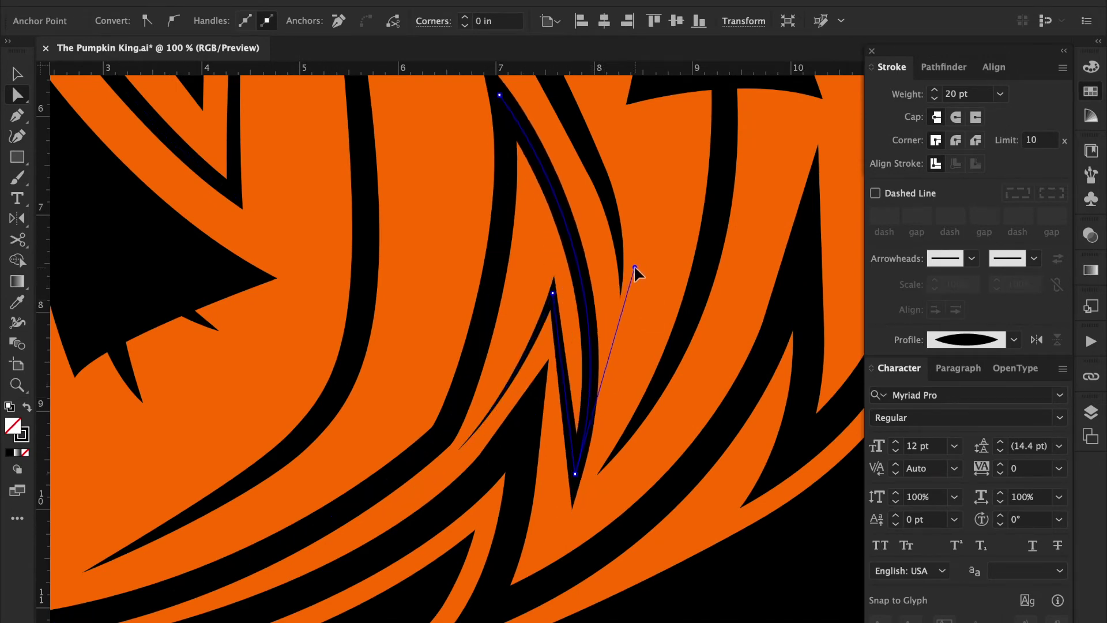
pyautogui.hotkey('ctrl', '-')
pyautogui.hotkey('ctrl', '-')
pyautogui.hotkey('ctrl', 'shift', 'a')
pyautogui.scroll(5, 625, 309)
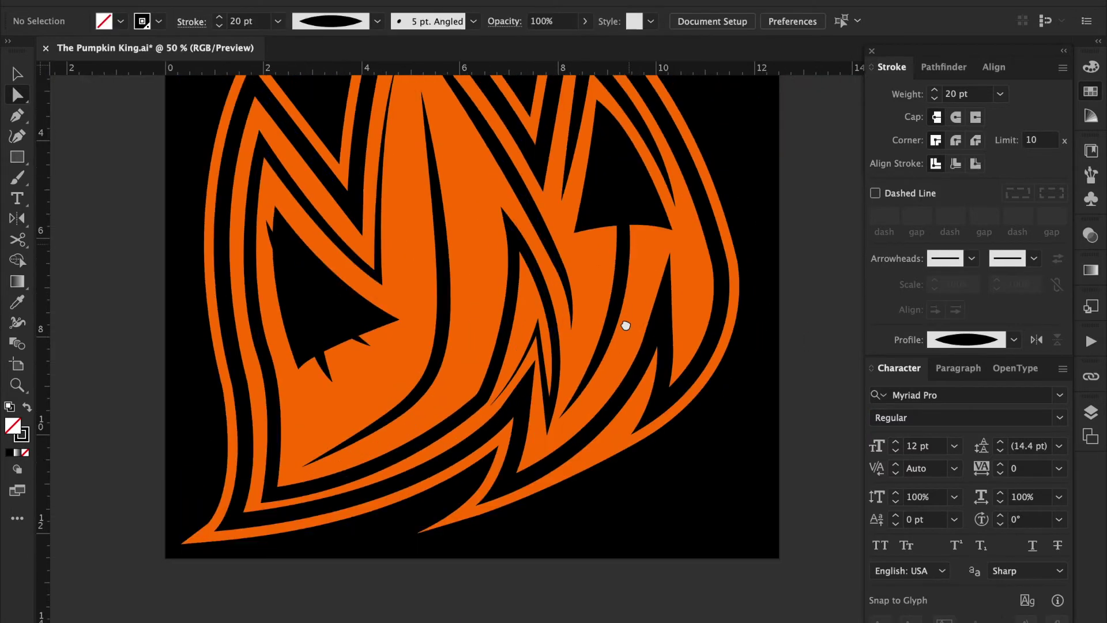
# - Expand the centre accent stroke into a filled black shape with Object > Expand Appearance
pyautogui.scroll(5, 619, 358)
pyautogui.scroll(-1, 620, 352)
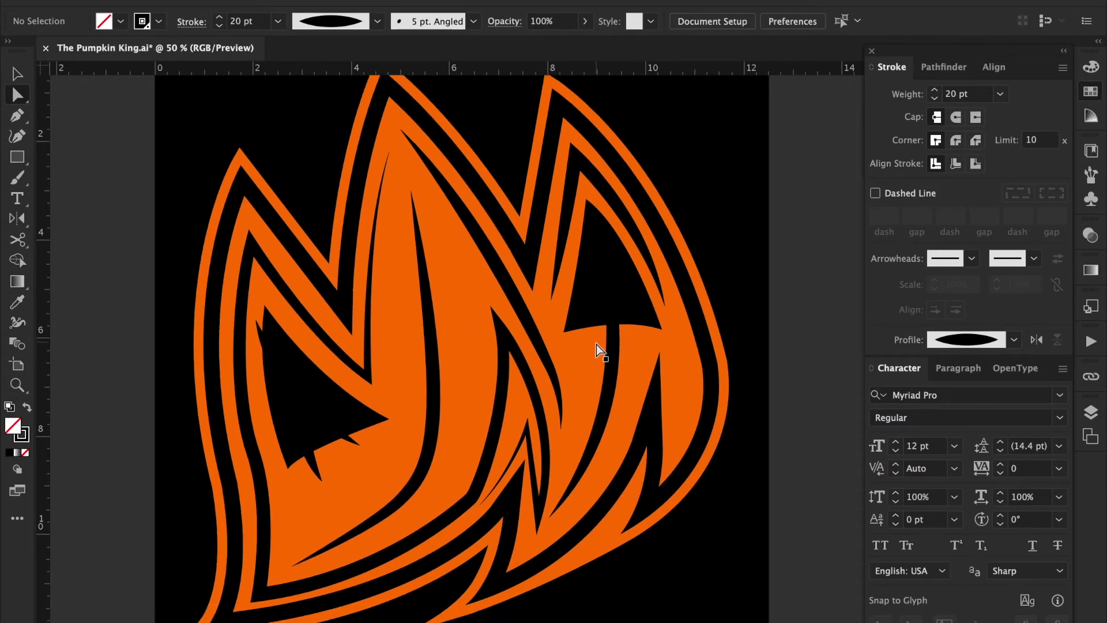
pyautogui.click(545, 416)
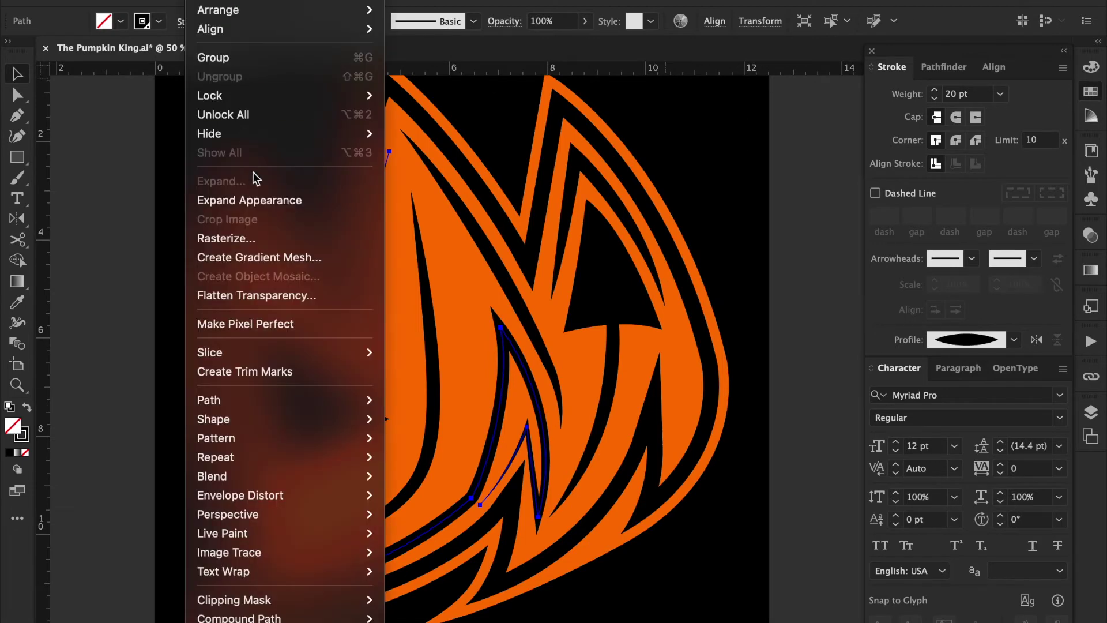
pyautogui.click(765, 190)
pyautogui.click(208, 1)
pyautogui.click(432, 438)
pyautogui.click(207, 1)
pyautogui.click(213, 57)
pyautogui.click(944, 67)
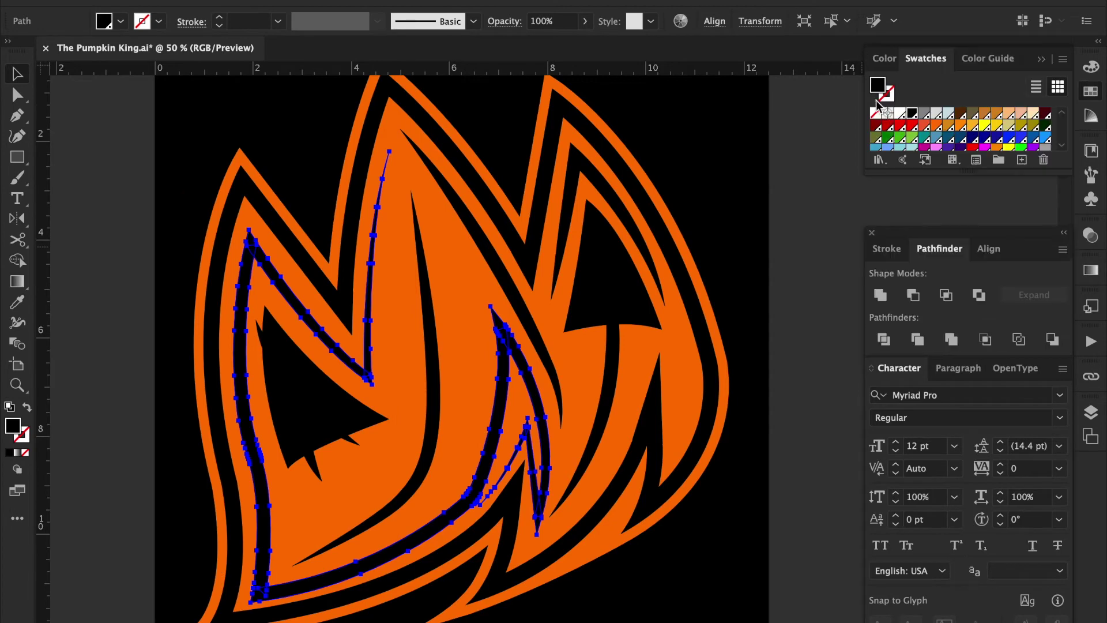
pyautogui.click(771, 355)
# - Start a pointed sliver path in the lower centre flame with a sharp top corner
pyautogui.press('p')
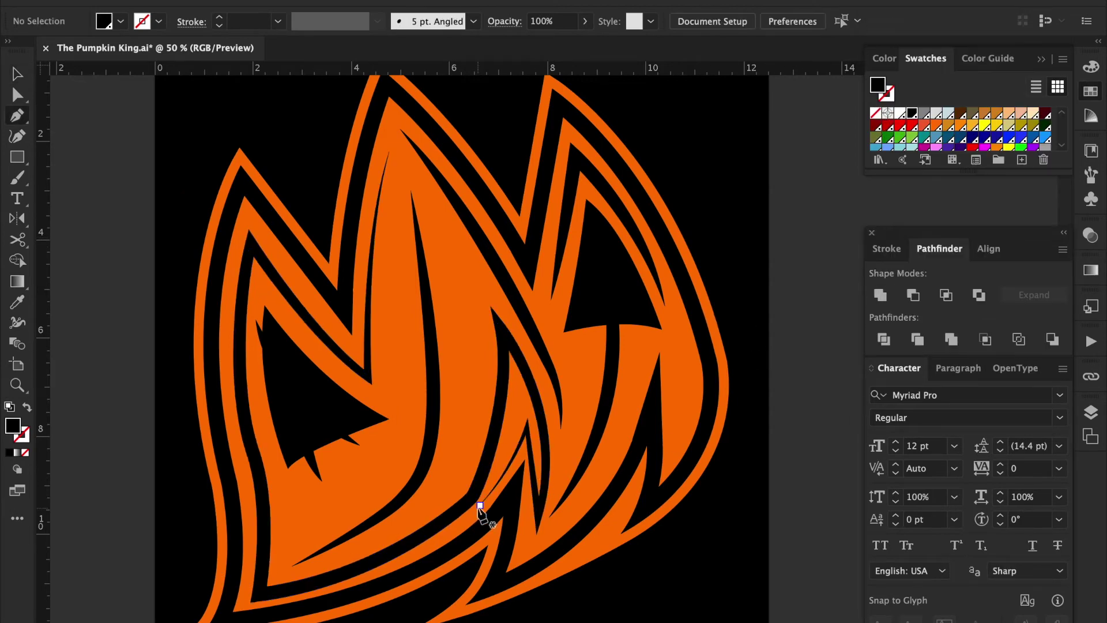
pyautogui.click(480, 504)
pyautogui.moveTo(514, 378); pyautogui.dragTo(514, 308)
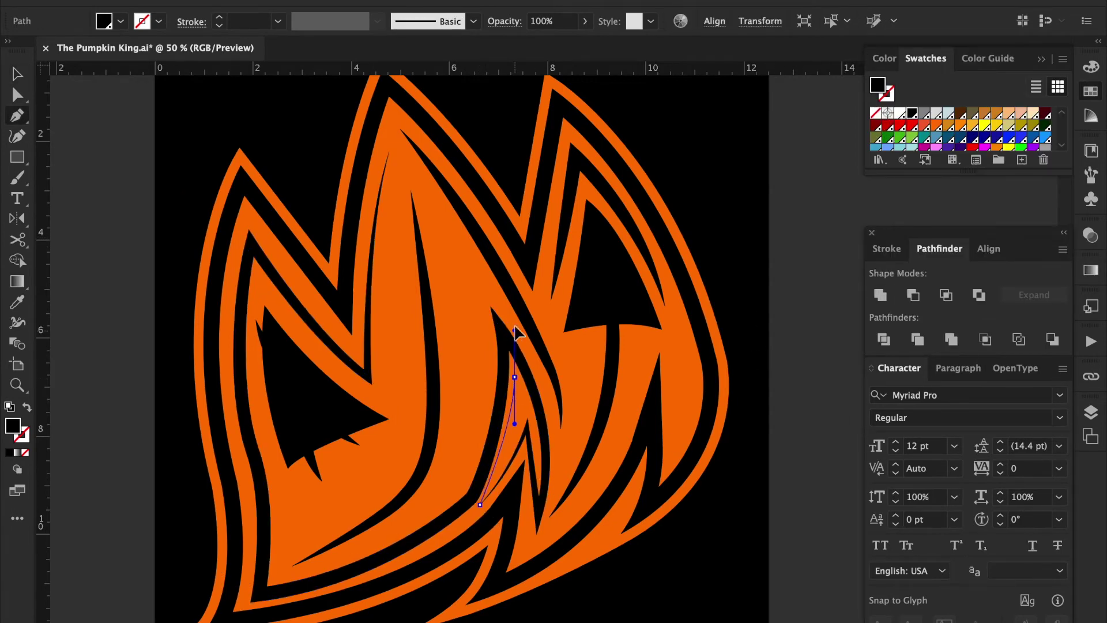
pyautogui.click(515, 378)
pyautogui.hotkey('shift', 'x')
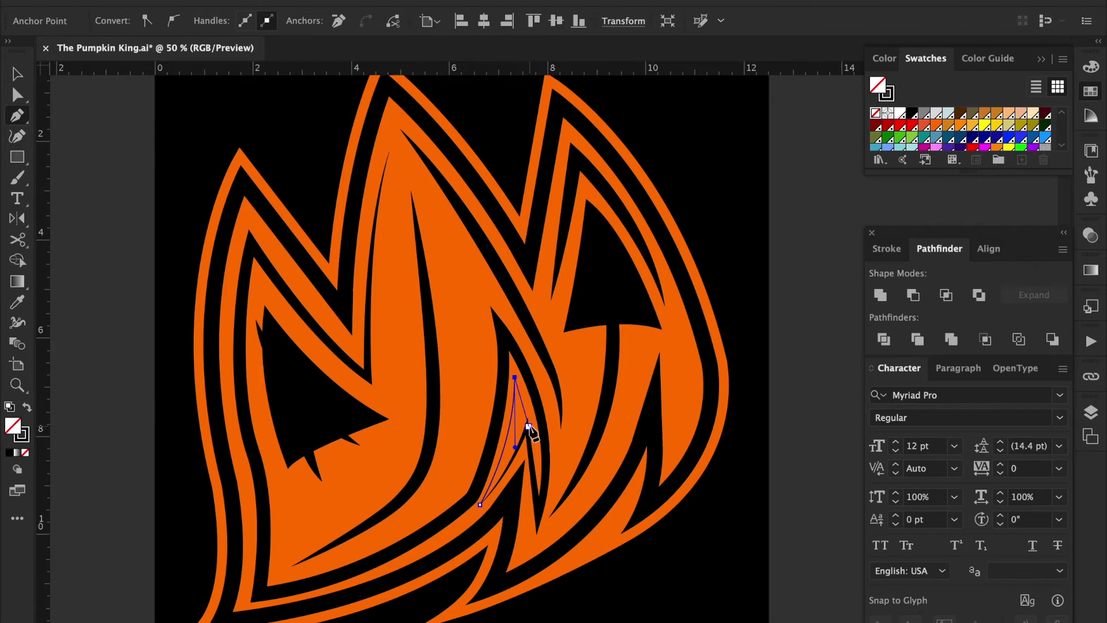
pyautogui.moveTo(541, 428); pyautogui.dragTo(545, 450)
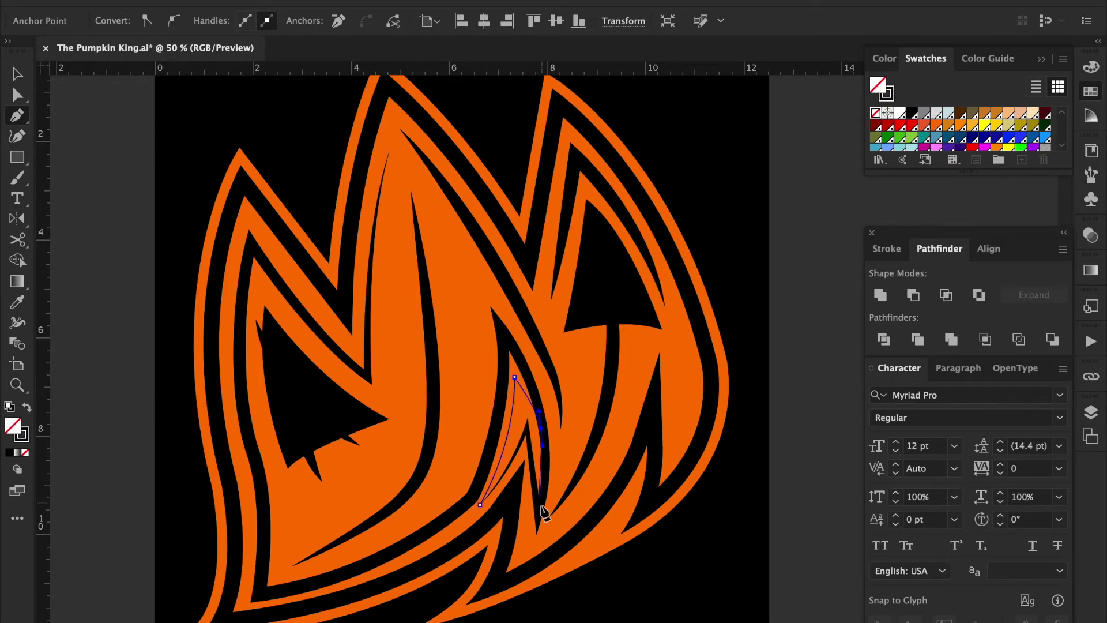
# - Close the sliver with curved and corner points and fill it solid black
pyautogui.hotkey('ctrl', '+')
pyautogui.hotkey('ctrl', '+')
pyautogui.moveTo(507, 334); pyautogui.dragTo(493, 410)
pyautogui.click(507, 335)
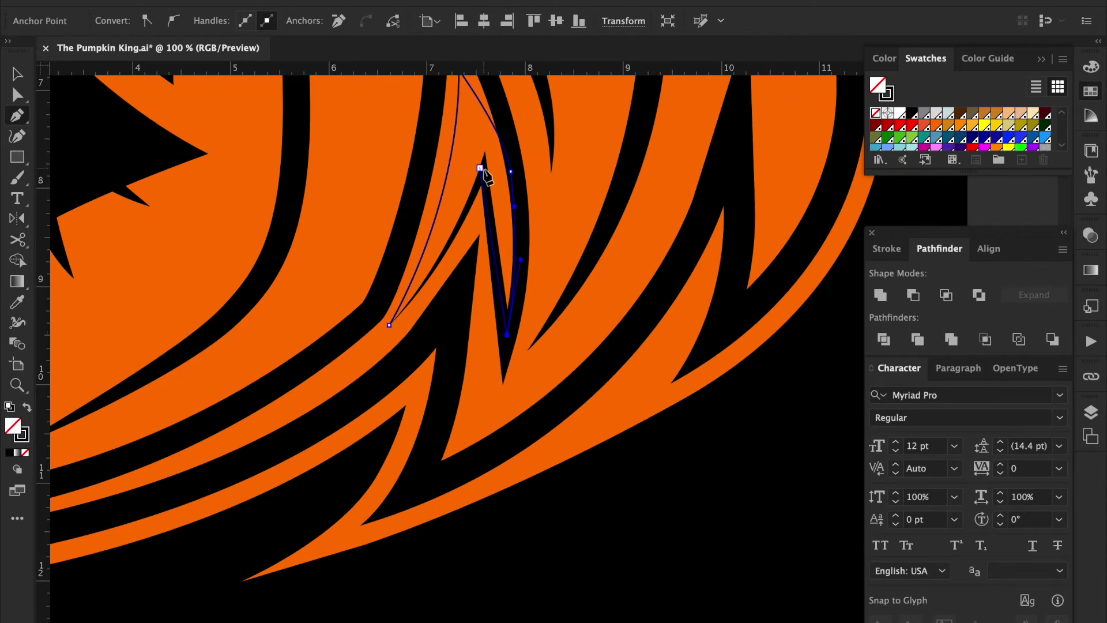
pyautogui.moveTo(389, 325); pyautogui.dragTo(323, 395)
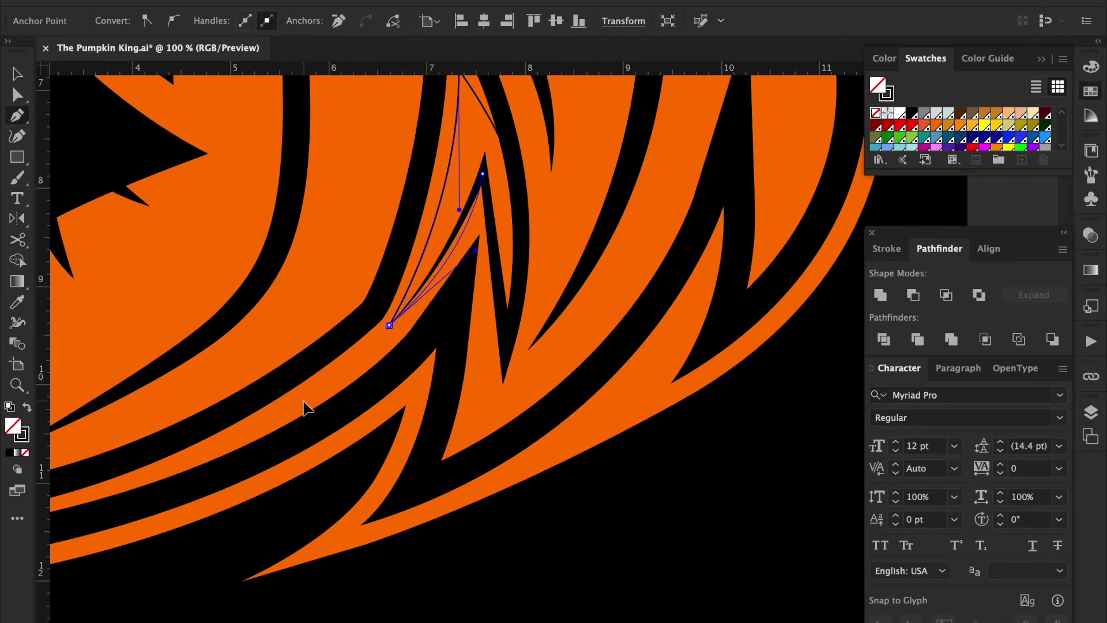
pyautogui.hotkey('shift', 'x')
pyautogui.hotkey('ctrl', '-')
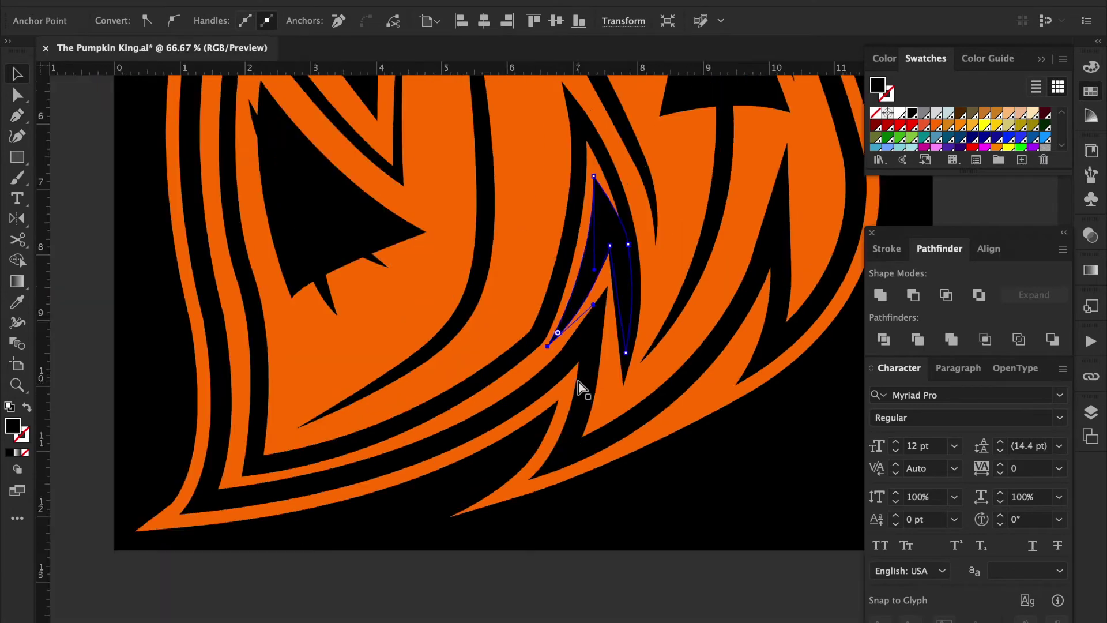
pyautogui.hotkey('ctrl', '-')
pyautogui.hotkey('ctrl', 'shift', 'a')
pyautogui.moveTo(692, 453); pyautogui.dragTo(493, 424)
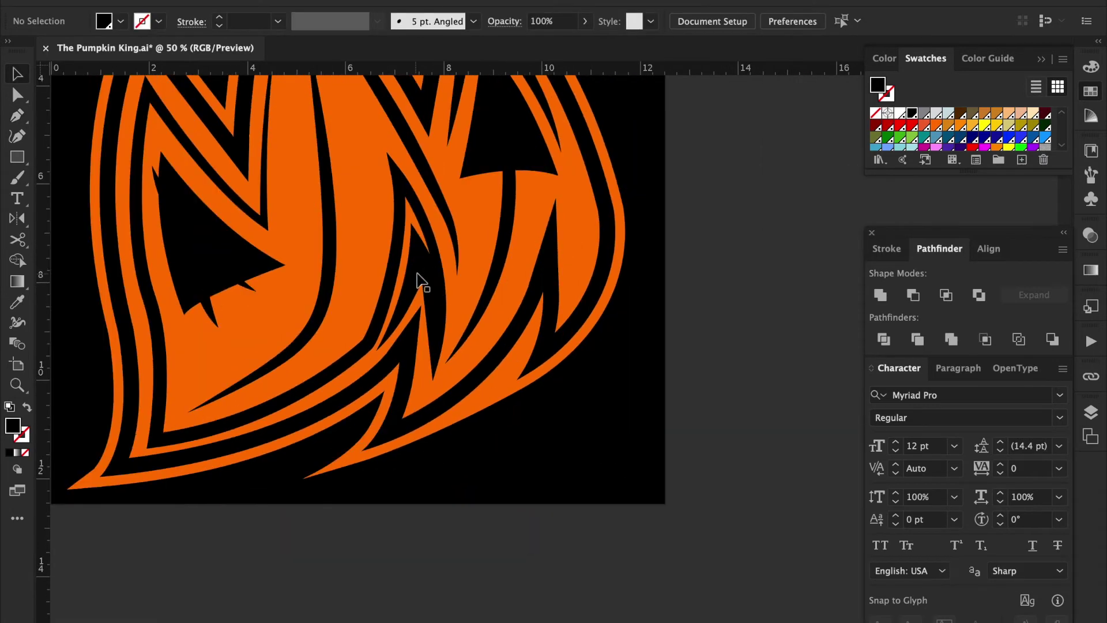
# - Select the black stripe path and zoom in on its junction with the sliver
pyautogui.click(426, 274)
pyautogui.press('a')
pyautogui.click(439, 265)
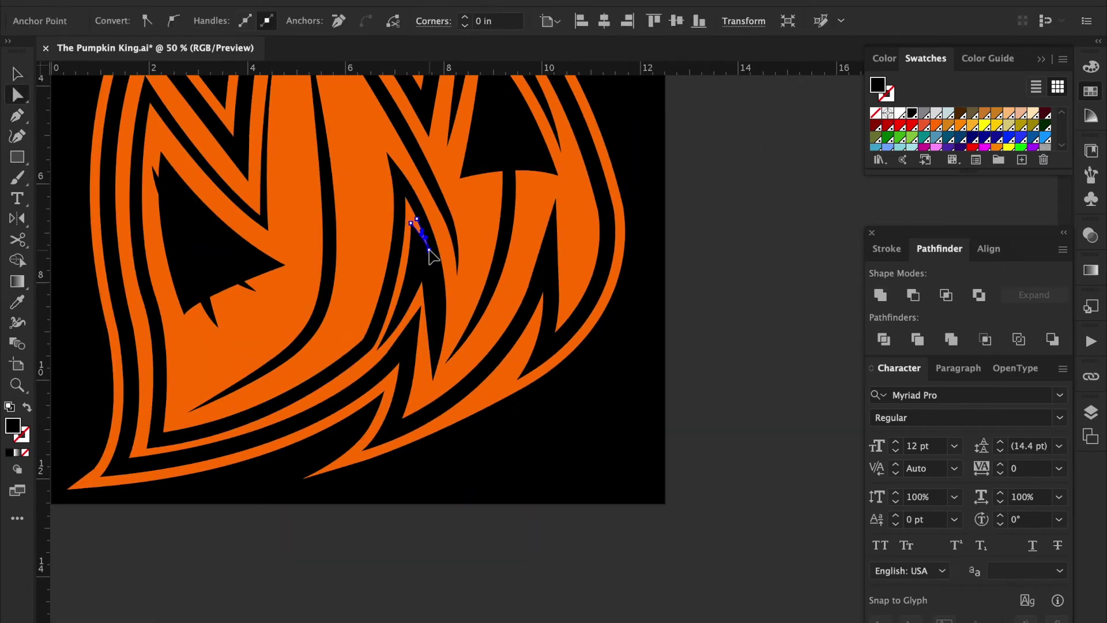
pyautogui.hotkey('ctrl', 'shift', 'a')
pyautogui.hotkey('ctrl', '+')
pyautogui.hotkey('ctrl', '+')
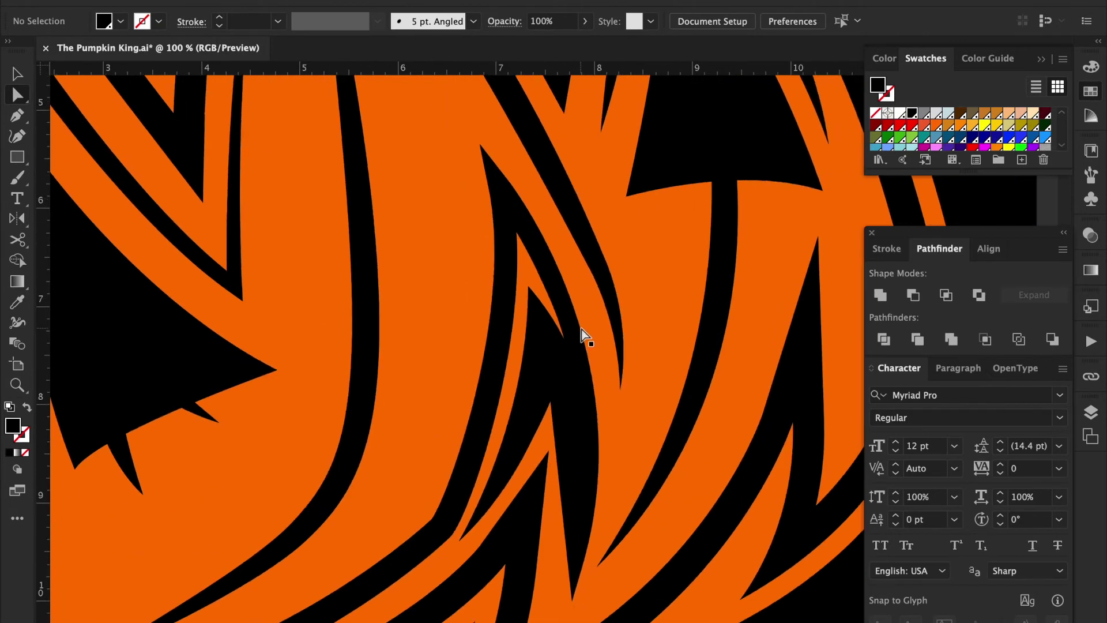
pyautogui.hotkey('ctrl', '-')
pyautogui.hotkey('ctrl', '-')
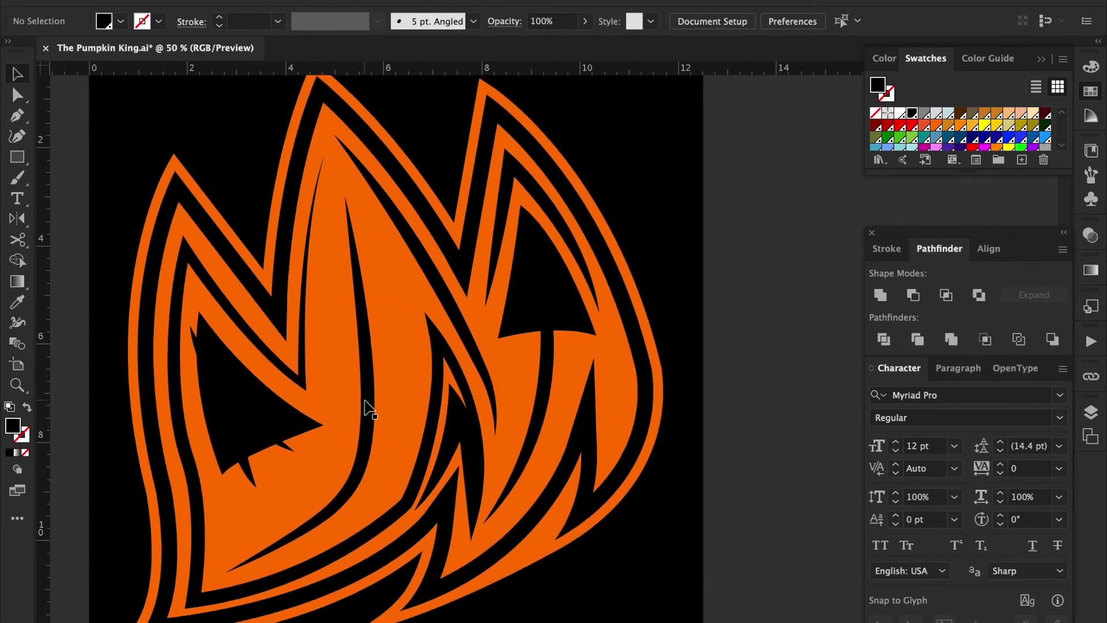
pyautogui.moveTo(368, 408); pyautogui.dragTo(390, 404)
pyautogui.hotkey('ctrl', 'shift', 'a')
pyautogui.press('p')
pyautogui.click(332, 162)
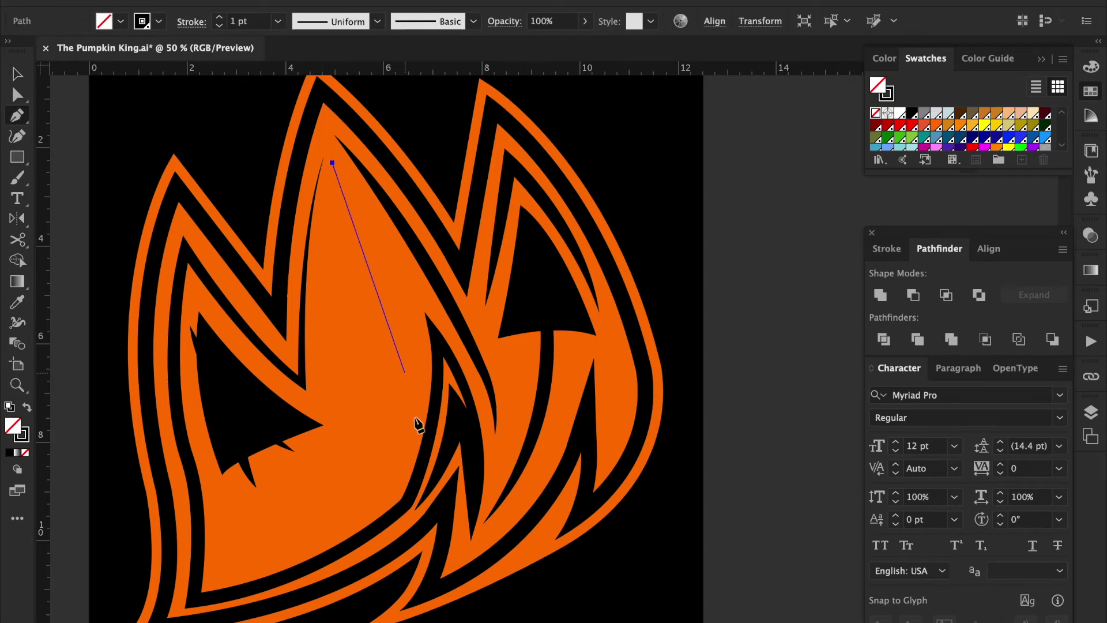
pyautogui.press('a')
pyautogui.click(410, 503)
pyautogui.hotkey('ctrl', '+')
pyautogui.hotkey('ctrl', '+')
pyautogui.moveTo(313, 189); pyautogui.dragTo(297, 142)
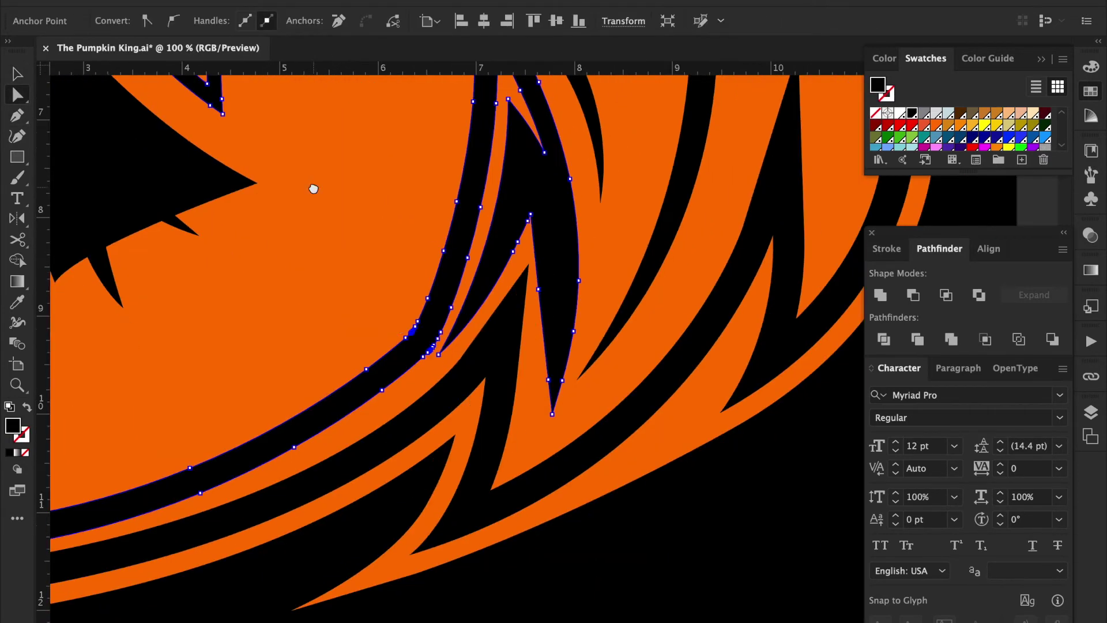
# - Remove the stray anchors where the stripe meets the accent sliver
pyautogui.keyDown('shift'); pyautogui.click(416, 332); pyautogui.keyUp('shift')
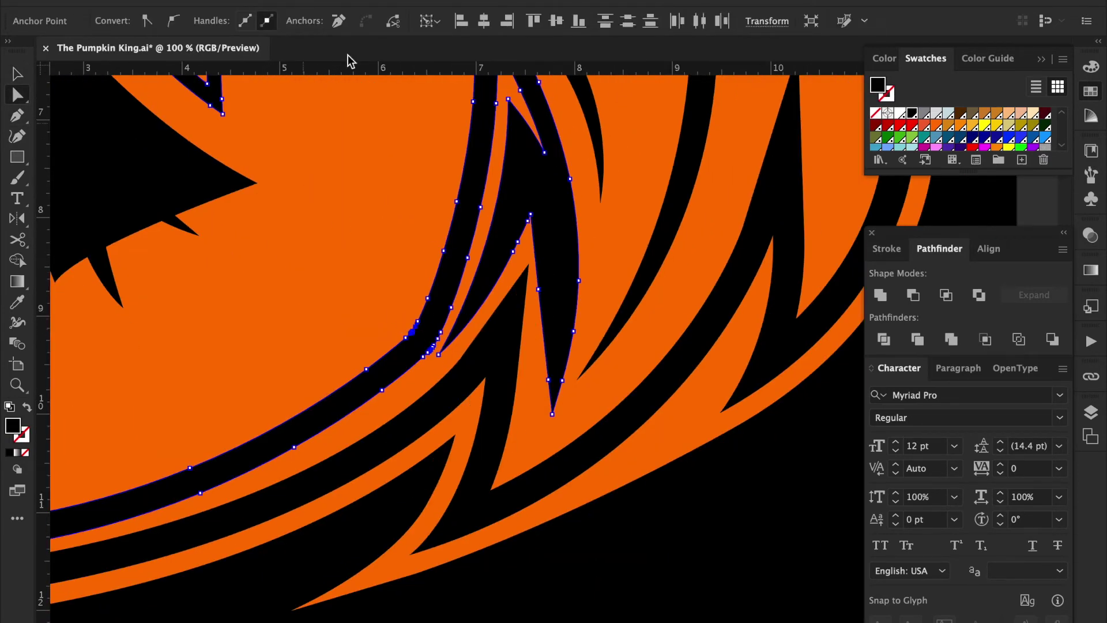
pyautogui.click(339, 21)
pyautogui.click(407, 337)
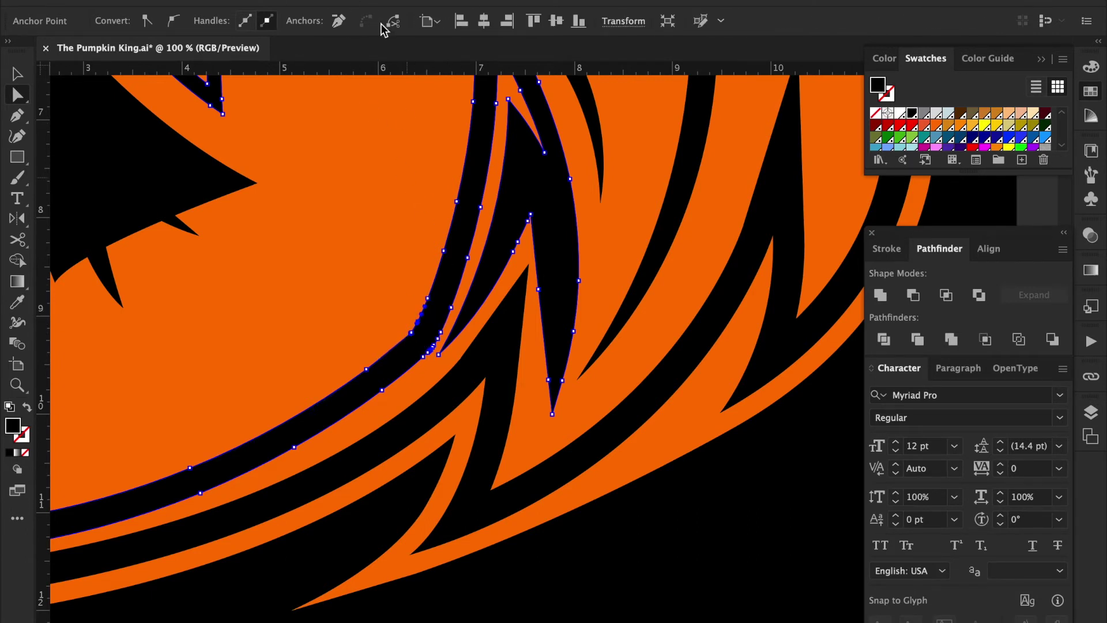
pyautogui.click(408, 336)
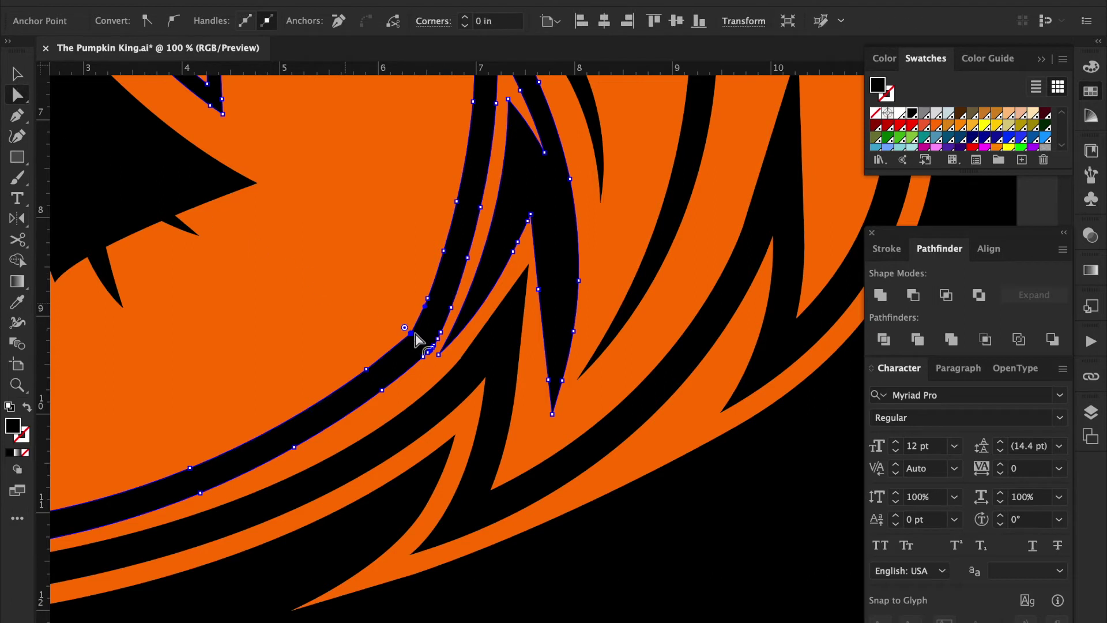
pyautogui.click(430, 340)
pyautogui.press('Delete')
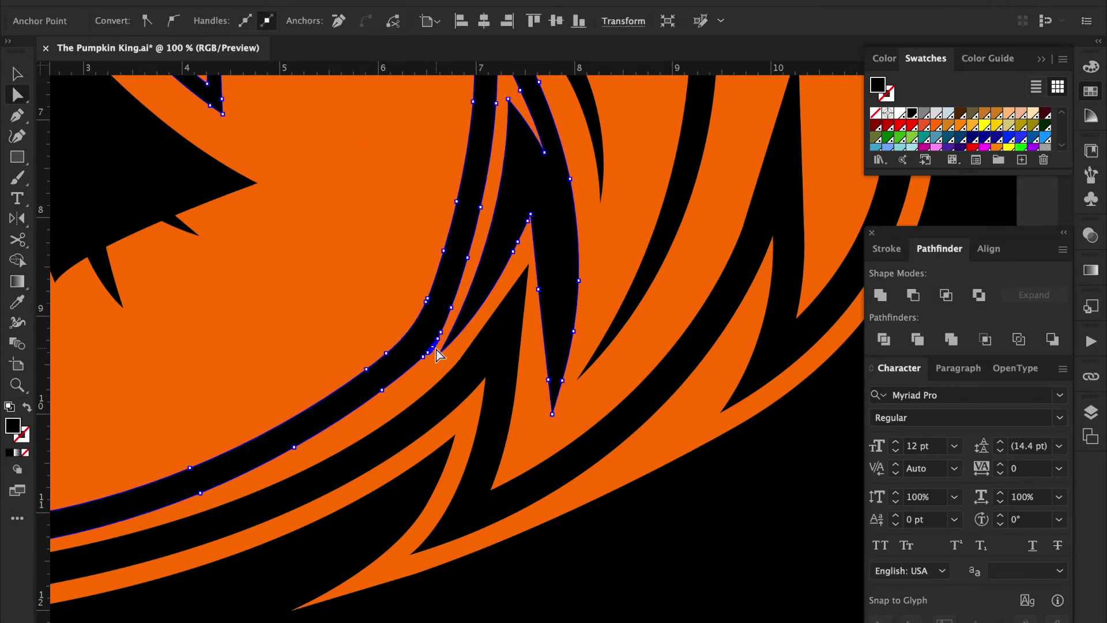
pyautogui.click(329, 23)
pyautogui.click(429, 352)
pyautogui.click(445, 342)
# - Remove the last extra junction anchor and round the corner with the corner widget
pyautogui.click(429, 351)
pyautogui.click(366, 92)
pyautogui.click(429, 351)
pyautogui.click(338, 21)
pyautogui.click(428, 350)
pyautogui.moveTo(425, 349); pyautogui.dragTo(124, 193)
pyautogui.hotkey('ctrl', '0')
pyautogui.click(218, 181)
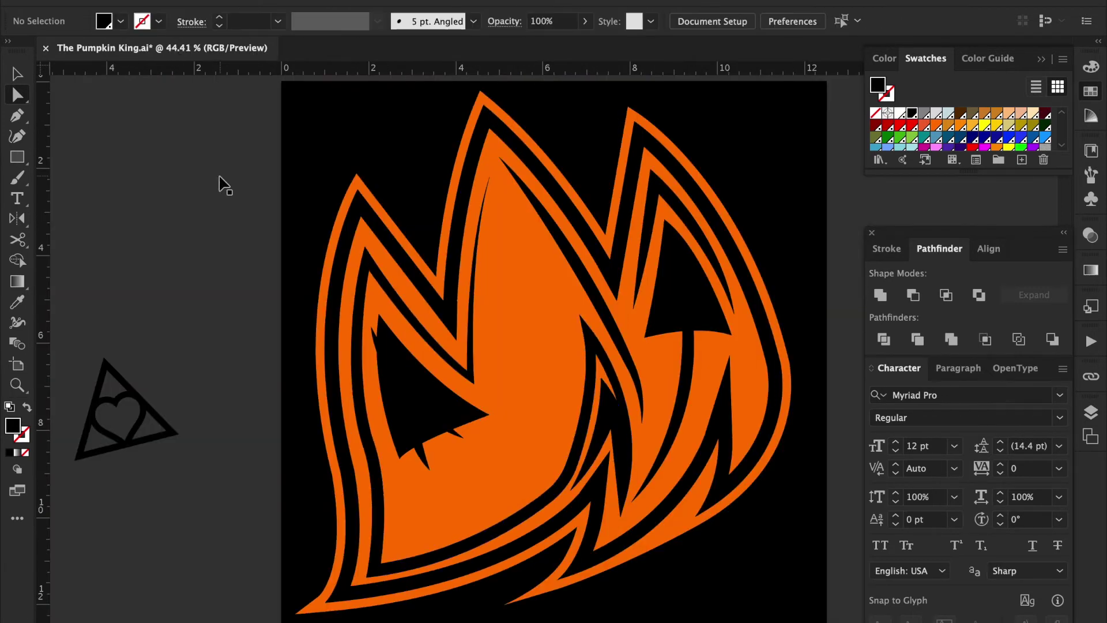
# - Draw a curved path from the middle flame's tip down toward the lower left
pyautogui.hotkey('ctrl', '1')
pyautogui.moveTo(443, 70)
pyautogui.mouseDown()
pyautogui.moveTo(584, 240)
pyautogui.moveTo(471, 374)
pyautogui.mouseUp()
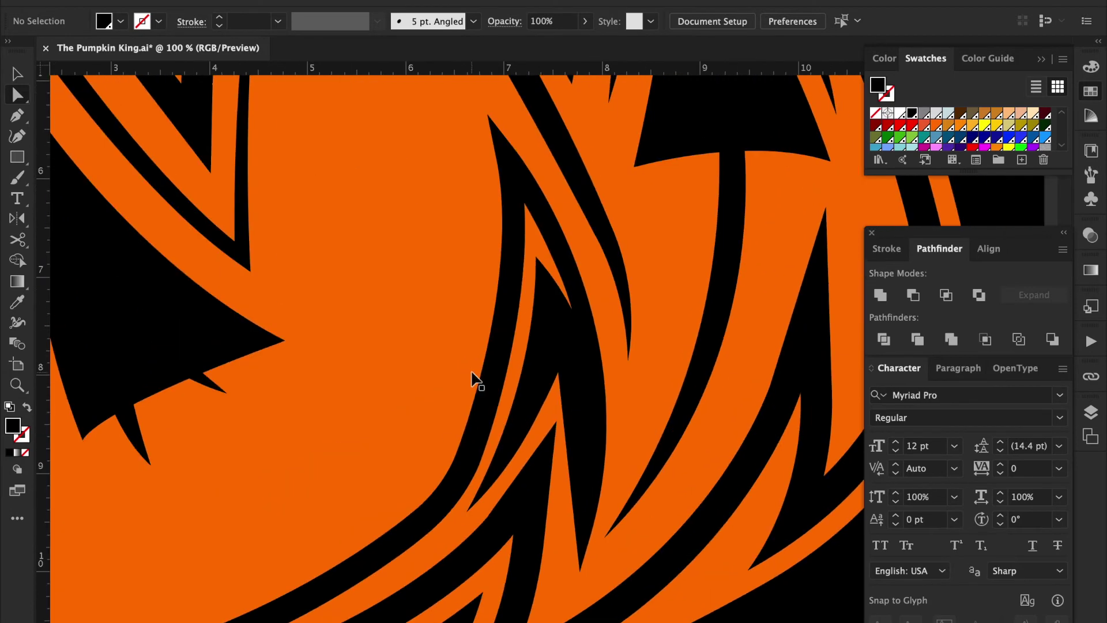
pyautogui.hotkey('ctrl', '-')
pyautogui.hotkey('ctrl', '-')
pyautogui.press('p')
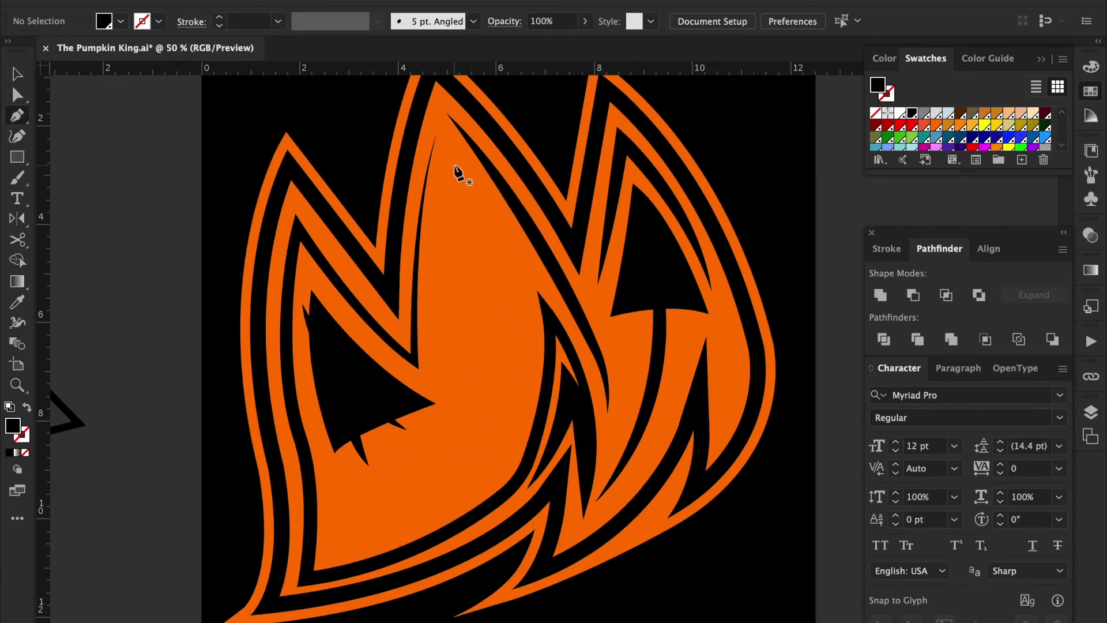
pyautogui.click(455, 166)
pyautogui.moveTo(481, 378); pyautogui.dragTo(478, 441)
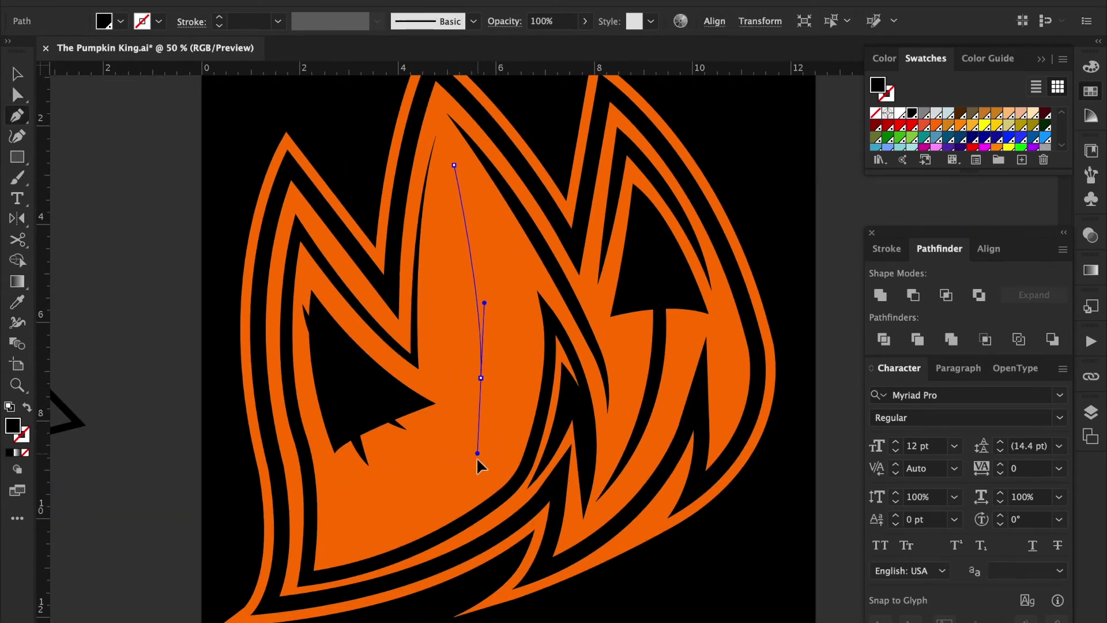
pyautogui.moveTo(335, 548); pyautogui.dragTo(238, 594)
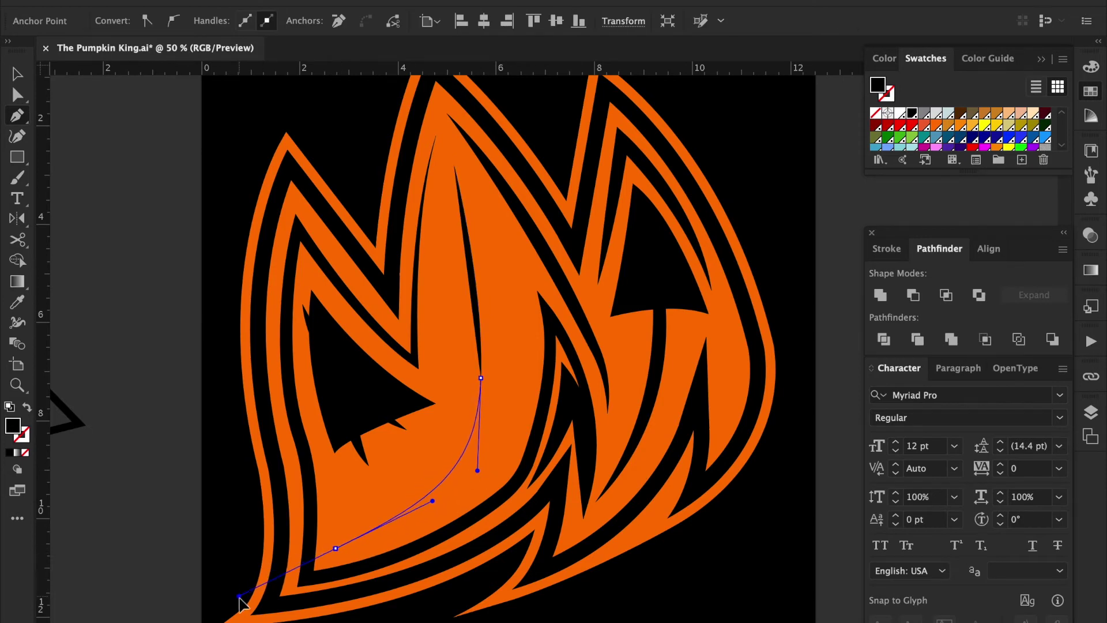
# - Give the new curve the 20 pt black stroke and a tapered width profile
pyautogui.hotkey('shift', 'x')
pyautogui.press('i')
pyautogui.click(574, 295)
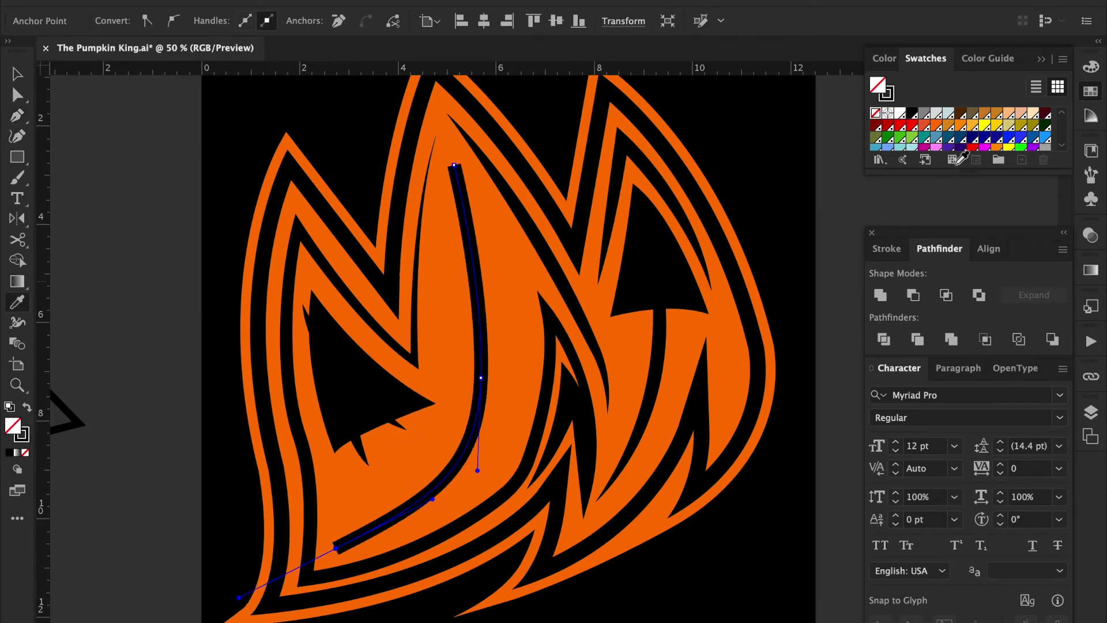
pyautogui.click(886, 249)
pyautogui.click(1014, 339)
pyautogui.click(957, 369)
pyautogui.press('v')
pyautogui.hotkey('ctrl', 'shift', 'a')
pyautogui.moveTo(760, 414)
pyautogui.mouseDown()
pyautogui.moveTo(741, 409)
pyautogui.moveTo(728, 426)
pyautogui.mouseUp()
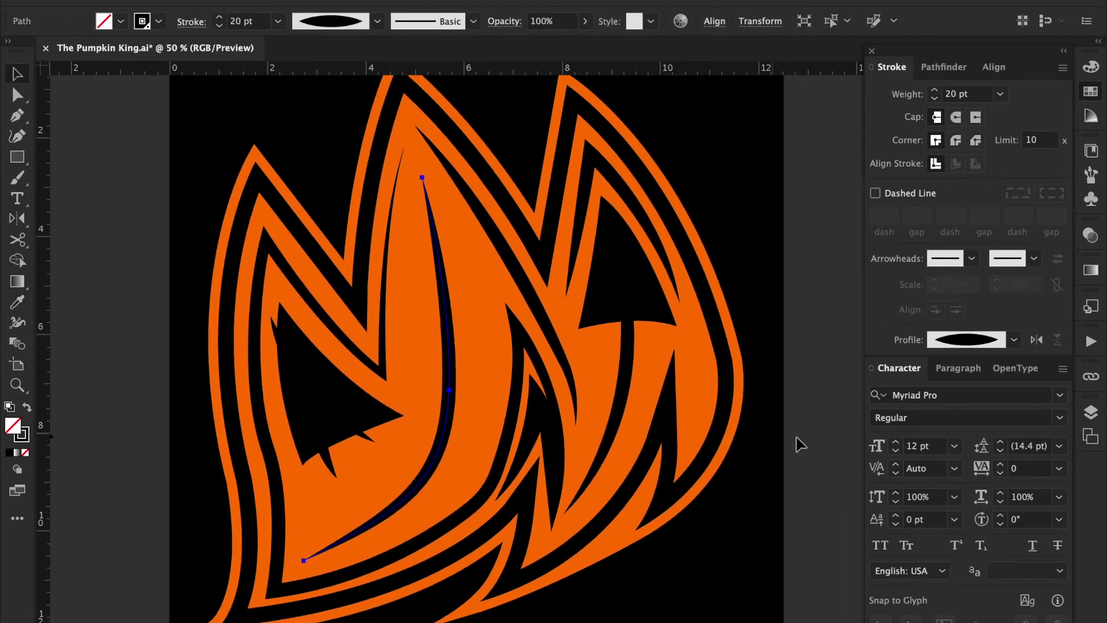
pyautogui.press('p')
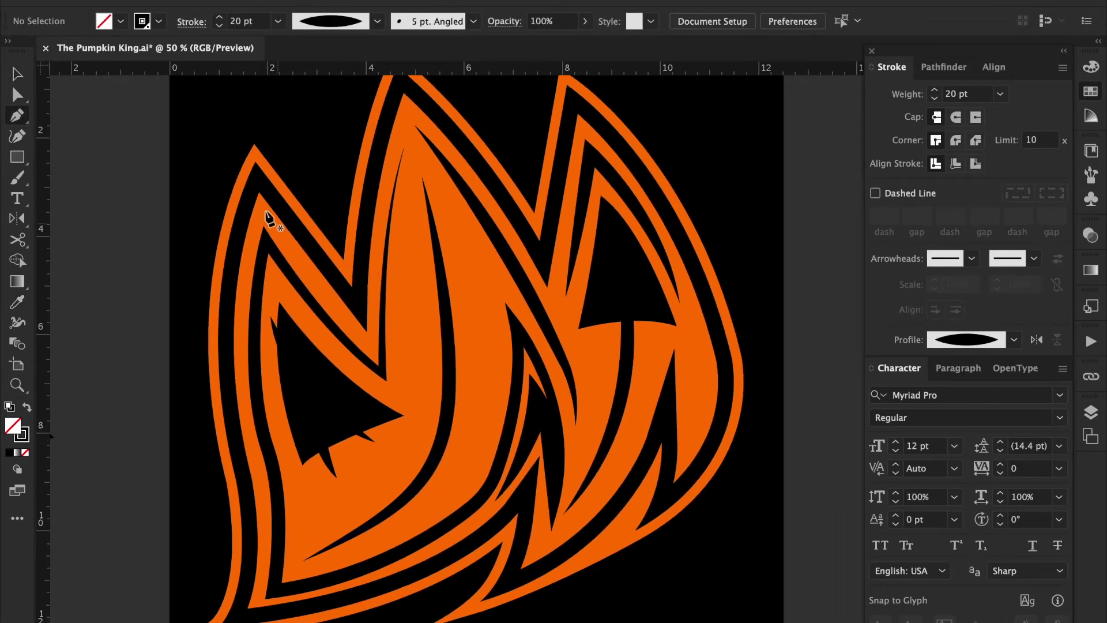
# - Draw a curved path down the left flame, past the left cutout and back up
pyautogui.click(261, 205)
pyautogui.moveTo(345, 460)
pyautogui.mouseDown()
pyautogui.moveTo(384, 513)
pyautogui.moveTo(362, 478)
pyautogui.mouseUp()
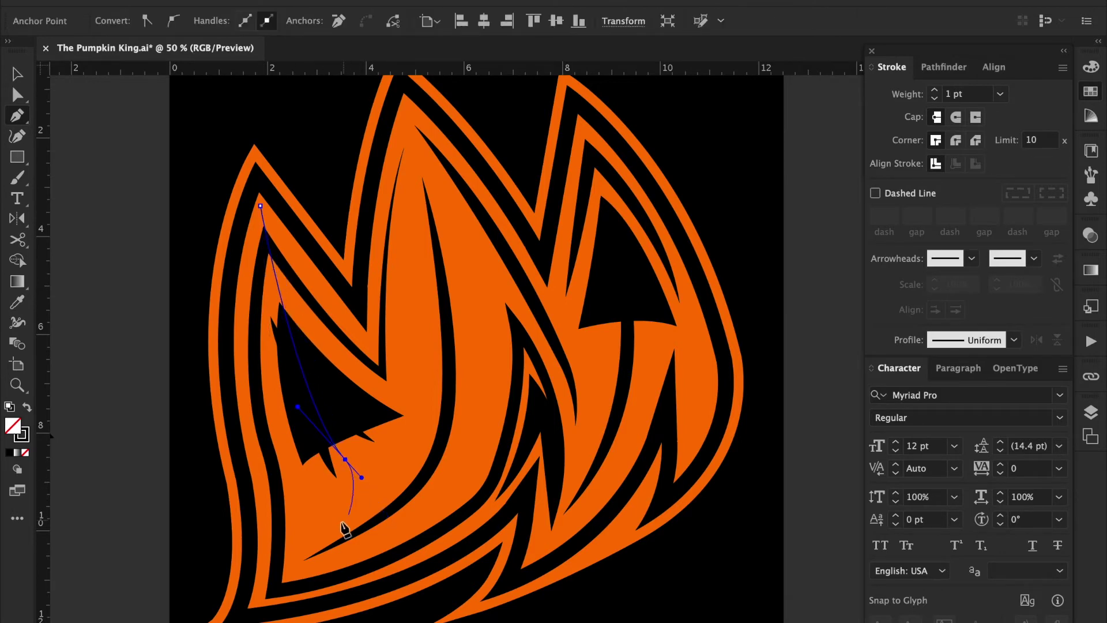
pyautogui.click(313, 533)
pyautogui.moveTo(286, 441); pyautogui.dragTo(278, 433)
pyautogui.hotkey('ctrl', 'z')
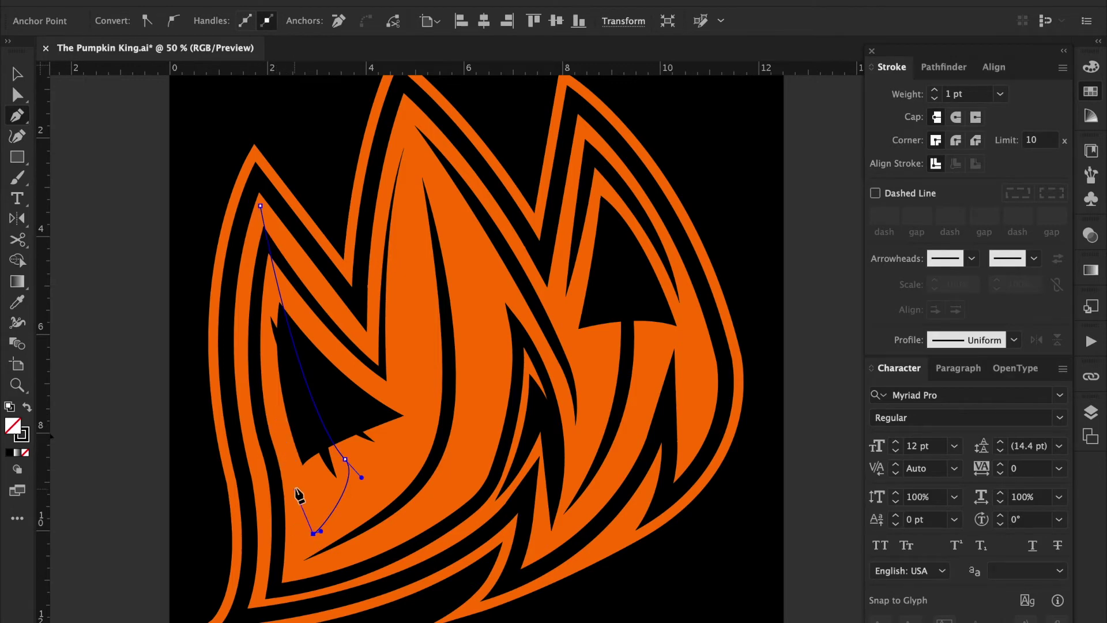
pyautogui.moveTo(293, 476); pyautogui.dragTo(289, 445)
pyautogui.moveTo(269, 383); pyautogui.dragTo(265, 353)
# - Apply the 20 pt black stroke and tapered width profile to the left-flame line
pyautogui.press('i')
pyautogui.click(511, 357)
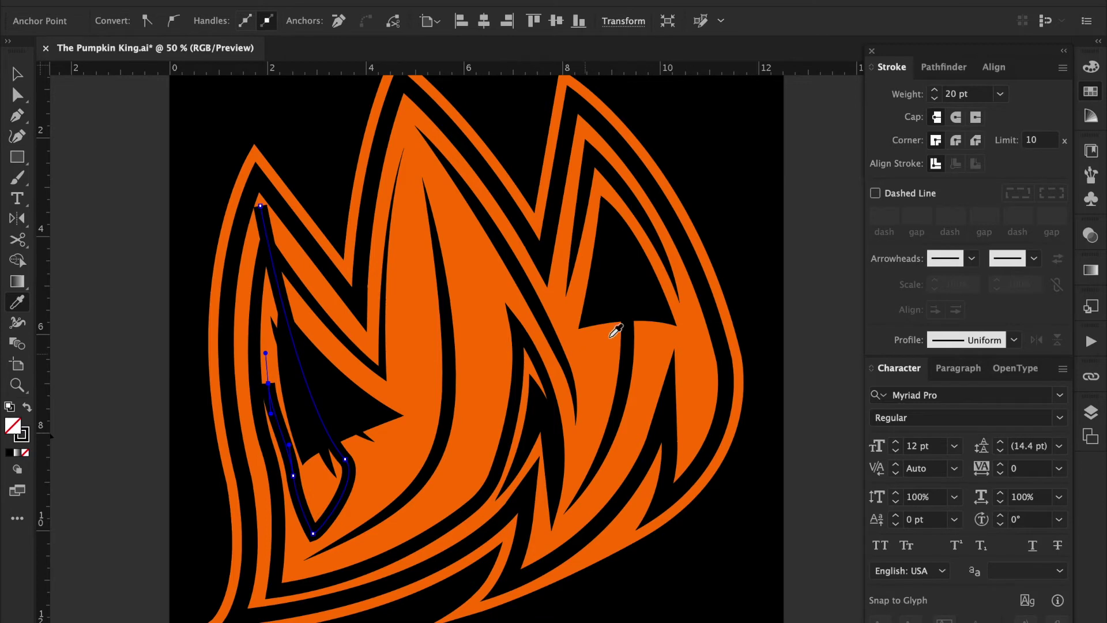
pyautogui.click(1014, 340)
pyautogui.click(957, 375)
pyautogui.press('v')
pyautogui.click(816, 383)
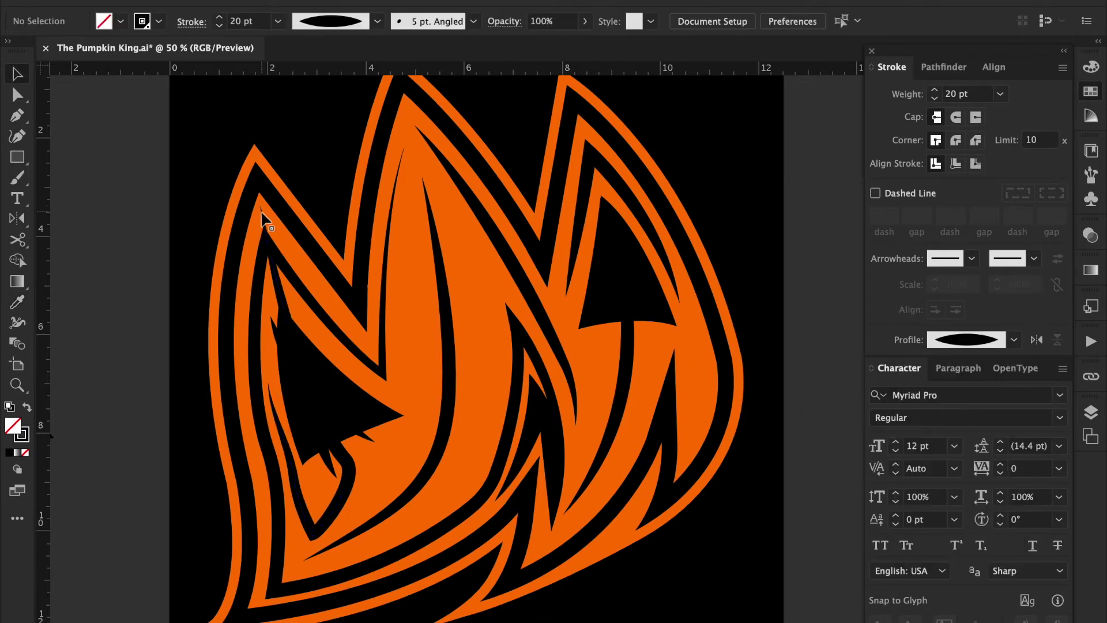
# - Pull the left line's top anchor up to the flame's apex and adjust its curve
pyautogui.click(262, 212)
pyautogui.press('a')
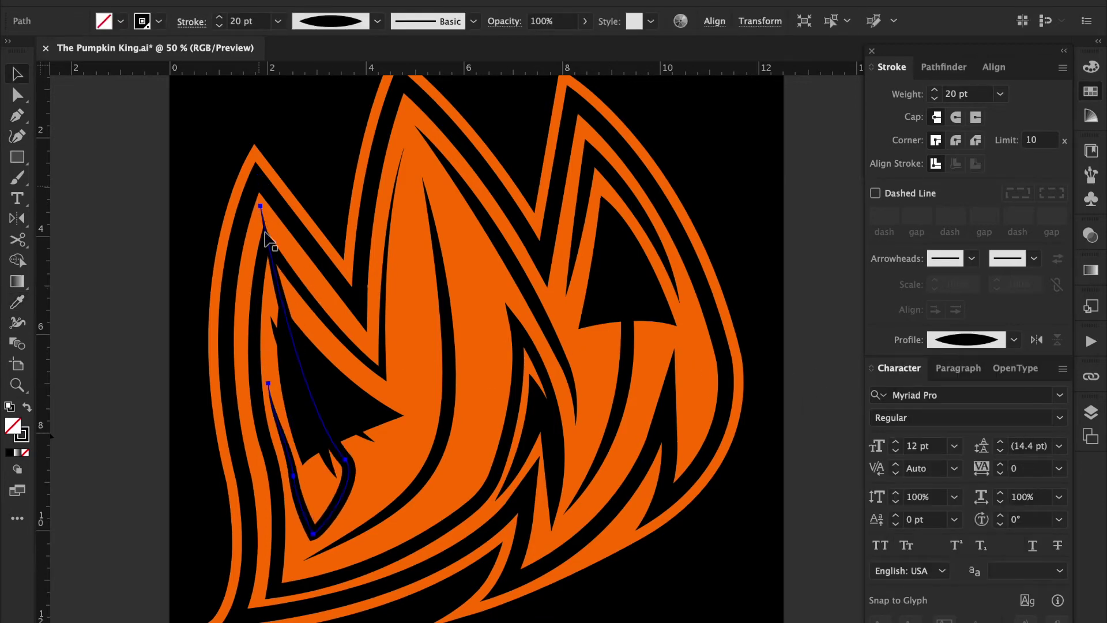
pyautogui.moveTo(260, 205); pyautogui.dragTo(257, 186)
pyautogui.click(805, 271)
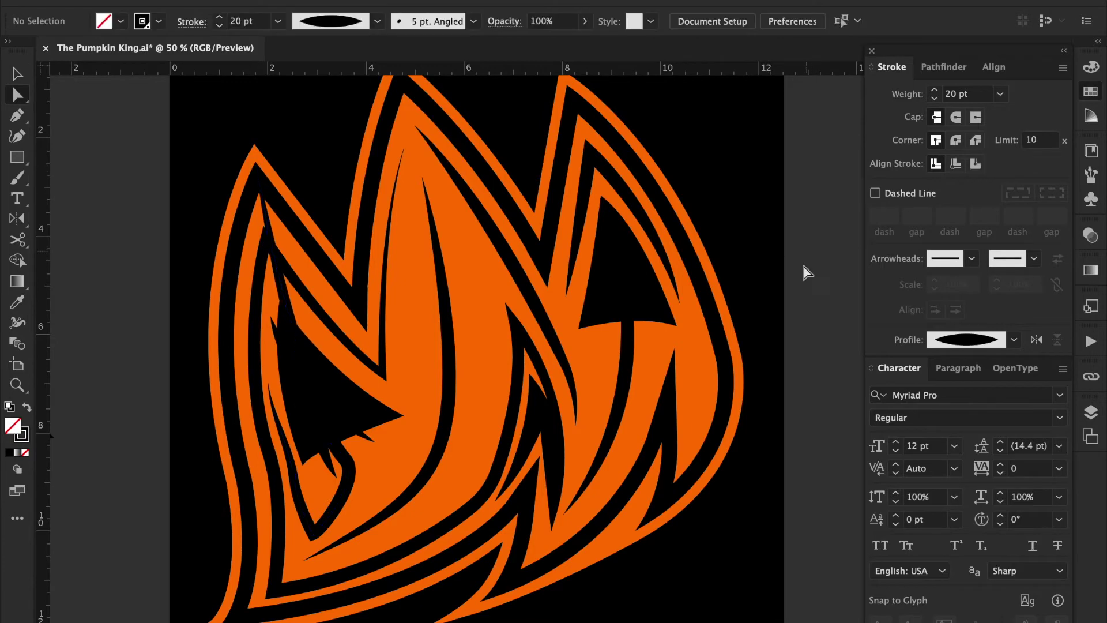
pyautogui.moveTo(269, 212); pyautogui.dragTo(261, 166)
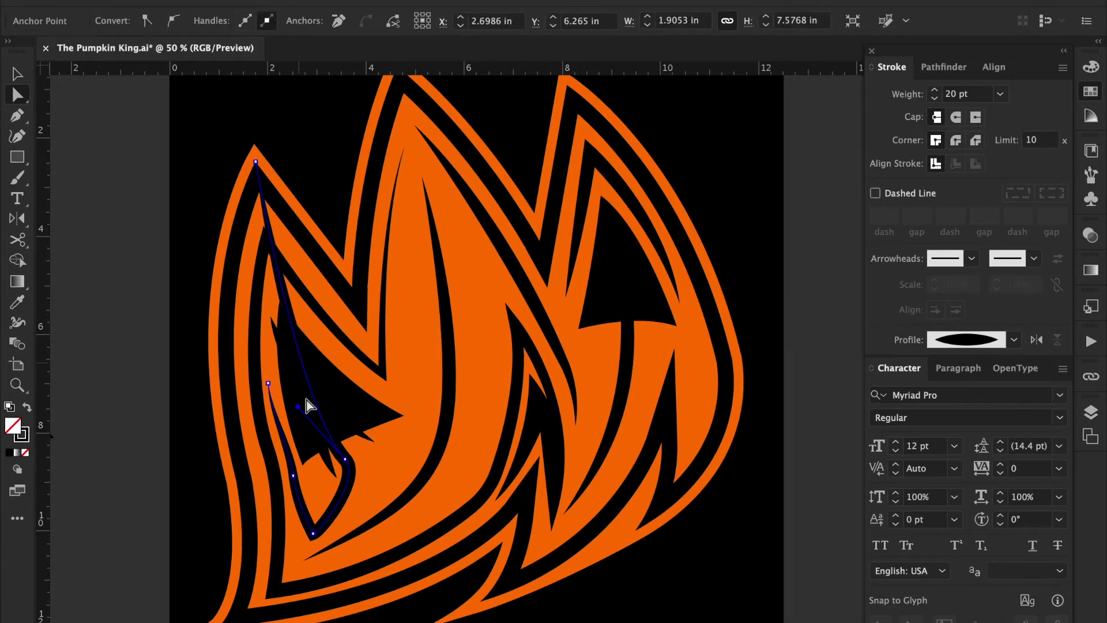
pyautogui.moveTo(292, 398); pyautogui.dragTo(286, 391)
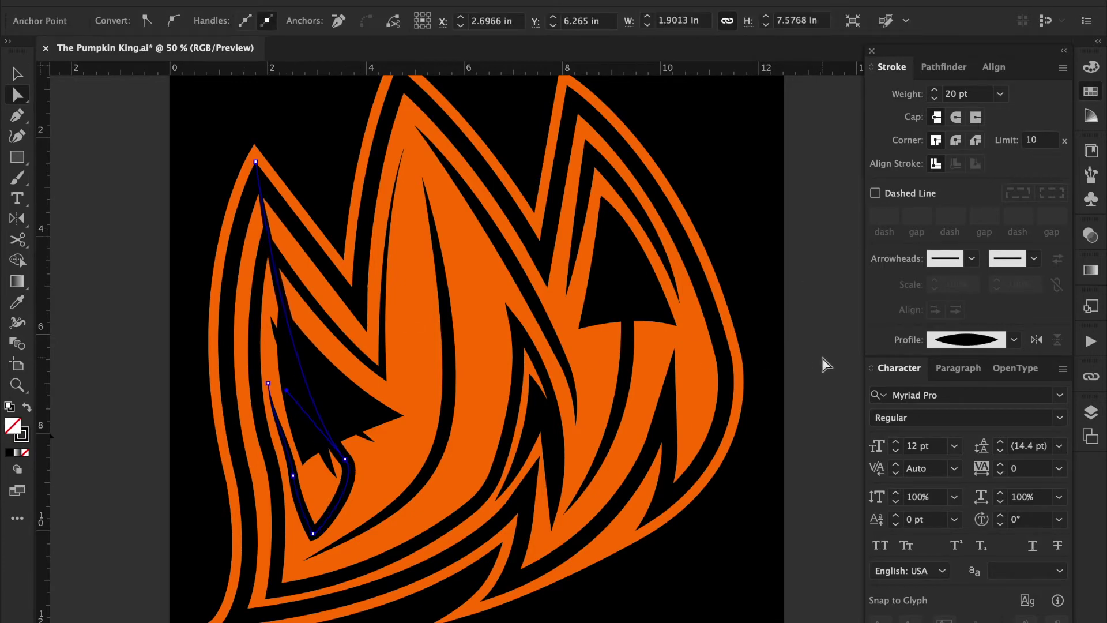
pyautogui.click(748, 341)
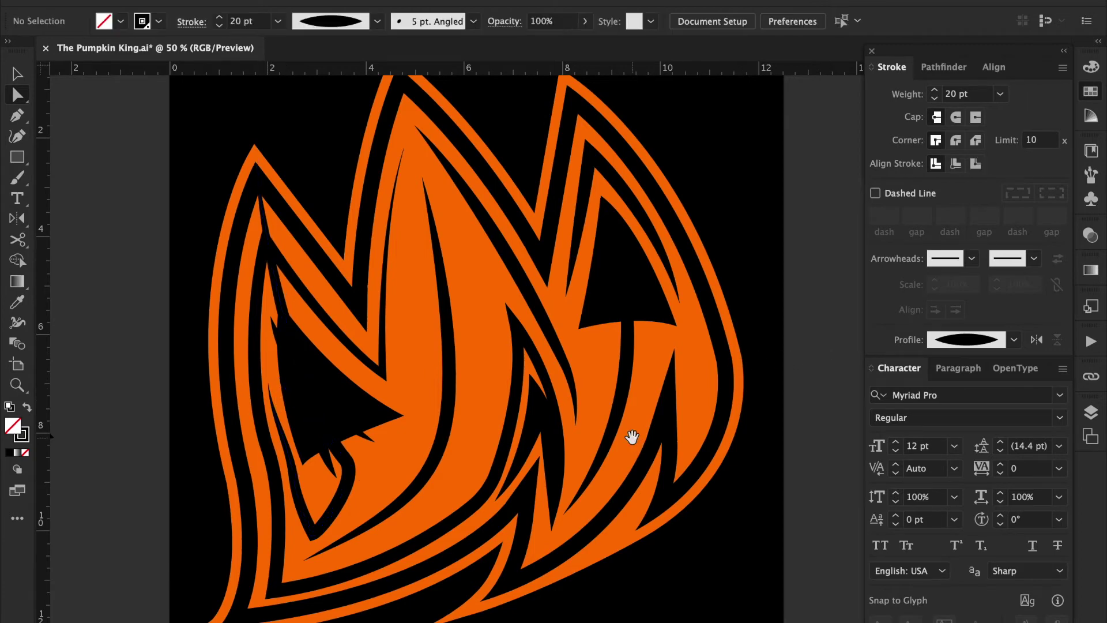
# - Move the middle flame line's top anchor up toward the tip
pyautogui.scroll(-3, 535, 388)
pyautogui.scroll(1, 326, 453)
pyautogui.click(333, 460)
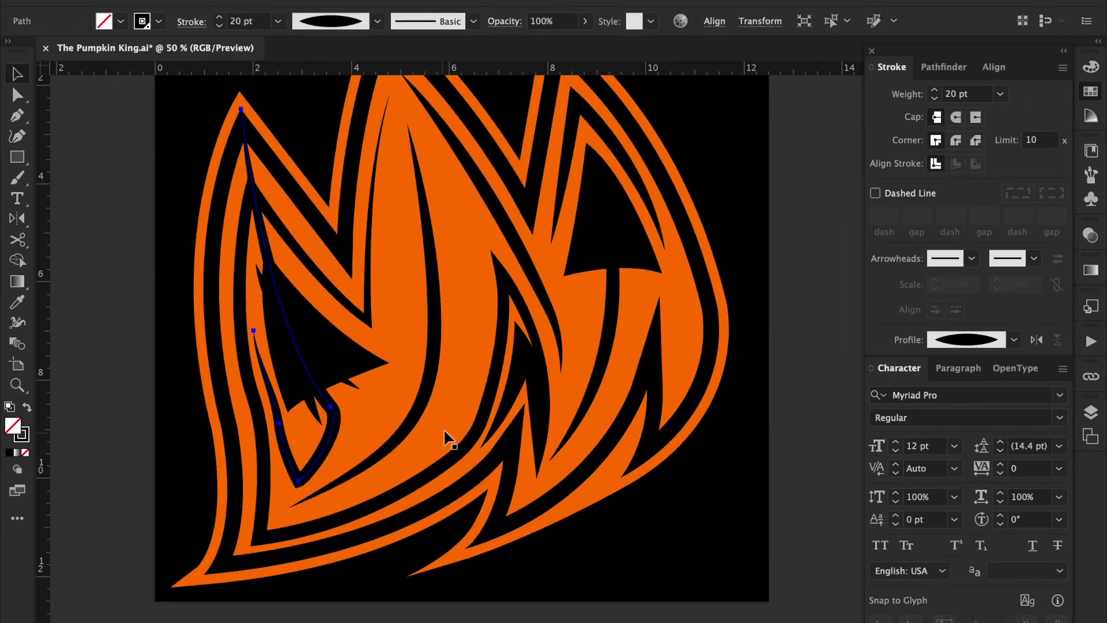
pyautogui.click(630, 347)
pyautogui.moveTo(630, 346)
pyautogui.mouseDown()
pyautogui.moveTo(513, 392)
pyautogui.moveTo(540, 449)
pyautogui.mouseUp()
pyautogui.press('a')
pyautogui.moveTo(306, 219); pyautogui.dragTo(293, 176)
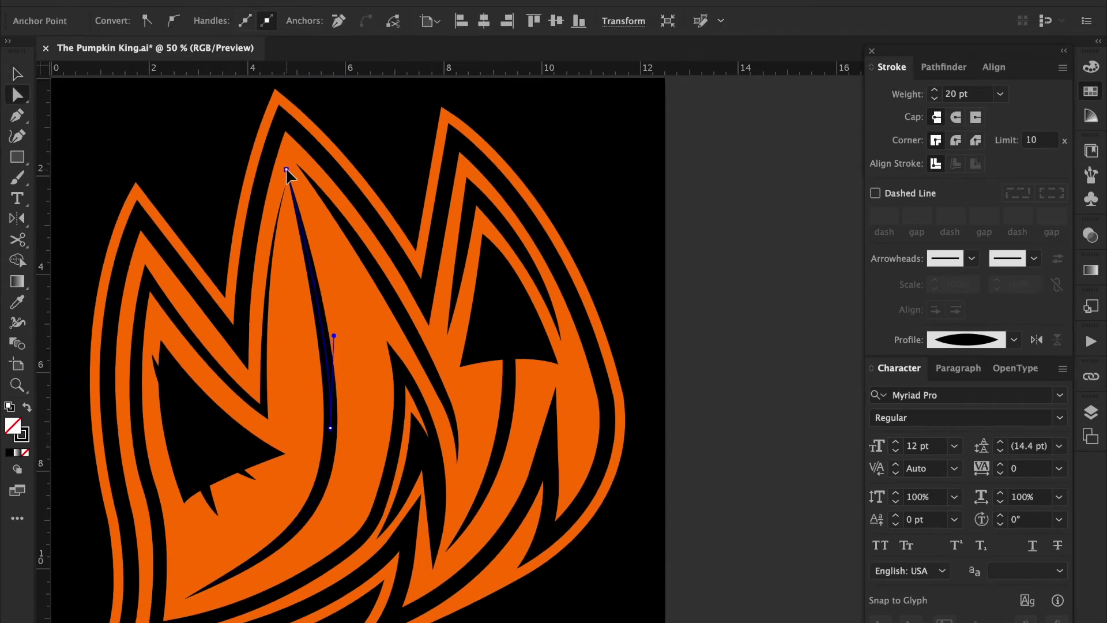
# - Extend the middle flame's carved lines up to the flame tip
pyautogui.moveTo(292, 174); pyautogui.dragTo(286, 132)
pyautogui.click(302, 168)
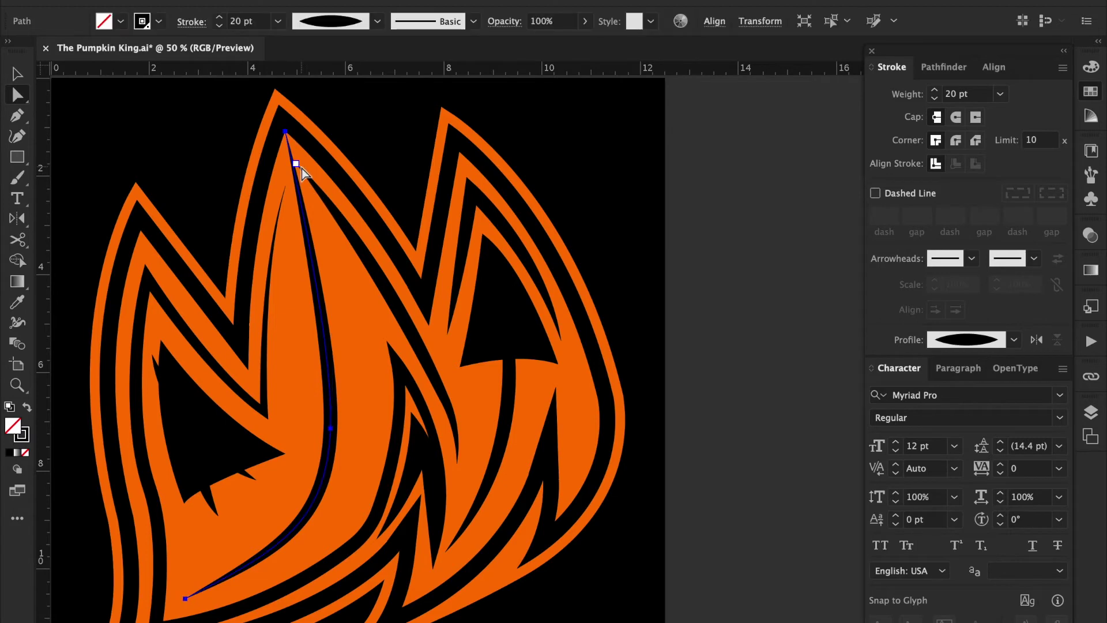
pyautogui.moveTo(299, 163); pyautogui.dragTo(313, 179)
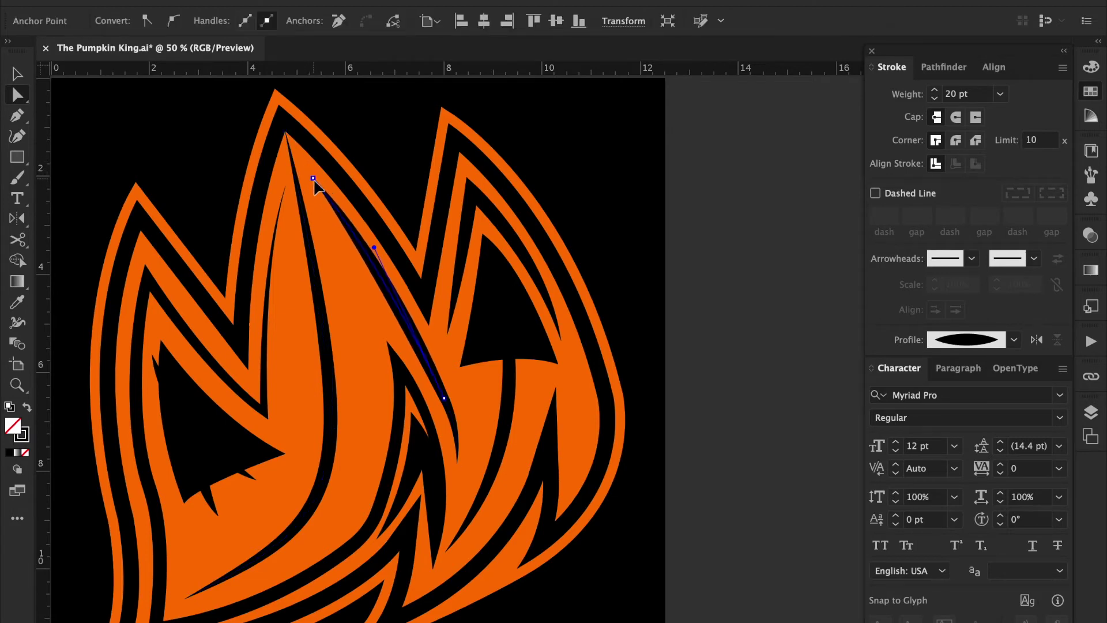
pyautogui.moveTo(312, 470); pyautogui.dragTo(323, 483)
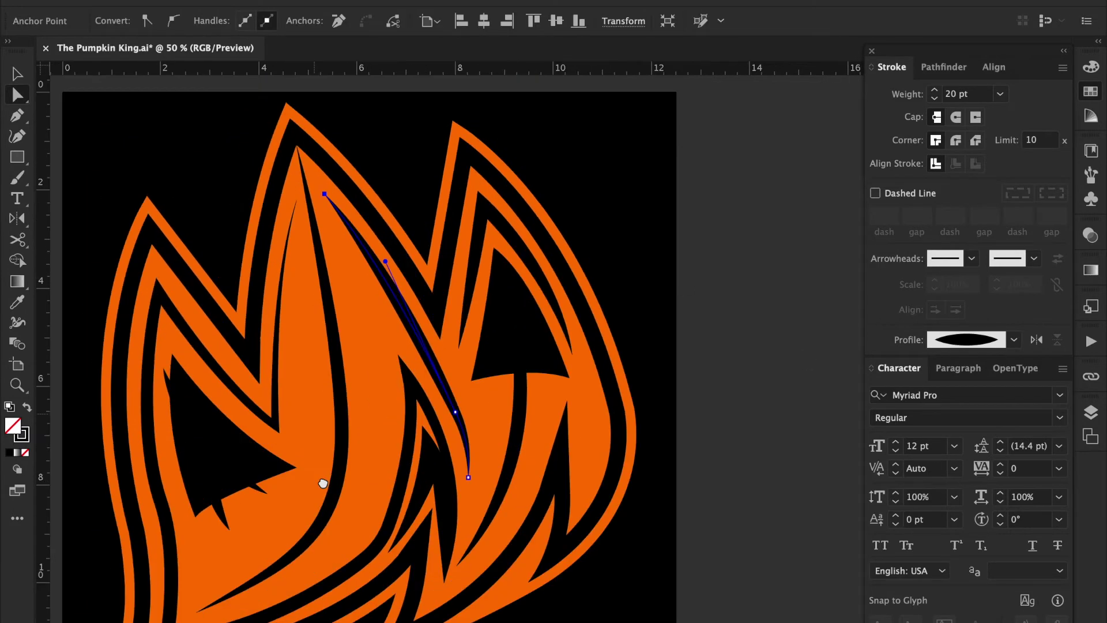
pyautogui.click(341, 463)
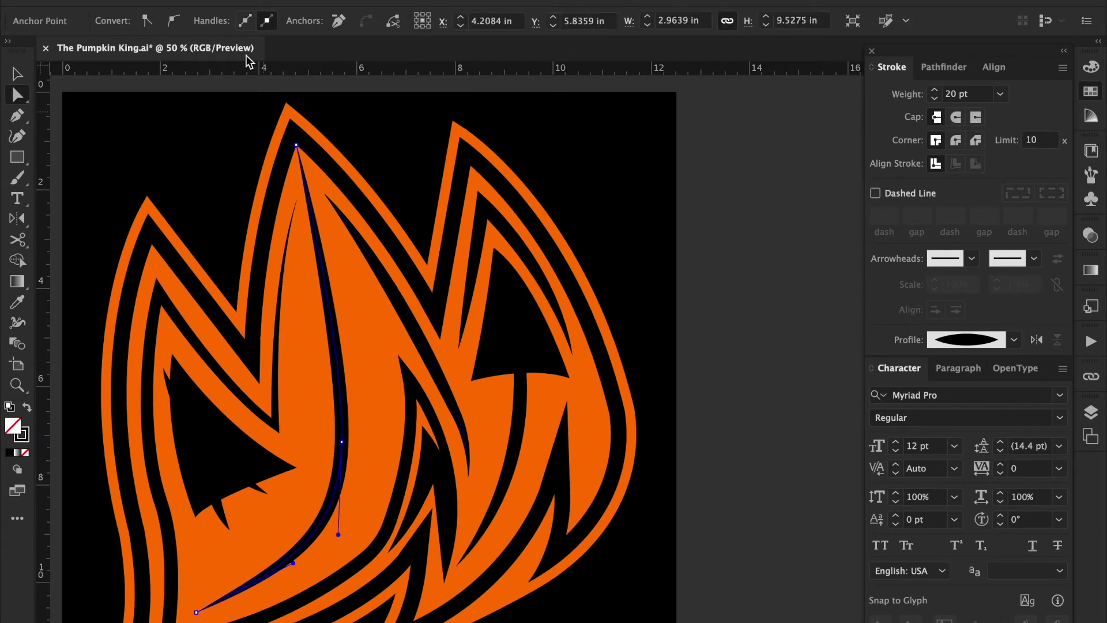
pyautogui.click(296, 145)
pyautogui.click(828, 254)
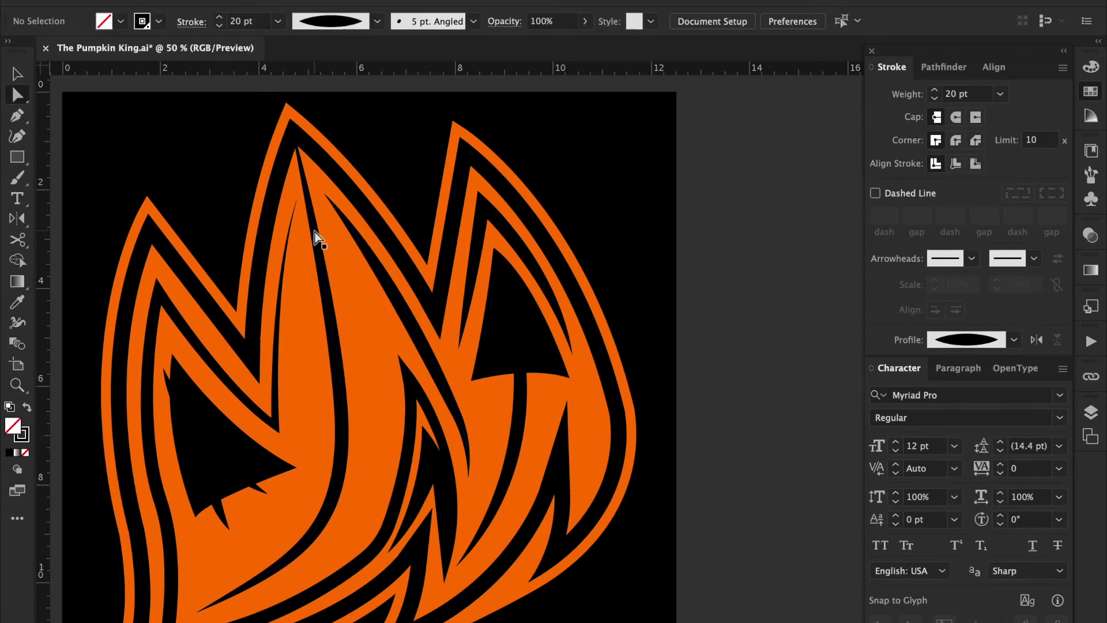
# - Thicken a carved line's stroke to 22 pt
pyautogui.click(345, 306)
pyautogui.click(935, 89)
pyautogui.click(935, 89)
pyautogui.click(728, 220)
pyautogui.scroll(-3, 706, 247)
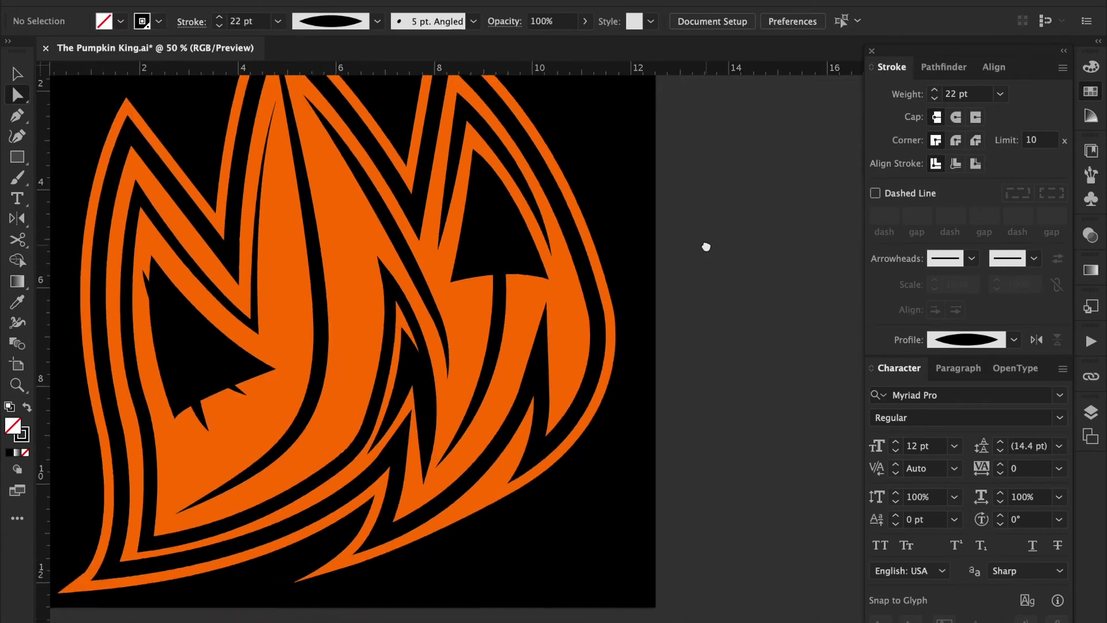
pyautogui.moveTo(706, 247); pyautogui.dragTo(723, 335)
pyautogui.moveTo(677, 387)
pyautogui.mouseDown()
pyautogui.moveTo(792, 265)
pyautogui.moveTo(770, 390)
pyautogui.moveTo(771, 381)
pyautogui.mouseUp()
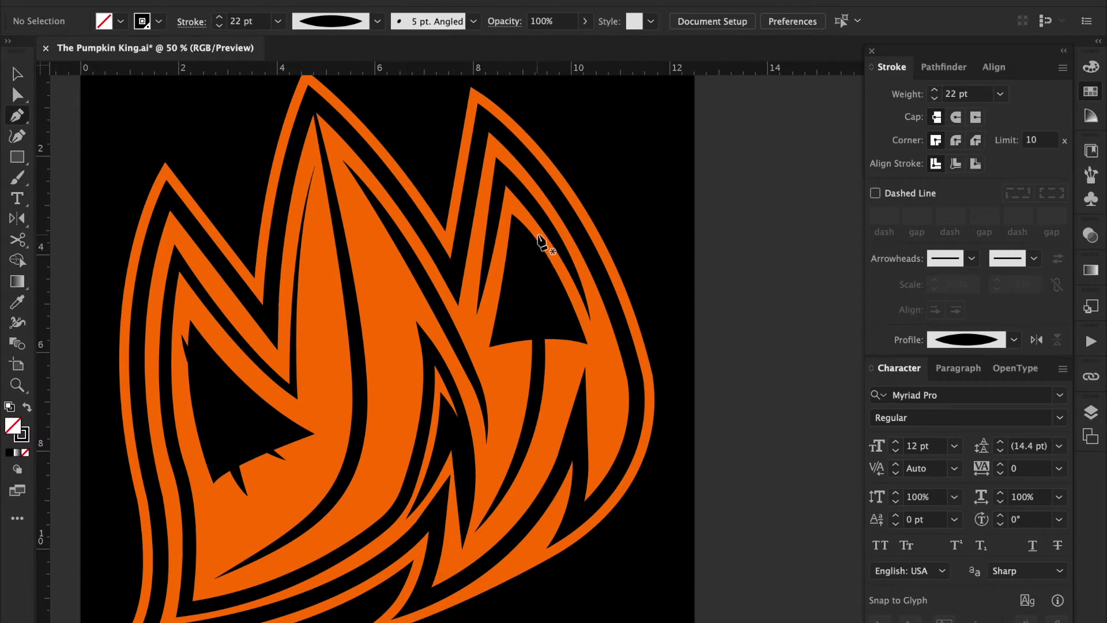
# - Draw a new line in the right flame with the tapered black stroke
pyautogui.click(539, 234)
pyautogui.press('i')
pyautogui.click(488, 401)
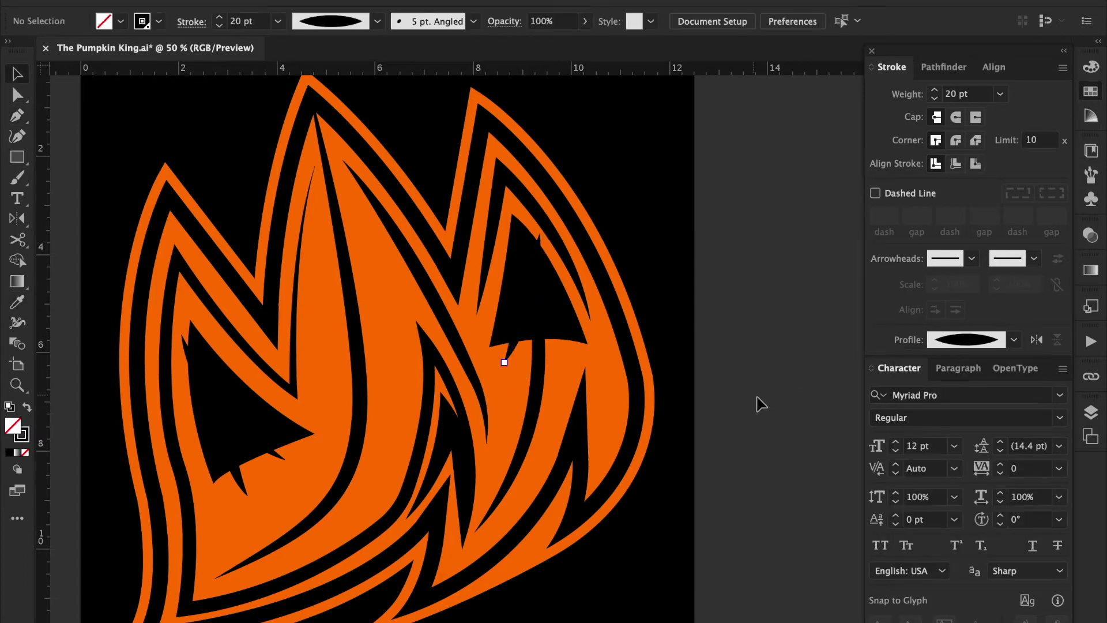
pyautogui.hotkey('ctrl', '-')
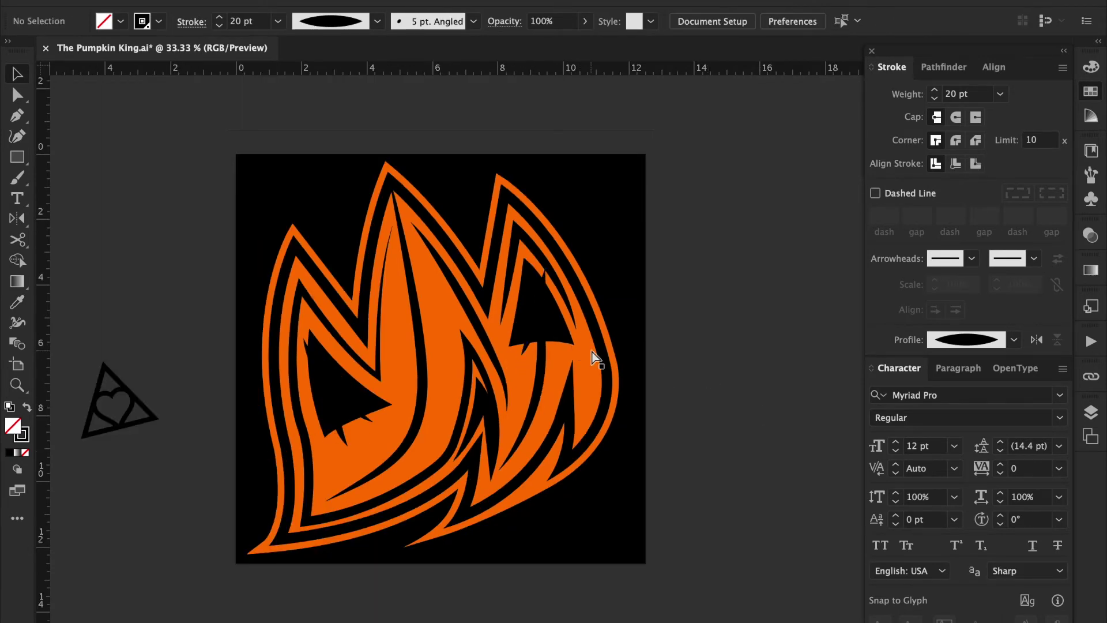
pyautogui.scroll(2, 594, 357)
pyautogui.moveTo(540, 213); pyautogui.dragTo(539, 218)
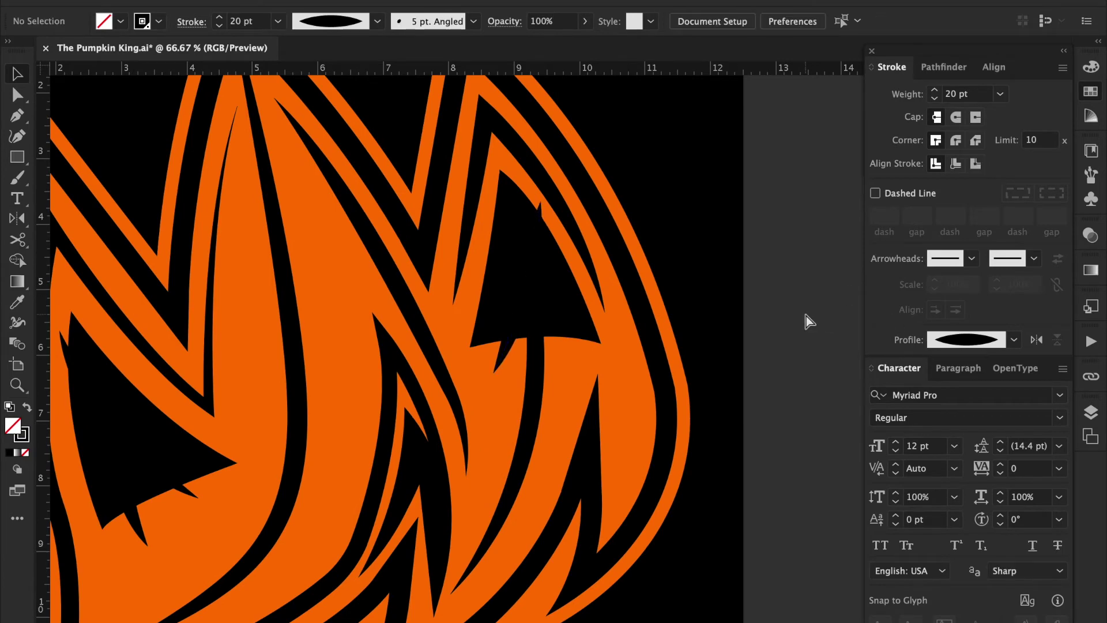
# - Reflect the tapered spike stroke and rotate it into the left cutout
pyautogui.hotkey('ctrl', '-')
pyautogui.moveTo(286, 460); pyautogui.dragTo(182, 335)
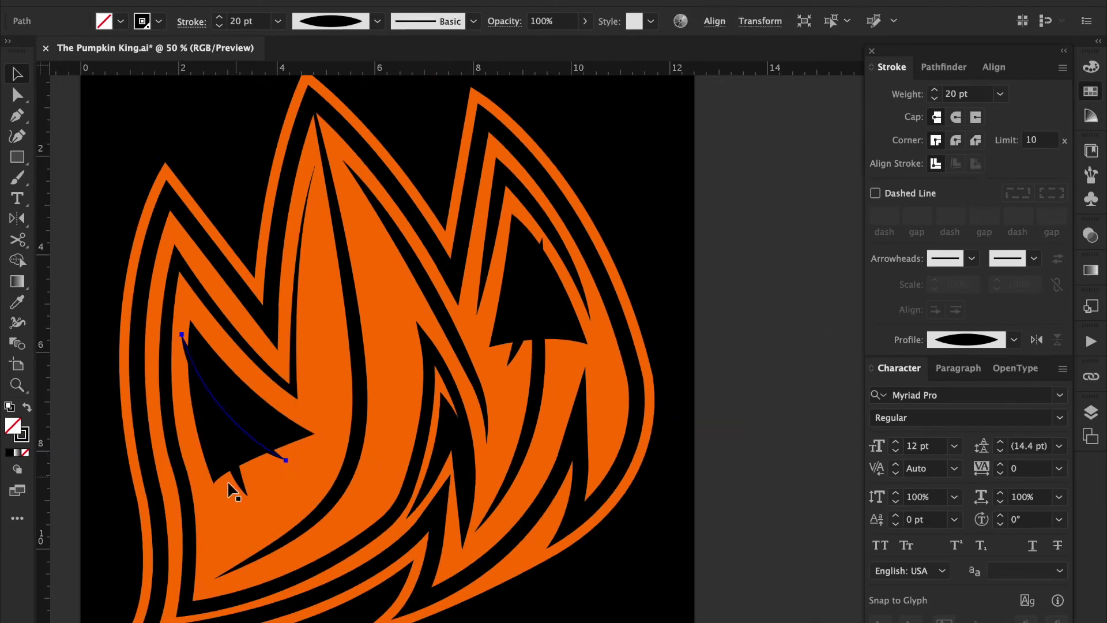
pyautogui.moveTo(202, 380); pyautogui.dragTo(273, 484)
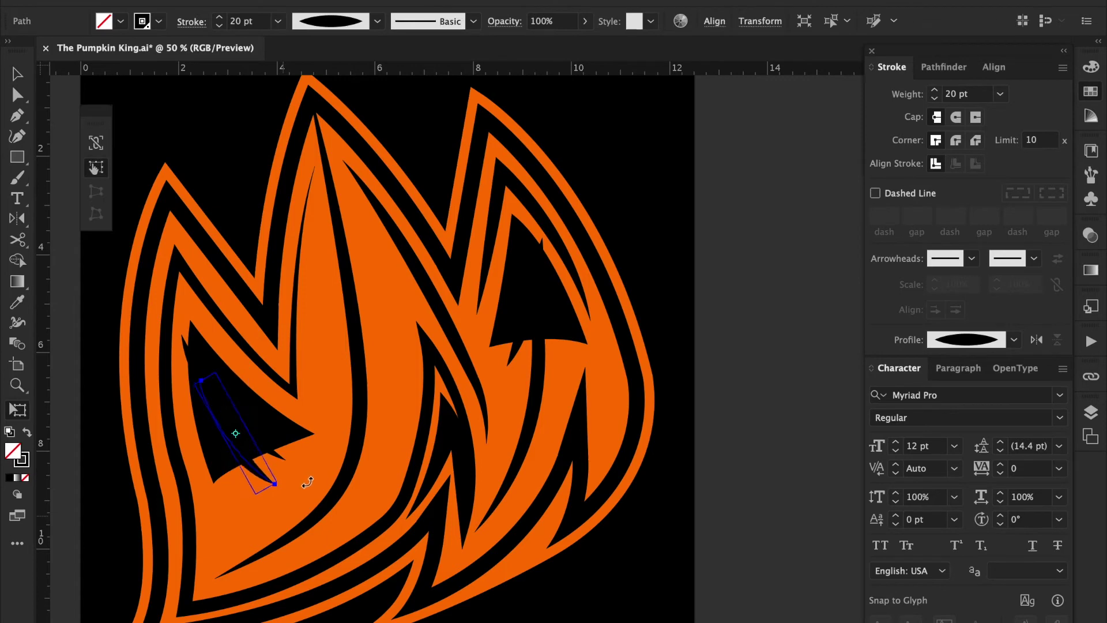
pyautogui.rightClick(289, 468)
pyautogui.click(495, 534)
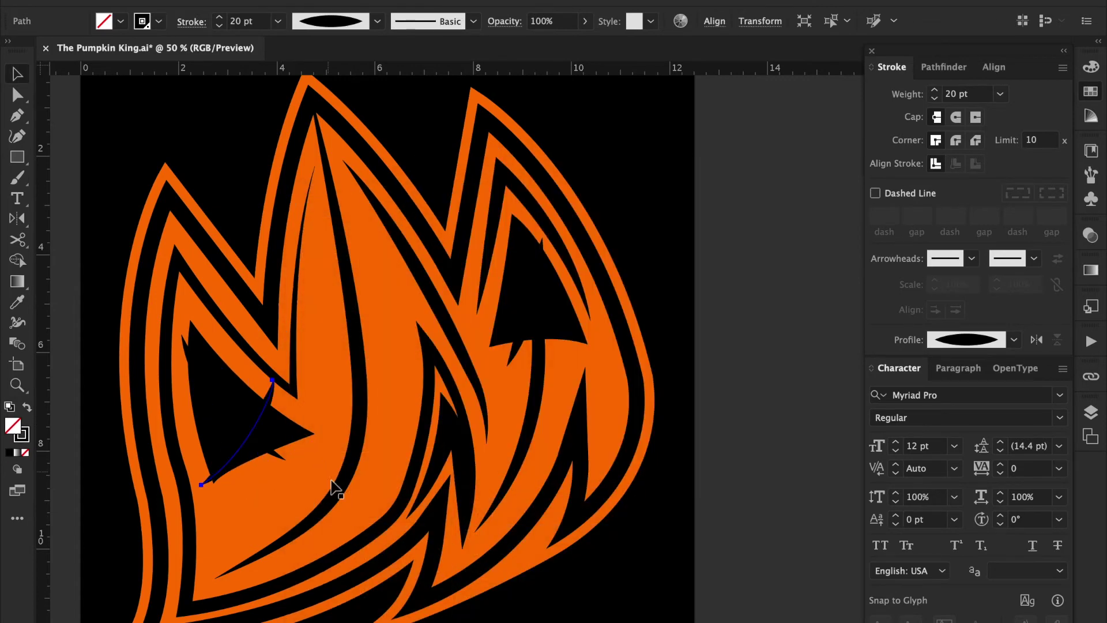
pyautogui.rightClick(343, 410)
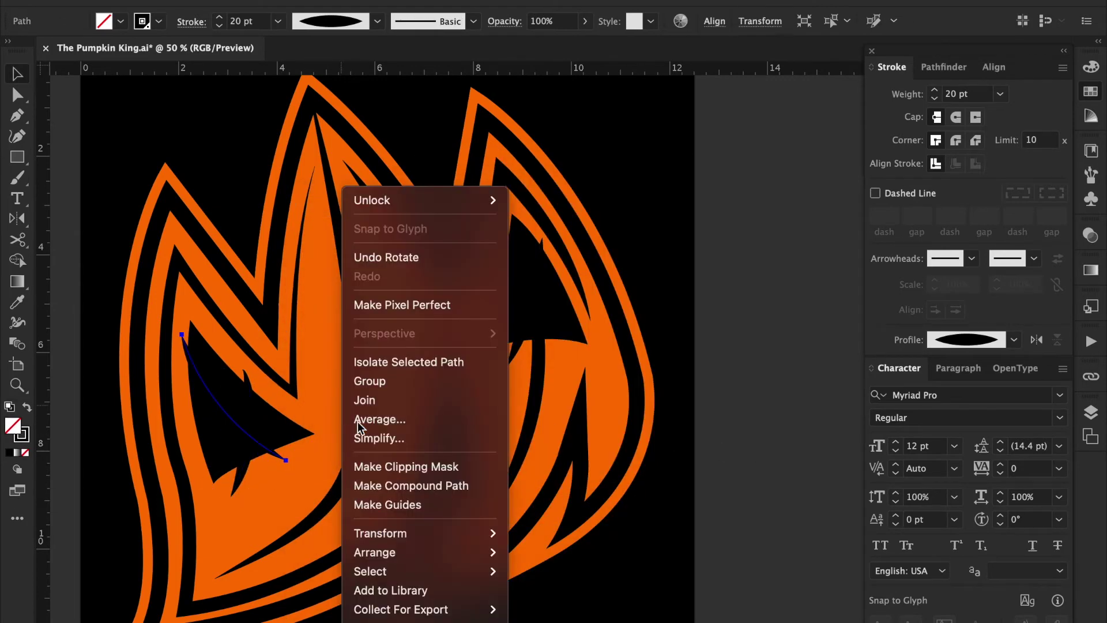
pyautogui.click(532, 531)
pyautogui.click(637, 430)
pyautogui.press('e')
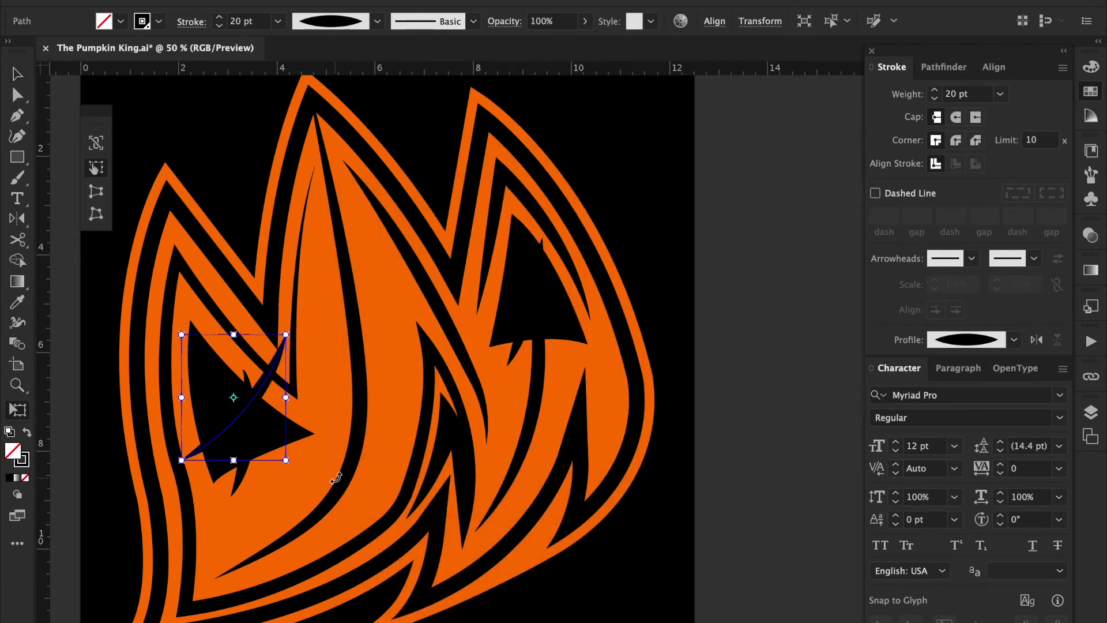
pyautogui.moveTo(336, 477); pyautogui.dragTo(334, 383)
pyautogui.press('v')
pyautogui.click(225, 405)
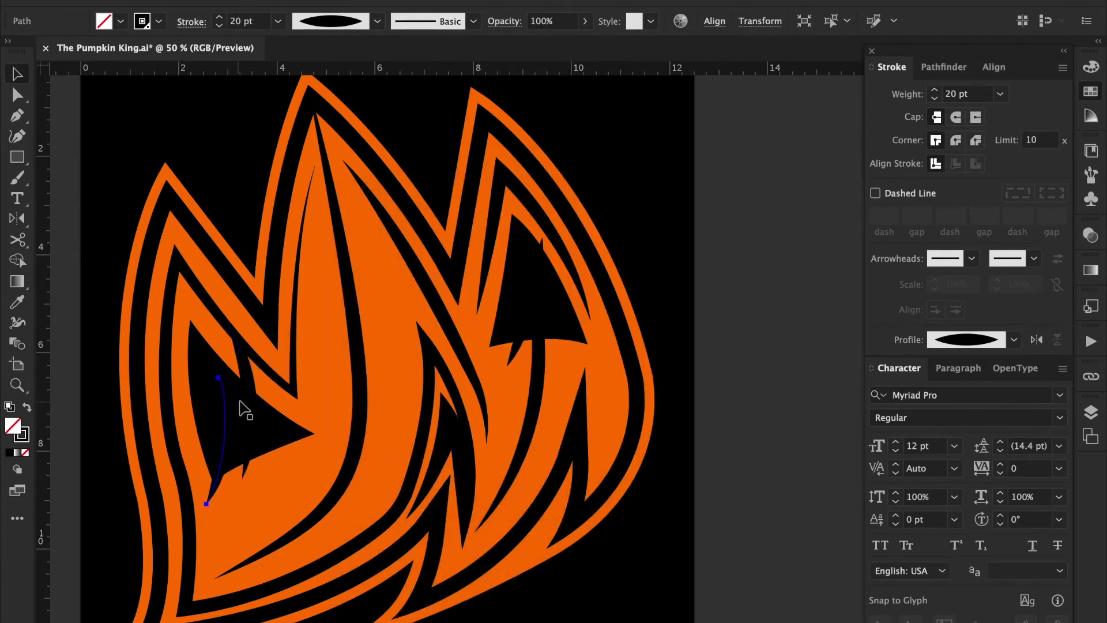
pyautogui.click(311, 501)
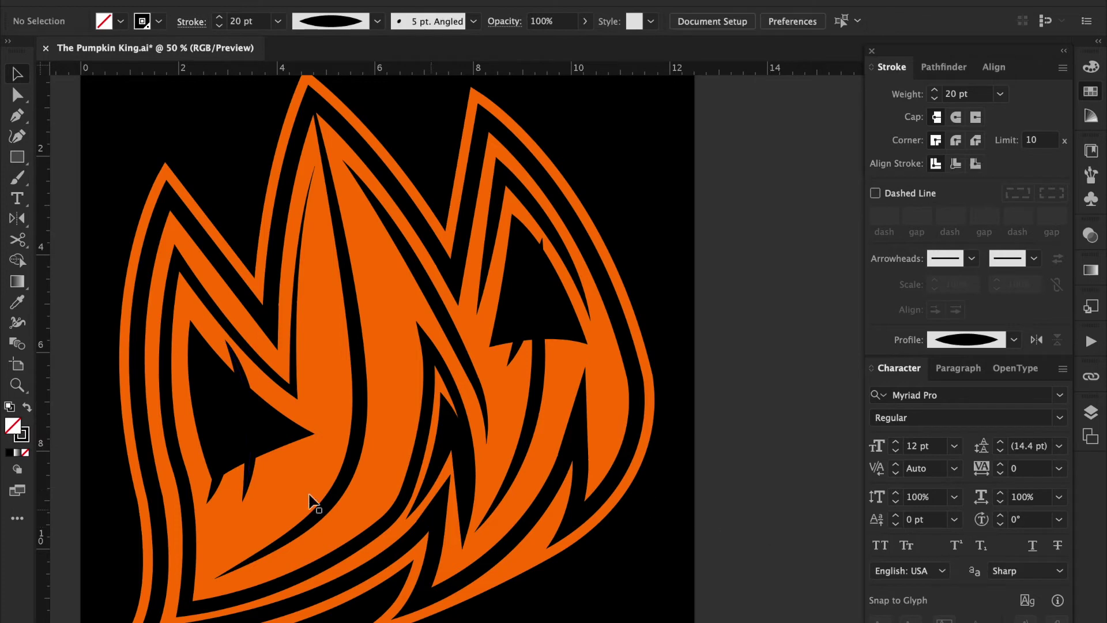
# - Try shifting a black spike slightly right, then undo the change
pyautogui.click(237, 506)
pyautogui.moveTo(240, 484); pyautogui.dragTo(276, 483)
pyautogui.click(259, 493)
pyautogui.hotkey('ctrl', 'z')
pyautogui.hotkey('ctrl', 'z')
pyautogui.click(854, 485)
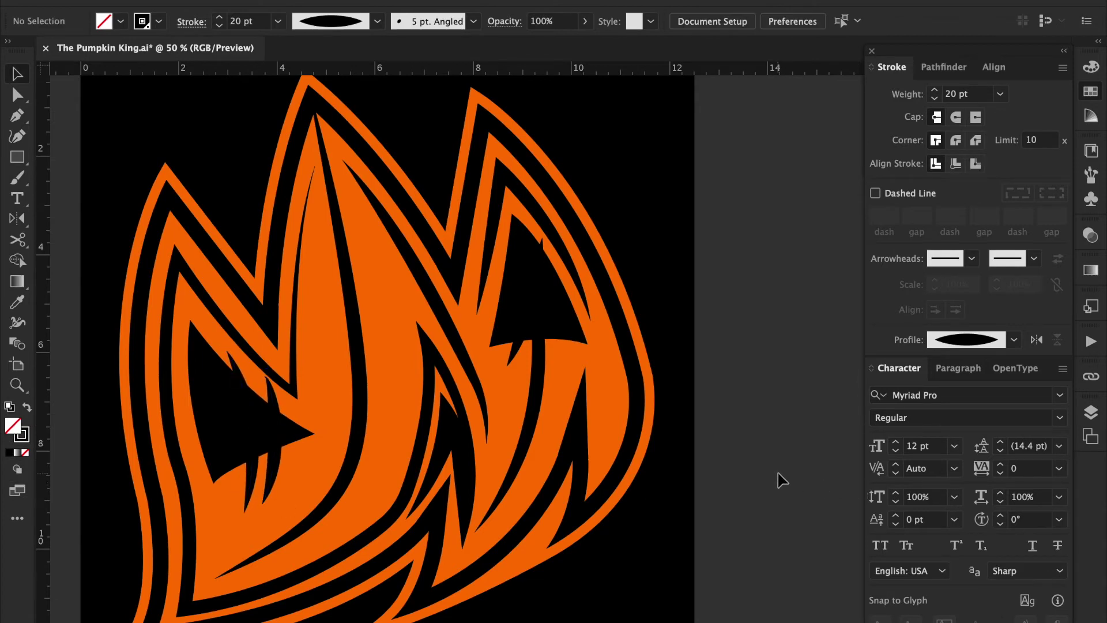
# - Move the spike stroke's top anchor point slightly left
pyautogui.click(274, 459)
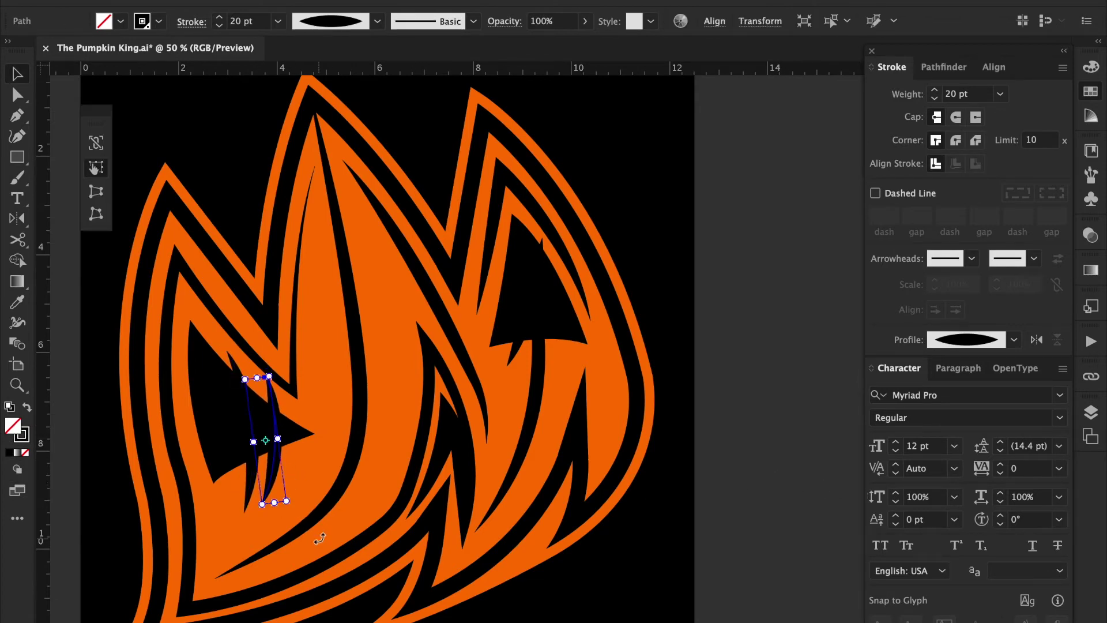
pyautogui.press('a')
pyautogui.click(257, 368)
pyautogui.moveTo(257, 365); pyautogui.dragTo(249, 369)
pyautogui.click(265, 504)
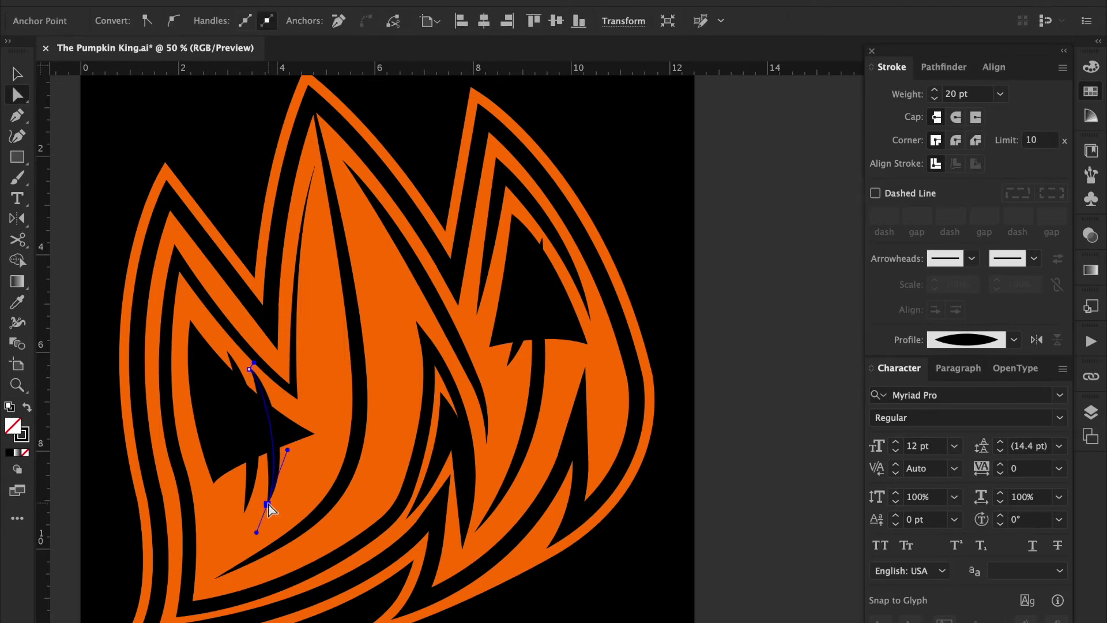
pyautogui.click(734, 480)
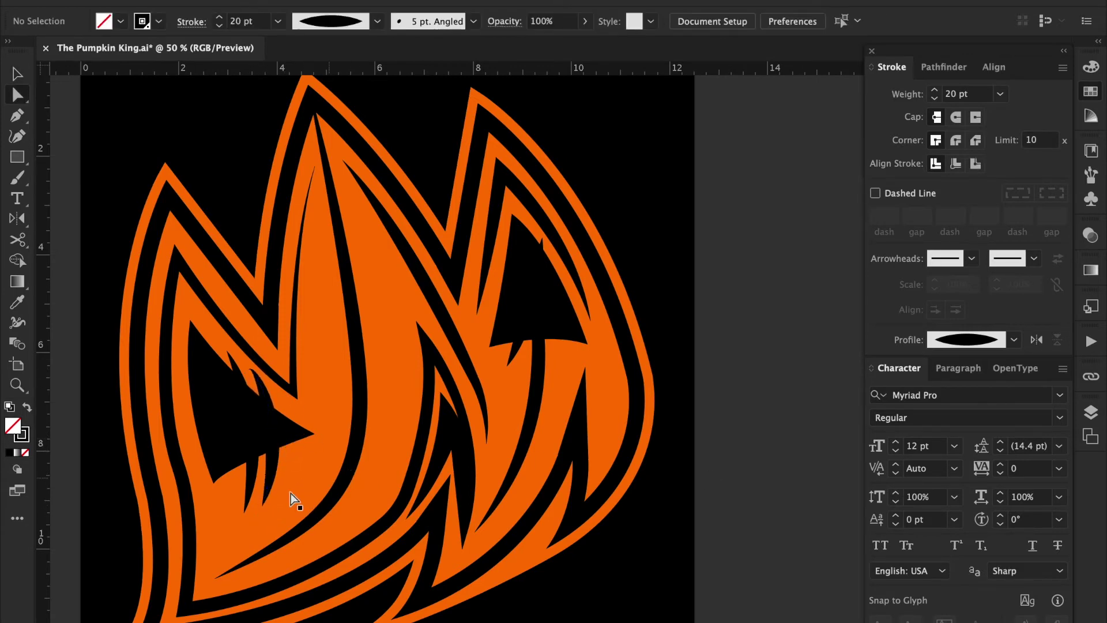
# - Reselect the whole spike stroke and adjust it with Free Transform
pyautogui.click(252, 366)
pyautogui.click(227, 366)
pyautogui.press('v')
pyautogui.click(256, 489)
pyautogui.press('e')
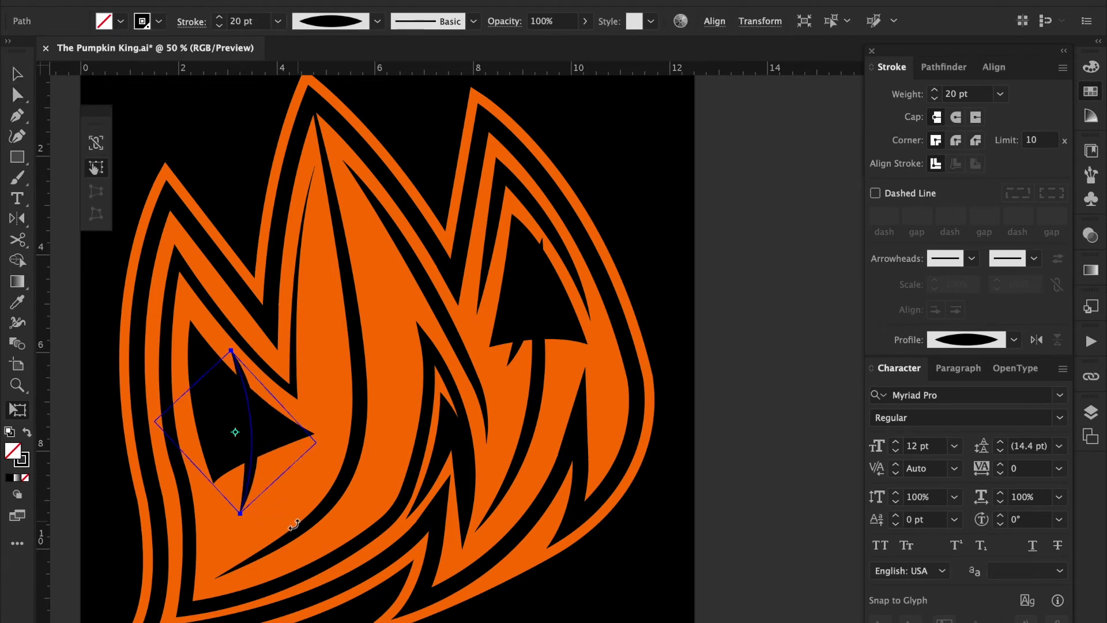
pyautogui.press('a')
pyautogui.press('v')
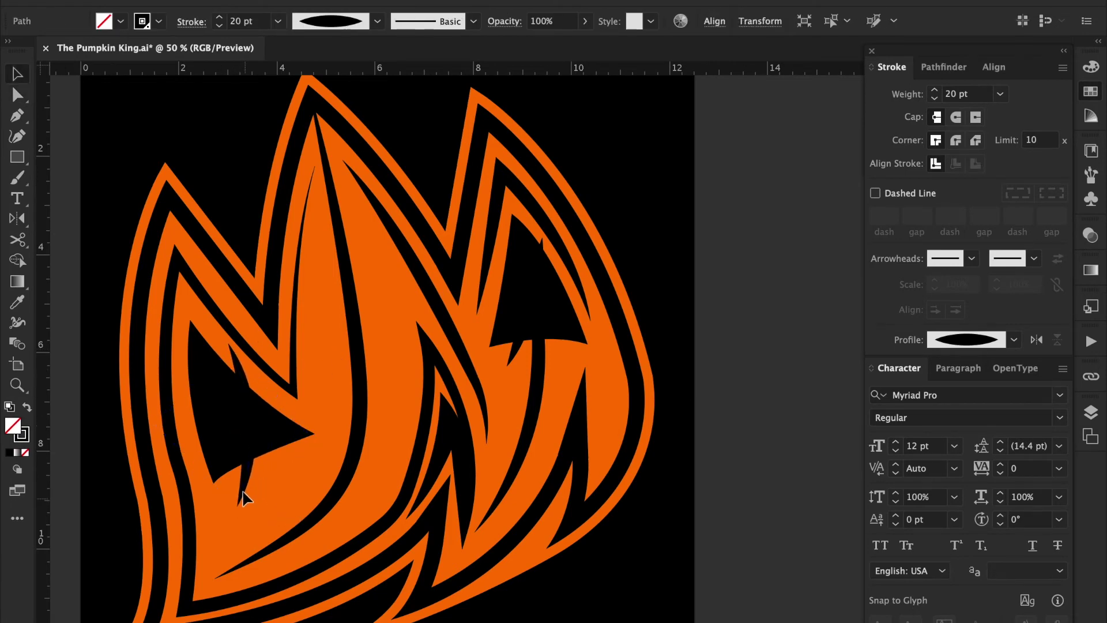
pyautogui.click(771, 485)
# - Draw a new curved stroke down into the cutout with the tapered black profile
pyautogui.press('p')
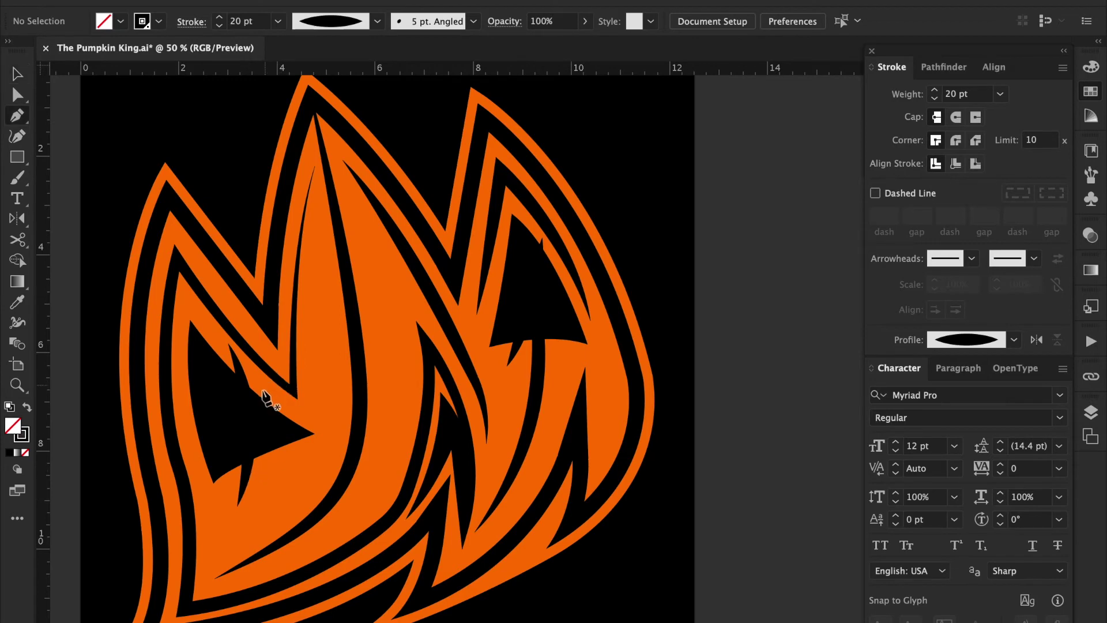
pyautogui.click(266, 388)
pyautogui.moveTo(261, 486); pyautogui.dragTo(251, 530)
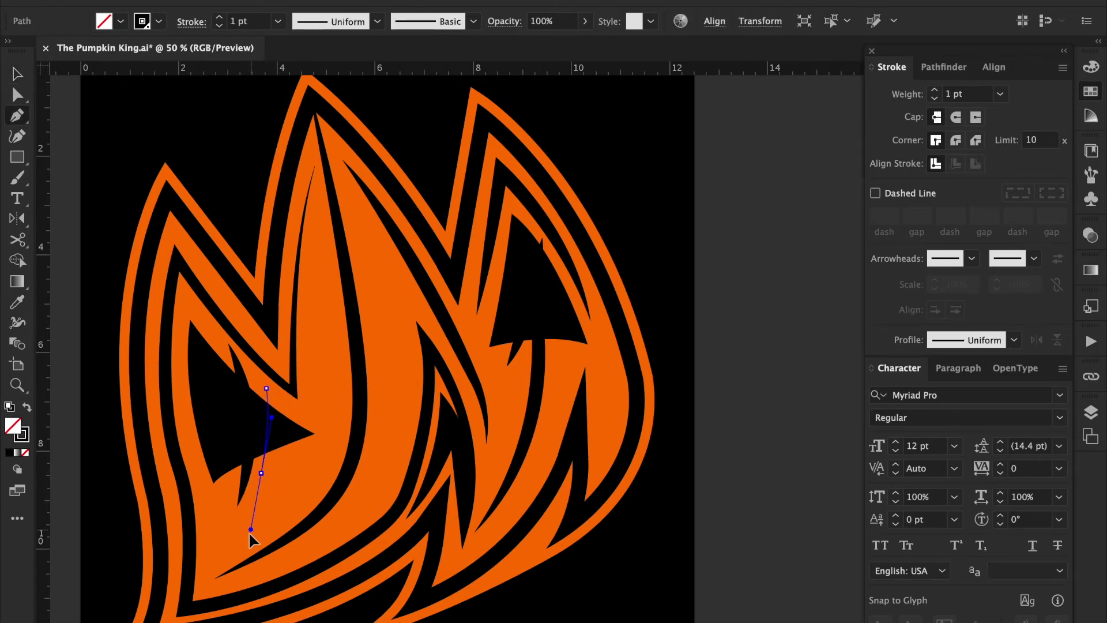
pyautogui.press('v')
pyautogui.click(1000, 93)
pyautogui.click(1014, 339)
pyautogui.click(967, 360)
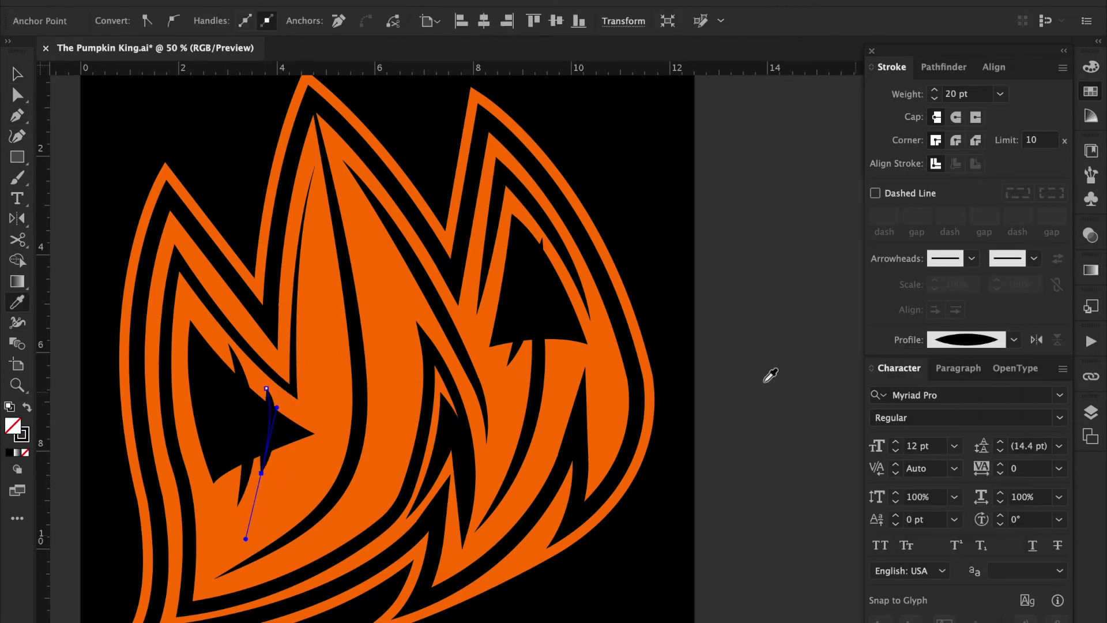
pyautogui.click(662, 382)
# - Nudge the new stroke's top point right and refine its curve
pyautogui.press('a')
pyautogui.moveTo(267, 390); pyautogui.dragTo(281, 417)
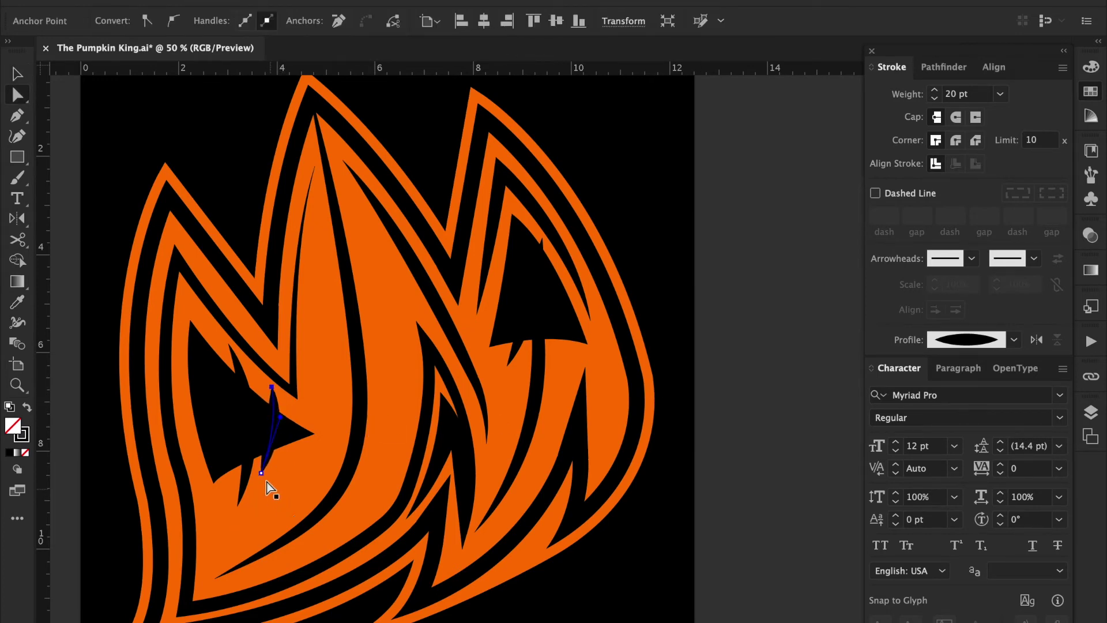
pyautogui.moveTo(280, 428); pyautogui.dragTo(282, 425)
pyautogui.press('v')
pyautogui.click(744, 397)
pyautogui.hotkey('ctrl', '-')
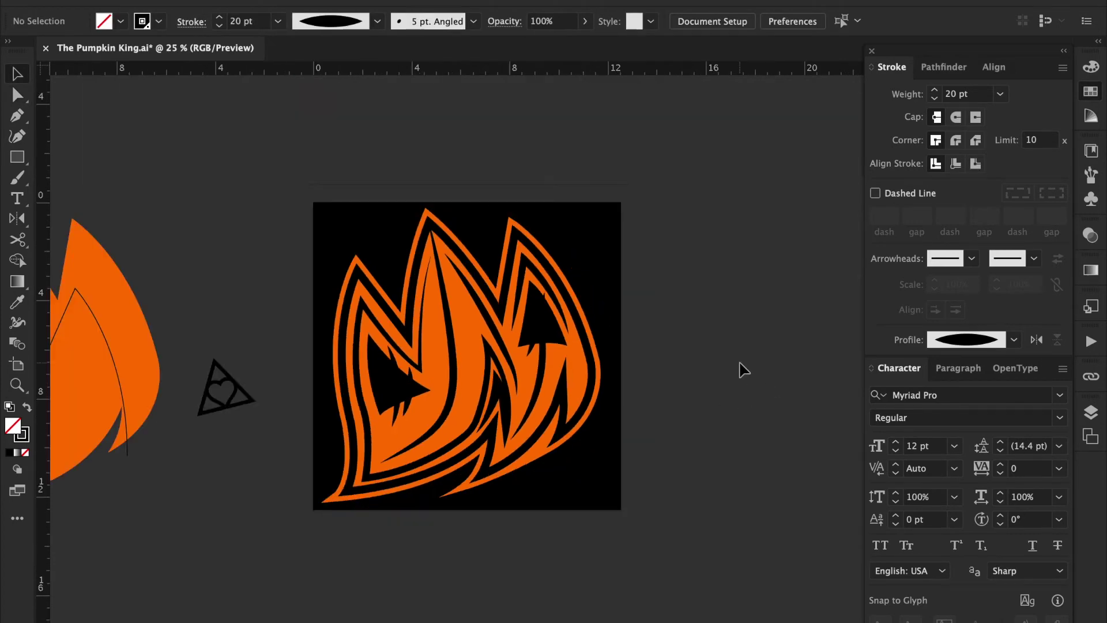
# - Nudge the top point of an inner stroke slightly right
pyautogui.moveTo(281, 595); pyautogui.dragTo(283, 586)
pyautogui.press('a')
pyautogui.moveTo(433, 246); pyautogui.dragTo(437, 248)
pyautogui.press('v')
pyautogui.click(727, 313)
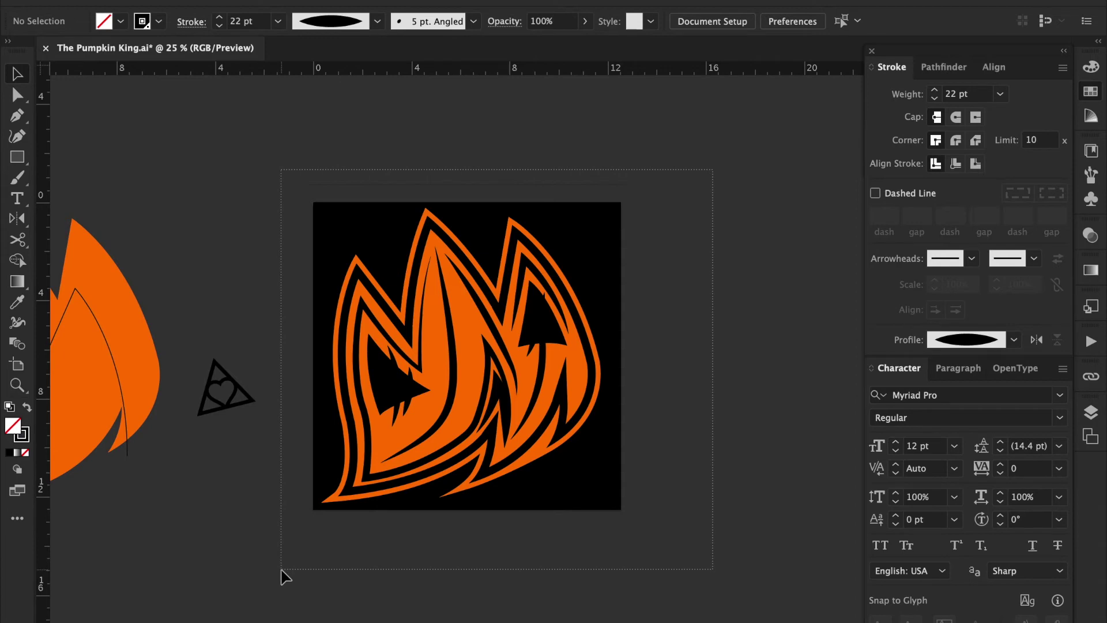
# - Select all the lettermark artwork and check its width in Transform
pyautogui.moveTo(282, 571); pyautogui.dragTo(286, 568)
pyautogui.moveTo(700, 162)
pyautogui.mouseDown()
pyautogui.moveTo(590, 183)
pyautogui.moveTo(597, 202)
pyautogui.moveTo(310, 577)
pyautogui.mouseUp()
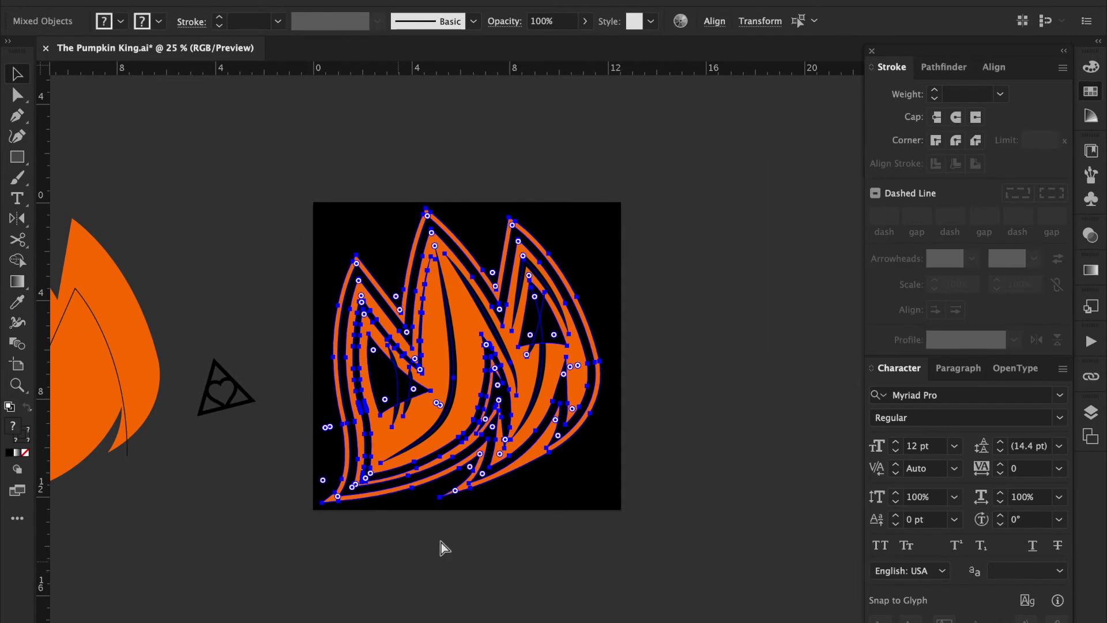
pyautogui.click(760, 21)
pyautogui.click(710, 50)
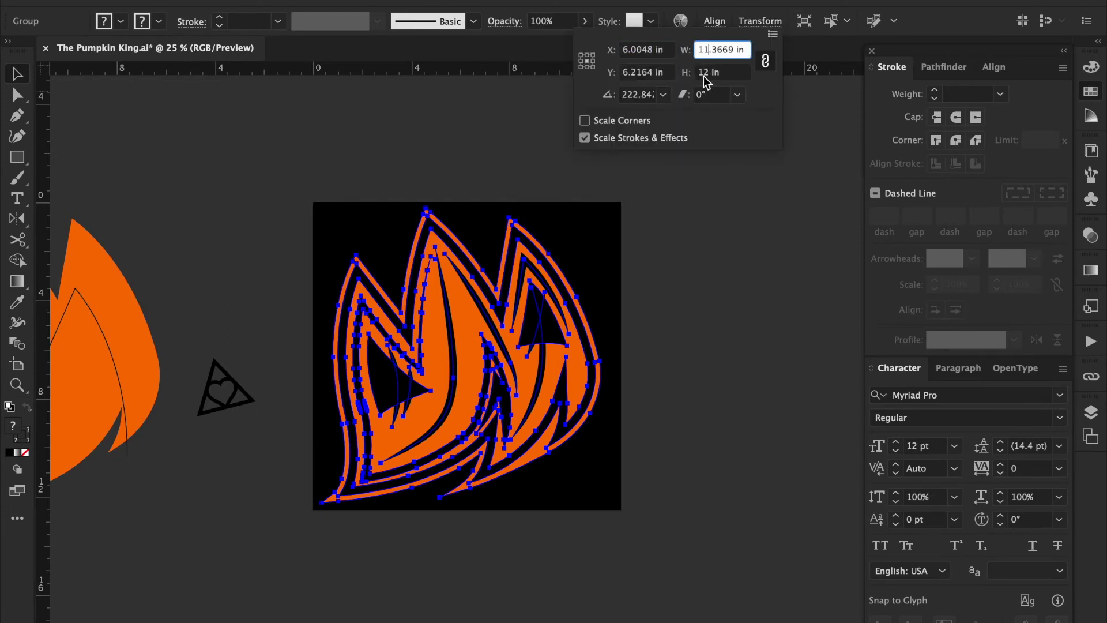
pyautogui.press('Escape')
# - Scale the lettermark down from its top-right corner and move it lower
pyautogui.press('e')
pyautogui.moveTo(603, 208); pyautogui.dragTo(591, 239)
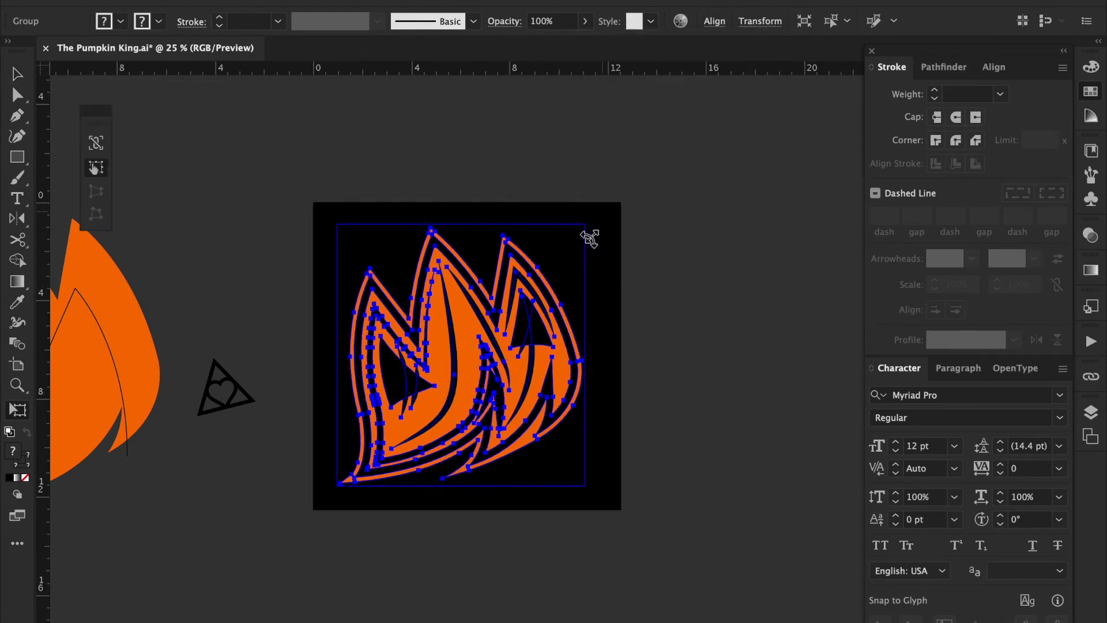
pyautogui.press('v')
pyautogui.moveTo(534, 335); pyautogui.dragTo(533, 363)
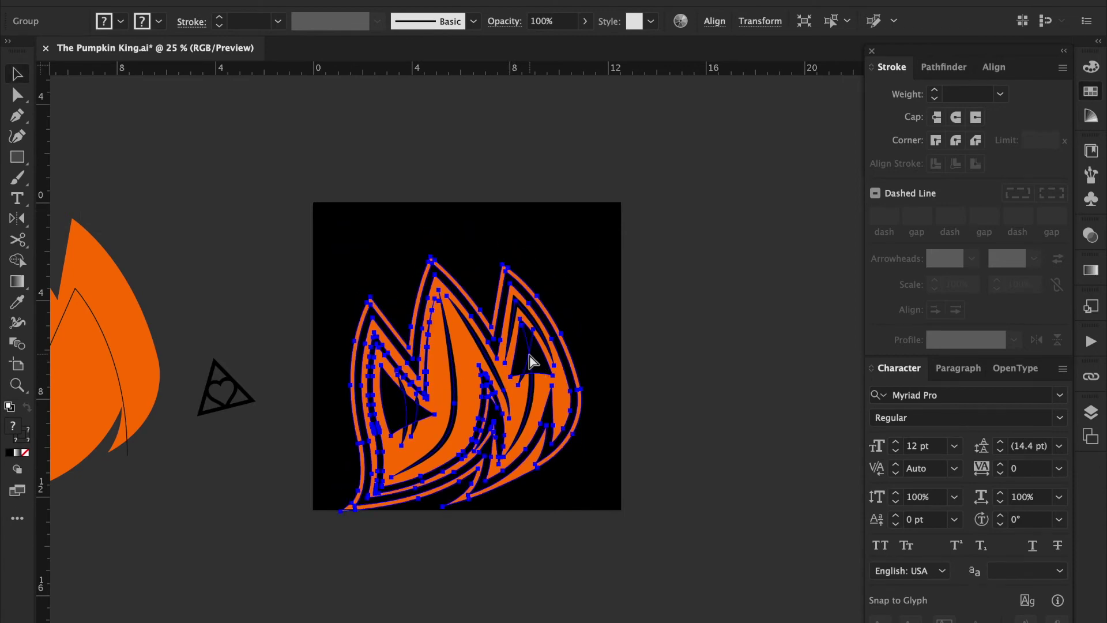
pyautogui.hotkey('ctrl', '1')
pyautogui.click(637, 115)
pyautogui.hotkey('ctrl', '-')
pyautogui.moveTo(643, 118); pyautogui.dragTo(665, 292)
# - Sample the lettermark's orange as the fill for a new path
pyautogui.press('p')
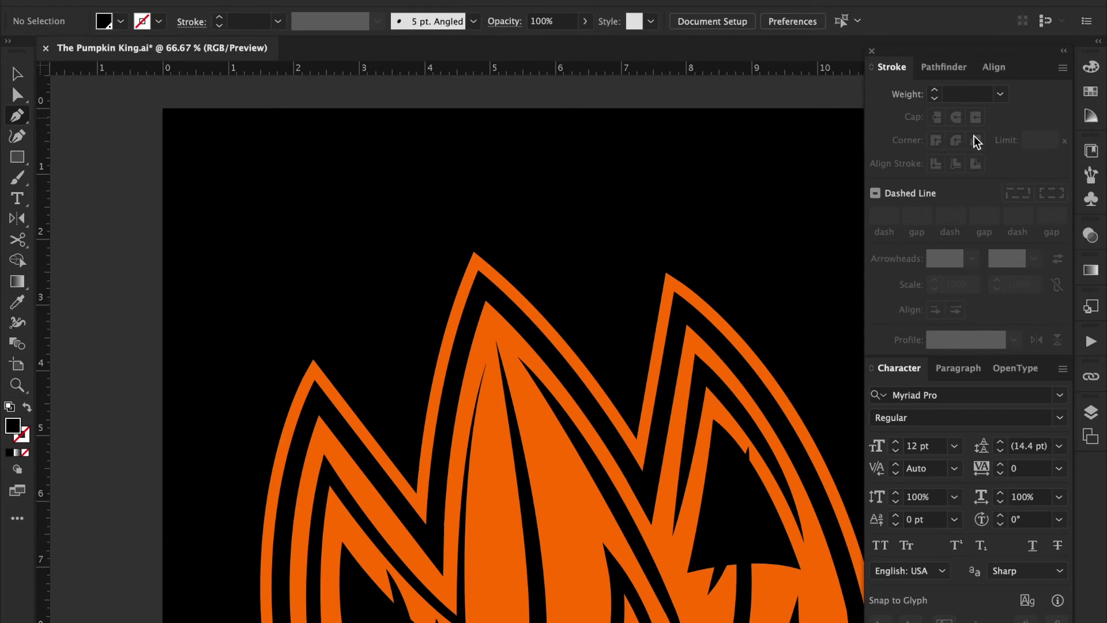
pyautogui.click(1091, 91)
pyautogui.press('i')
pyautogui.click(686, 443)
pyautogui.press('p')
pyautogui.click(637, 399)
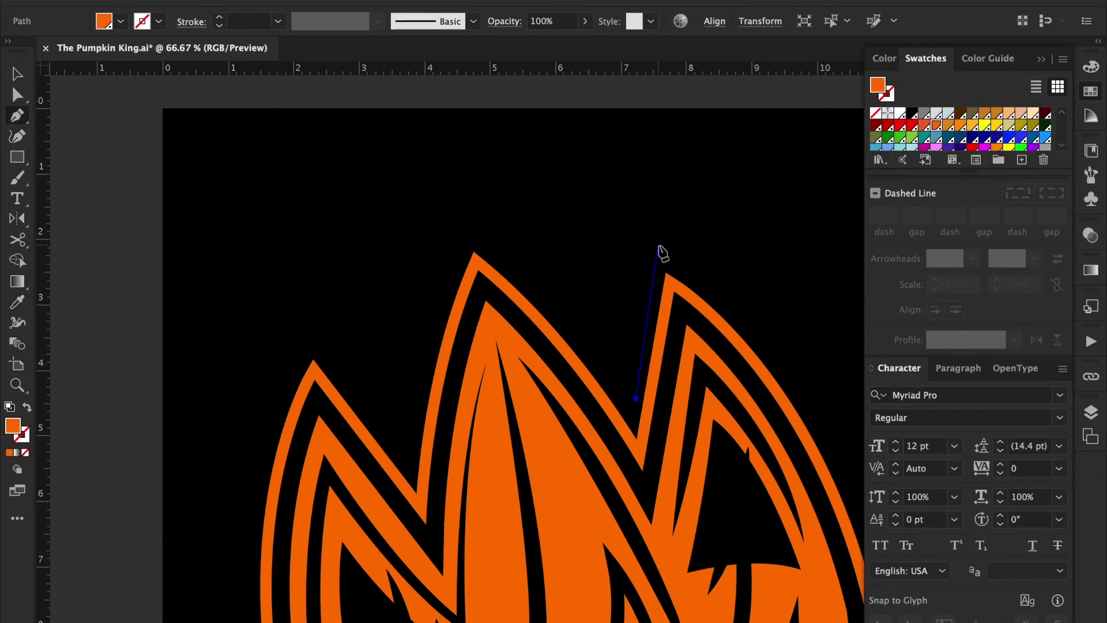
pyautogui.hotkey('ctrl', 'z')
# - Pen the right side, rounded top and middle dip of the two-lobed shape
pyautogui.click(630, 399)
pyautogui.click(654, 238)
pyautogui.moveTo(548, 142); pyautogui.dragTo(470, 137)
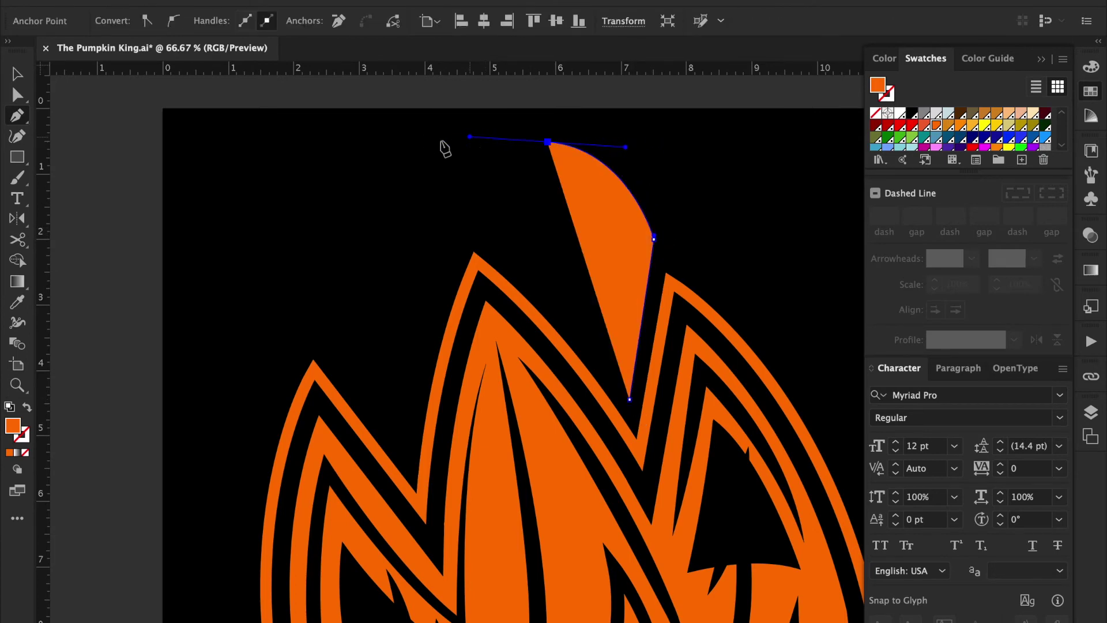
pyautogui.keyDown('ctrl'); pyautogui.click(477, 232); pyautogui.keyUp('ctrl')
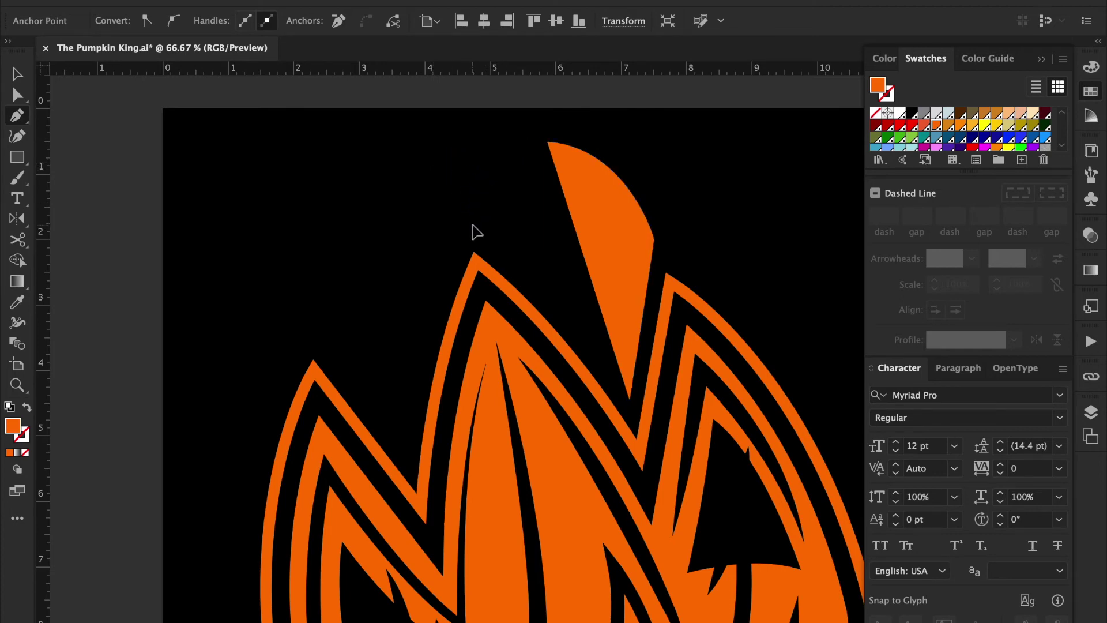
pyautogui.moveTo(472, 225); pyautogui.dragTo(311, 261)
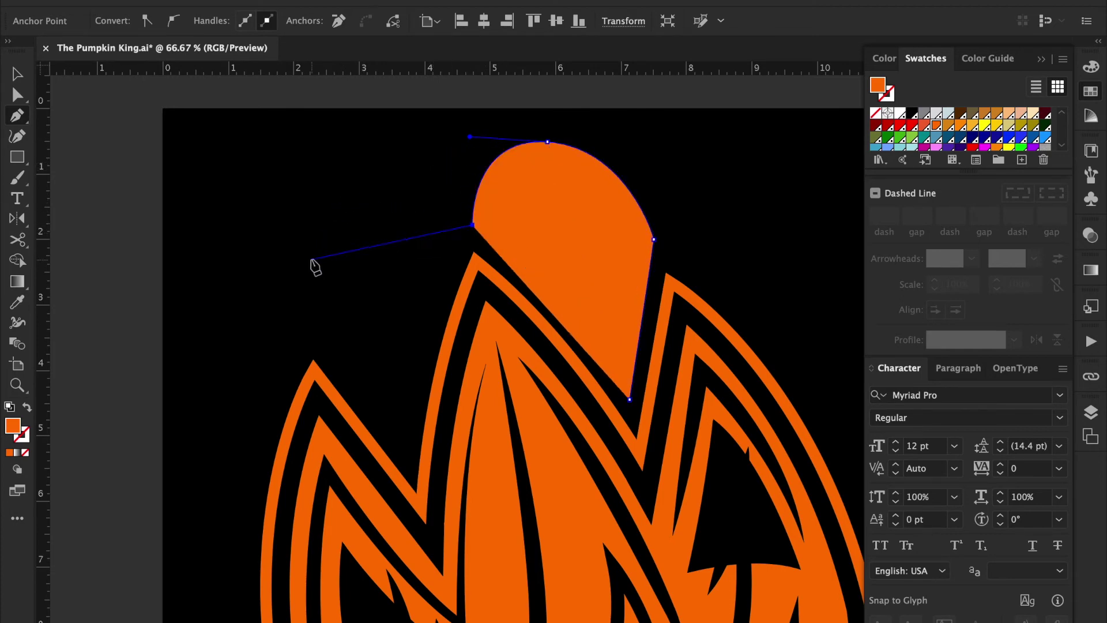
pyautogui.moveTo(315, 324); pyautogui.dragTo(316, 340)
pyautogui.moveTo(324, 383); pyautogui.dragTo(326, 471)
pyautogui.click(315, 324)
# - Add the lower-left corner and middle peak, closing the shape at its start
pyautogui.hotkey('shift', 'x')
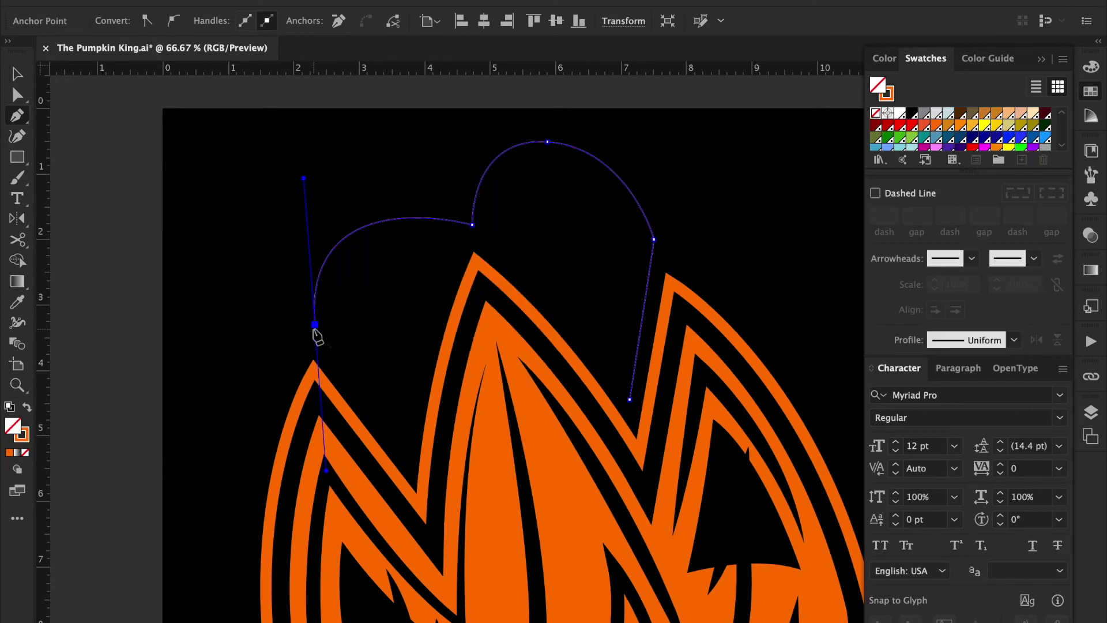
pyautogui.click(403, 450)
pyautogui.moveTo(472, 238); pyautogui.dragTo(524, 178)
pyautogui.click(472, 239)
pyautogui.click(630, 399)
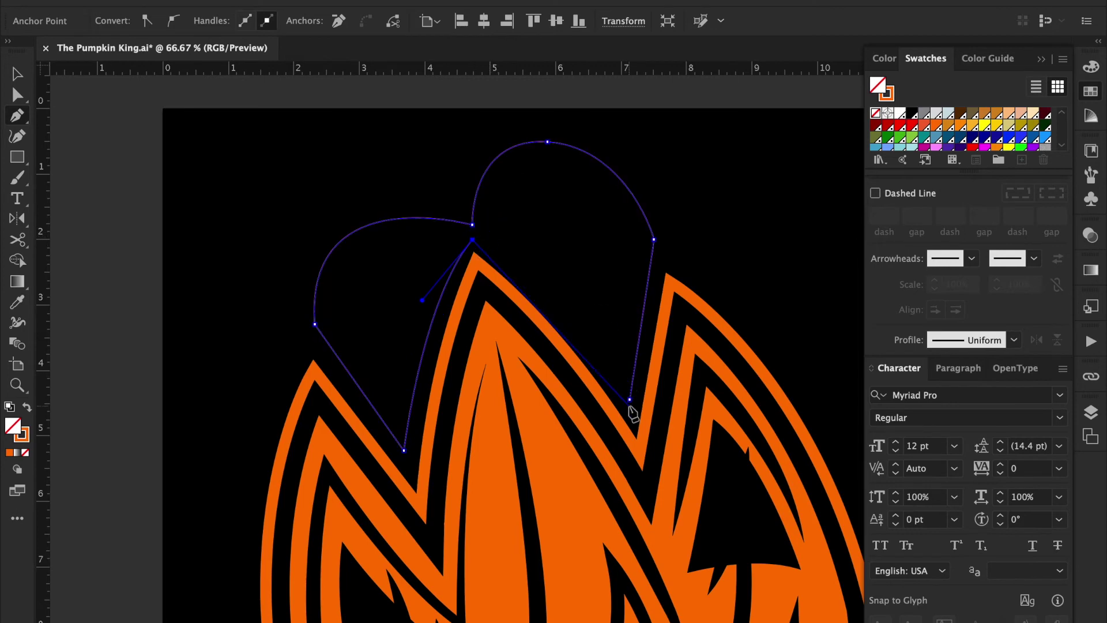
pyautogui.click(630, 399)
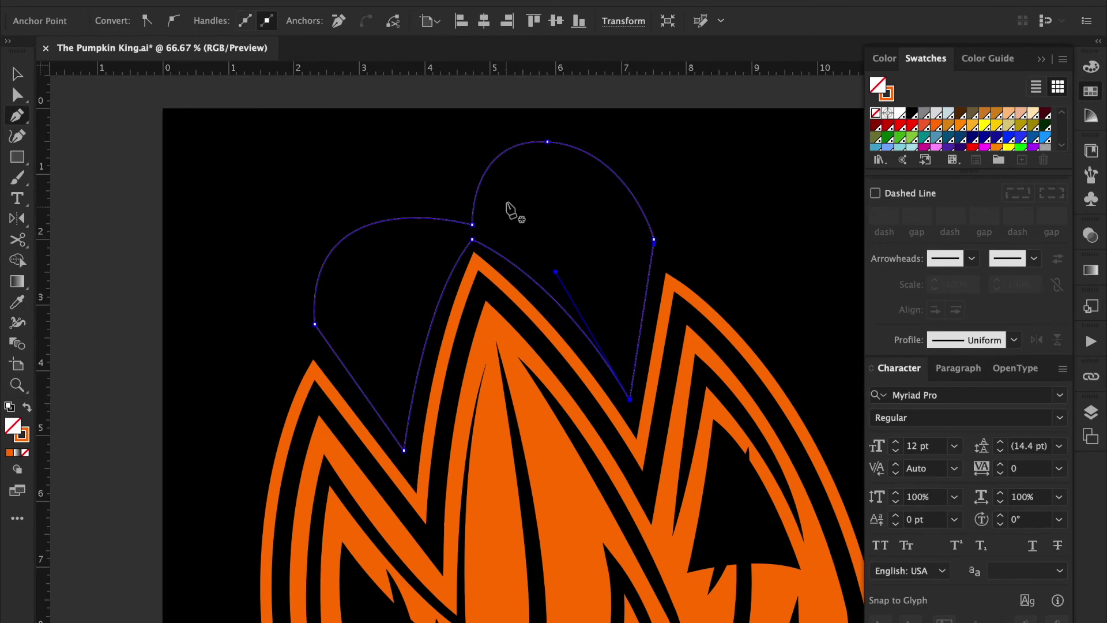
# - Raise the middle dip, lower the right point and reshape the top curve
pyautogui.press('a')
pyautogui.click(466, 225)
pyautogui.moveTo(468, 226); pyautogui.dragTo(465, 204)
pyautogui.click(654, 239)
pyautogui.moveTo(655, 242); pyautogui.dragTo(657, 254)
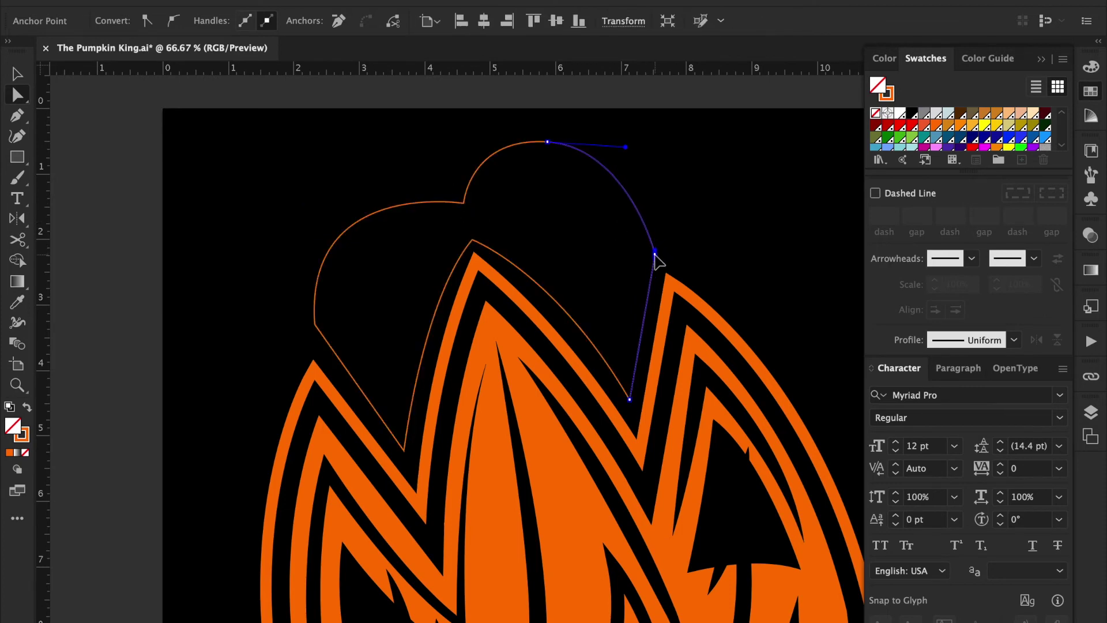
pyautogui.moveTo(635, 119); pyautogui.dragTo(635, 142)
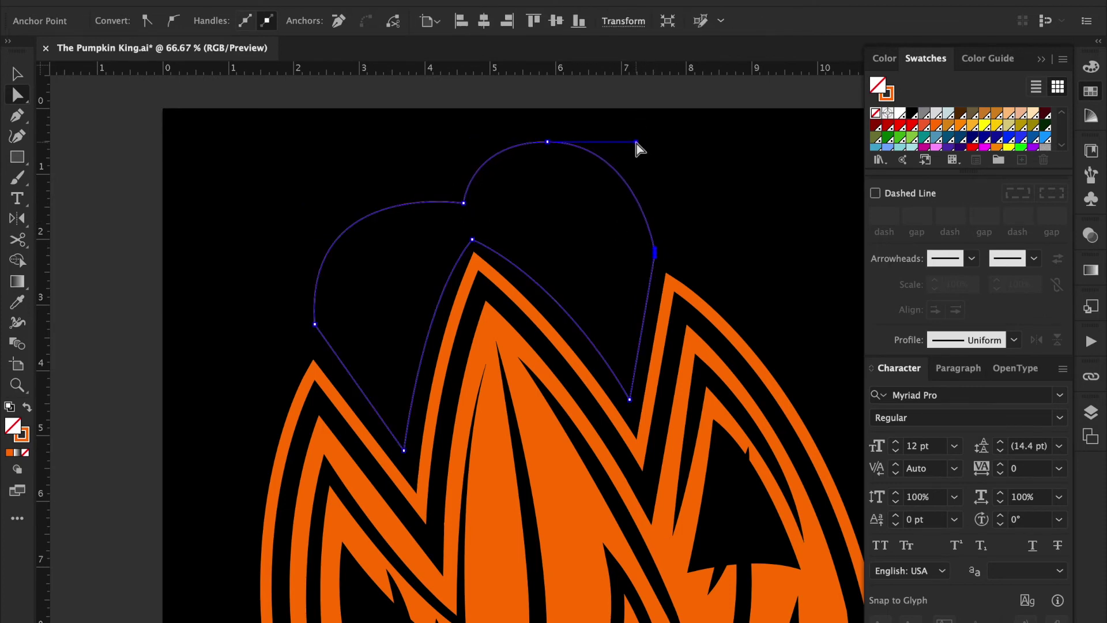
pyautogui.moveTo(548, 142); pyautogui.dragTo(564, 150)
# - Restore the shape's orange fill with no outline
pyautogui.click(651, 141)
pyautogui.click(312, 328)
pyautogui.hotkey('shift', 'x')
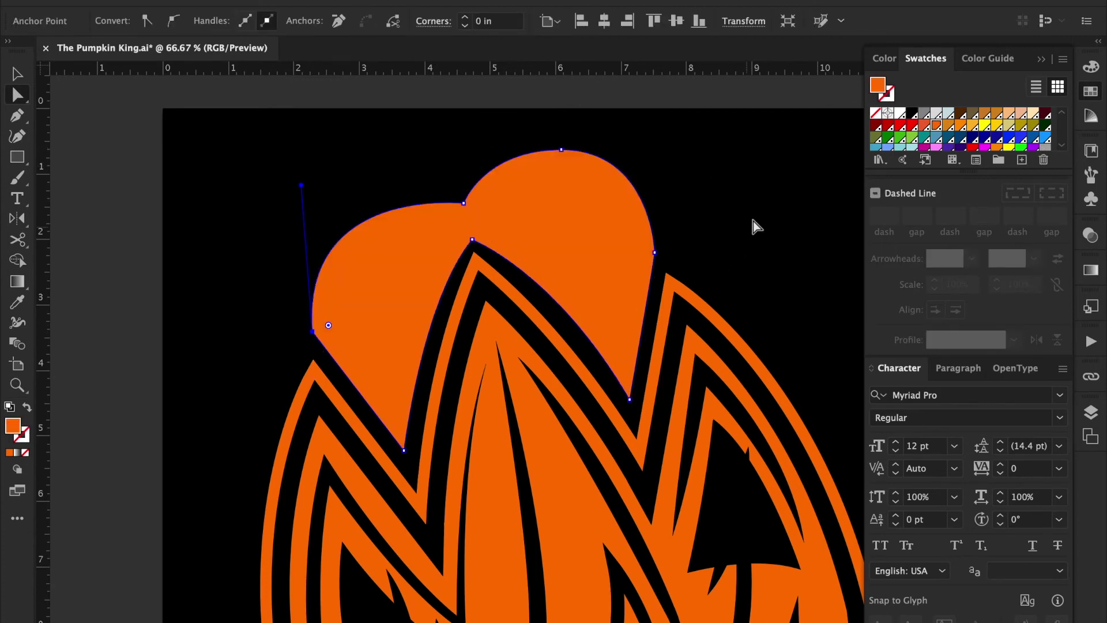
pyautogui.click(752, 215)
pyautogui.hotkey('ctrl', '-')
pyautogui.hotkey('ctrl', '-')
# - Undo the orange blob and select the flame lettermark group
pyautogui.scroll(-3, 763, 224)
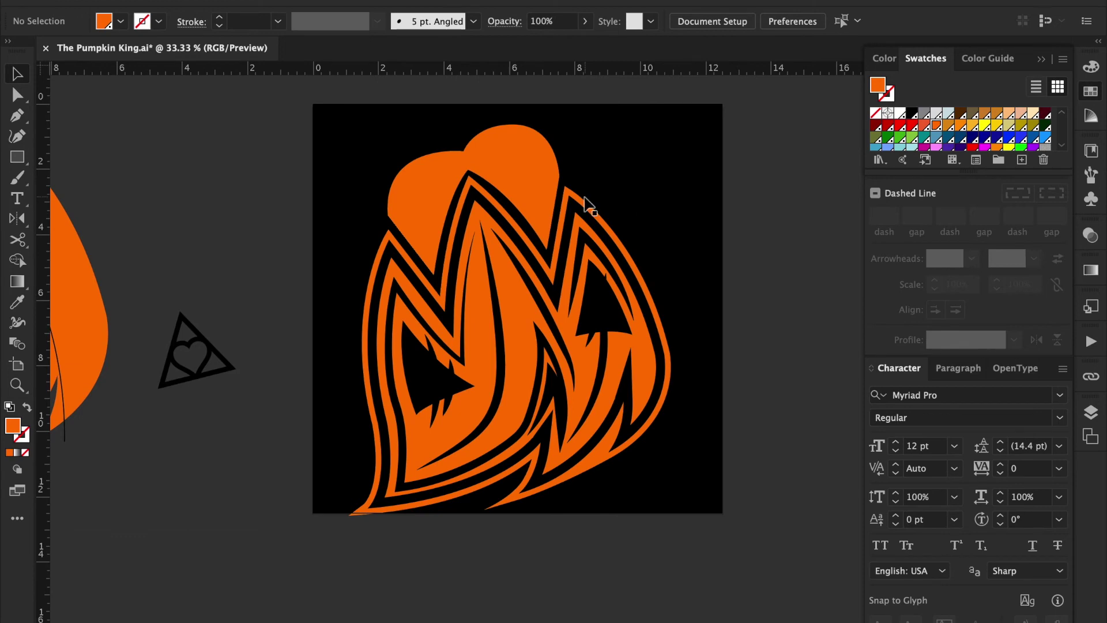
pyautogui.hotkey('ctrl', '+')
pyautogui.hotkey('ctrl', '+')
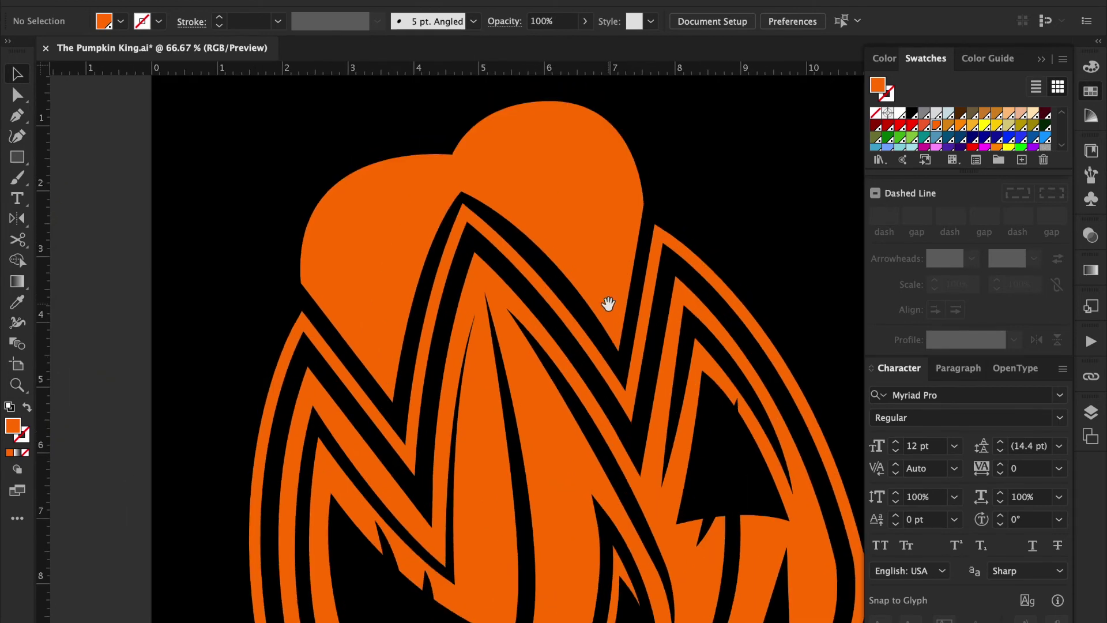
pyautogui.hotkey('ctrl', 'z')
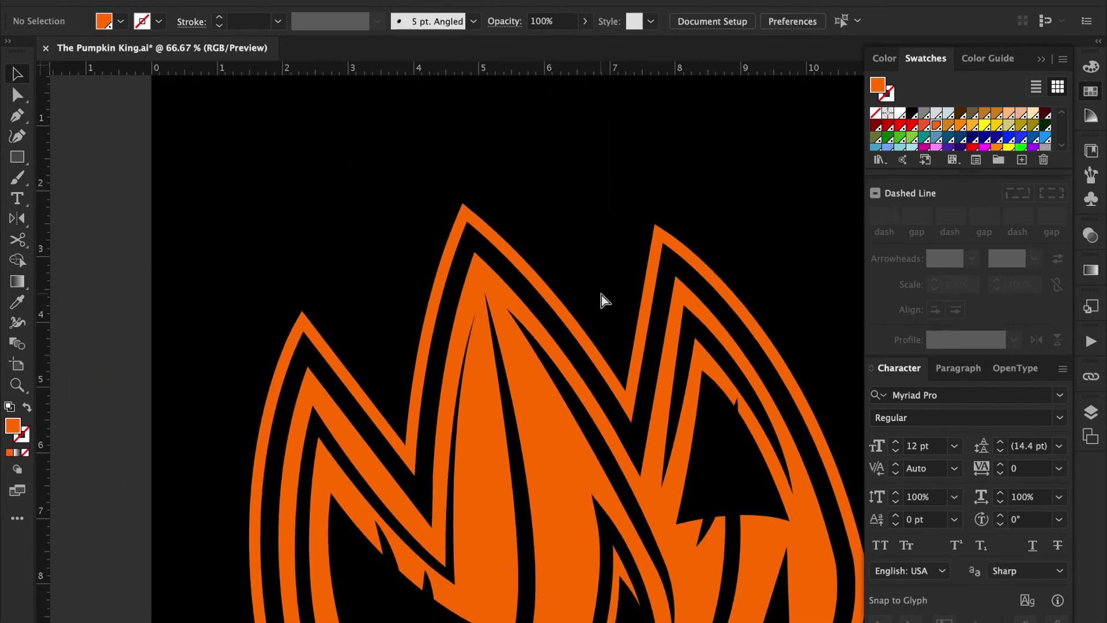
pyautogui.hotkey('ctrl', '-')
pyautogui.click(604, 374)
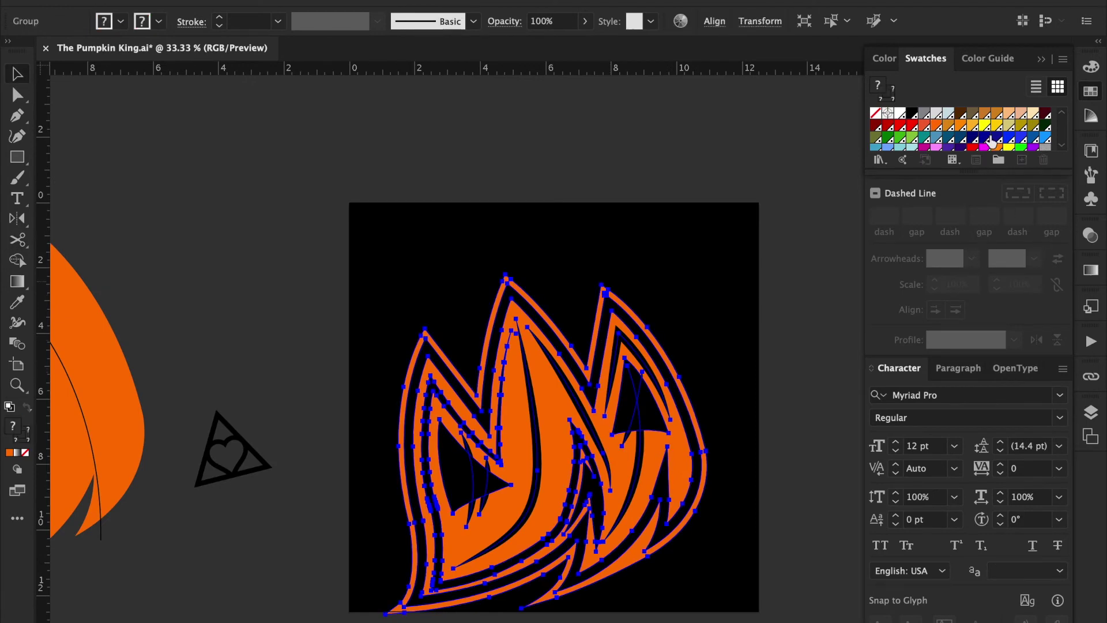
# - Centre the lettermark horizontally and vertically on the artboard
pyautogui.click(1041, 58)
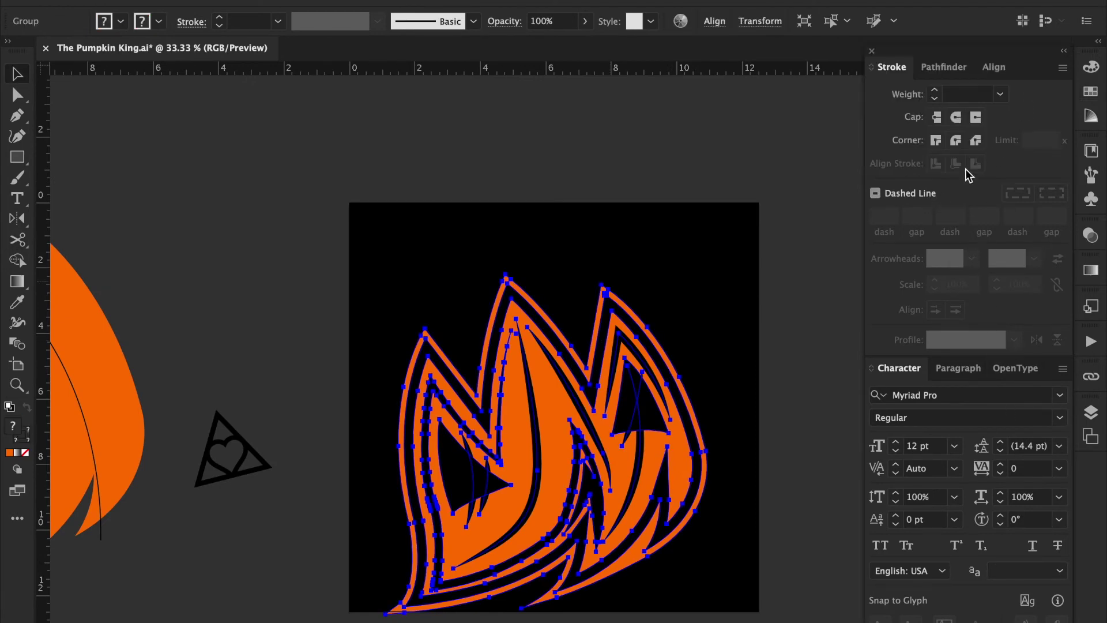
pyautogui.click(994, 68)
pyautogui.click(1060, 238)
pyautogui.click(1030, 238)
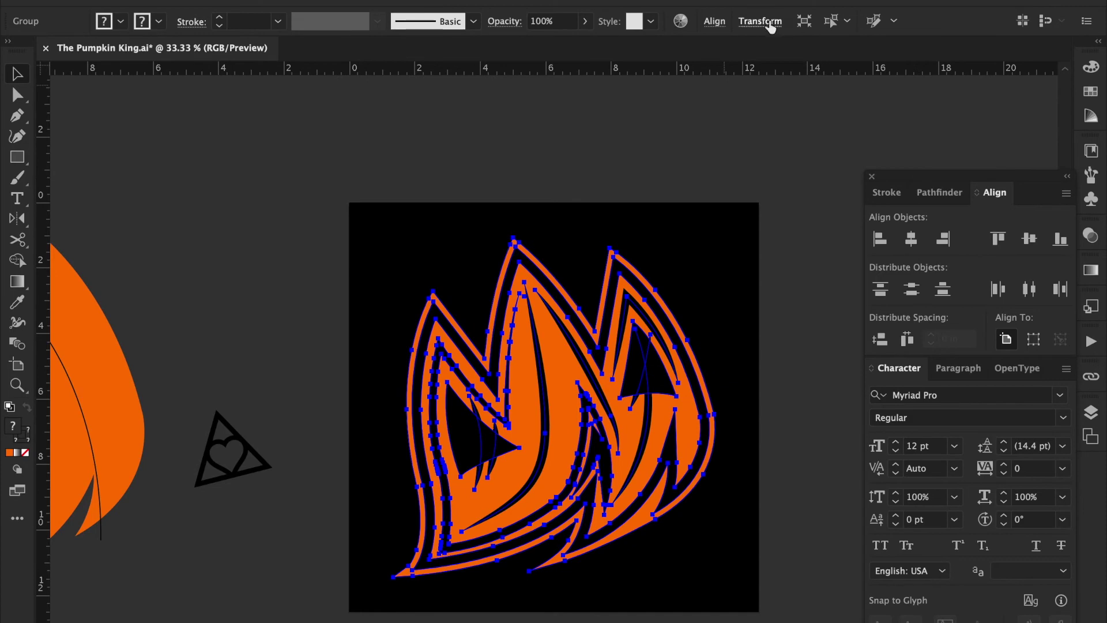
# - Set the lettermark's height to 12 in
pyautogui.click(760, 20)
pyautogui.doubleClick(716, 72)
pyautogui.write('12 in')
pyautogui.press('Return')
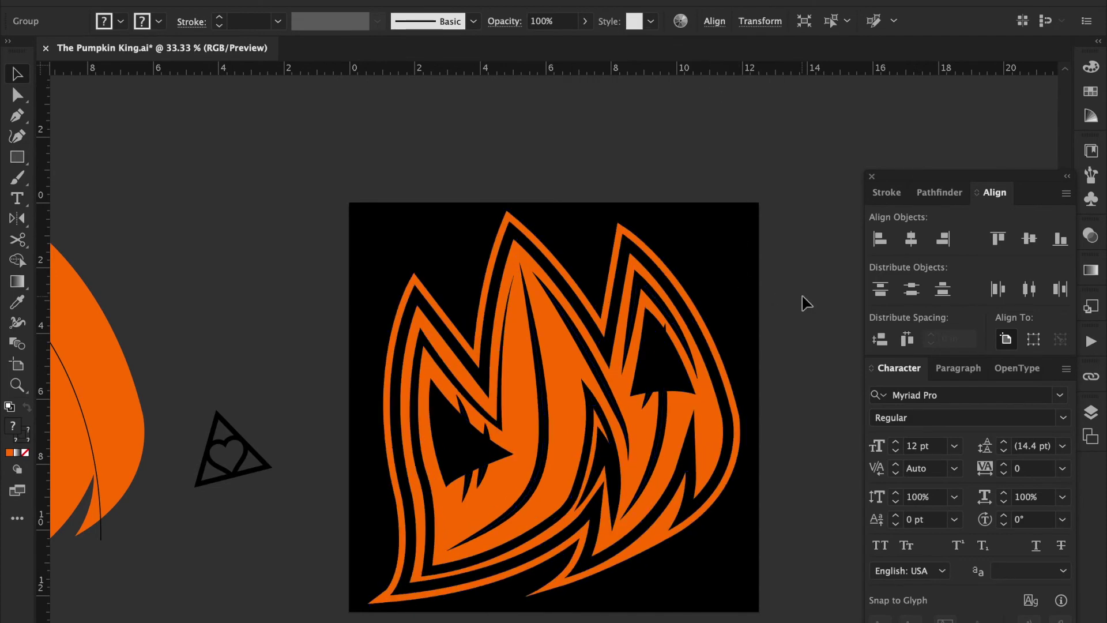
pyautogui.click(806, 303)
pyautogui.moveTo(806, 302); pyautogui.dragTo(760, 185)
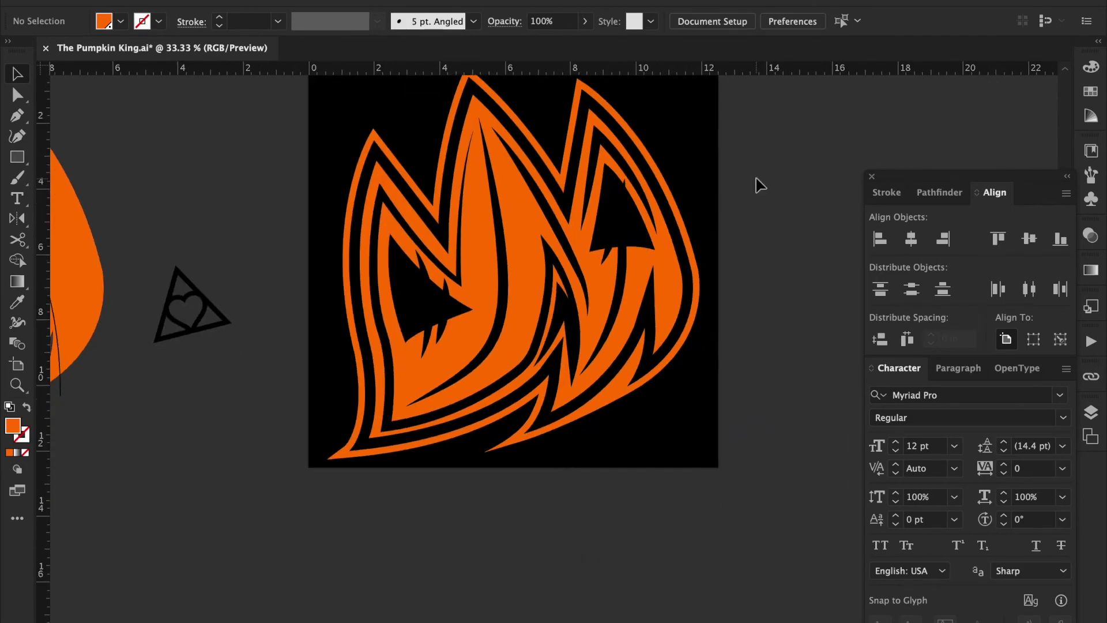
pyautogui.moveTo(756, 181); pyautogui.dragTo(759, 215)
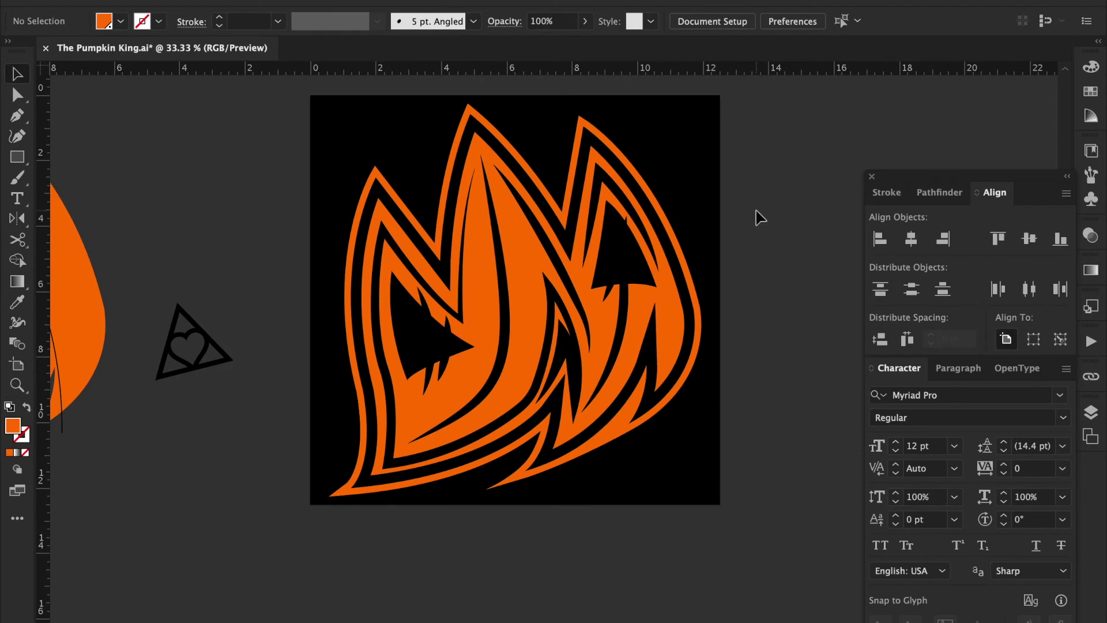
# - Pen-draw a curved accent path beside the right flame's outer edge
pyautogui.hotkey('ctrl', '=')
pyautogui.hotkey('ctrl', '=')
pyautogui.hotkey('ctrl', '=')
pyautogui.hotkey('ctrl', '-')
pyautogui.moveTo(759, 217)
pyautogui.mouseDown()
pyautogui.moveTo(589, 149)
pyautogui.moveTo(434, 297)
pyautogui.moveTo(452, 323)
pyautogui.mouseUp()
pyautogui.press('p')
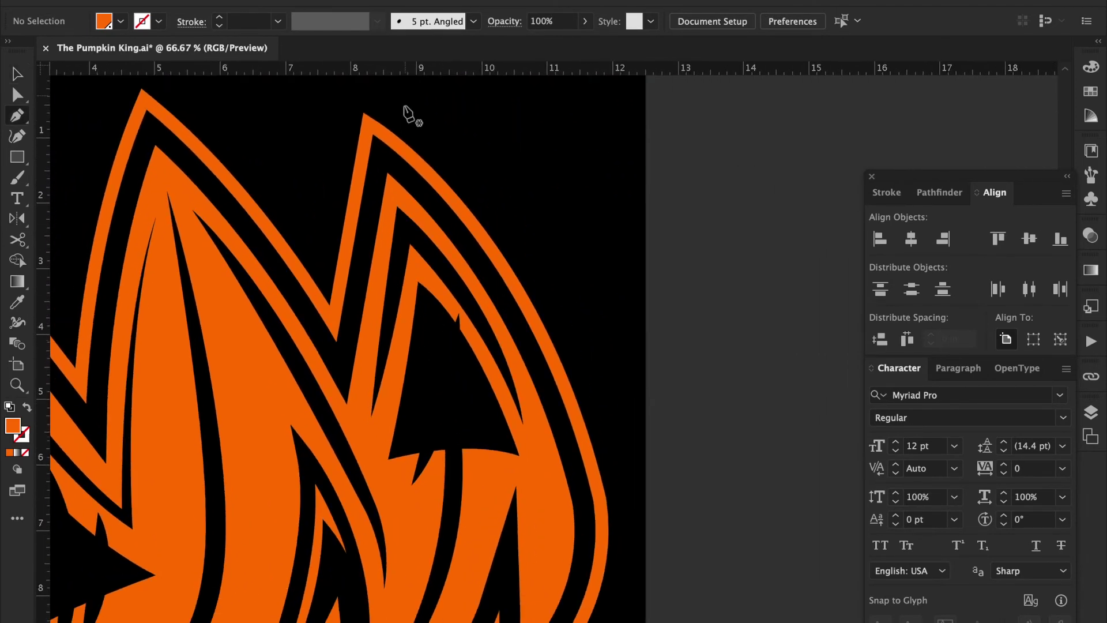
pyautogui.click(391, 96)
pyautogui.moveTo(615, 476); pyautogui.dragTo(621, 620)
pyautogui.hotkey('ctrl', '-')
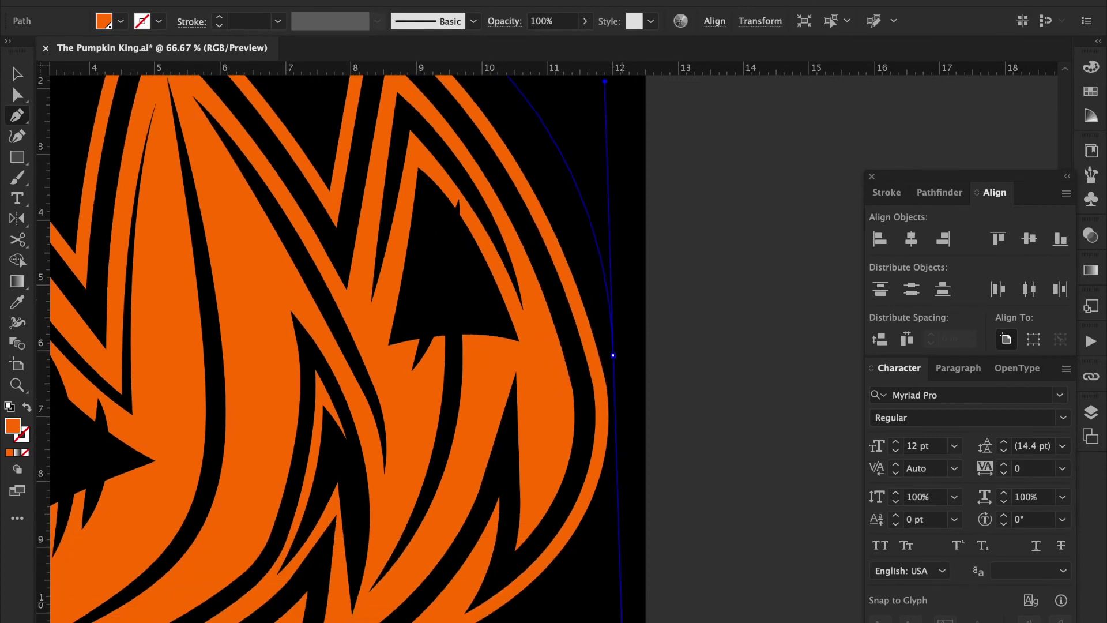
pyautogui.moveTo(658, 330); pyautogui.dragTo(675, 440)
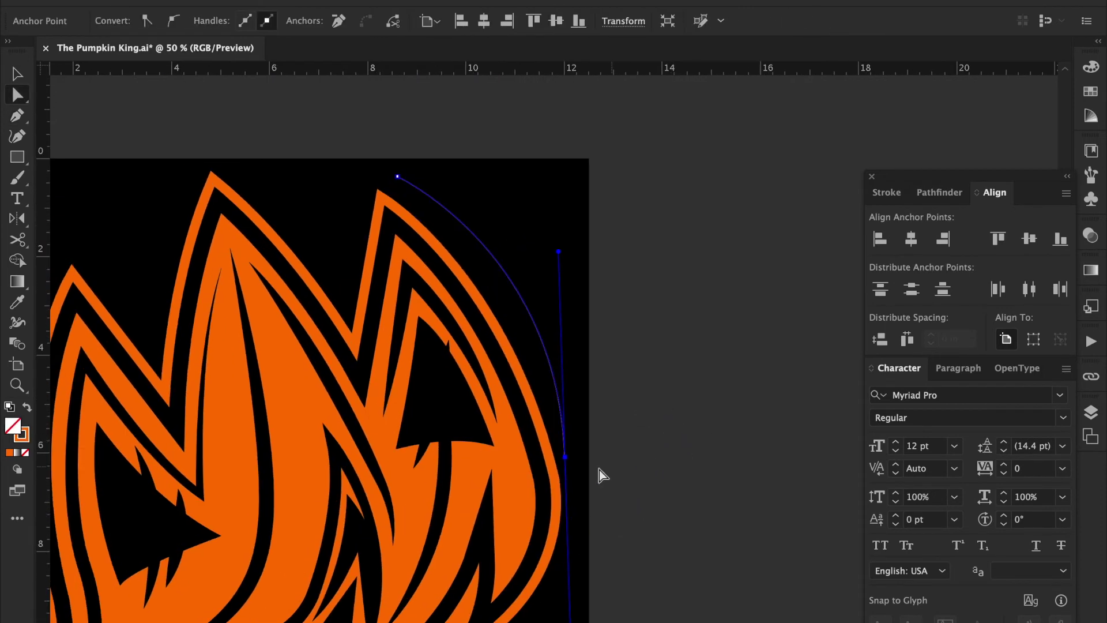
pyautogui.press('a')
pyautogui.click(390, 166)
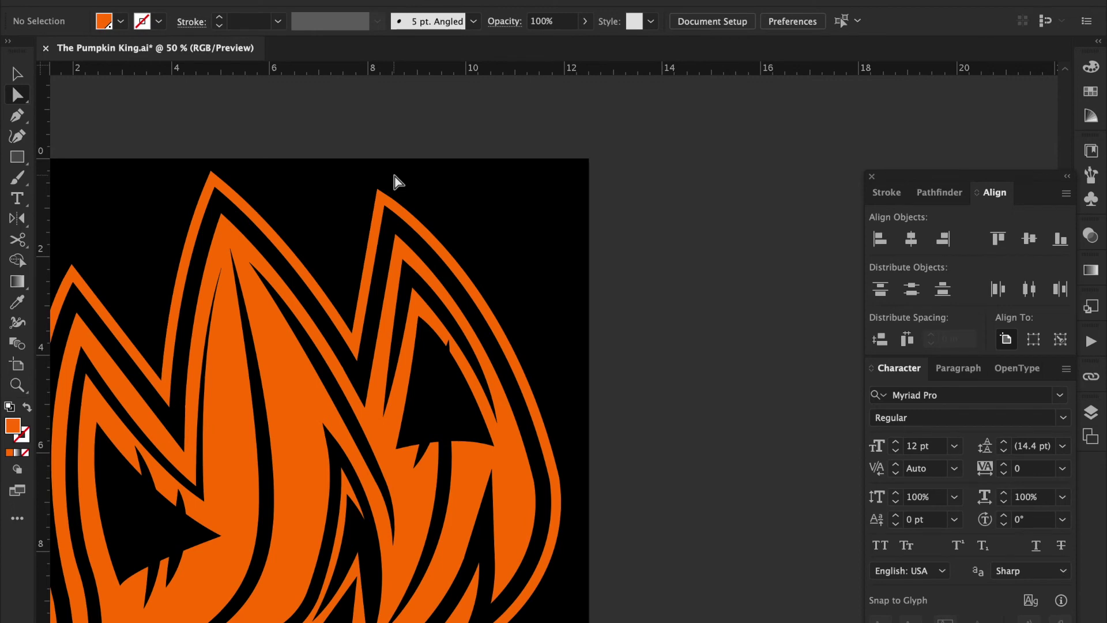
# - Continue the path from its end anchor as a corner, bending it back upward
pyautogui.press('p')
pyautogui.click(393, 174)
pyautogui.moveTo(566, 433); pyautogui.dragTo(508, 182)
pyautogui.hotkey('ctrl', '-')
pyautogui.hotkey('ctrl', '+')
pyautogui.moveTo(646, 617); pyautogui.dragTo(615, 427)
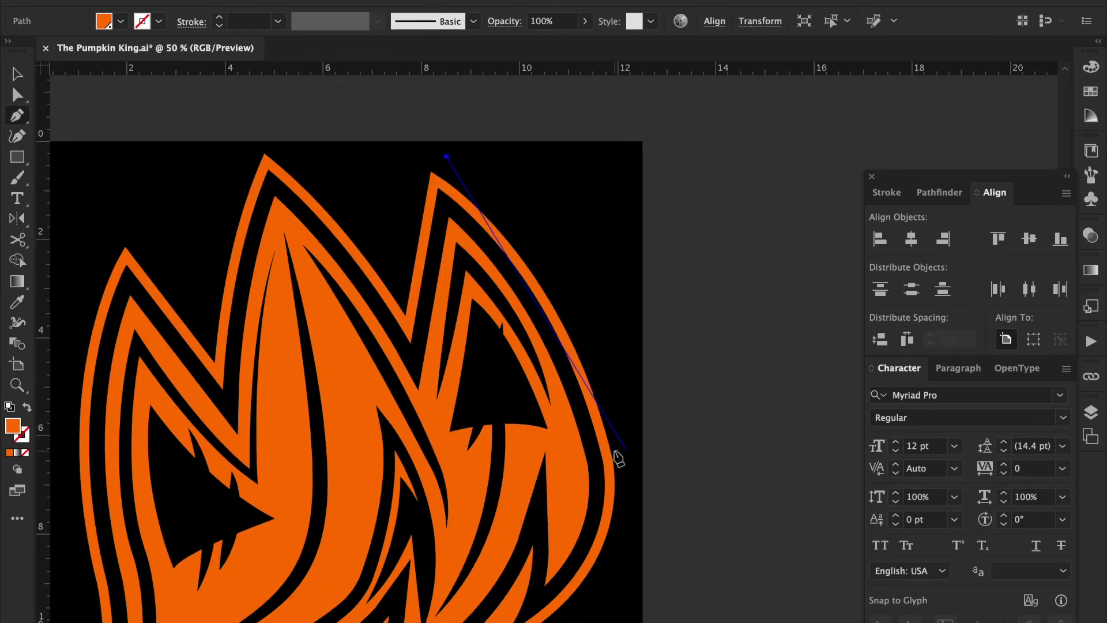
pyautogui.click(624, 462)
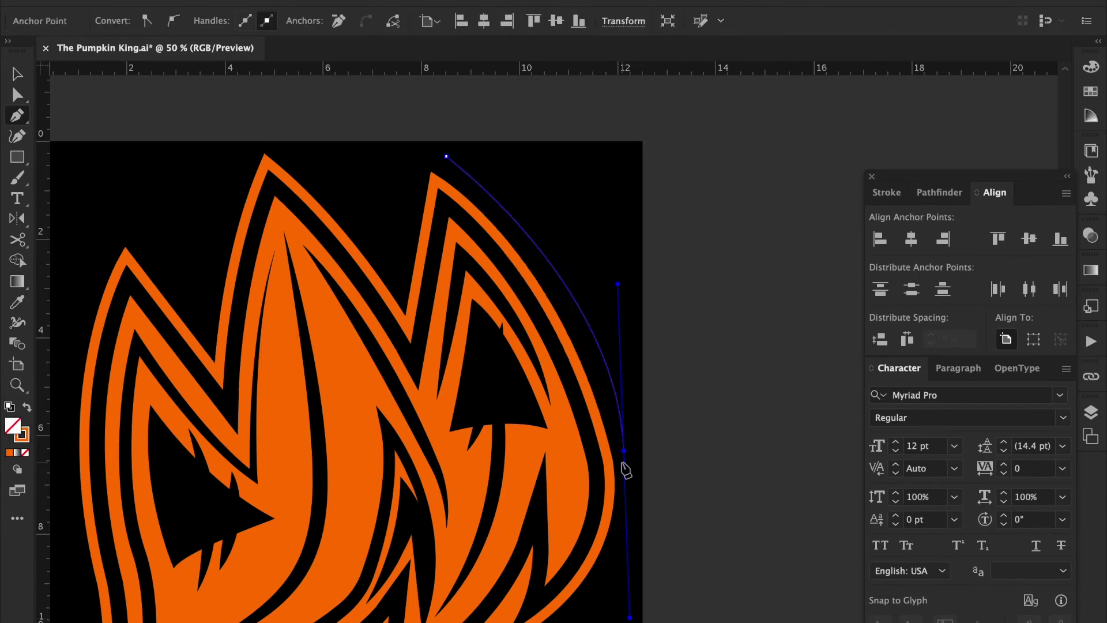
pyautogui.click(625, 453)
pyautogui.moveTo(569, 229)
pyautogui.mouseDown()
pyautogui.moveTo(486, 92)
pyautogui.moveTo(487, 102)
pyautogui.mouseUp()
# - Give the new path an orange stroke of about 20 pt with Width Profile 1
pyautogui.press('i')
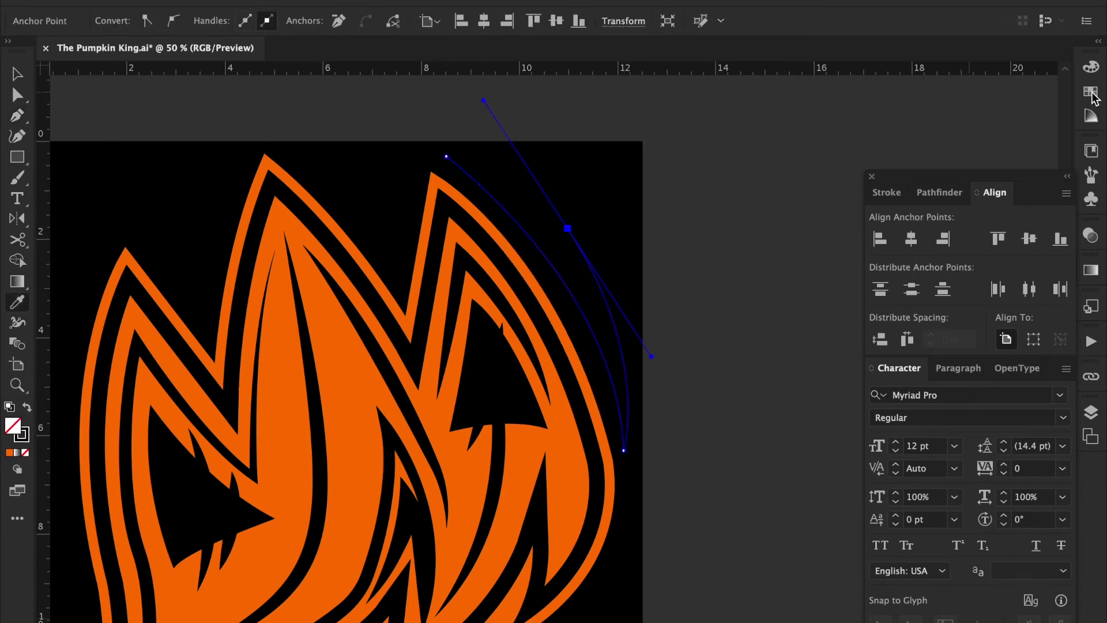
pyautogui.click(1091, 91)
pyautogui.click(884, 95)
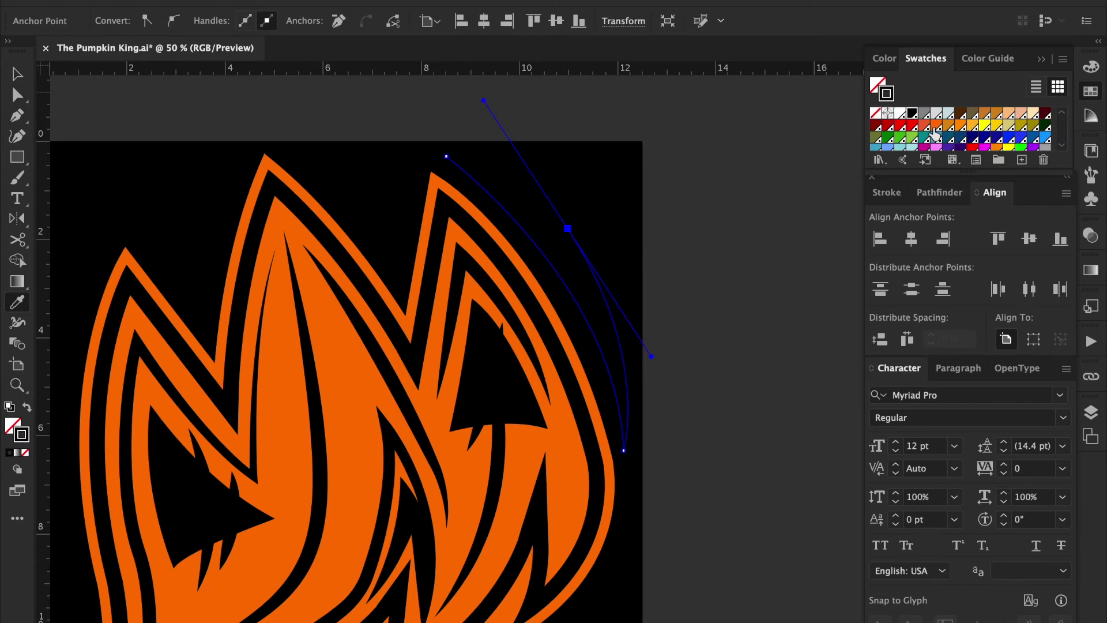
pyautogui.click(935, 128)
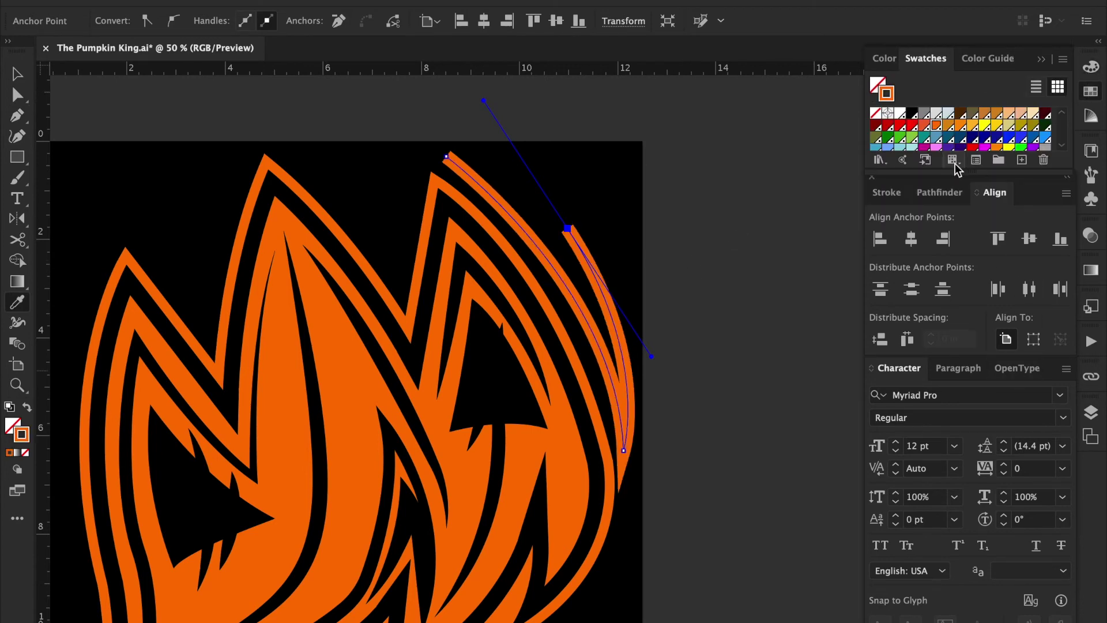
pyautogui.click(886, 192)
pyautogui.click(1014, 340)
pyautogui.click(958, 396)
# - Reshape the accent stroke's anchors and bend with Direct Selection
pyautogui.press('v')
pyautogui.click(691, 409)
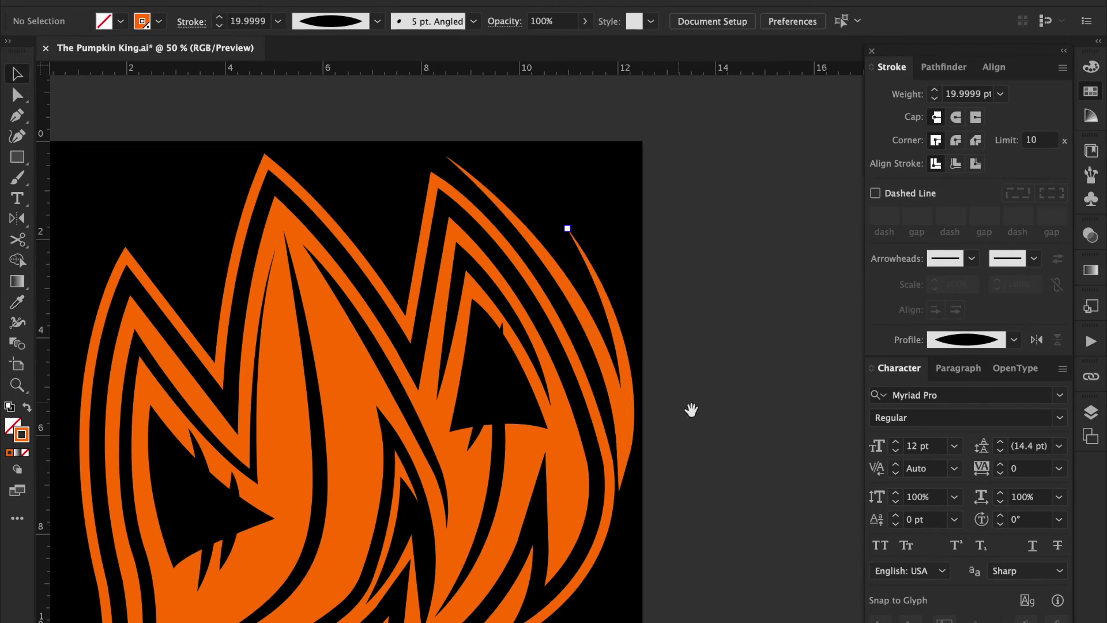
pyautogui.moveTo(691, 410); pyautogui.dragTo(681, 350)
pyautogui.press('a')
pyautogui.click(619, 390)
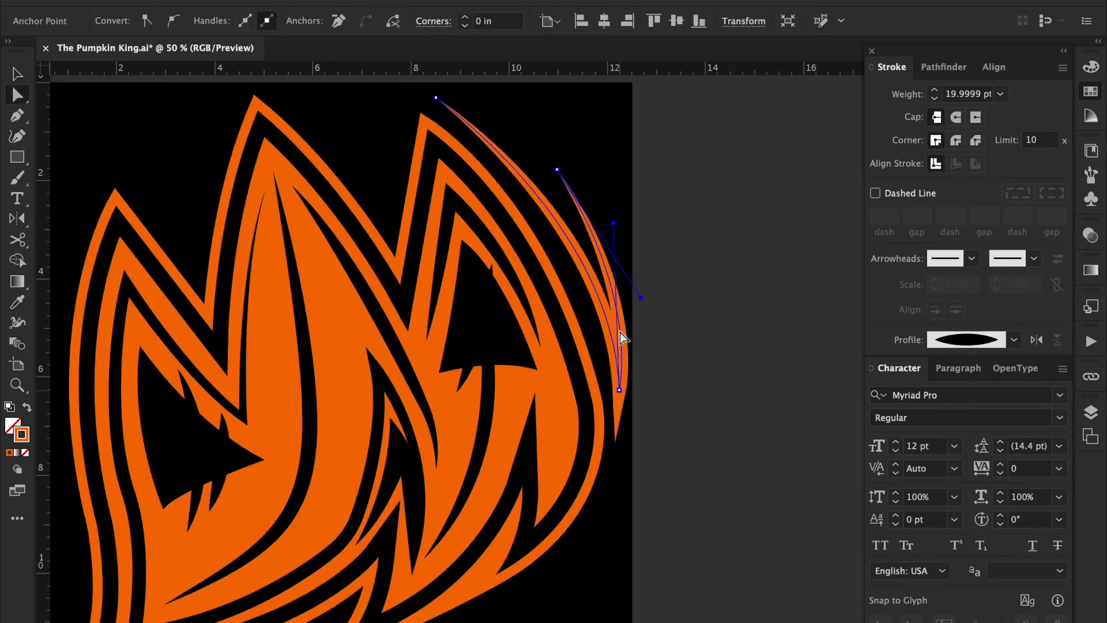
pyautogui.moveTo(611, 226); pyautogui.dragTo(579, 211)
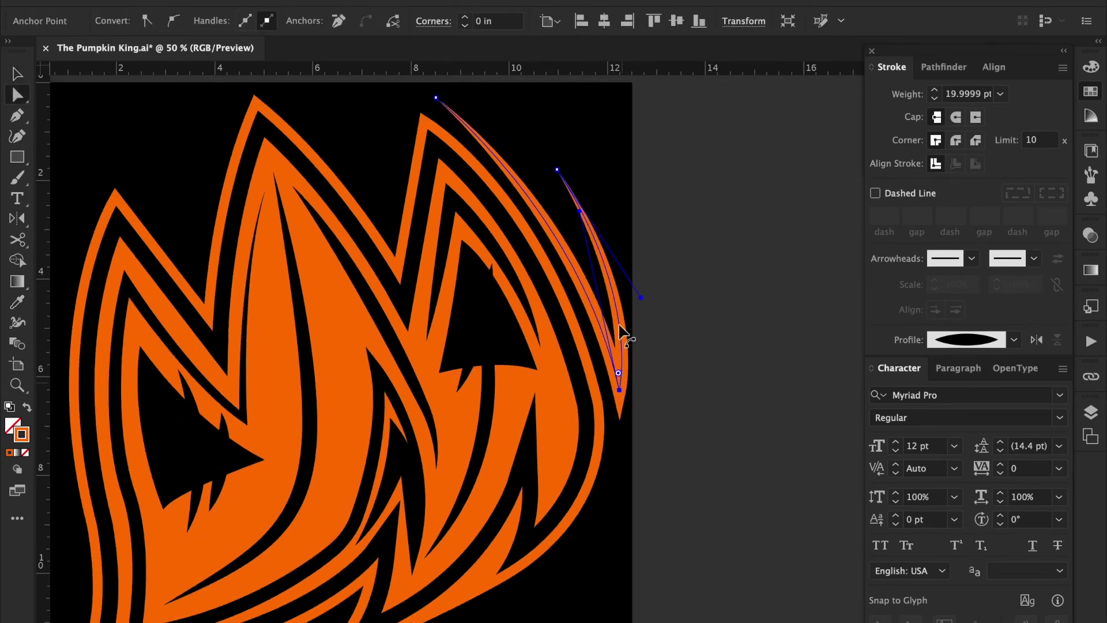
pyautogui.moveTo(557, 169); pyautogui.dragTo(548, 136)
pyautogui.click(684, 409)
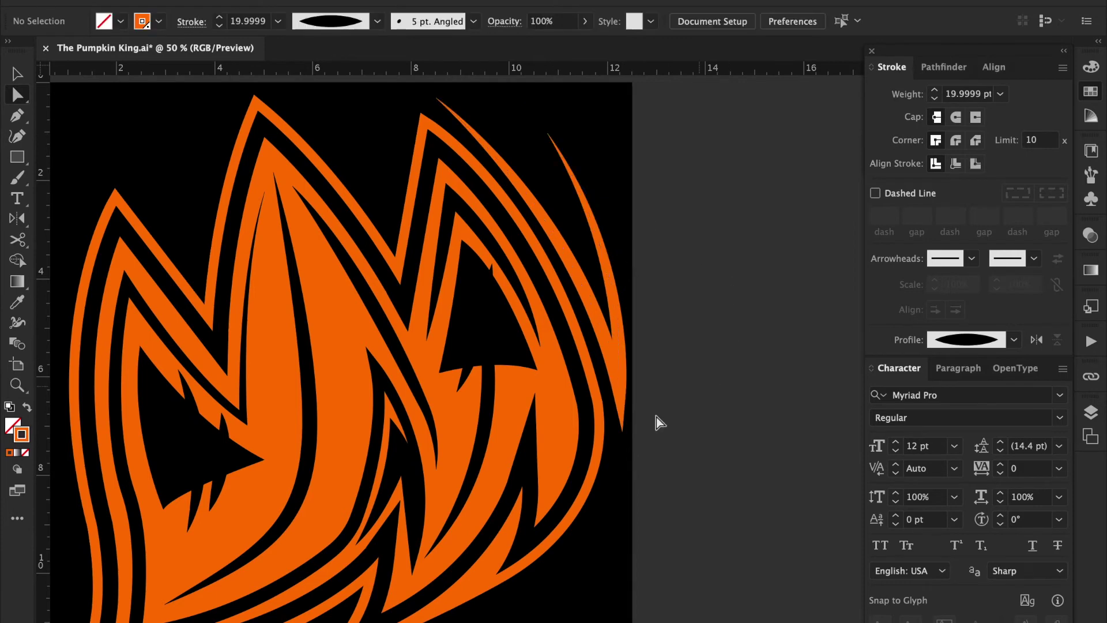
pyautogui.hscroll(-5, 676, 438)
pyautogui.scroll(2, 669, 456)
pyautogui.press('p')
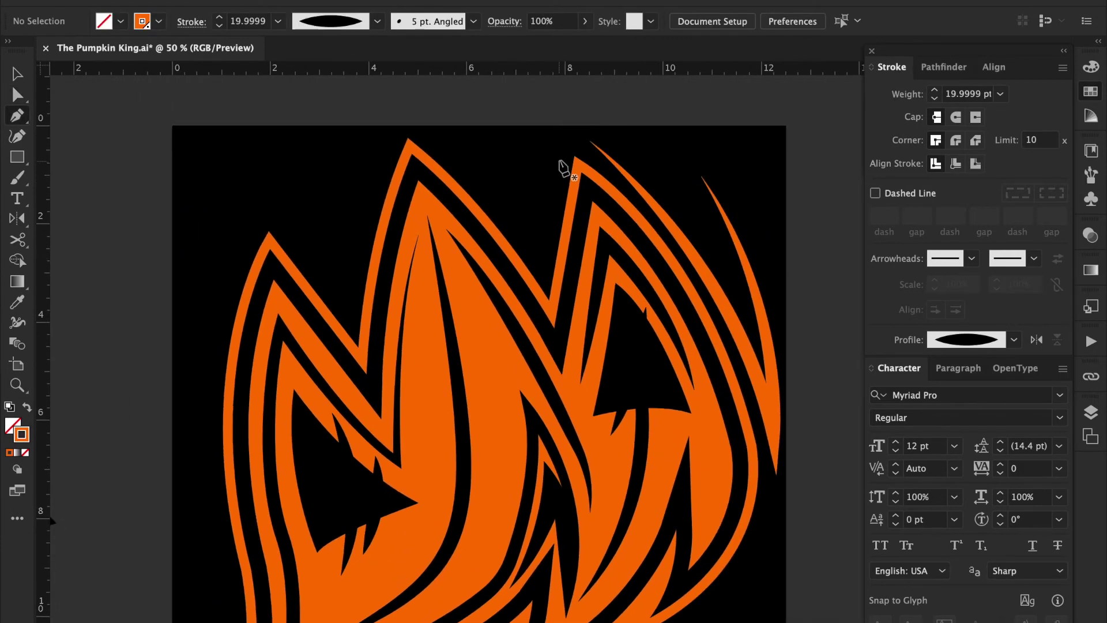
# - Pen-draw a zigzag path over the flame peaks, from the right peak to the left tip
pyautogui.click(559, 146)
pyautogui.moveTo(544, 264); pyautogui.dragTo(546, 312)
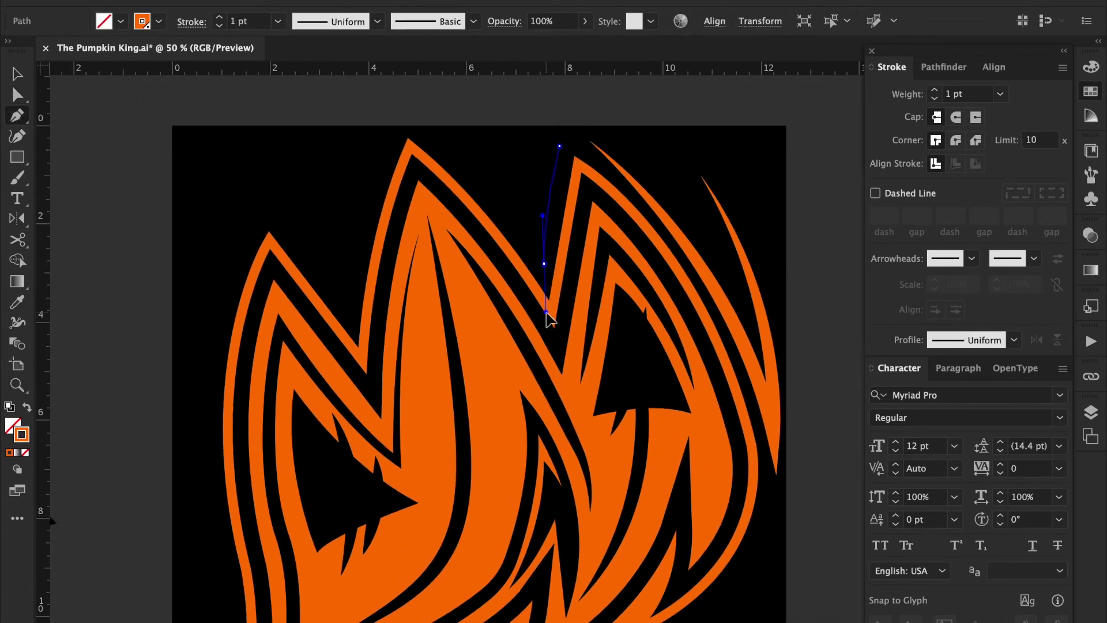
pyautogui.click(544, 264)
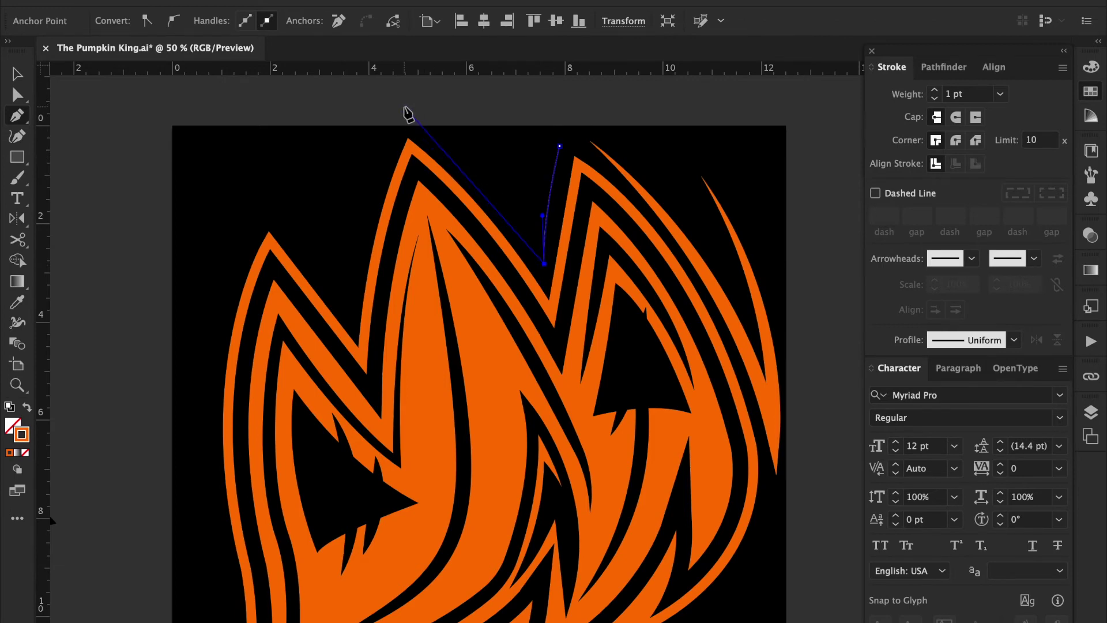
pyautogui.moveTo(409, 108); pyautogui.dragTo(308, 137)
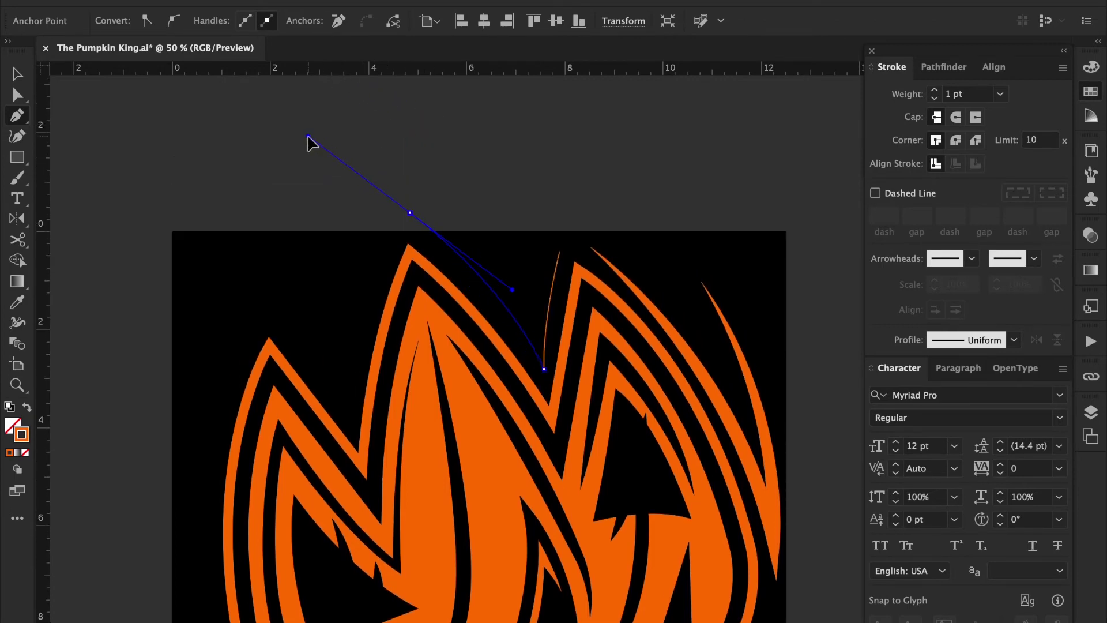
pyautogui.press('a')
pyautogui.moveTo(410, 214); pyautogui.dragTo(408, 217)
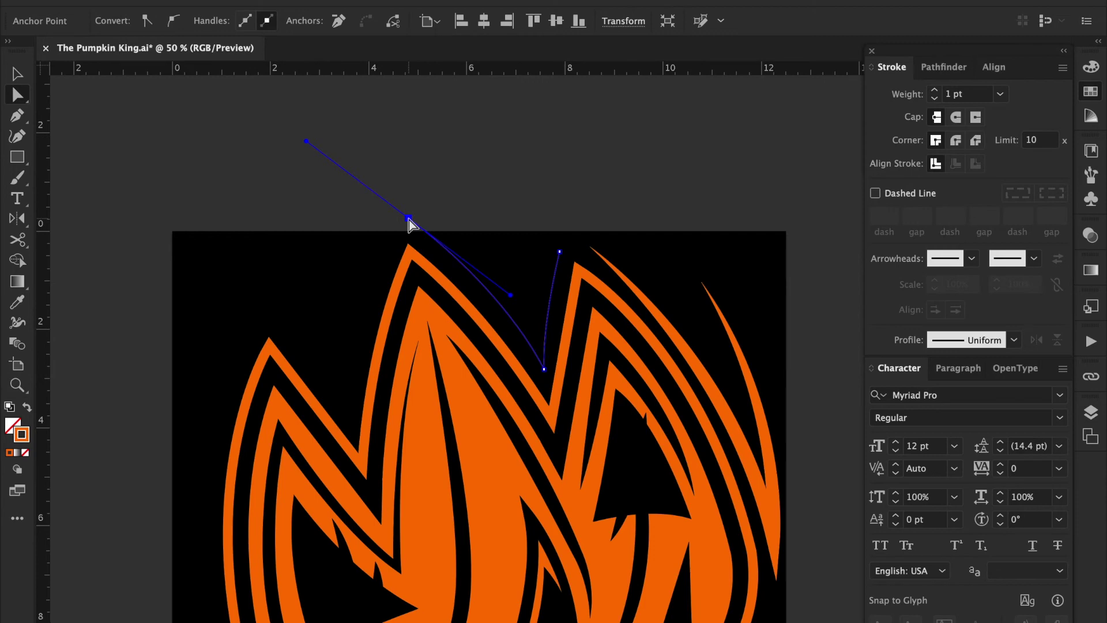
pyautogui.press('p')
pyautogui.click(409, 218)
pyautogui.moveTo(349, 415); pyautogui.dragTo(352, 526)
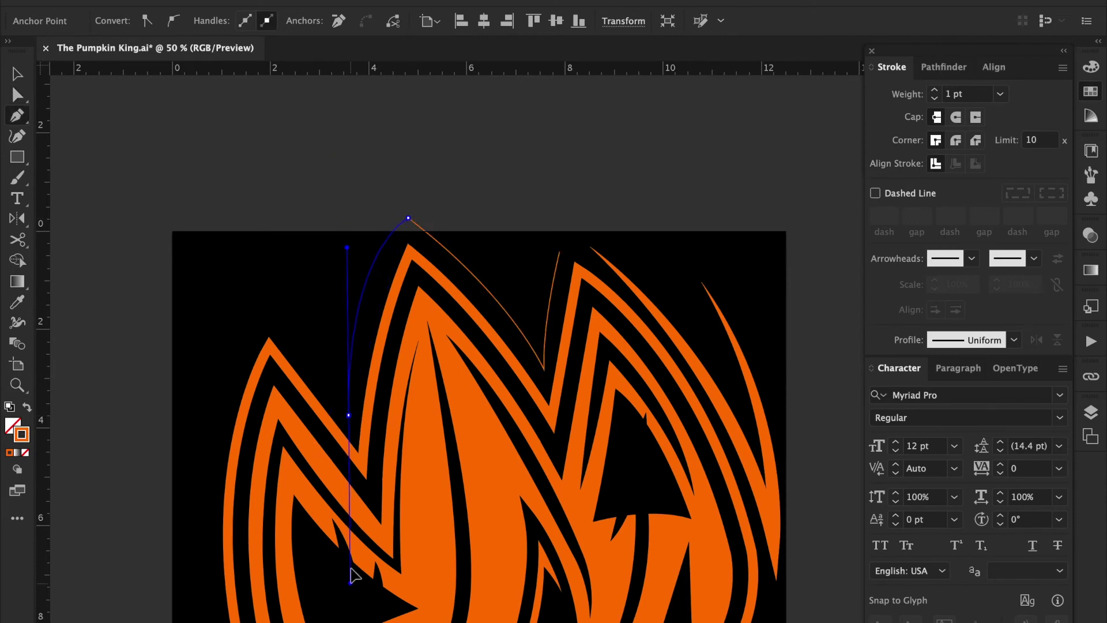
pyautogui.click(349, 415)
pyautogui.moveTo(271, 299); pyautogui.dragTo(273, 310)
pyautogui.scroll(-5, 354, 366)
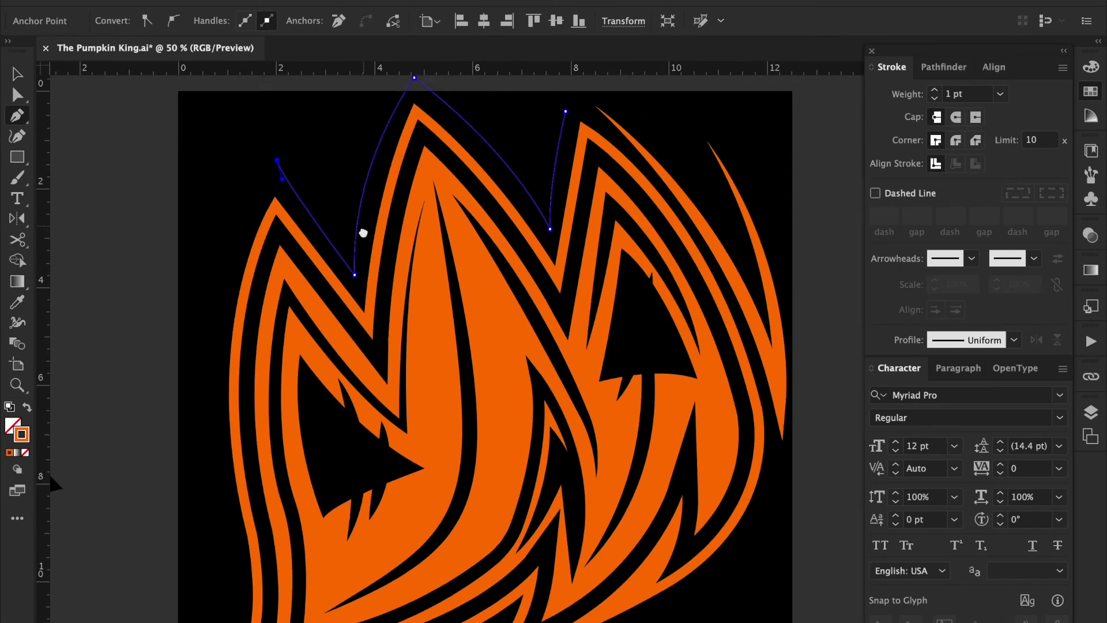
# - Eyedropper the orange accent style onto it, apply the tapered width profile, and select all
pyautogui.press('i')
pyautogui.click(640, 149)
pyautogui.click(1014, 340)
pyautogui.click(958, 395)
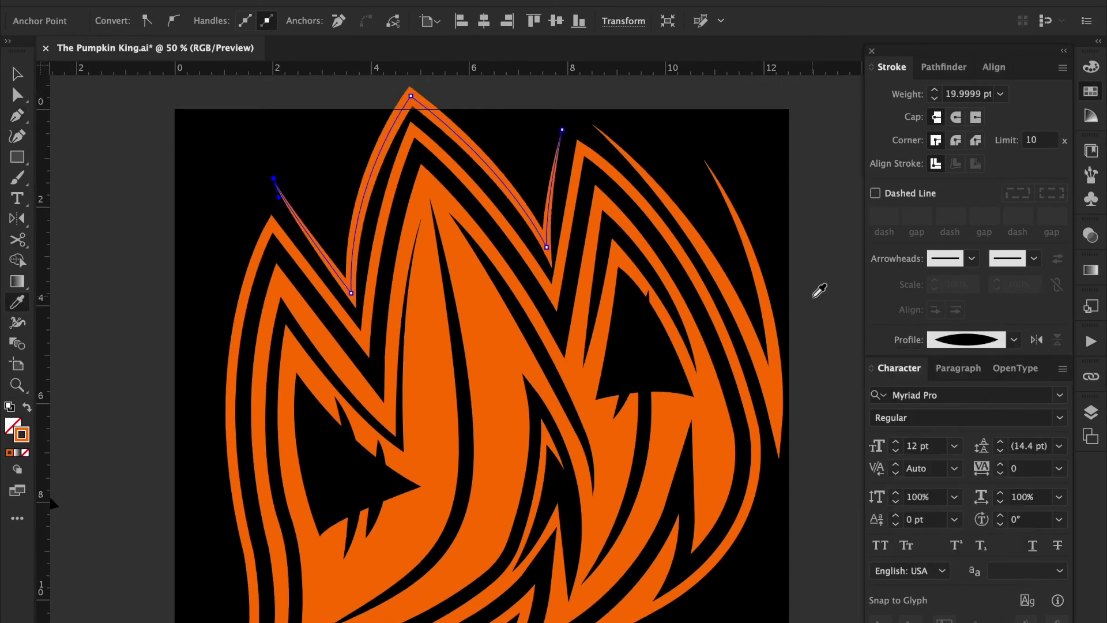
pyautogui.press('v')
pyautogui.click(819, 305)
pyautogui.hotkey('ctrl', '-')
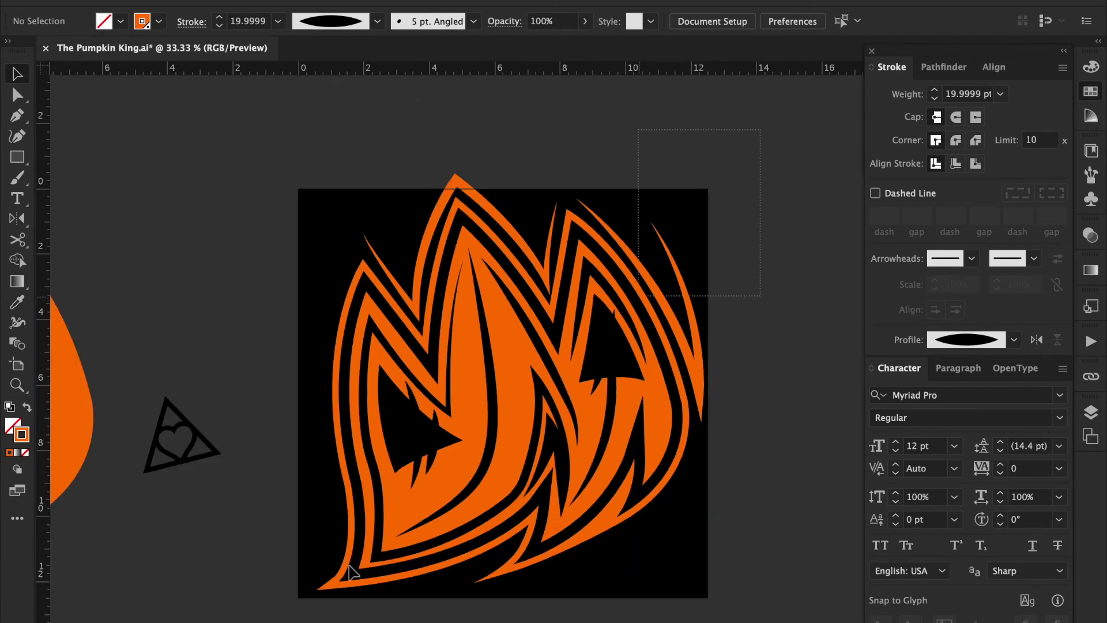
pyautogui.hotkey('ctrl', 'a')
# - Scale the logo down slightly, then ungroup the lettermark pieces
pyautogui.press('e')
pyautogui.moveTo(698, 190); pyautogui.dragTo(689, 202)
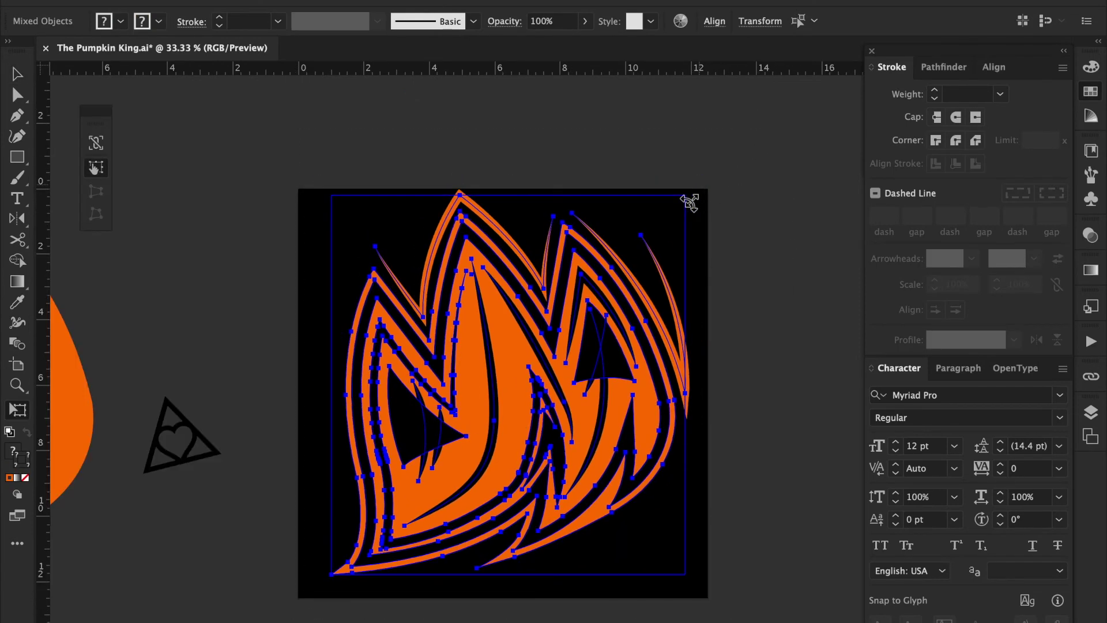
pyautogui.hotkey('ctrl', 'g')
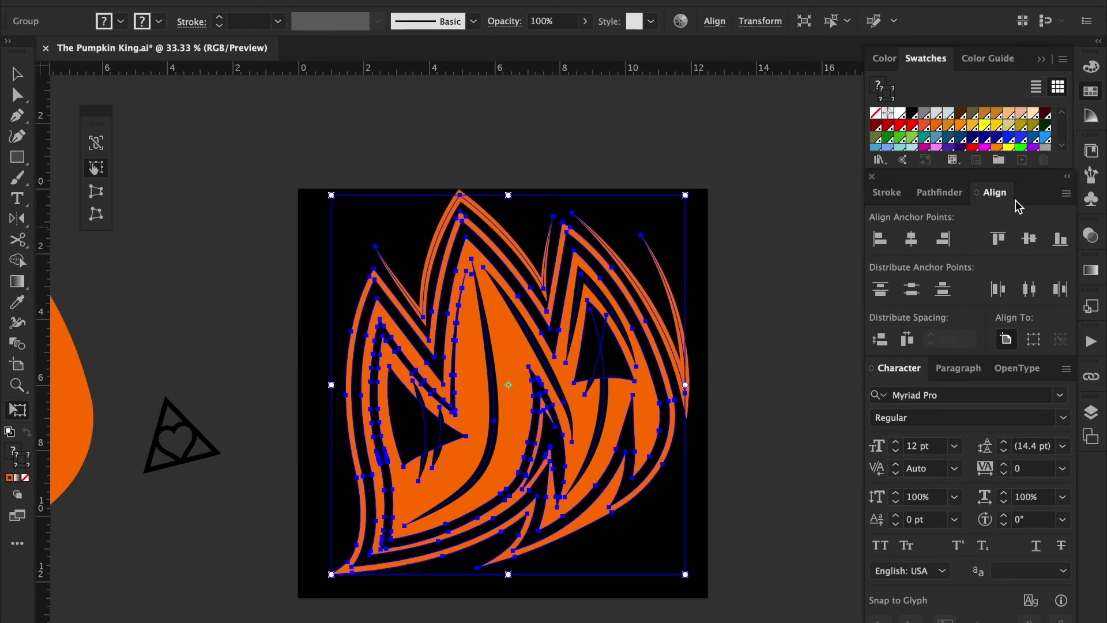
pyautogui.hotkey('ctrl', 'z')
pyautogui.moveTo(658, 226); pyautogui.dragTo(548, 231)
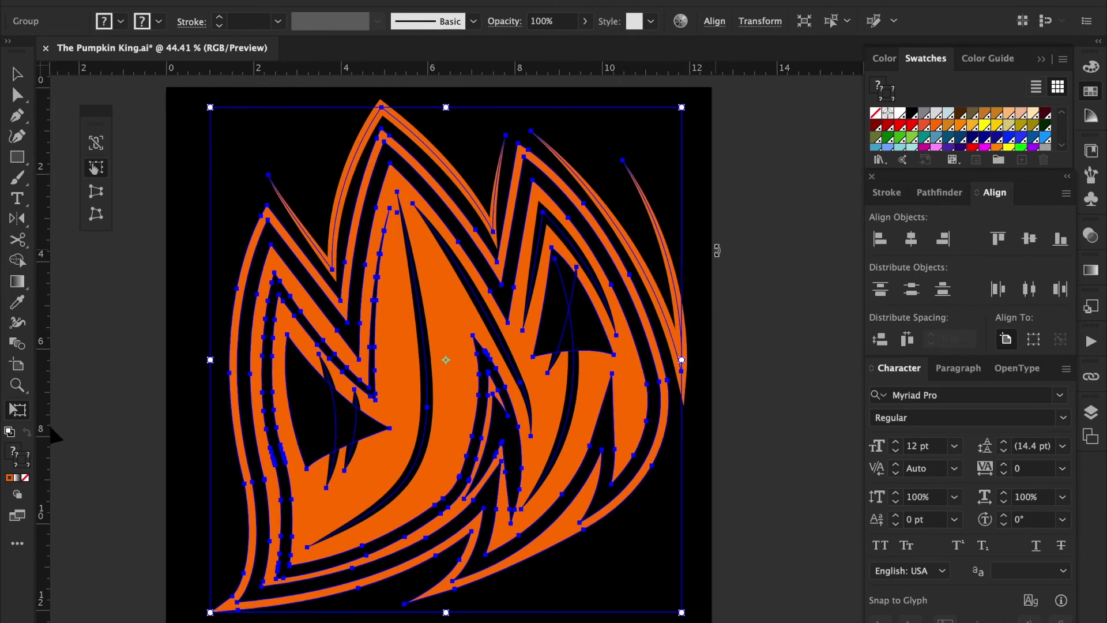
pyautogui.rightClick(755, 284)
pyautogui.click(789, 439)
pyautogui.hotkey('ctrl', 'shift', 'a')
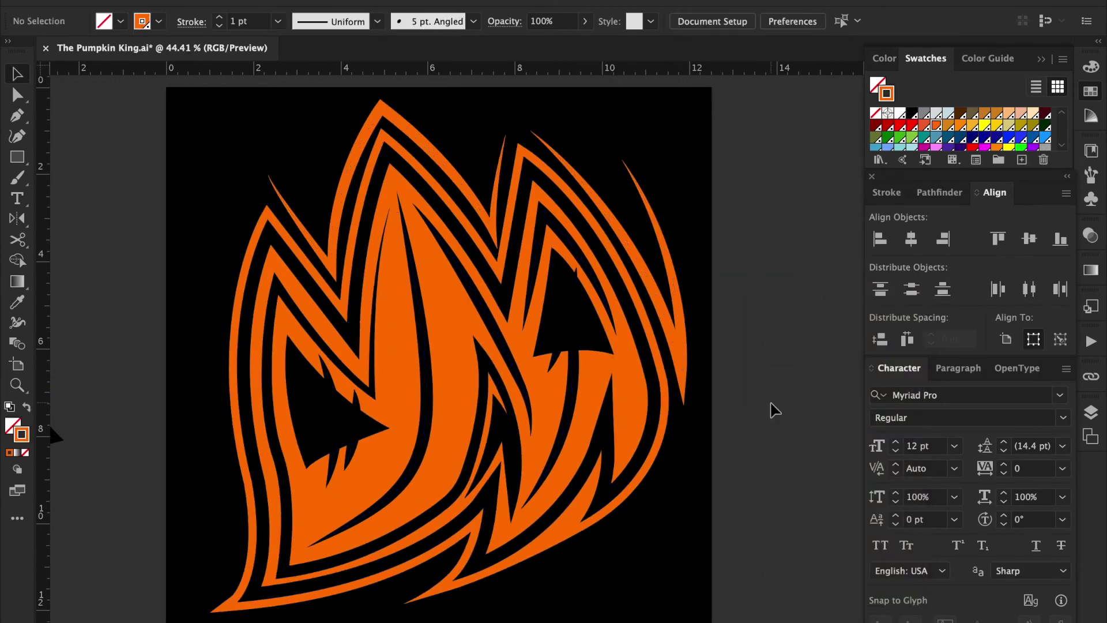
# - Refine the top accent curve by nudging its end and peak anchors
pyautogui.hotkey('ctrl', '=')
pyautogui.press('a')
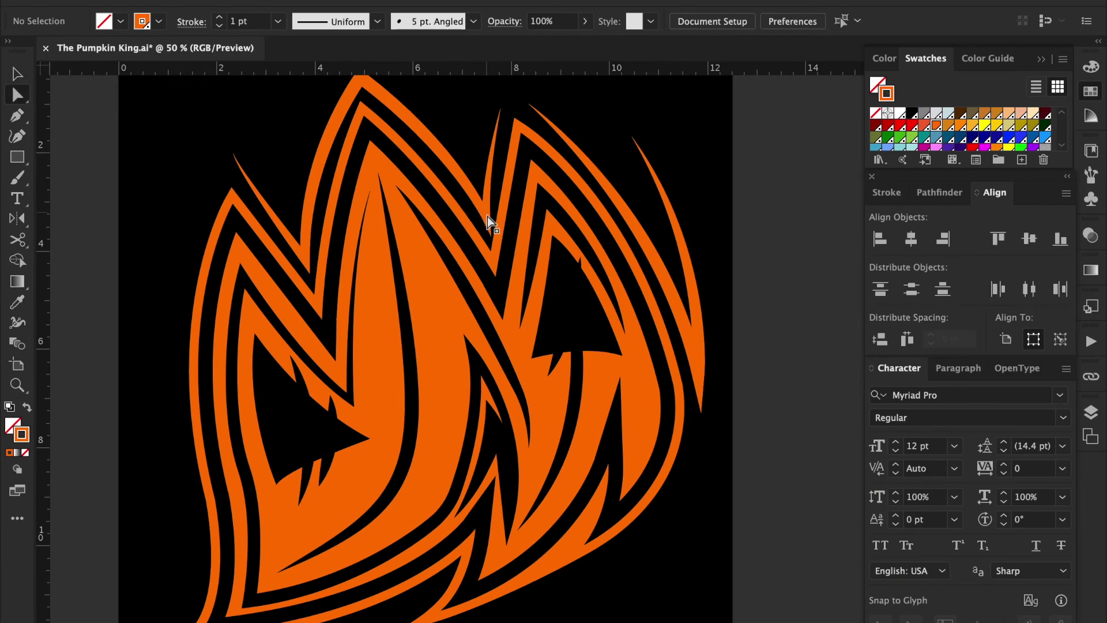
pyautogui.moveTo(489, 219); pyautogui.dragTo(483, 210)
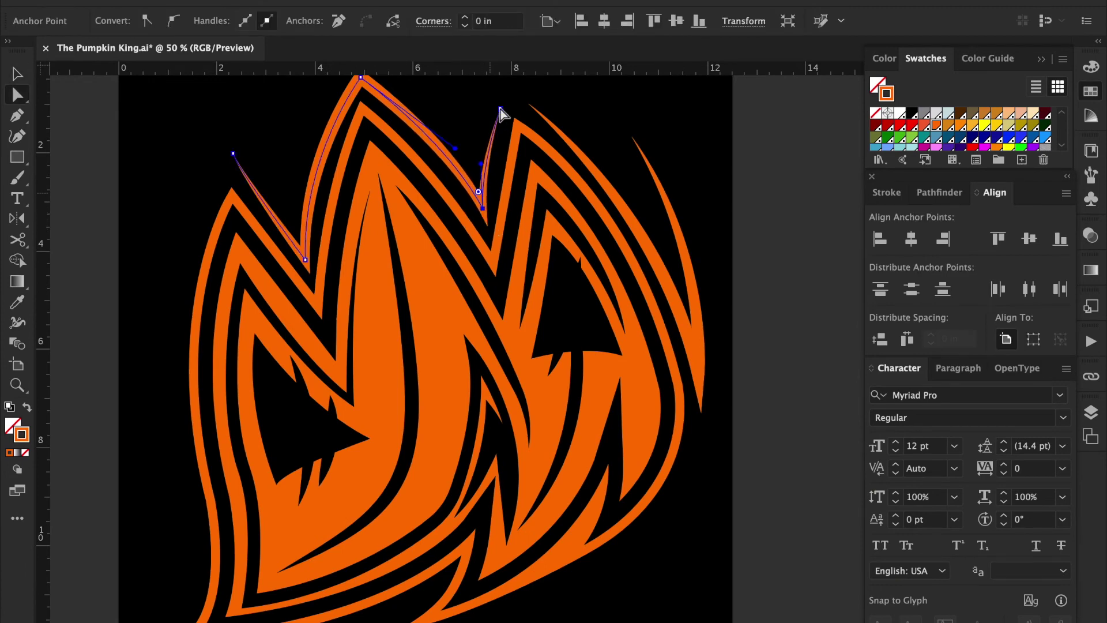
pyautogui.moveTo(500, 109); pyautogui.dragTo(509, 104)
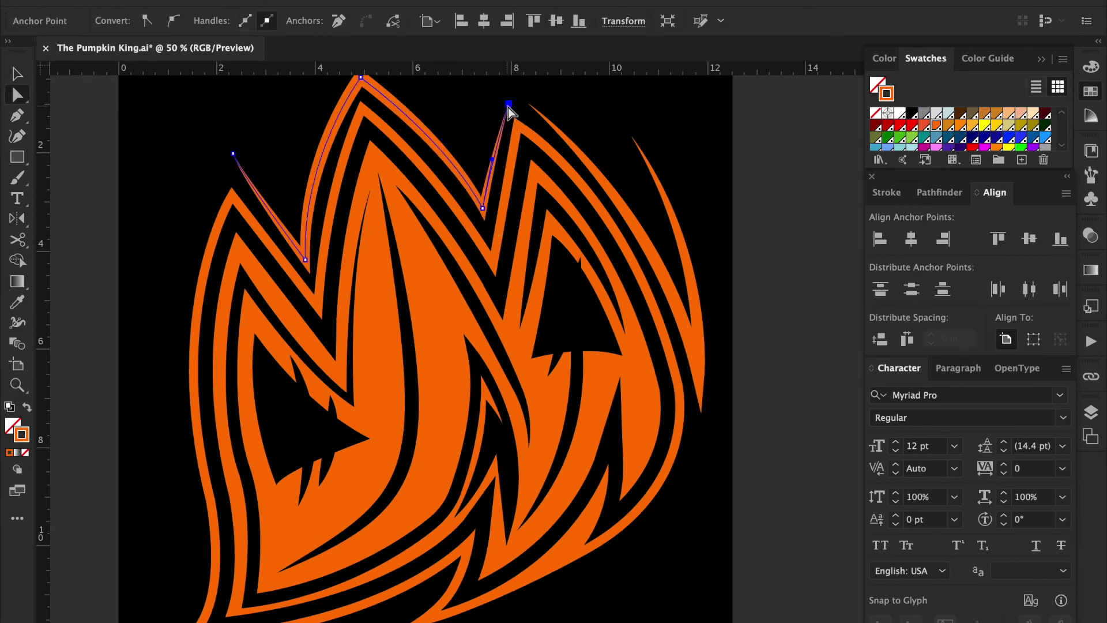
pyautogui.moveTo(508, 223); pyautogui.dragTo(521, 319)
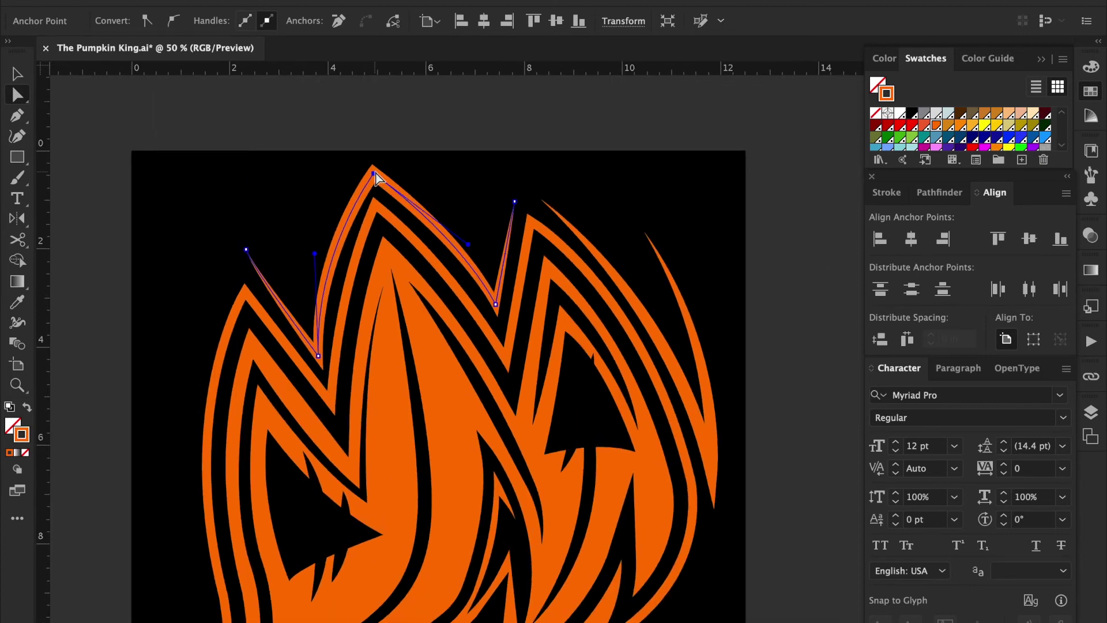
pyautogui.moveTo(373, 173); pyautogui.dragTo(368, 169)
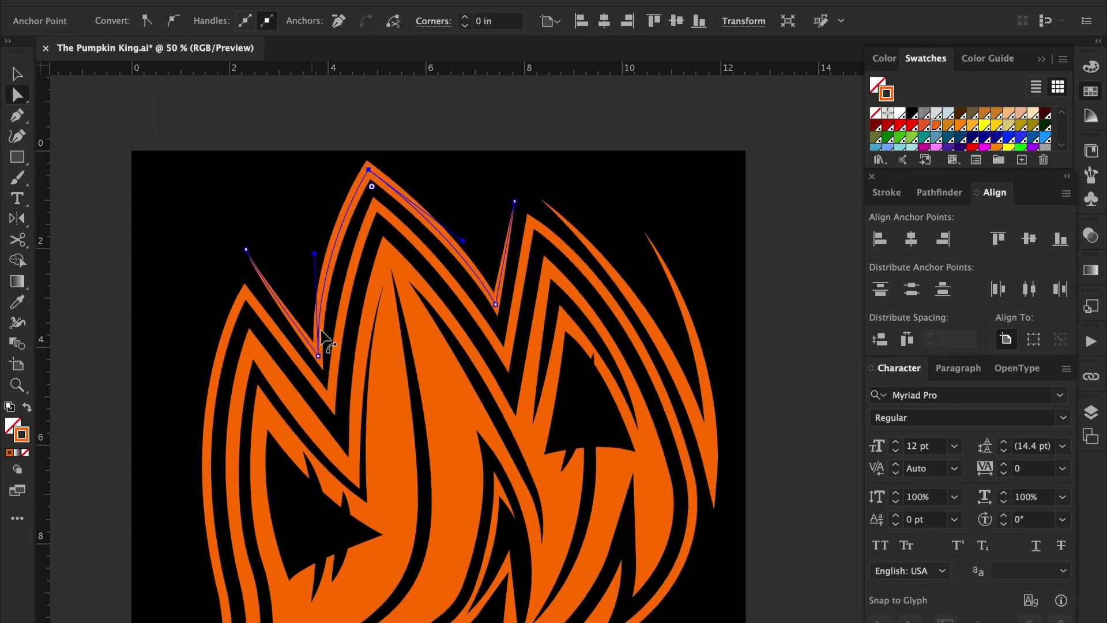
pyautogui.moveTo(246, 250); pyautogui.dragTo(243, 257)
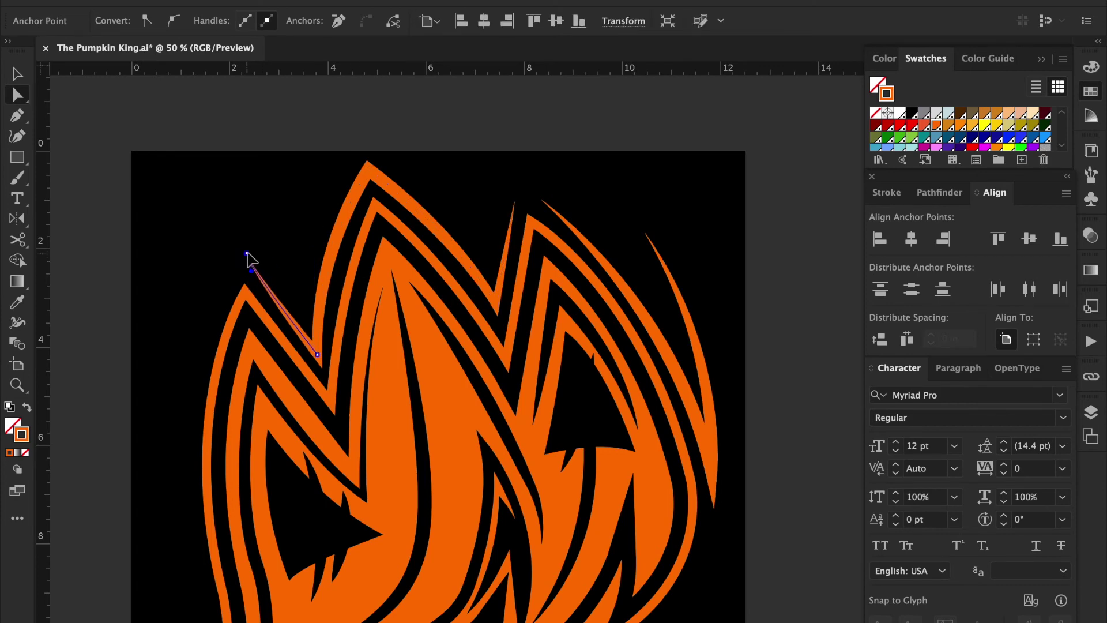
pyautogui.click(323, 177)
pyautogui.moveTo(659, 389)
pyautogui.mouseDown()
pyautogui.moveTo(734, 236)
pyautogui.moveTo(727, 253)
pyautogui.mouseUp()
# - Pen-draw a curved accent path down the left flame's outer edge
pyautogui.press('p')
pyautogui.click(300, 130)
pyautogui.moveTo(255, 379); pyautogui.dragTo(279, 494)
pyautogui.moveTo(245, 590); pyautogui.dragTo(204, 611)
# - Copy the orange stroke style onto it and apply the tapered elliptical width profile
pyautogui.press('i')
pyautogui.click(761, 257)
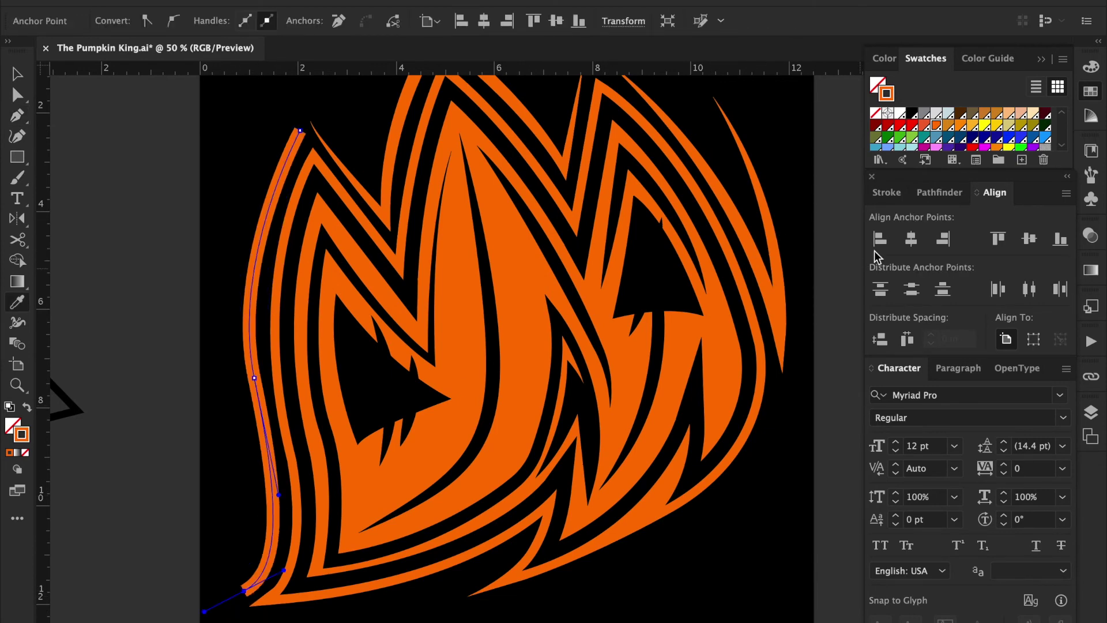
pyautogui.click(887, 192)
pyautogui.click(1014, 340)
pyautogui.click(958, 389)
pyautogui.press('v')
pyautogui.click(761, 357)
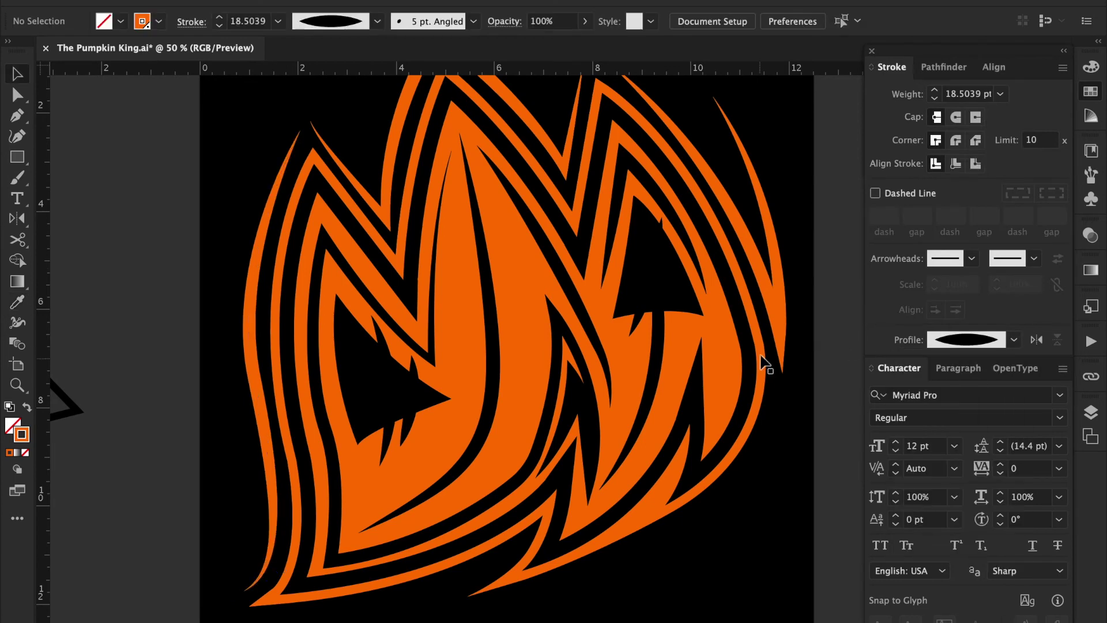
# - Inspect the new left accent stroke and pan back up toward the flame top
pyautogui.hotkey('ctrl', '-')
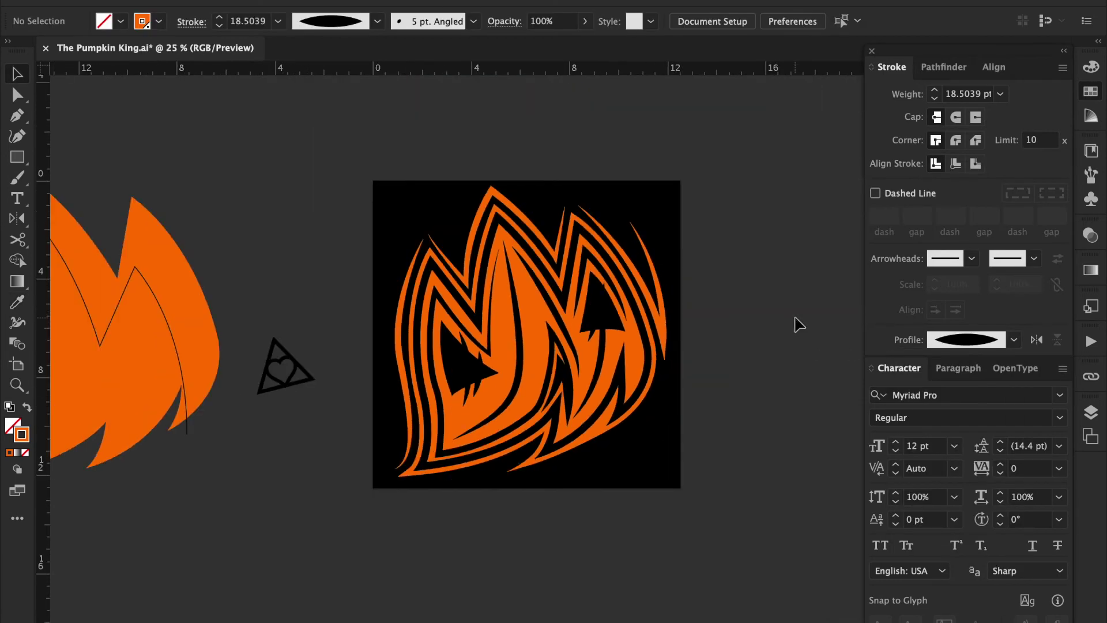
pyautogui.hotkey('ctrl', '+')
pyautogui.press('a')
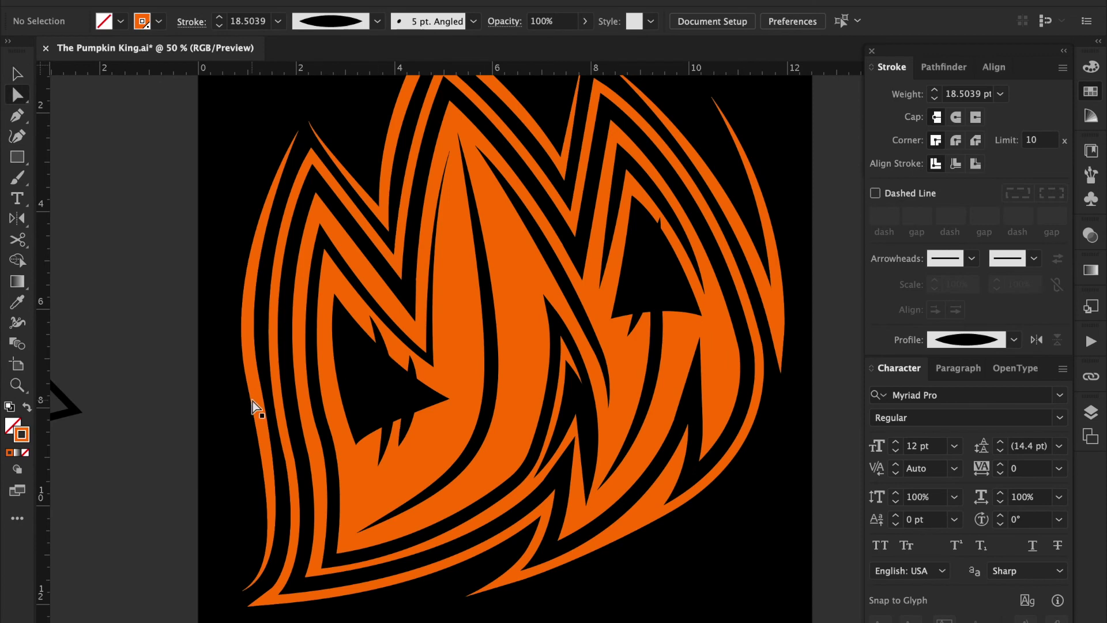
pyautogui.click(249, 387)
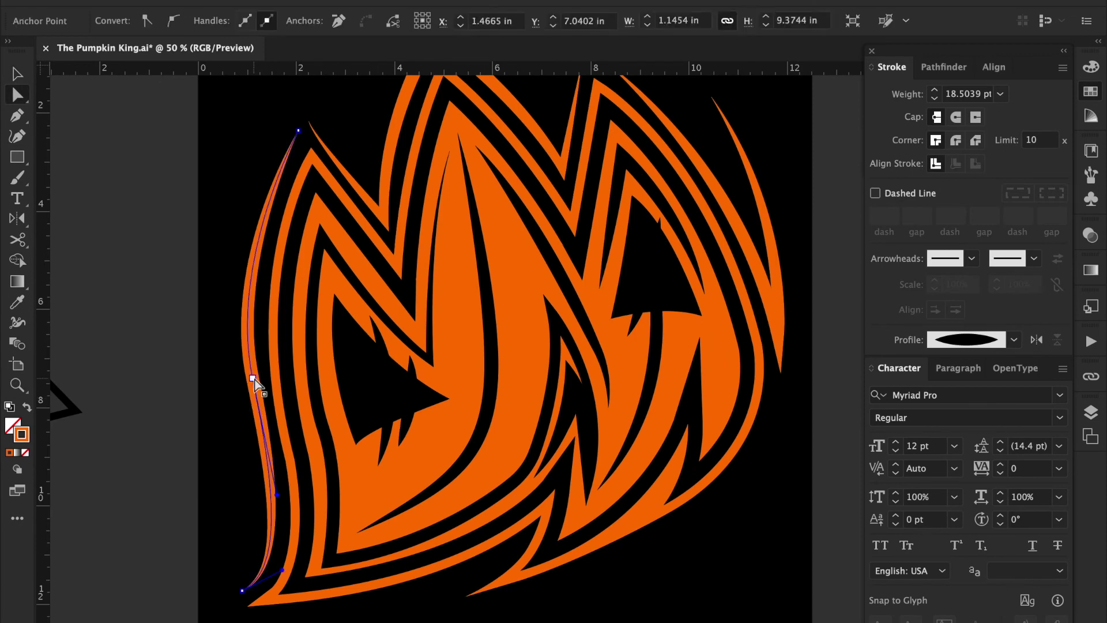
pyautogui.click(135, 371)
pyautogui.hscroll(3, 389, 431)
pyautogui.hscroll(3, 384, 445)
pyautogui.hscroll(2, 400, 469)
pyautogui.scroll(2, 426, 435)
pyautogui.press('p')
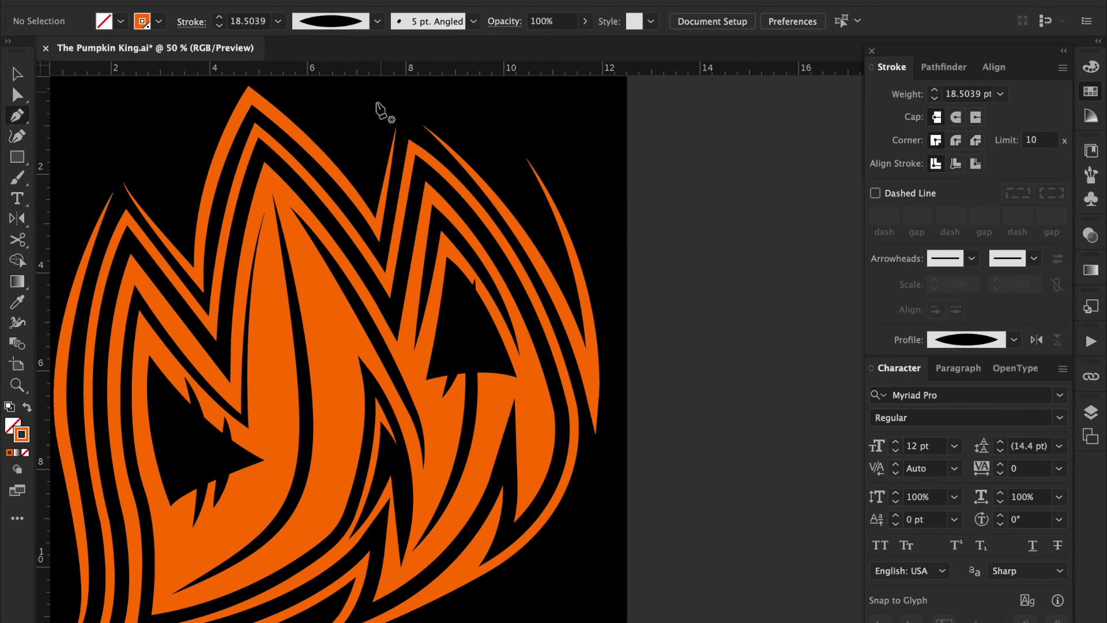
pyautogui.scroll(3, 373, 254)
# - Pen-draw an arc over the right flame peaks, ending down the right flame's edge
pyautogui.click(362, 245)
pyautogui.moveTo(416, 180); pyautogui.dragTo(465, 174)
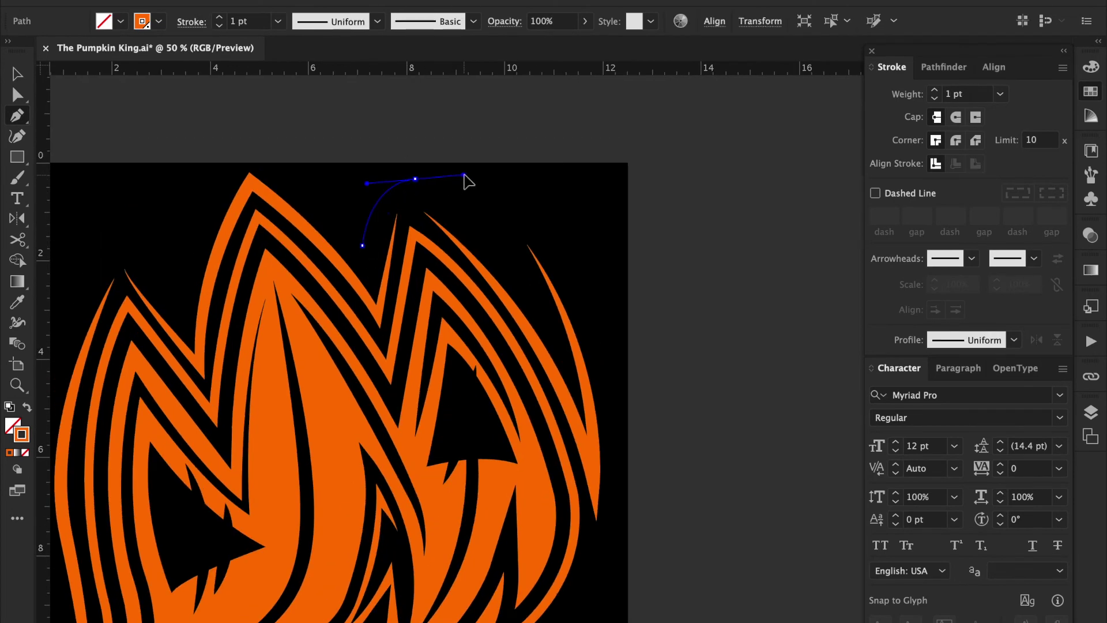
pyautogui.click(518, 272)
pyautogui.moveTo(515, 206); pyautogui.dragTo(522, 193)
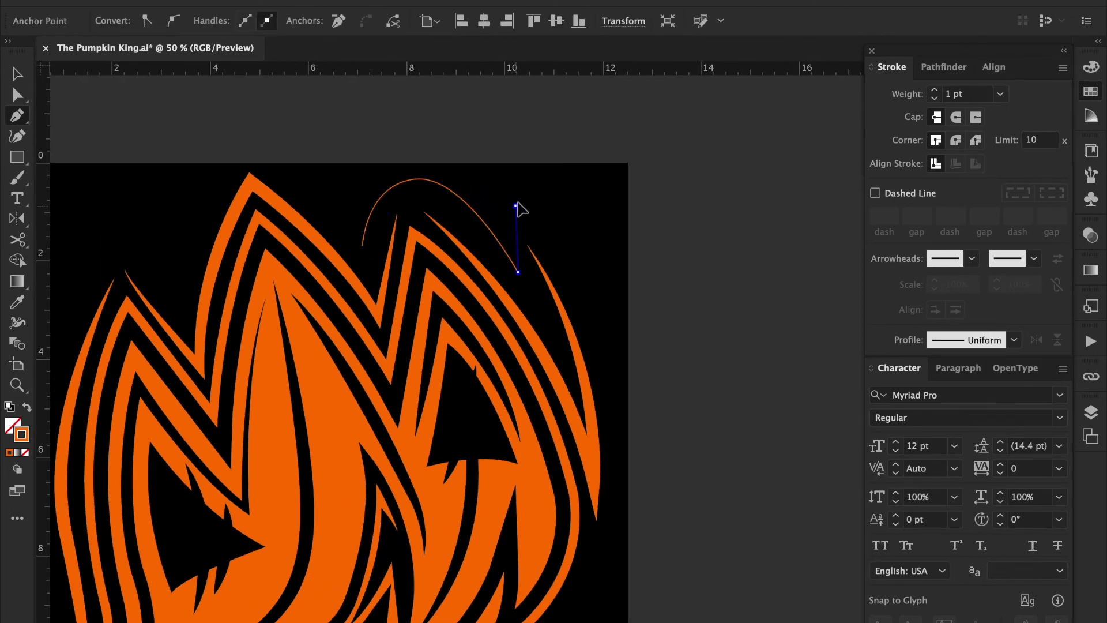
pyautogui.moveTo(612, 406); pyautogui.dragTo(634, 584)
# - Copy the orange stroke onto the arc with the tapered elliptical width profile
pyautogui.press('i')
pyautogui.click(596, 461)
pyautogui.click(1014, 340)
pyautogui.click(966, 364)
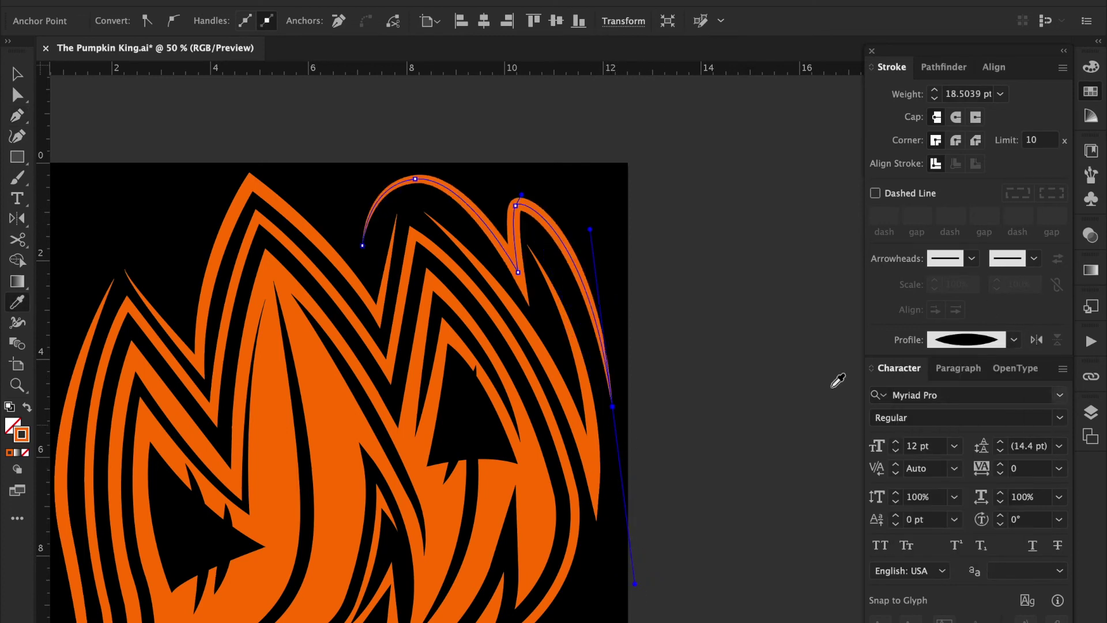
pyautogui.click(749, 408)
pyautogui.scroll(-1, 711, 395)
# - Reshape the arc's dip point and second peak with Direct Selection
pyautogui.press('a')
pyautogui.click(454, 158)
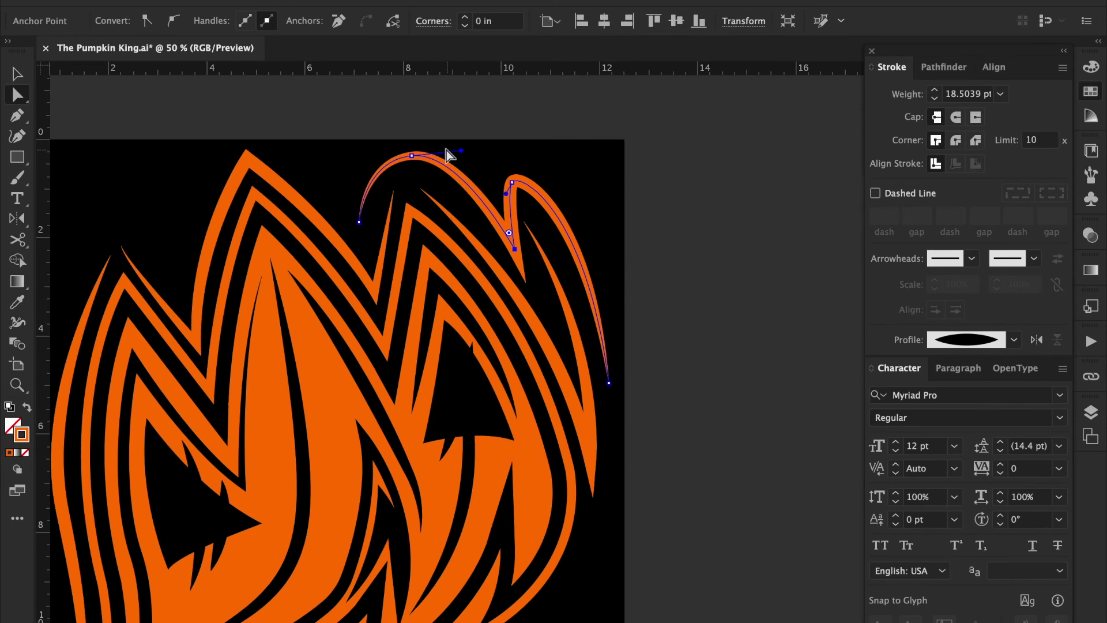
pyautogui.moveTo(515, 250); pyautogui.dragTo(525, 269)
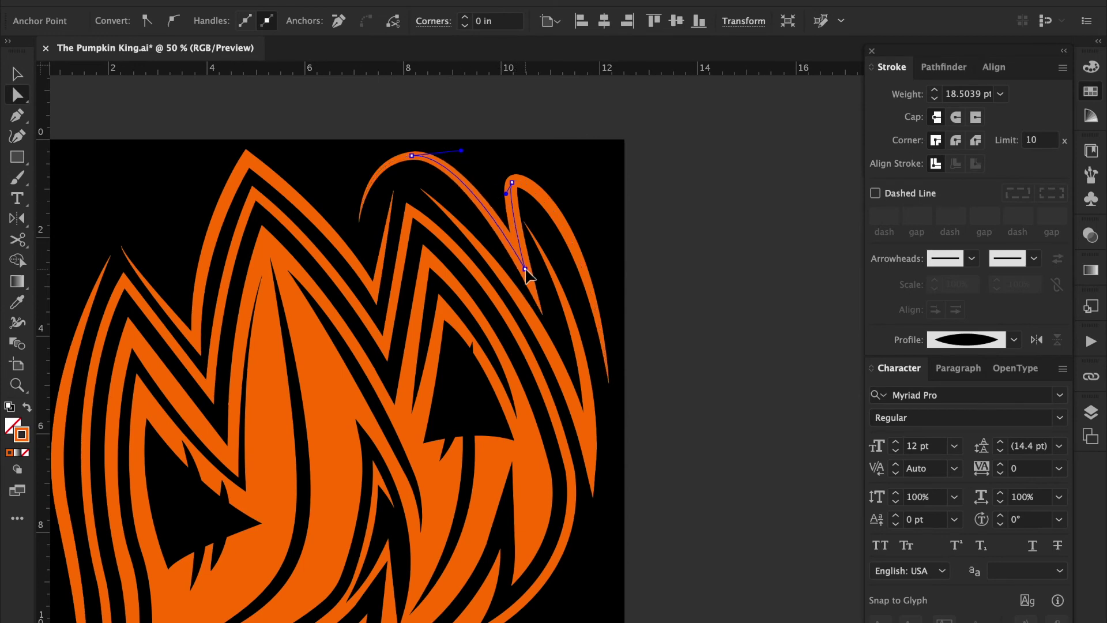
pyautogui.click(511, 185)
pyautogui.moveTo(506, 194); pyautogui.dragTo(496, 208)
pyautogui.moveTo(525, 268); pyautogui.dragTo(513, 246)
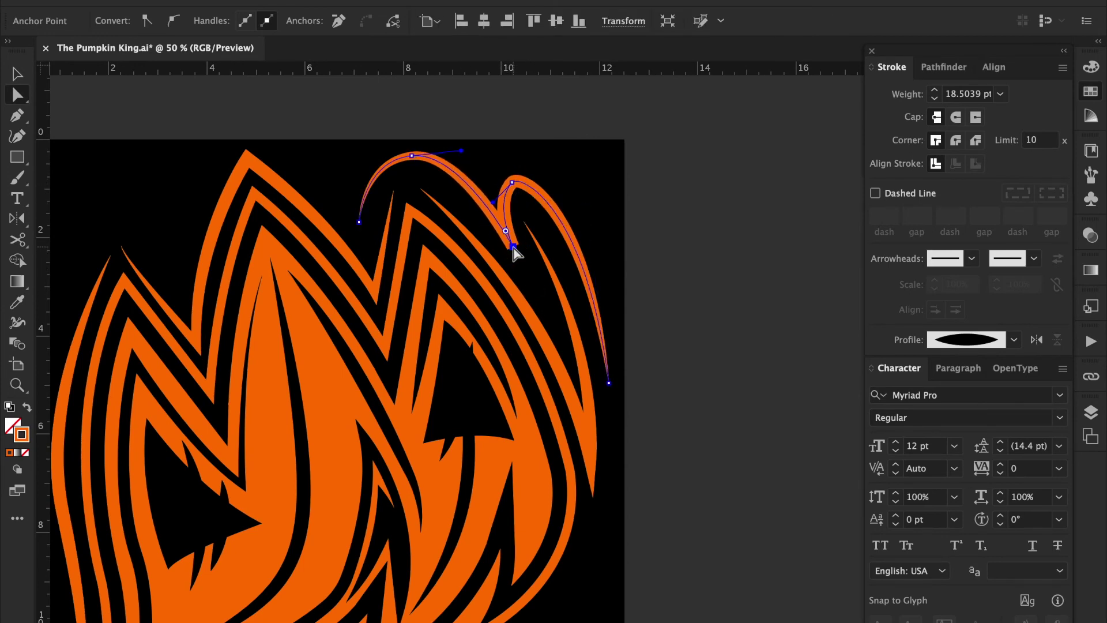
pyautogui.moveTo(495, 202); pyautogui.dragTo(495, 189)
pyautogui.click(513, 247)
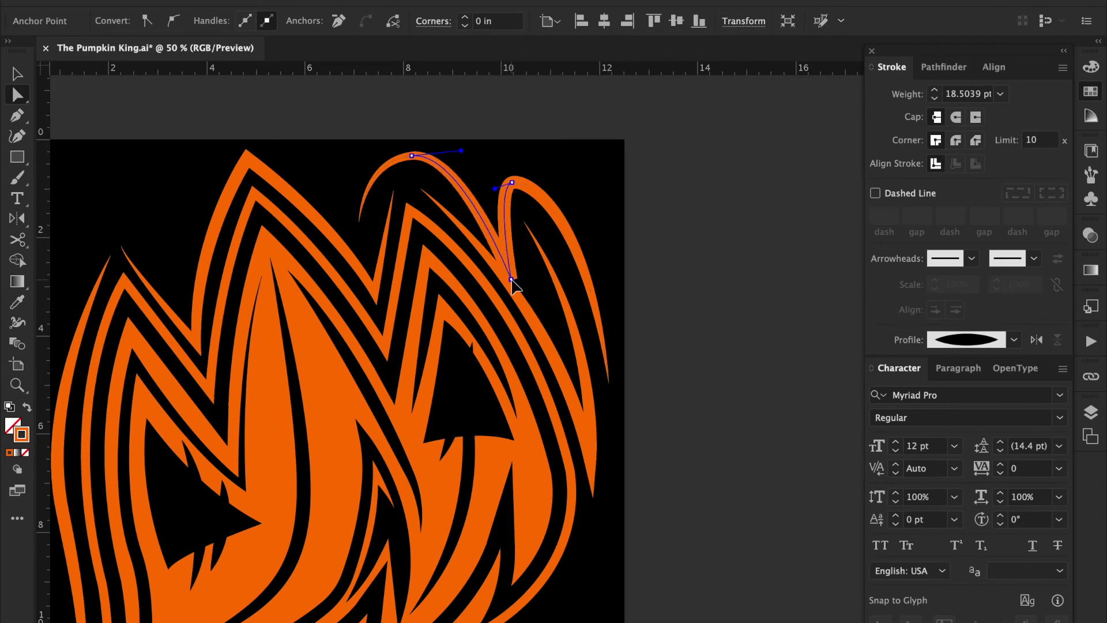
pyautogui.moveTo(512, 182); pyautogui.dragTo(522, 180)
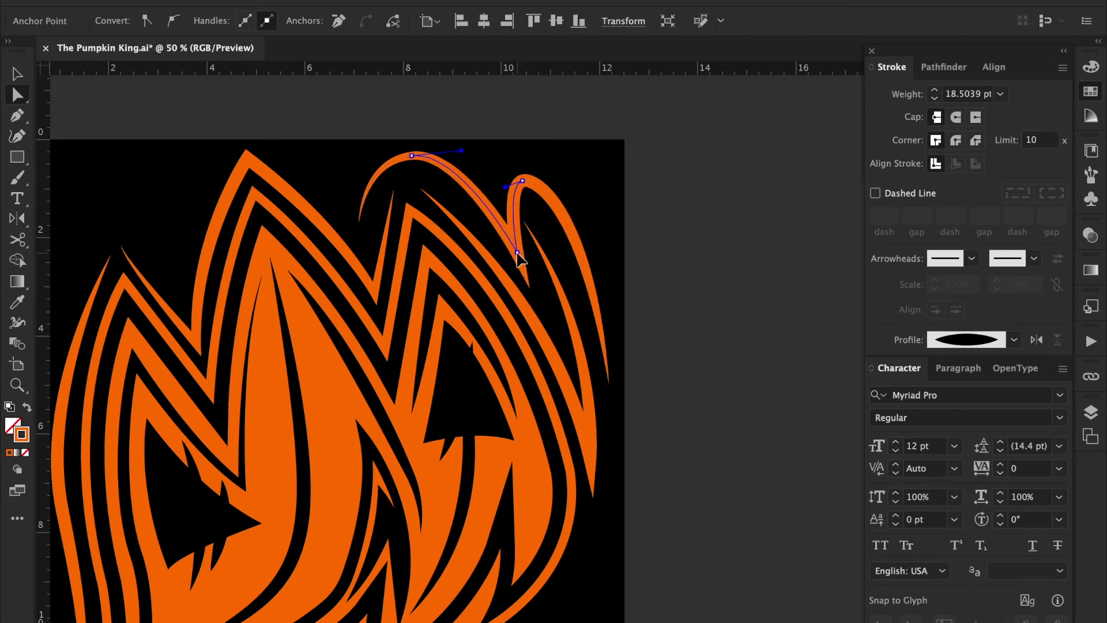
# - Fine-tune the second peak's curve and extend the arc's tail down the right edge
pyautogui.click(513, 246)
pyautogui.click(500, 187)
pyautogui.click(500, 188)
pyautogui.moveTo(499, 186); pyautogui.dragTo(506, 196)
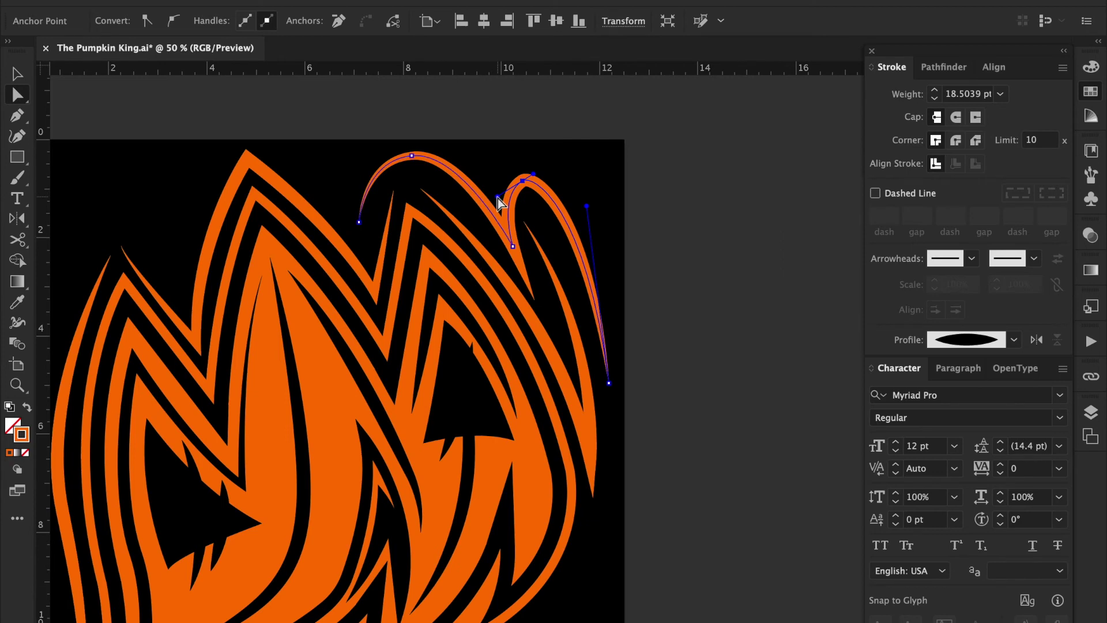
pyautogui.click(516, 242)
pyautogui.moveTo(517, 243); pyautogui.dragTo(512, 238)
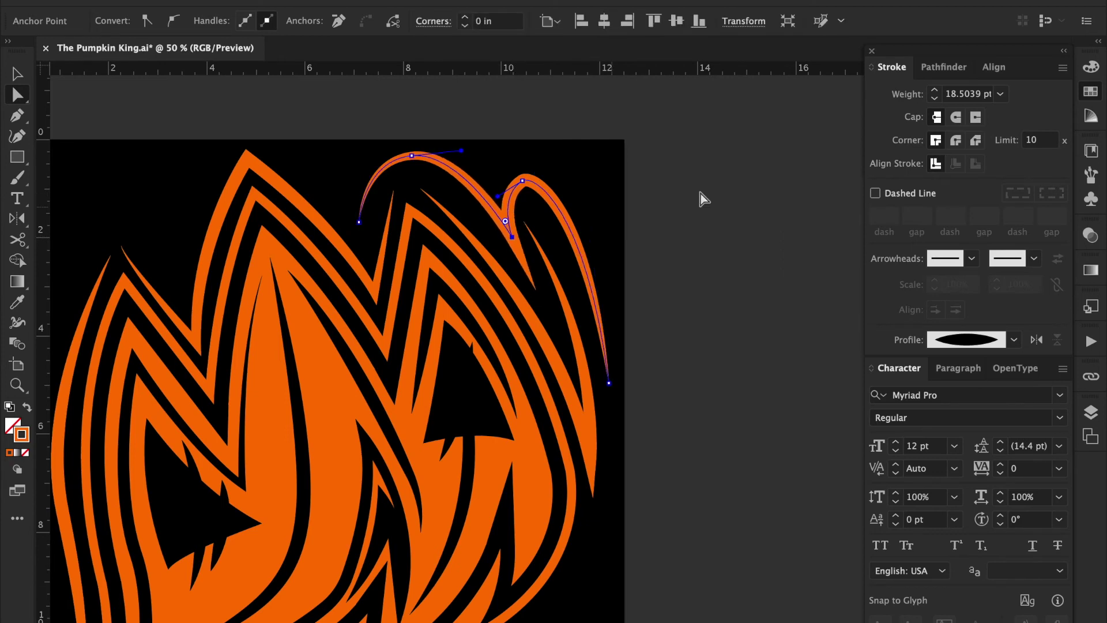
pyautogui.click(523, 182)
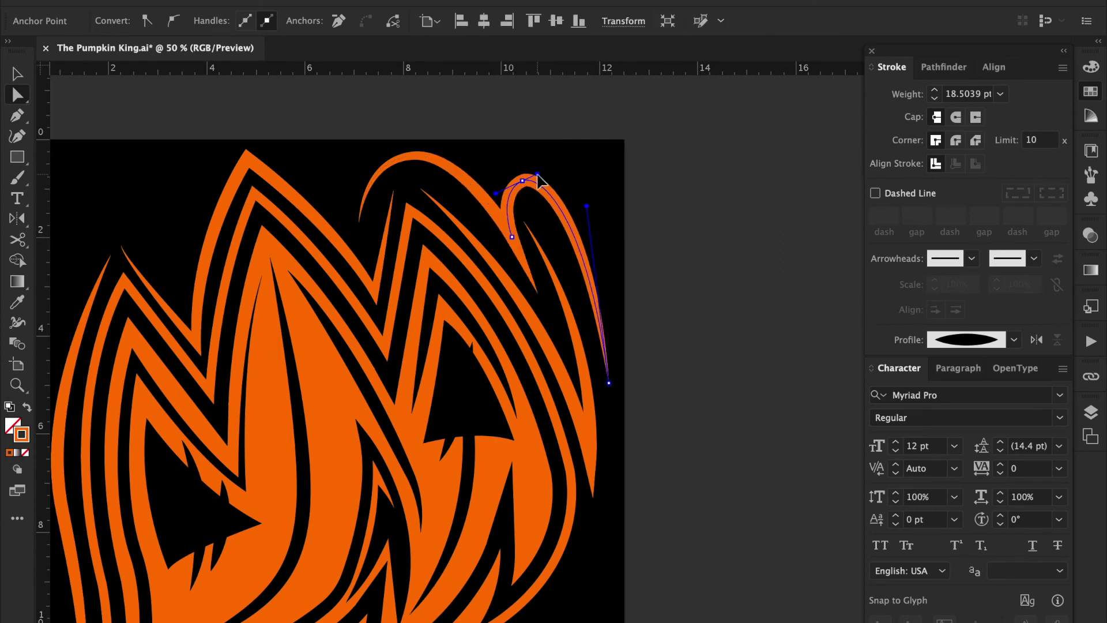
pyautogui.moveTo(586, 199); pyautogui.dragTo(587, 193)
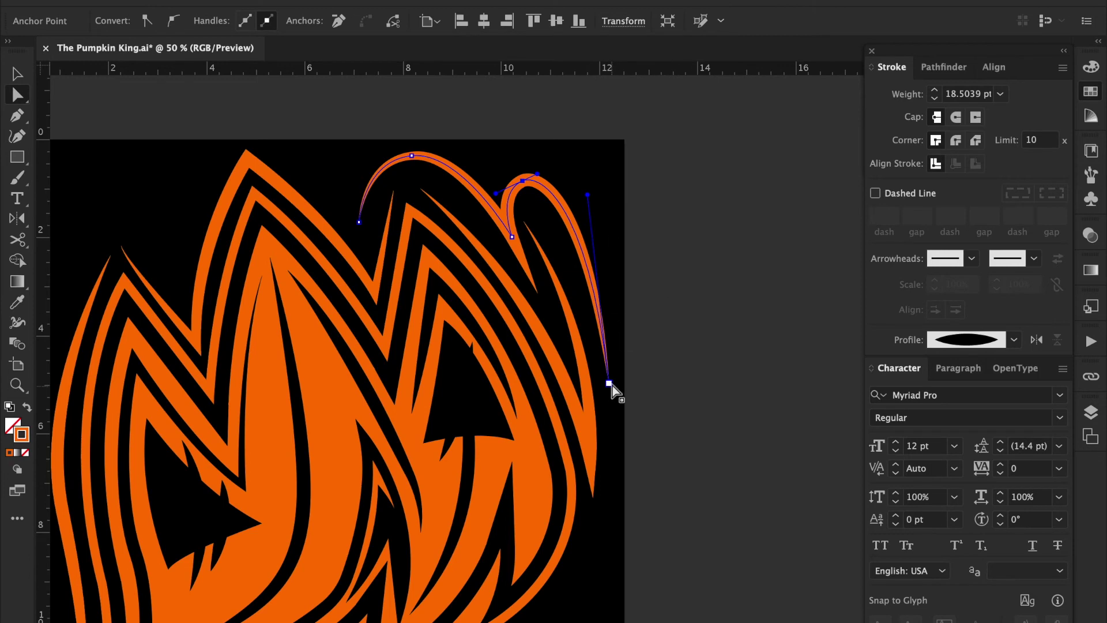
pyautogui.moveTo(609, 383); pyautogui.dragTo(611, 455)
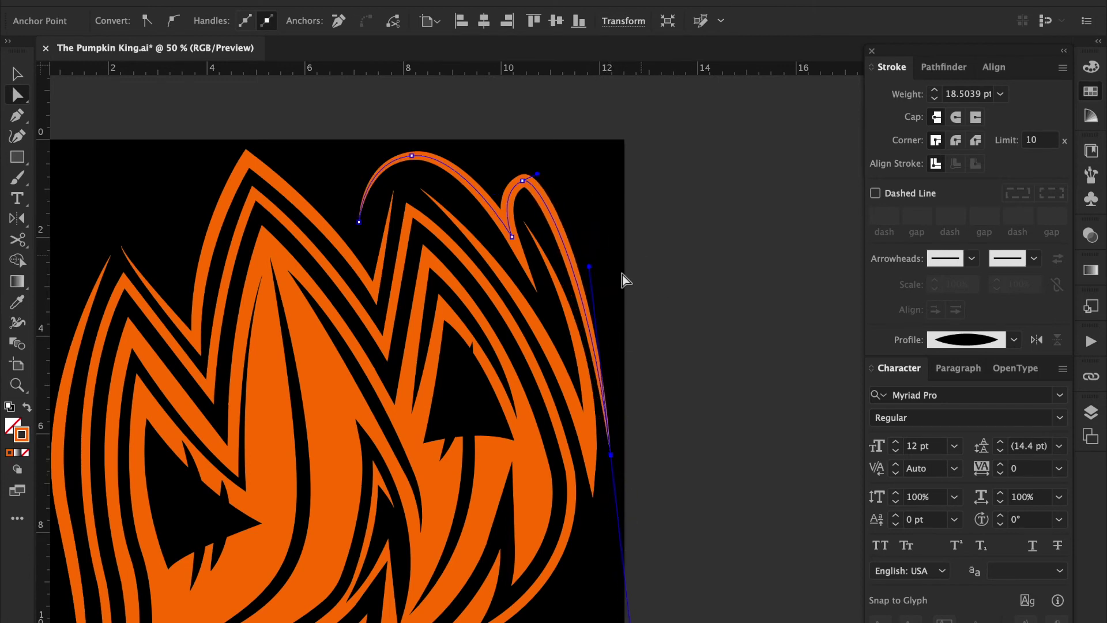
pyautogui.click(643, 358)
pyautogui.hscroll(-5, 623, 369)
pyautogui.scroll(3, 623, 369)
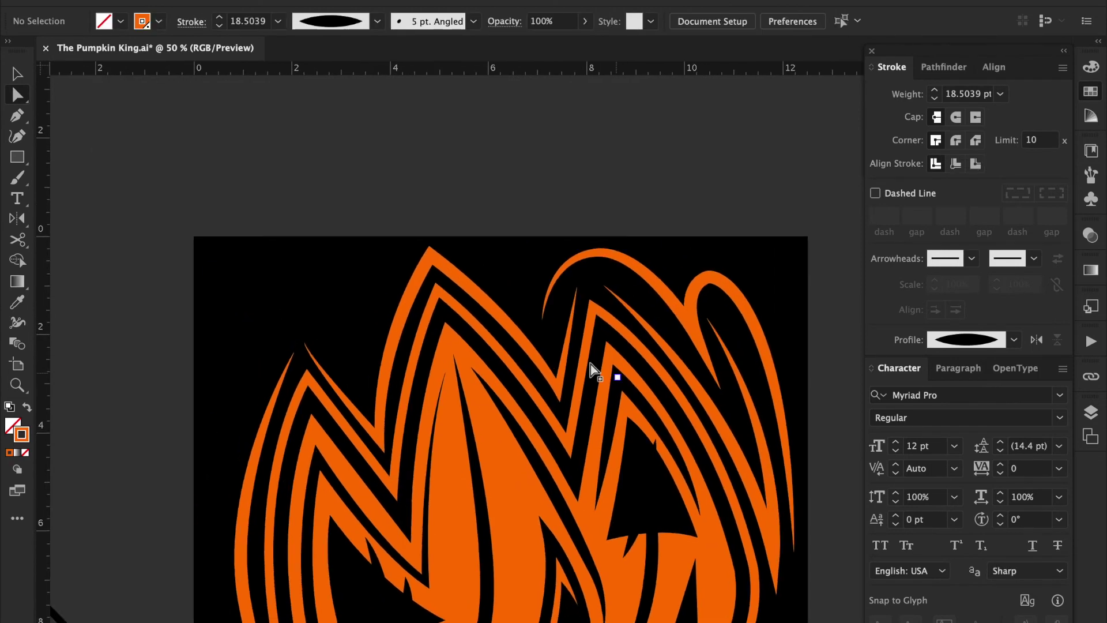
# - Reshape the first hump of the top accent arc and delete the stray arc anchor
pyautogui.click(547, 282)
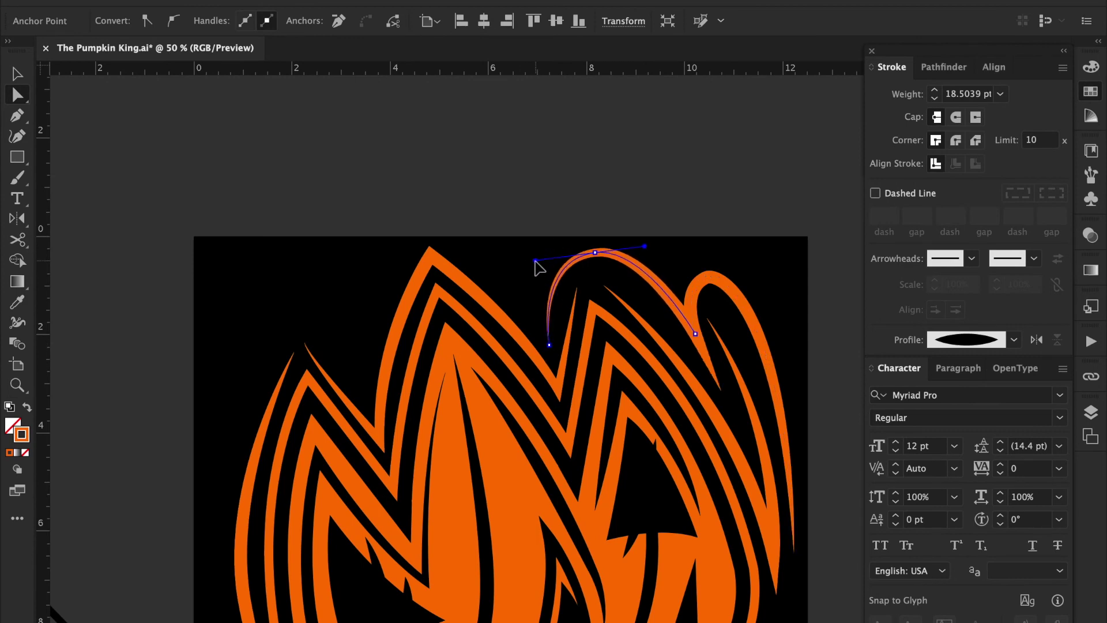
pyautogui.moveTo(535, 260); pyautogui.dragTo(558, 257)
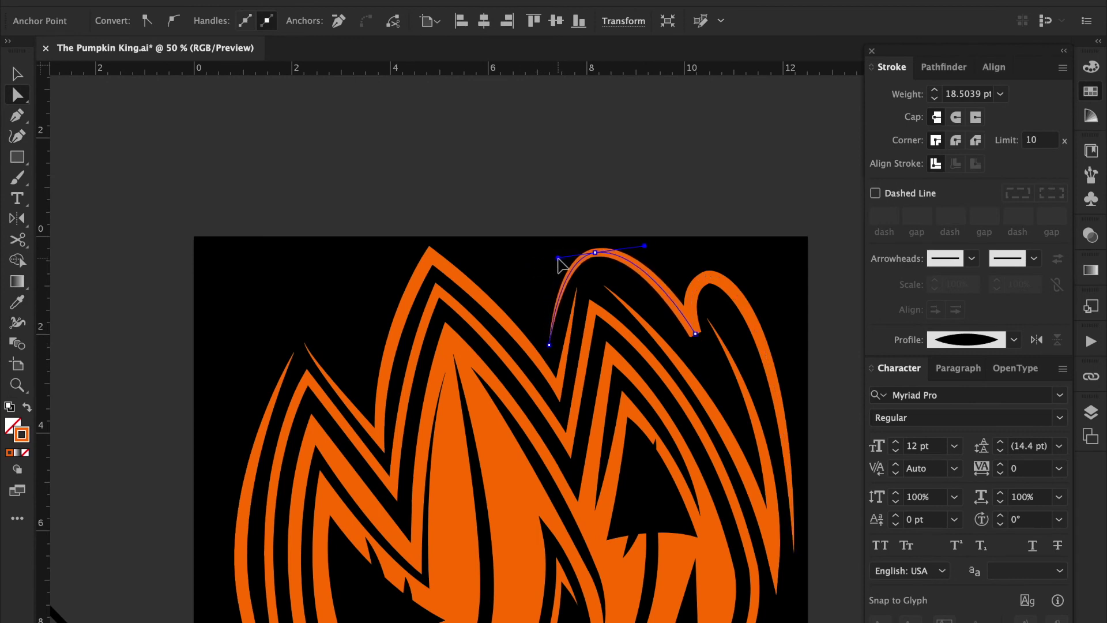
pyautogui.click(594, 219)
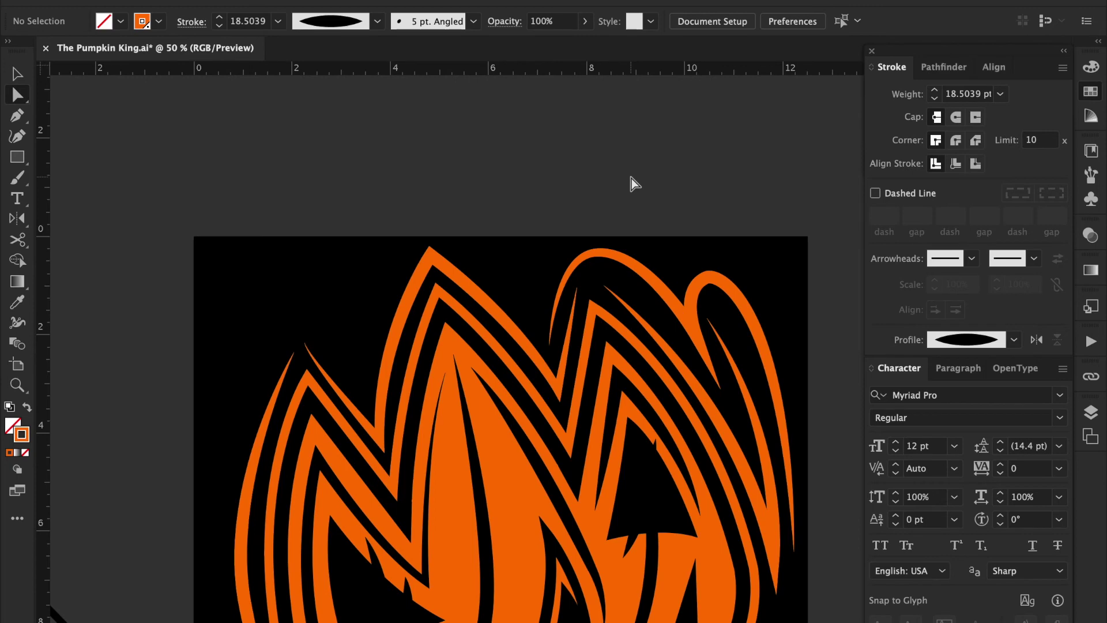
pyautogui.click(549, 345)
pyautogui.press('Delete')
# - Draw a curved stroke near the top peak with the orange stroke and Width Profile 1
pyautogui.press('p')
pyautogui.click(546, 332)
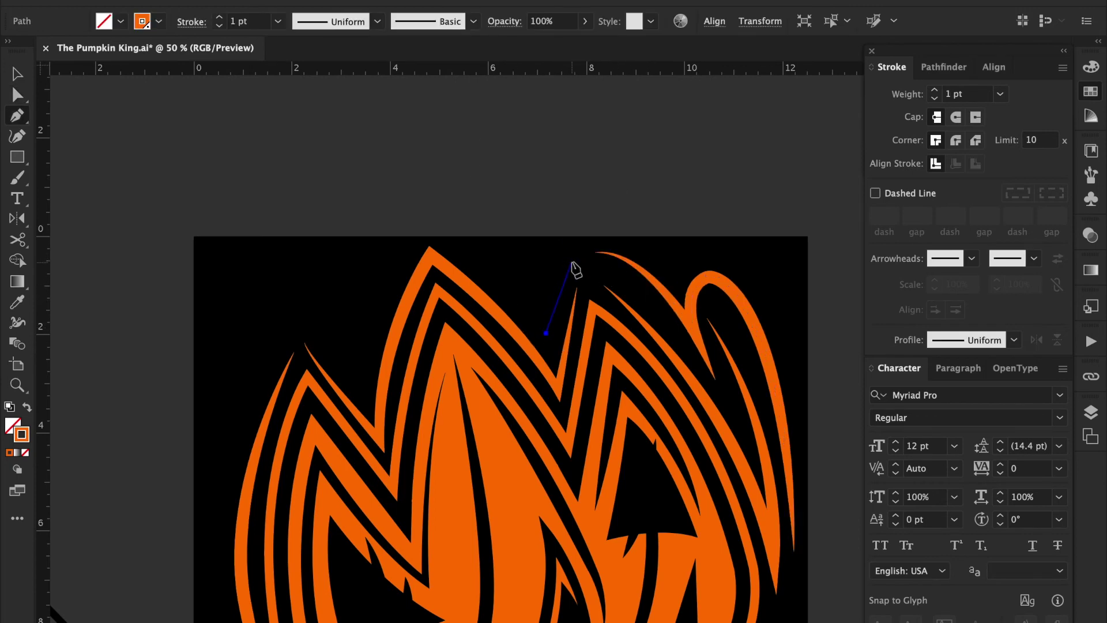
pyautogui.moveTo(571, 262); pyautogui.dragTo(590, 257)
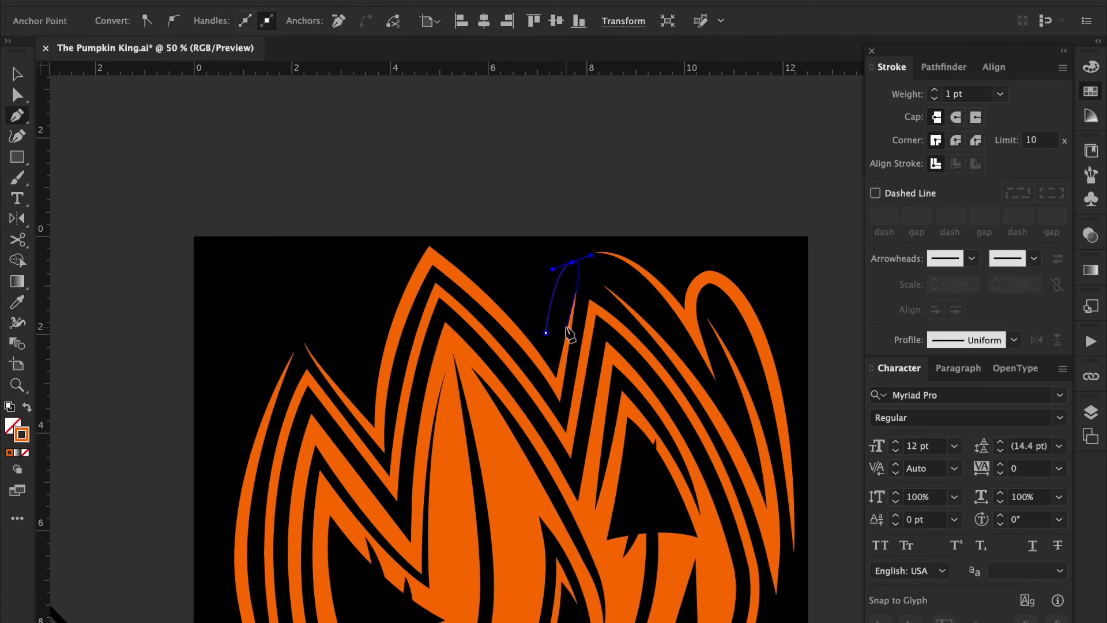
pyautogui.press('i')
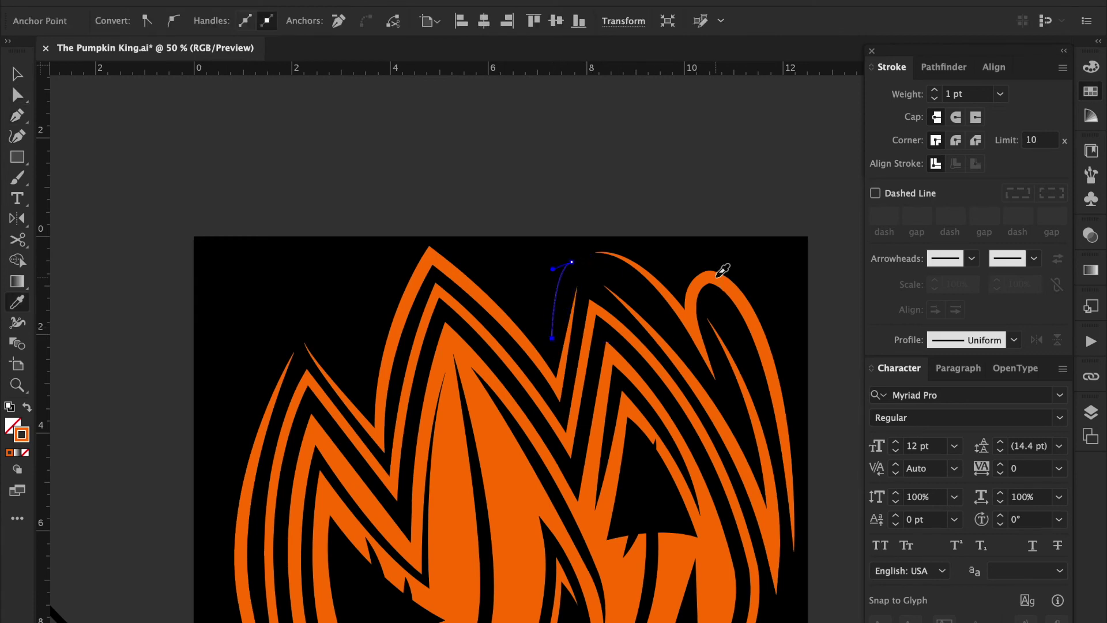
pyautogui.click(721, 272)
pyautogui.click(1014, 340)
pyautogui.click(958, 395)
# - Extend the tapered stroke with a curve above the left peak, ending on that peak
pyautogui.press('p')
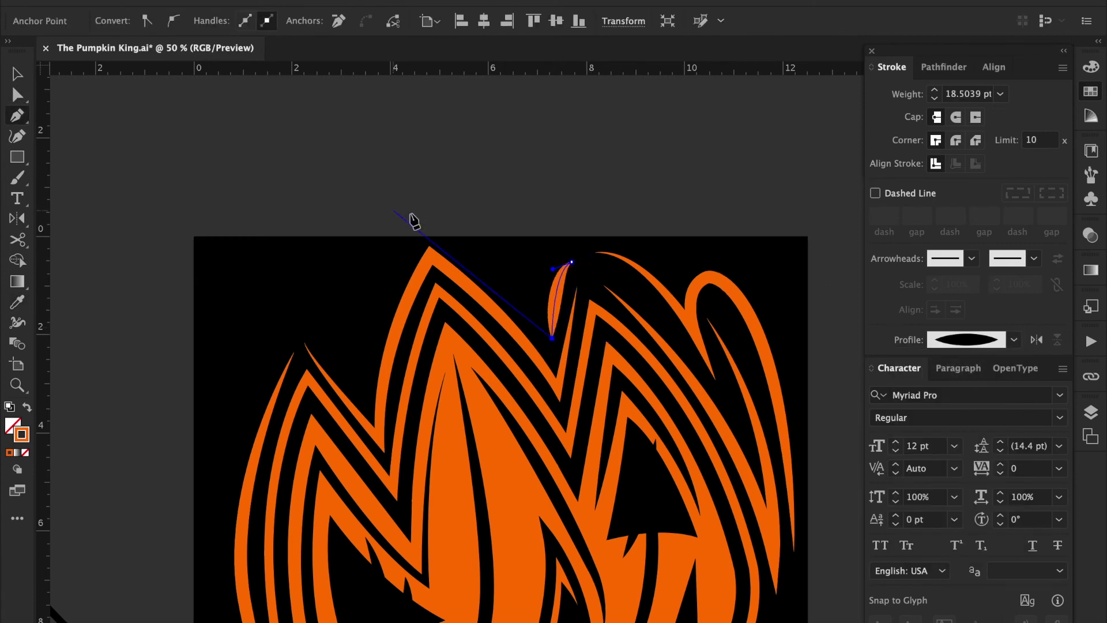
pyautogui.moveTo(424, 218); pyautogui.dragTo(340, 174)
pyautogui.moveTo(370, 392); pyautogui.dragTo(371, 462)
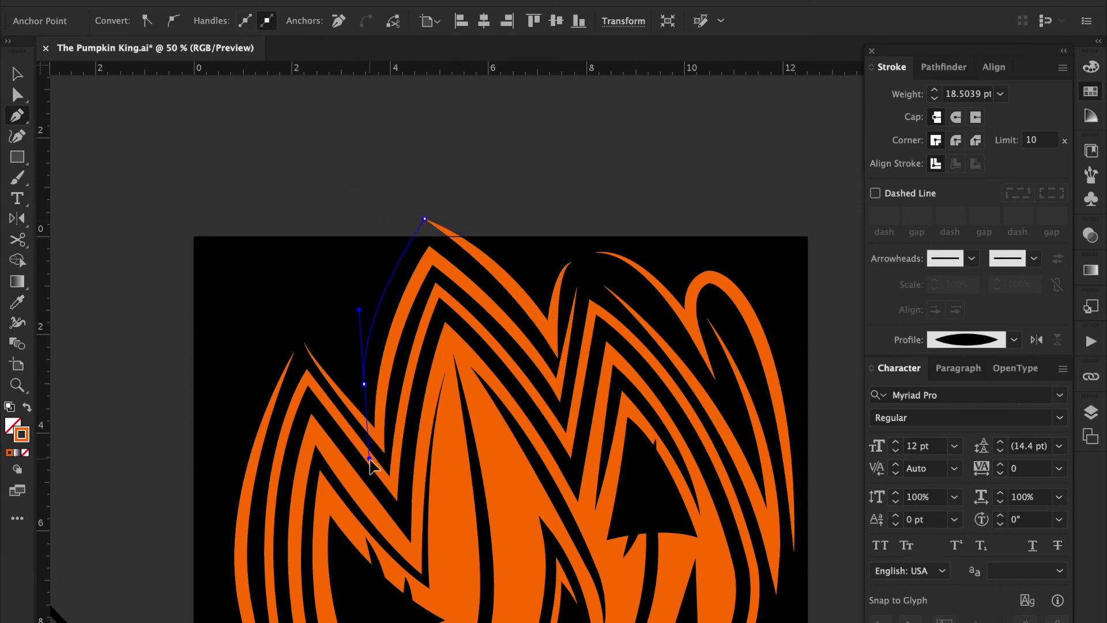
pyautogui.press('v')
pyautogui.moveTo(517, 175)
pyautogui.mouseDown()
pyautogui.moveTo(489, 119)
pyautogui.moveTo(415, 43)
pyautogui.mouseUp()
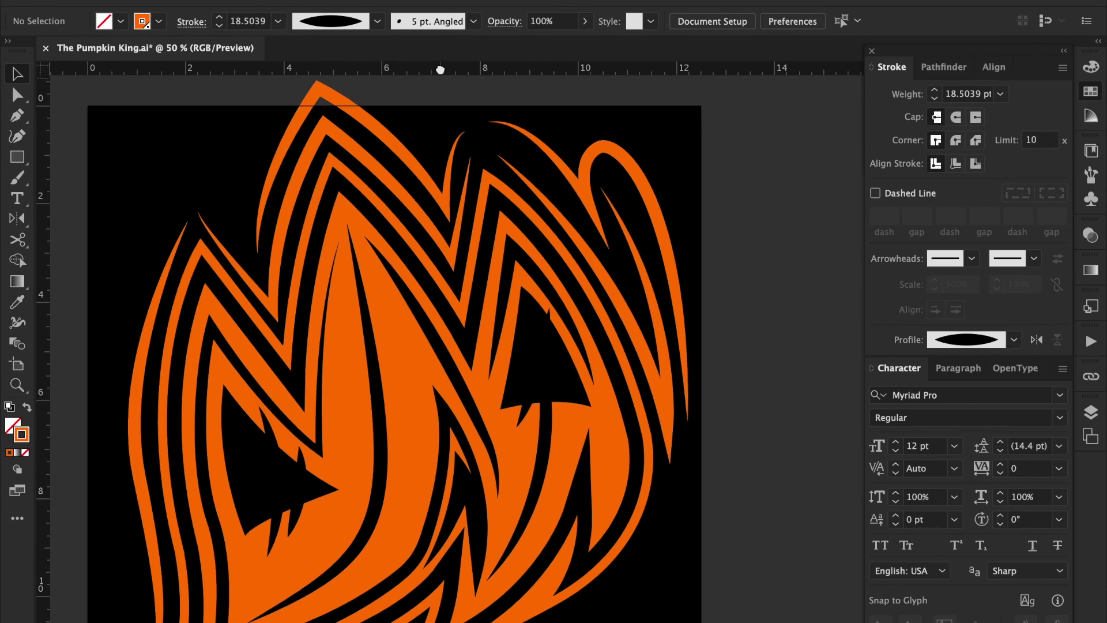
pyautogui.scroll(-1, 534, 241)
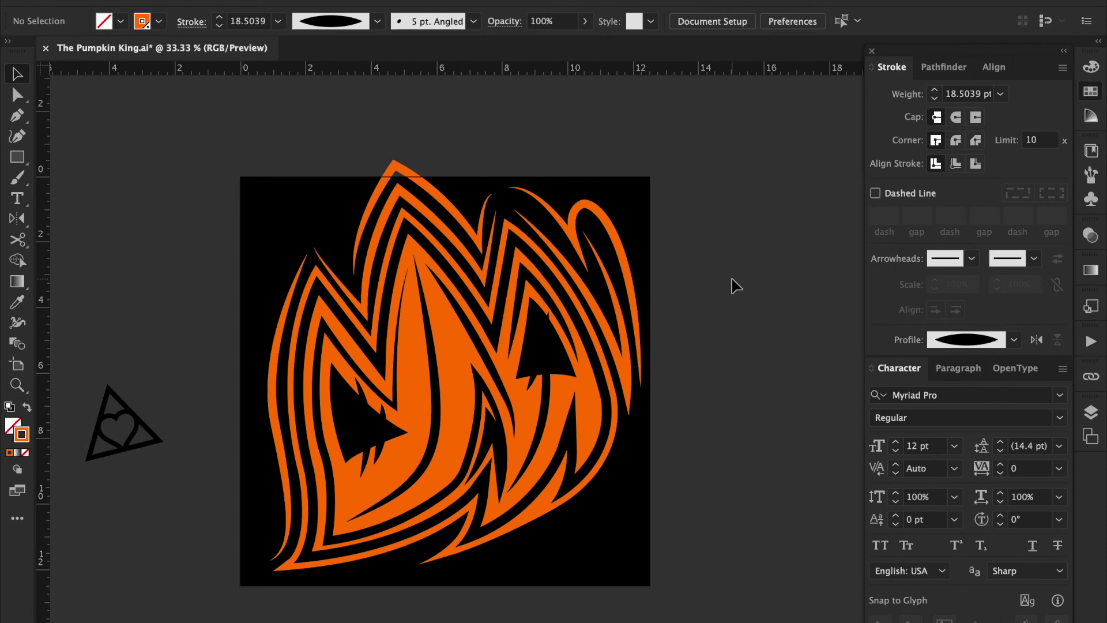
# - Remove the loop anchor from the right-side accent stroke and reshape its bend and curve
pyautogui.press('a')
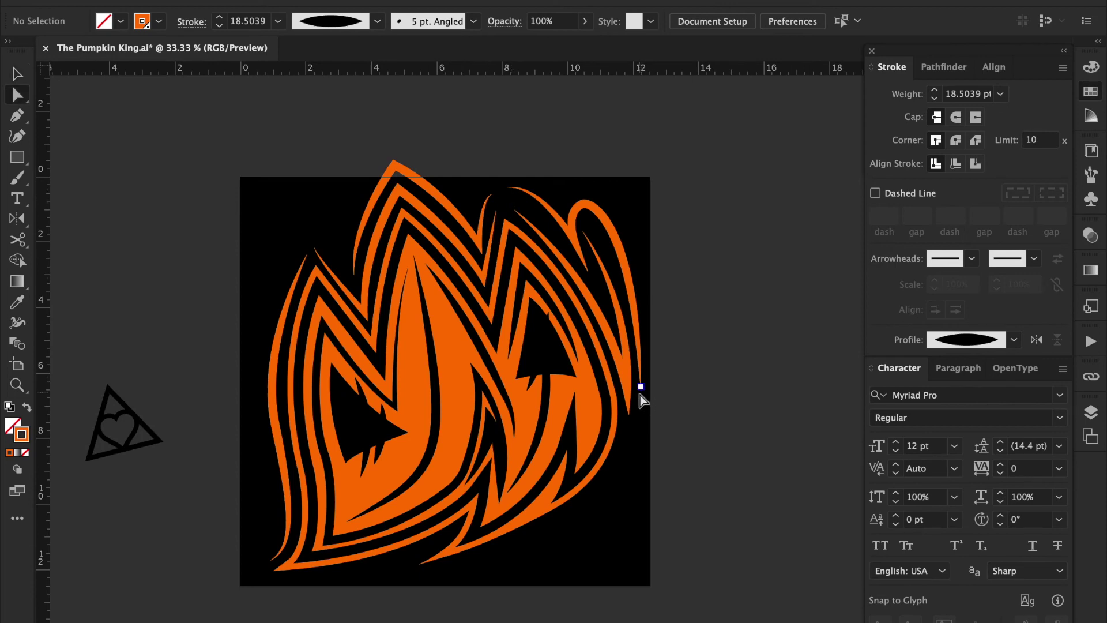
pyautogui.click(582, 206)
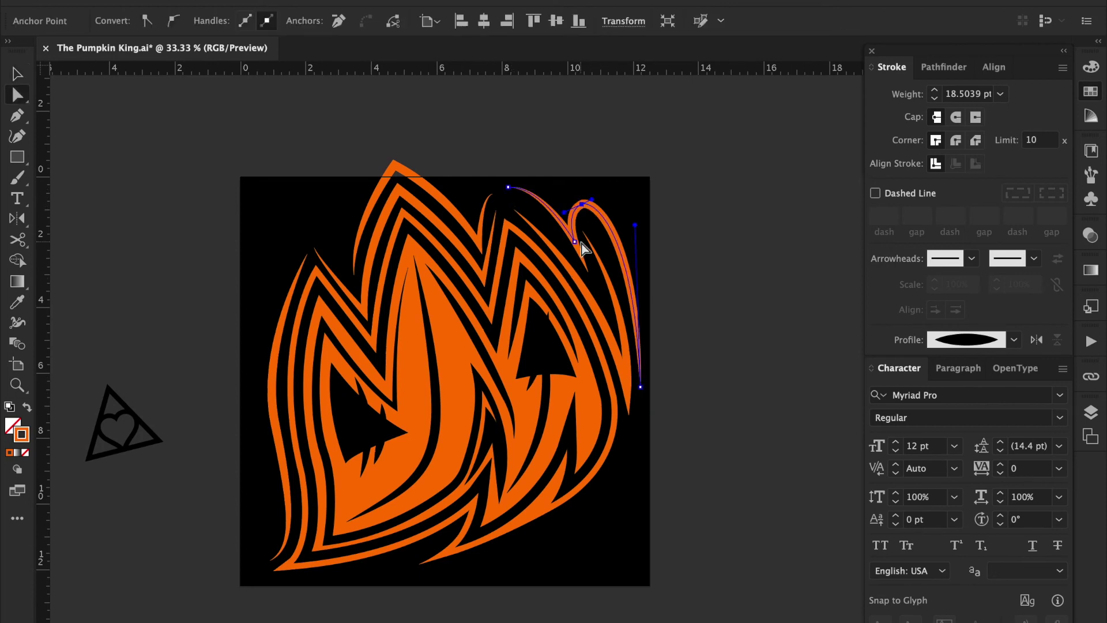
pyautogui.click(508, 188)
pyautogui.click(581, 204)
pyautogui.click(366, 21)
pyautogui.click(575, 241)
pyautogui.moveTo(575, 241); pyautogui.dragTo(561, 231)
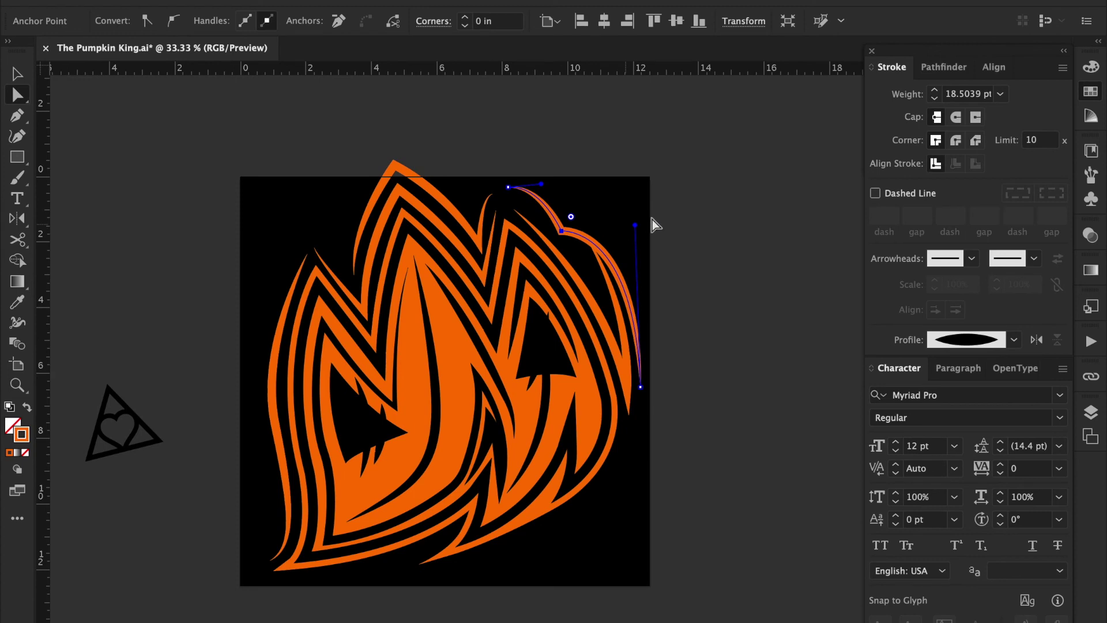
pyautogui.moveTo(636, 225); pyautogui.dragTo(629, 157)
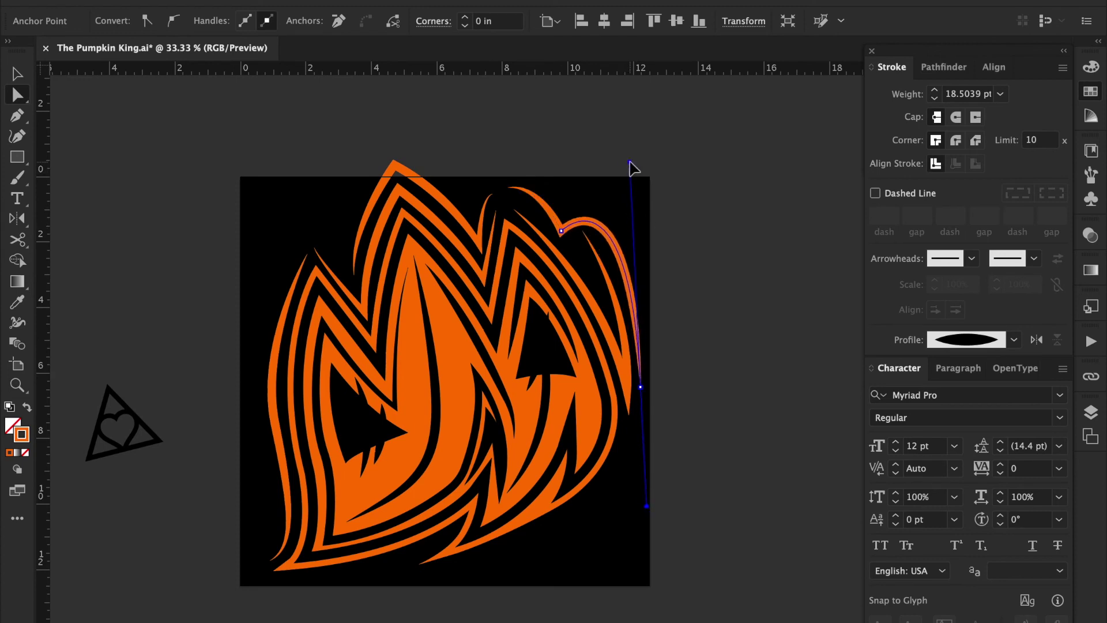
pyautogui.click(750, 248)
# - Select the top accent stroke's anchors at its peak, lower left and right dip
pyautogui.moveTo(748, 401)
pyautogui.mouseDown()
pyautogui.moveTo(787, 283)
pyautogui.moveTo(803, 391)
pyautogui.mouseUp()
pyautogui.click(559, 157)
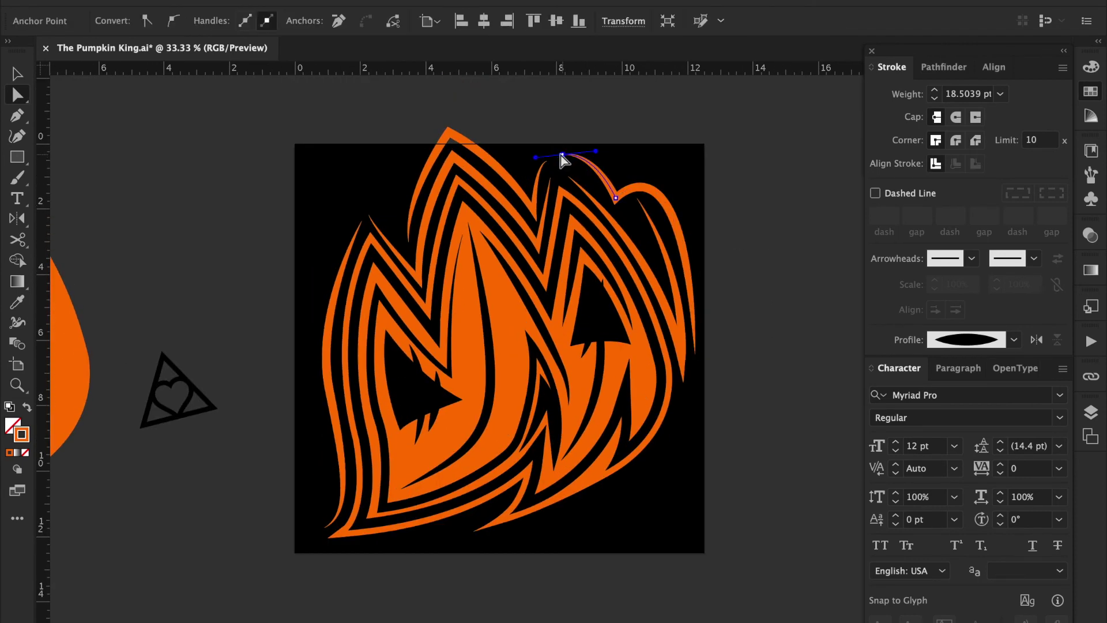
pyautogui.click(749, 169)
pyautogui.moveTo(663, 287); pyautogui.dragTo(714, 313)
pyautogui.click(500, 161)
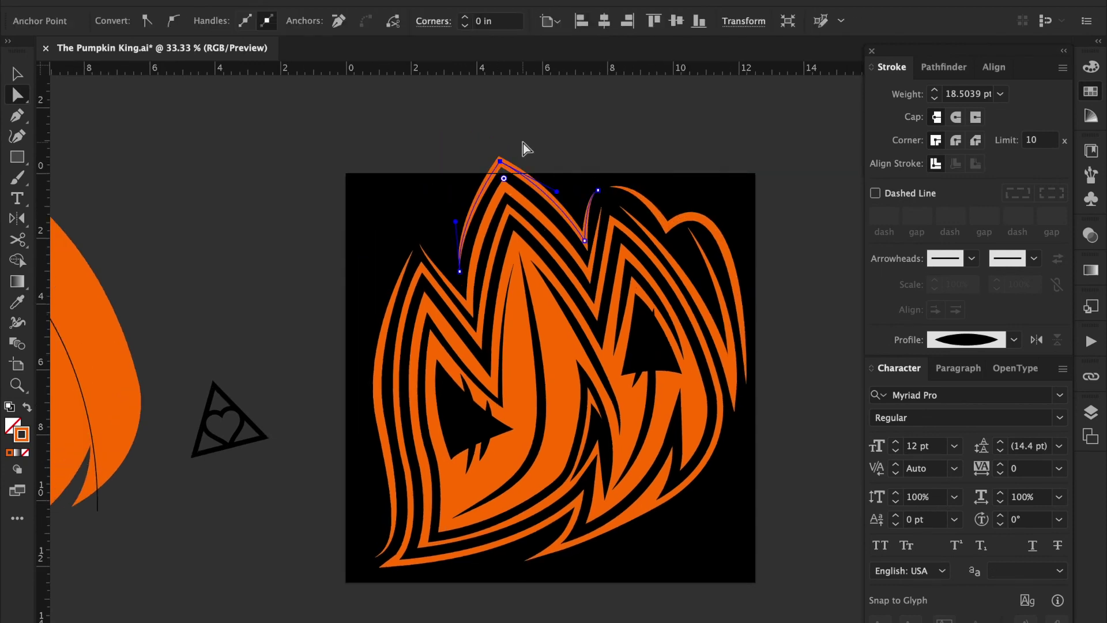
pyautogui.click(466, 271)
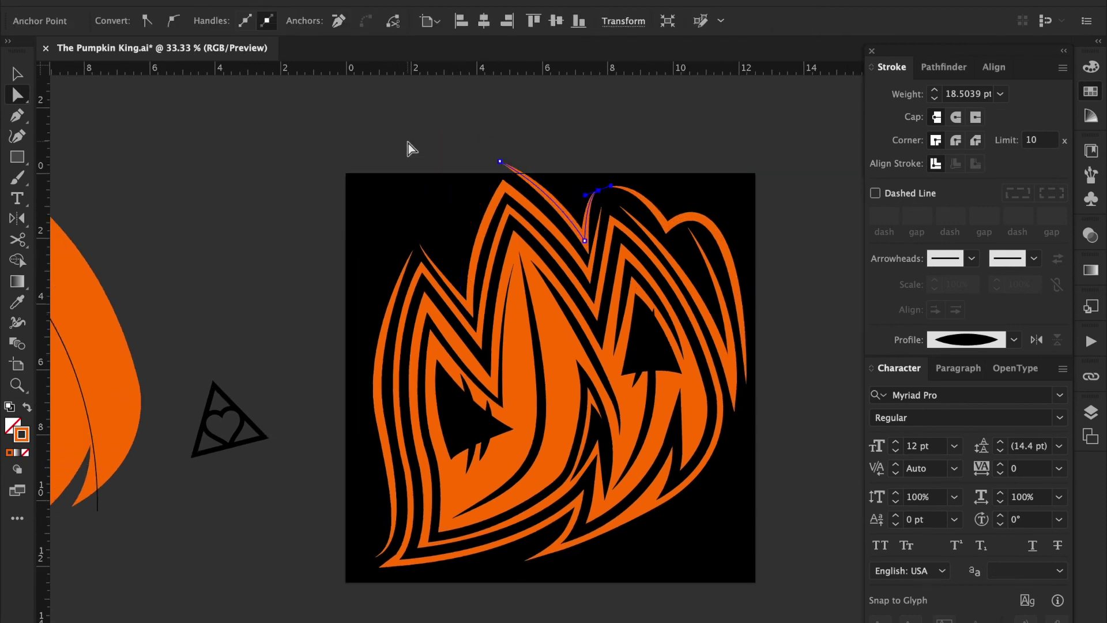
pyautogui.click(582, 236)
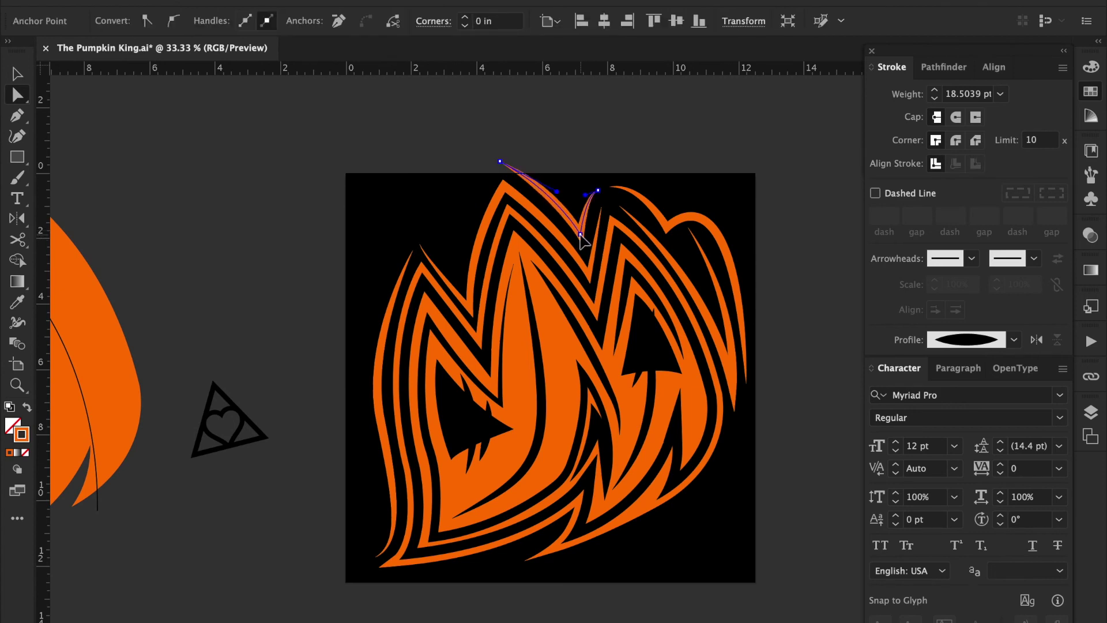
pyautogui.click(816, 237)
# - Start a new Pen path above the upper-left flame
pyautogui.scroll(-2, 634, 250)
pyautogui.moveTo(451, 216); pyautogui.dragTo(411, 197)
pyautogui.press('p')
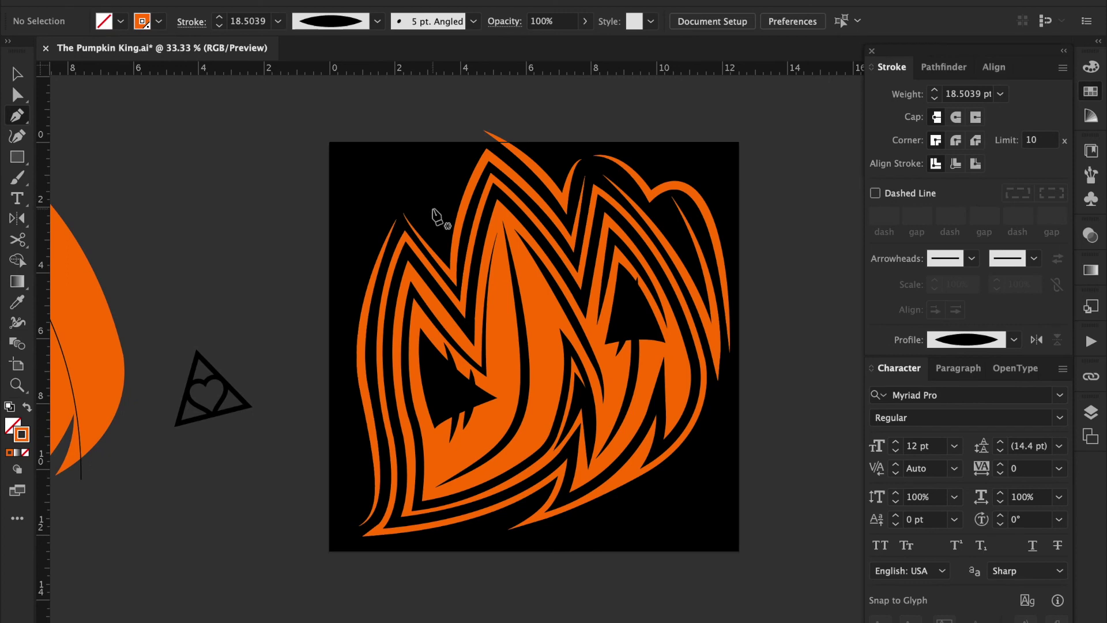
pyautogui.click(432, 207)
pyautogui.press('+')
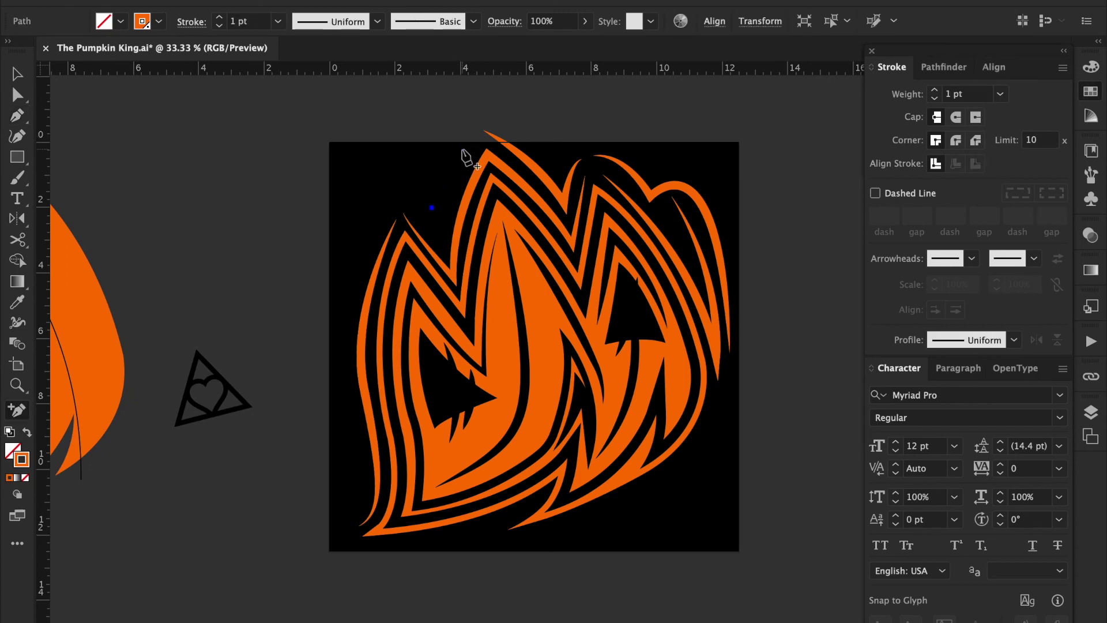
# - Dismiss the warning and draw a curved Pen stroke down from the top peak
pyautogui.click(469, 147)
pyautogui.press('Return')
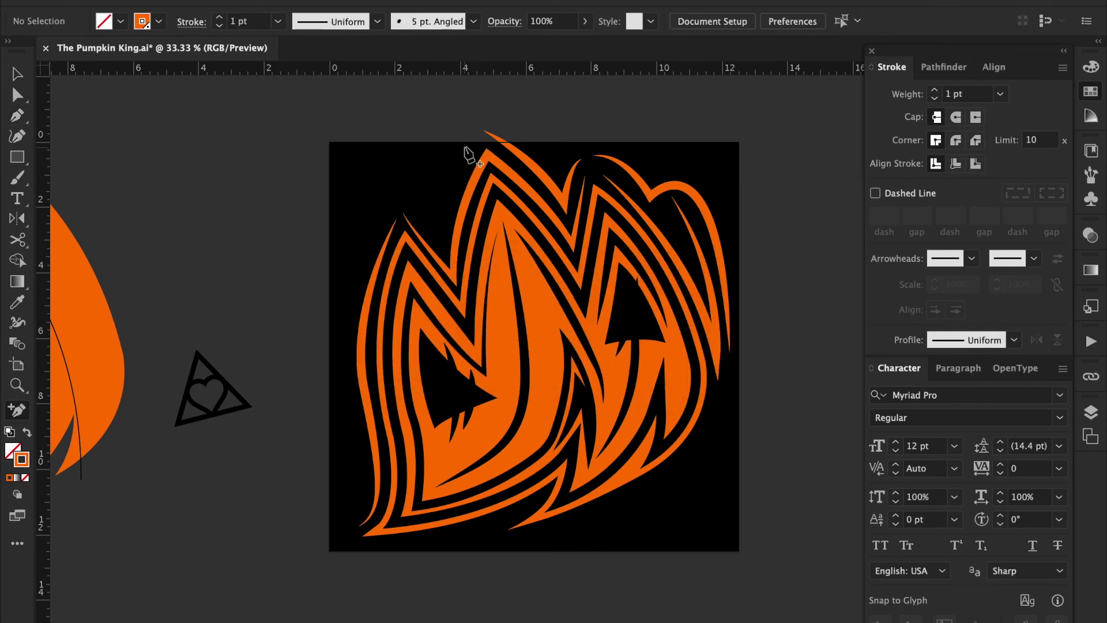
pyautogui.click(17, 115)
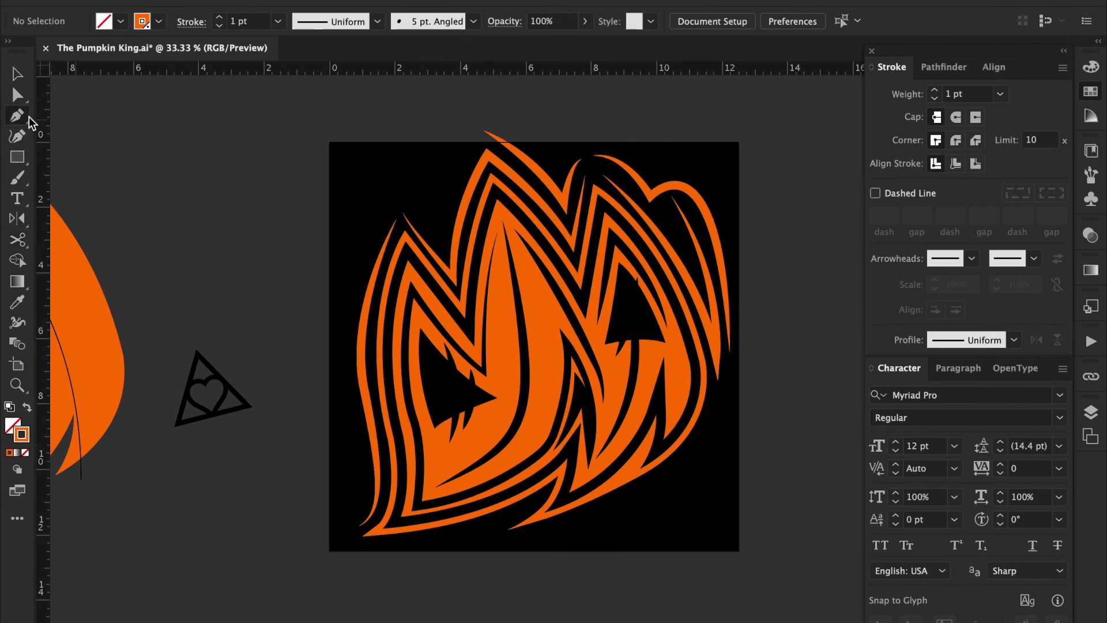
pyautogui.moveTo(438, 223); pyautogui.dragTo(443, 251)
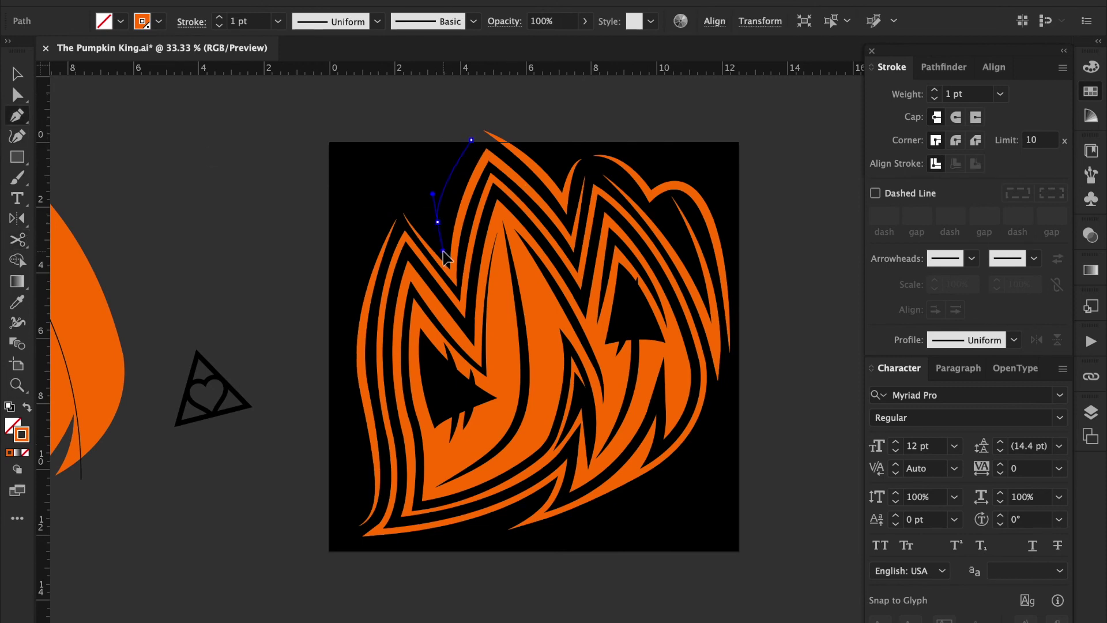
pyautogui.press('Escape')
pyautogui.moveTo(546, 179); pyautogui.dragTo(574, 204)
# - Apply the tapered orange stroke to the path and continue it from its end point
pyautogui.press('i')
pyautogui.click(564, 179)
pyautogui.press('p')
pyautogui.moveTo(438, 223); pyautogui.dragTo(389, 196)
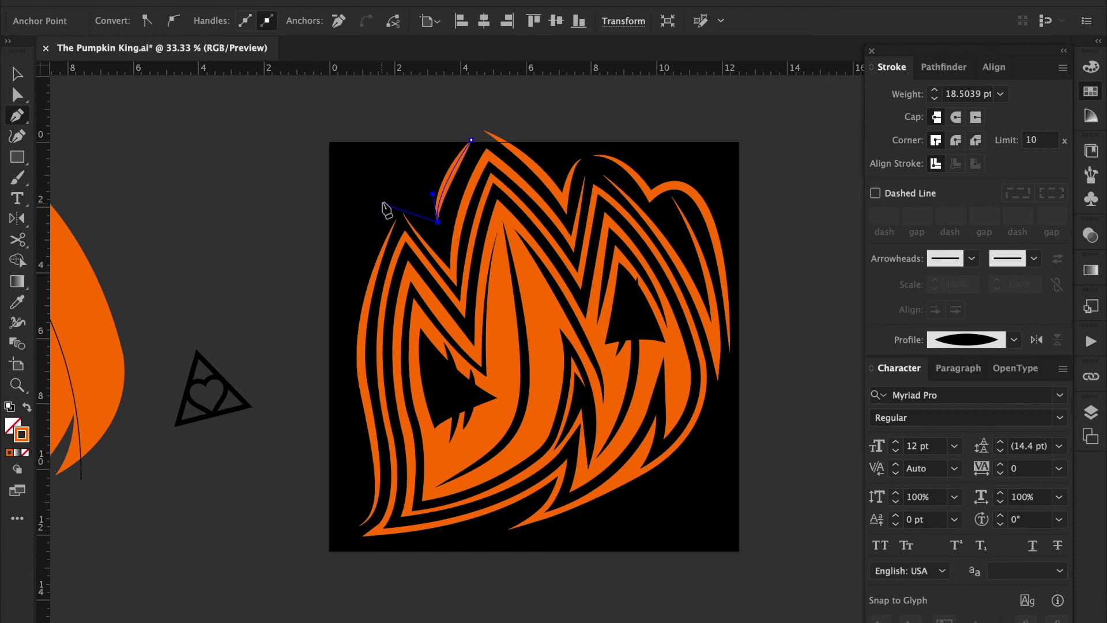
pyautogui.keyDown('ctrl'); pyautogui.click(372, 240); pyautogui.keyUp('ctrl')
# - Extend the accent stroke down the lettermark's left edge to the lower left
pyautogui.click(376, 215)
pyautogui.moveTo(344, 268); pyautogui.dragTo(359, 269)
pyautogui.click(342, 352)
pyautogui.click(340, 435)
pyautogui.keyDown('ctrl'); pyautogui.click(279, 396); pyautogui.keyUp('ctrl')
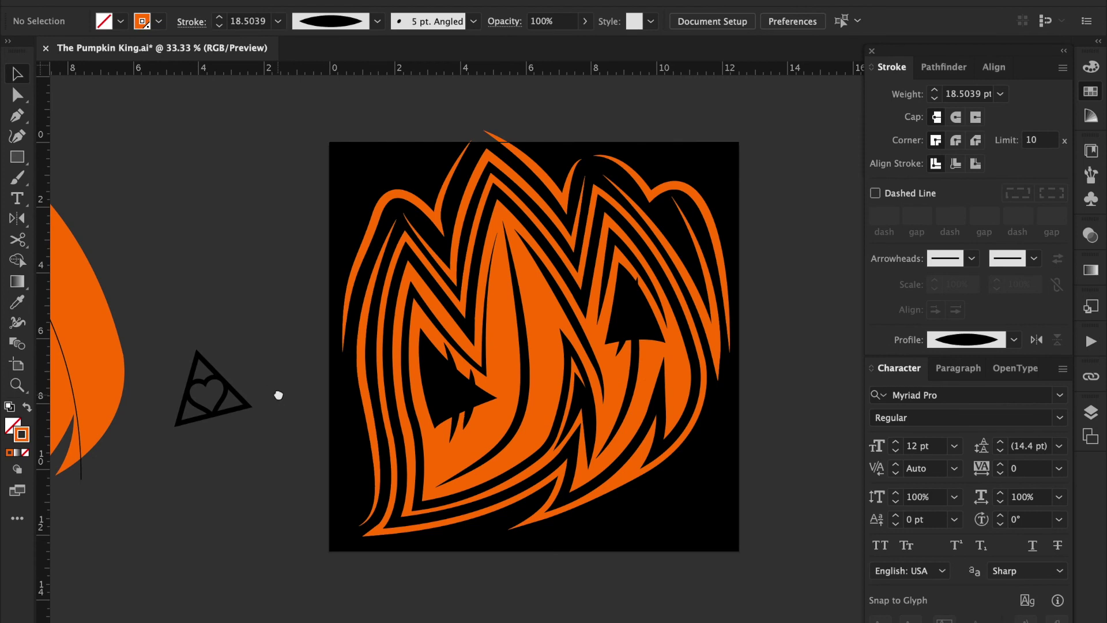
pyautogui.moveTo(279, 395); pyautogui.dragTo(274, 425)
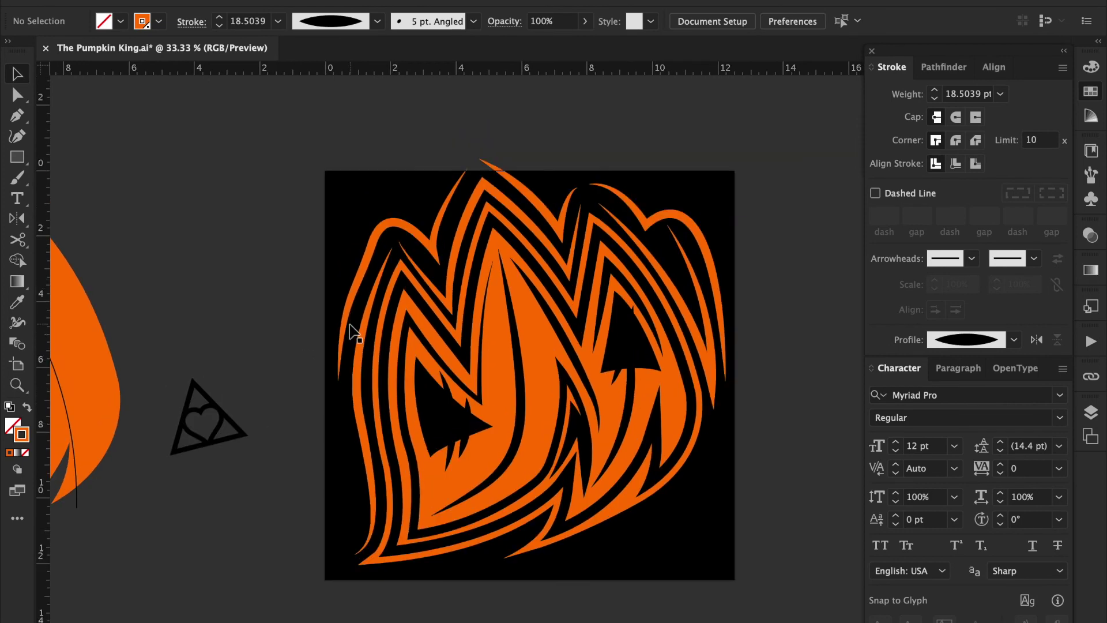
# - Reshape the left accent stroke's bottom point, curve and dip point with Direct Selection
pyautogui.press('a')
pyautogui.click(353, 298)
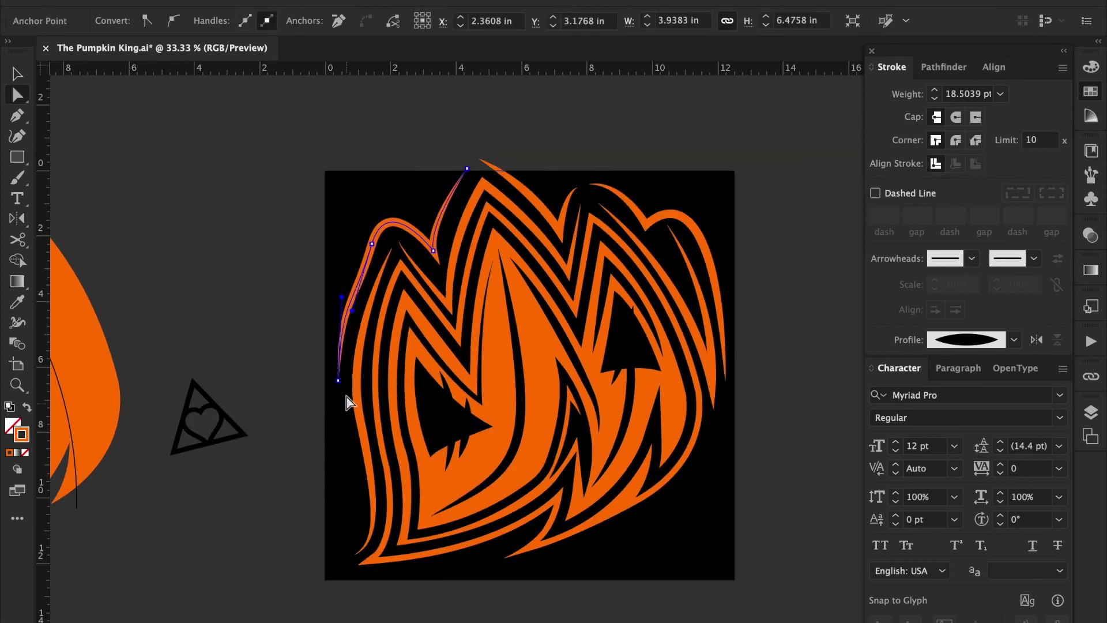
pyautogui.moveTo(339, 380); pyautogui.dragTo(342, 396)
pyautogui.moveTo(345, 304); pyautogui.dragTo(346, 284)
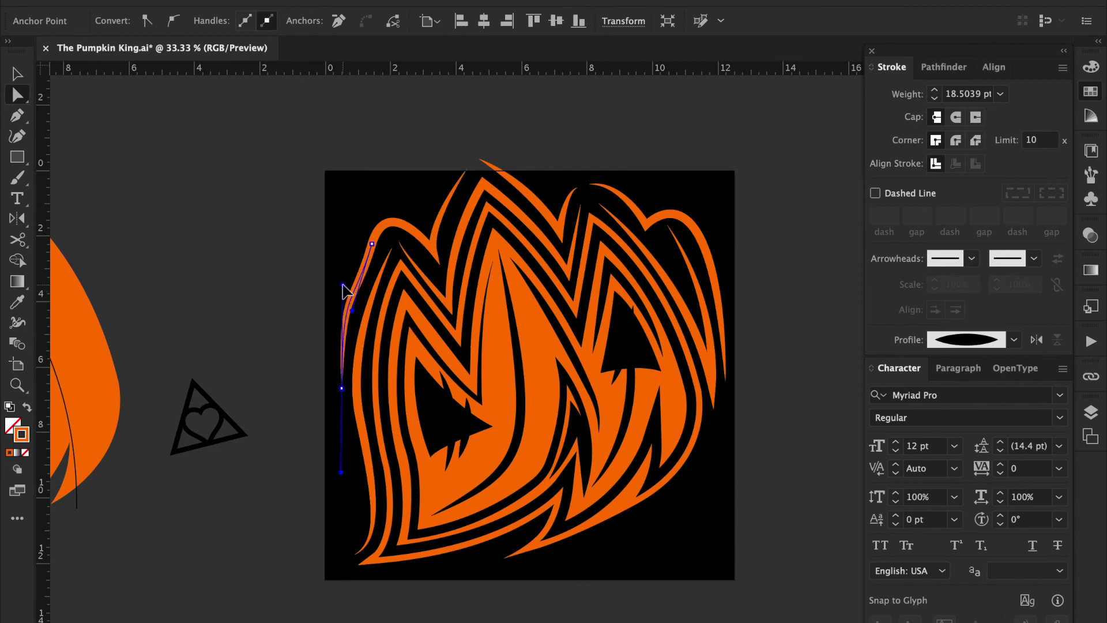
pyautogui.moveTo(433, 251); pyautogui.dragTo(430, 254)
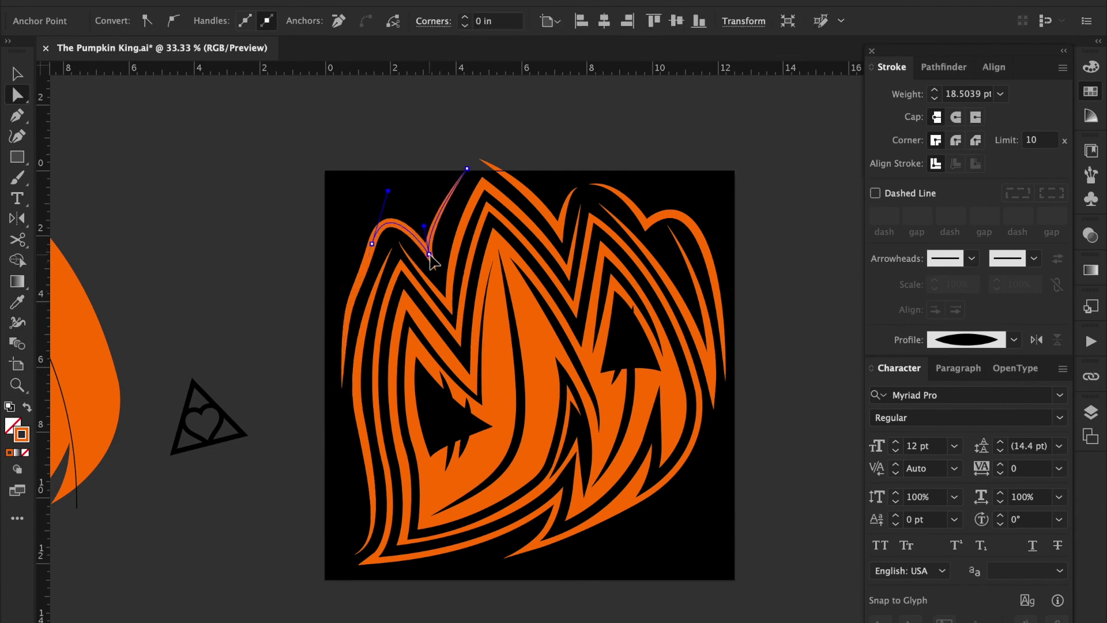
pyautogui.click(819, 253)
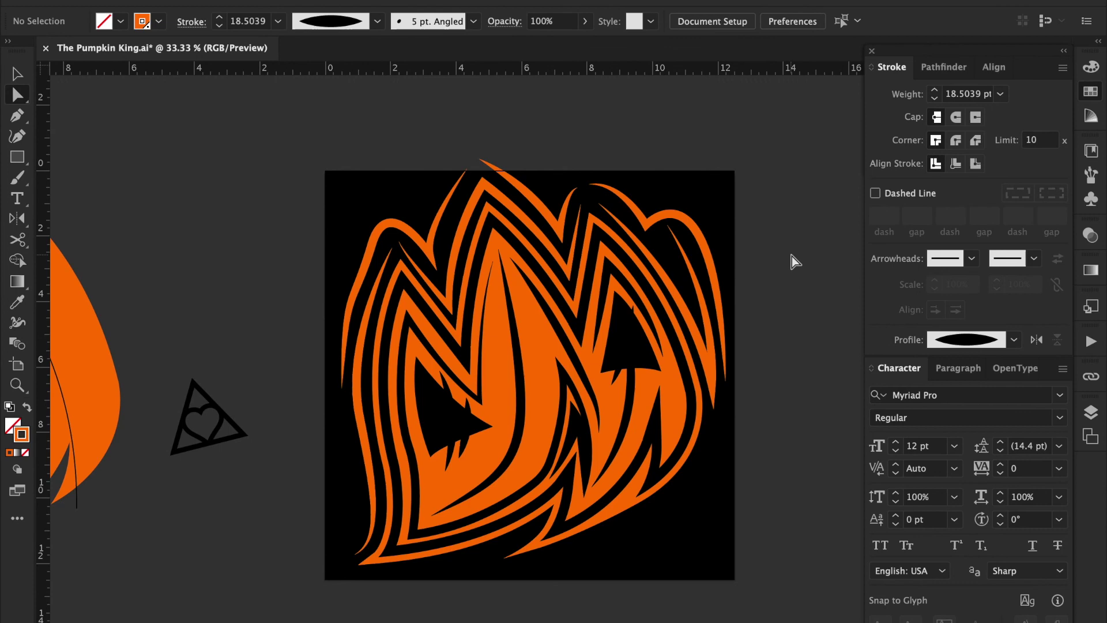
# - Nudge the stroke's top point and the neighbouring dip point, then select all the artwork
pyautogui.moveTo(467, 168); pyautogui.dragTo(473, 165)
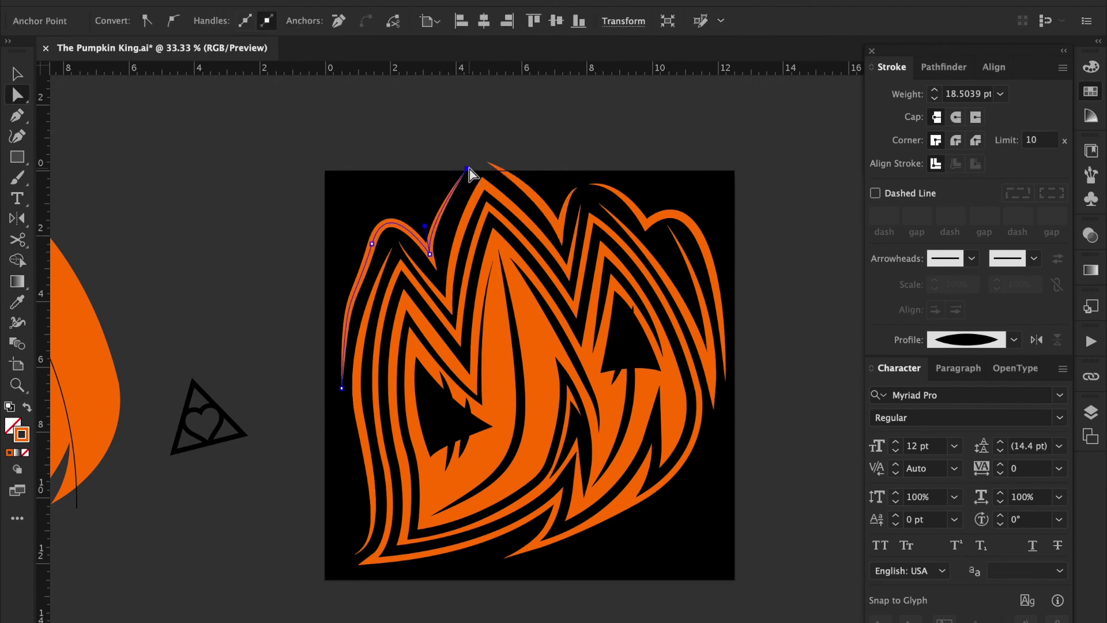
pyautogui.click(560, 232)
pyautogui.moveTo(562, 225); pyautogui.dragTo(560, 227)
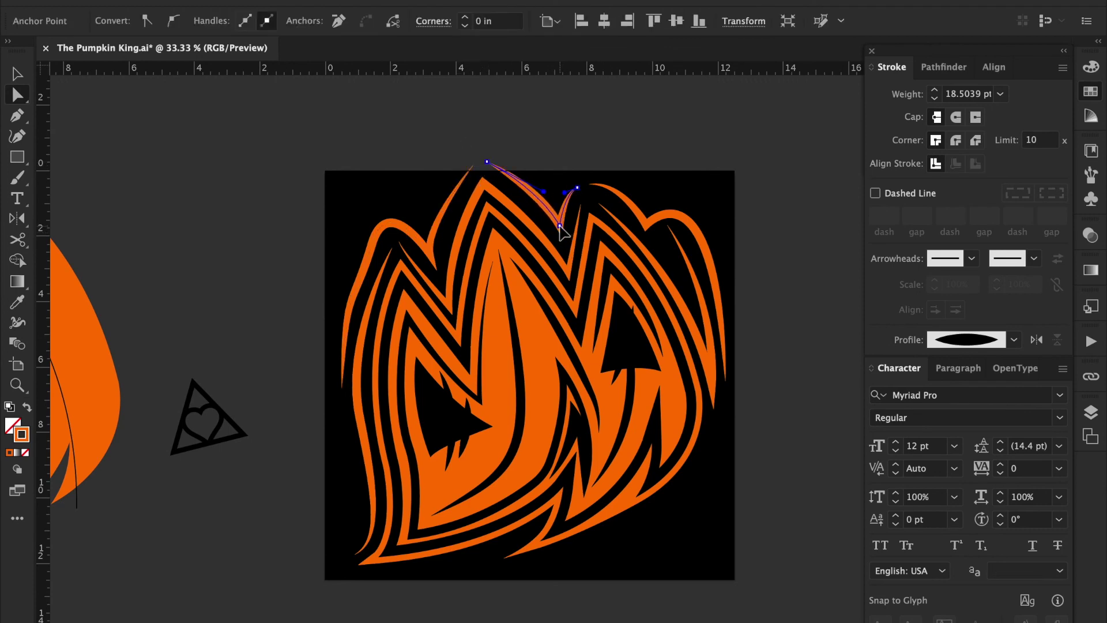
pyautogui.click(829, 253)
pyautogui.press('v')
pyautogui.moveTo(785, 163); pyautogui.dragTo(279, 597)
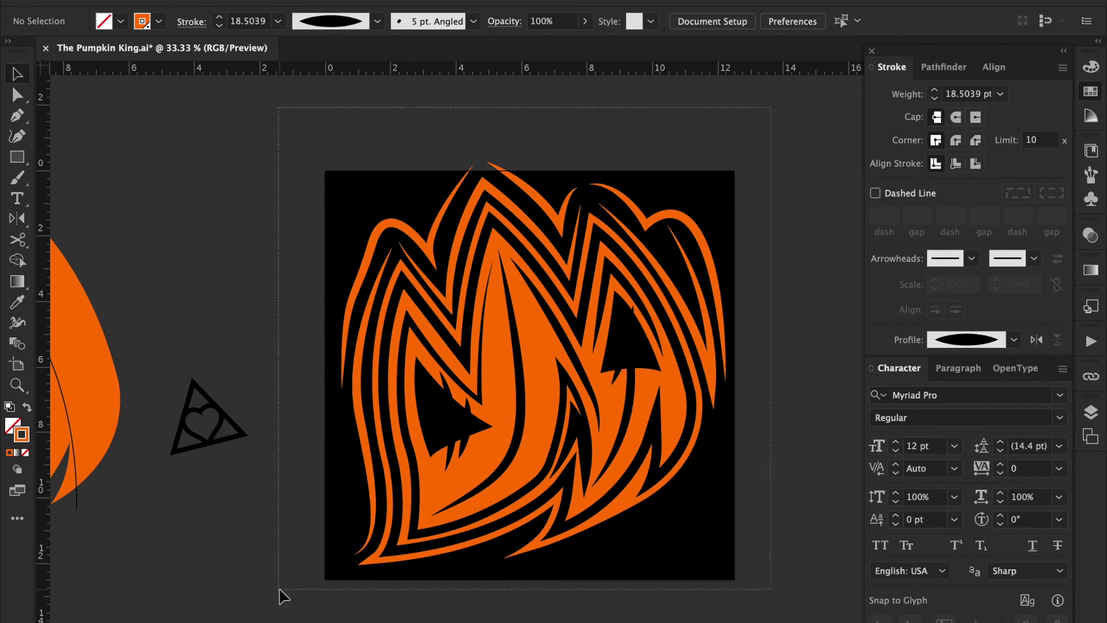
pyautogui.click(803, 239)
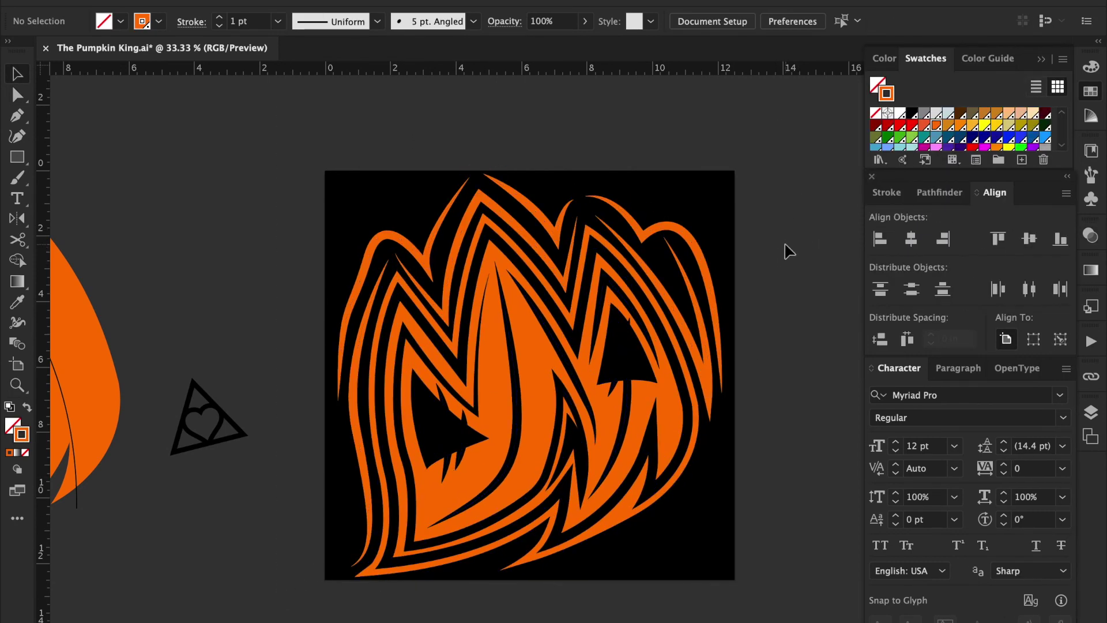
# - Move the triangle badge down and rotate it so its base is level
pyautogui.hotkey('ctrl', '-')
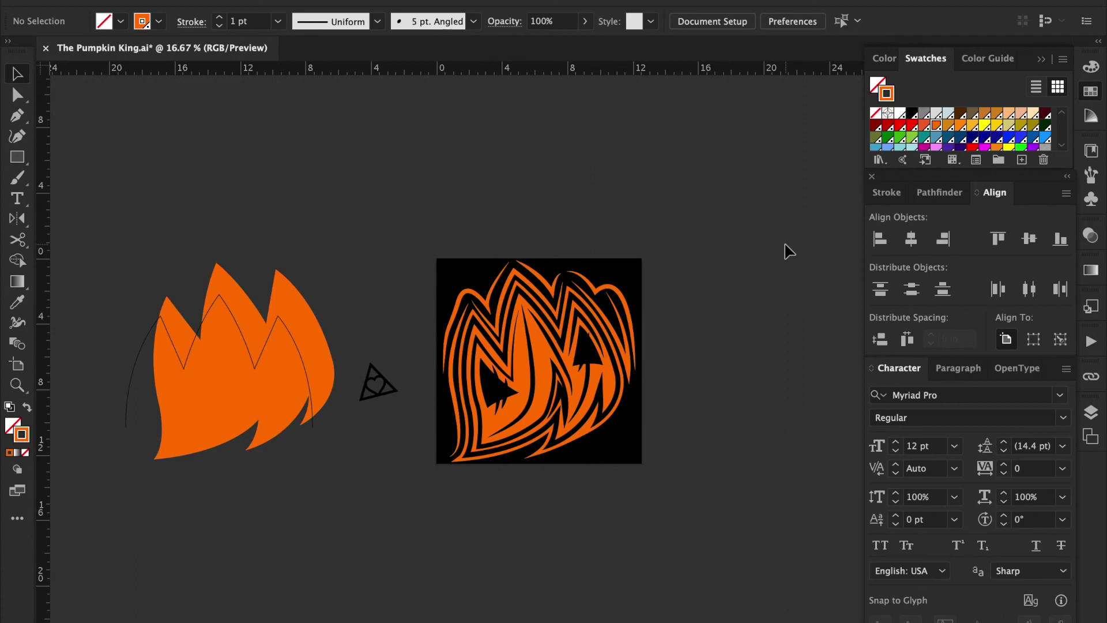
pyautogui.moveTo(375, 404)
pyautogui.mouseDown()
pyautogui.moveTo(378, 476)
pyautogui.moveTo(424, 495)
pyautogui.mouseUp()
pyautogui.press('e')
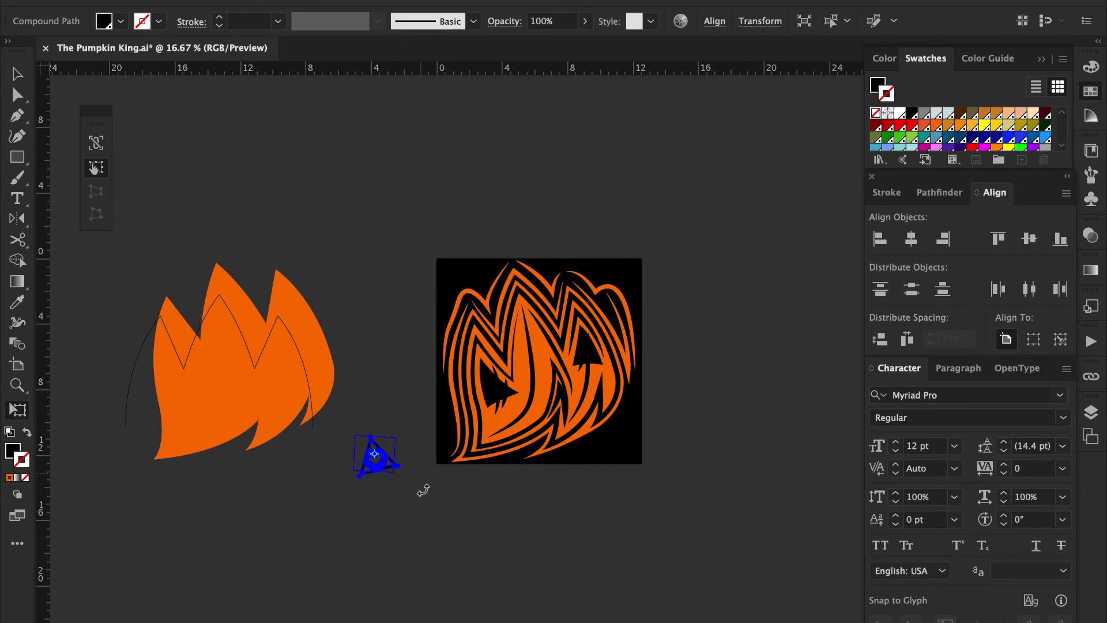
pyautogui.press('v')
pyautogui.hotkey('ctrl', '1')
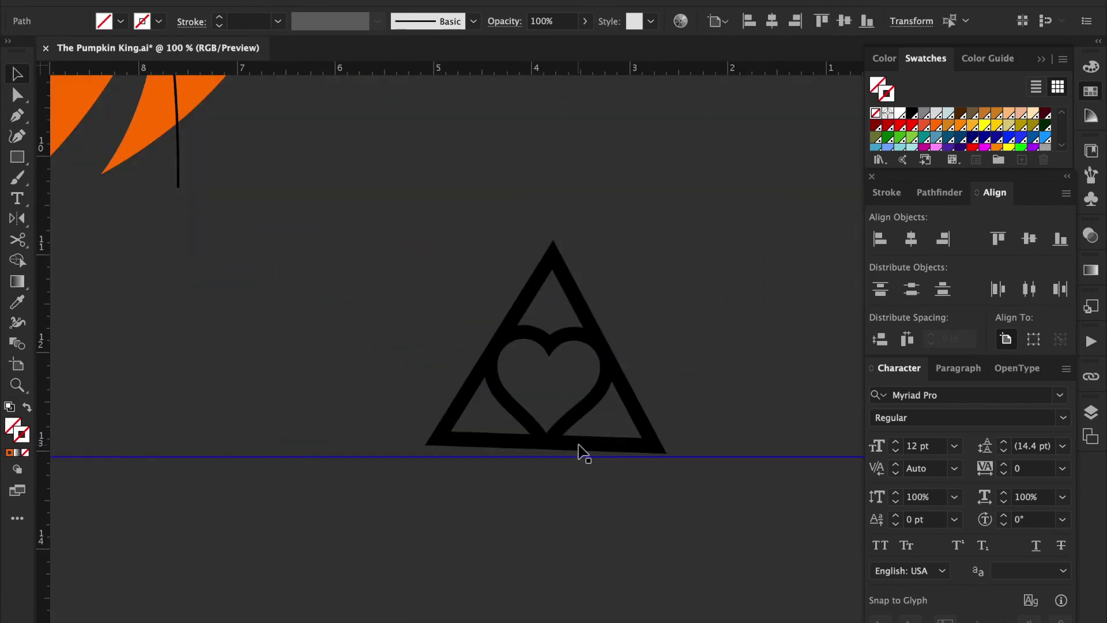
pyautogui.press('e')
pyautogui.moveTo(685, 517); pyautogui.dragTo(691, 512)
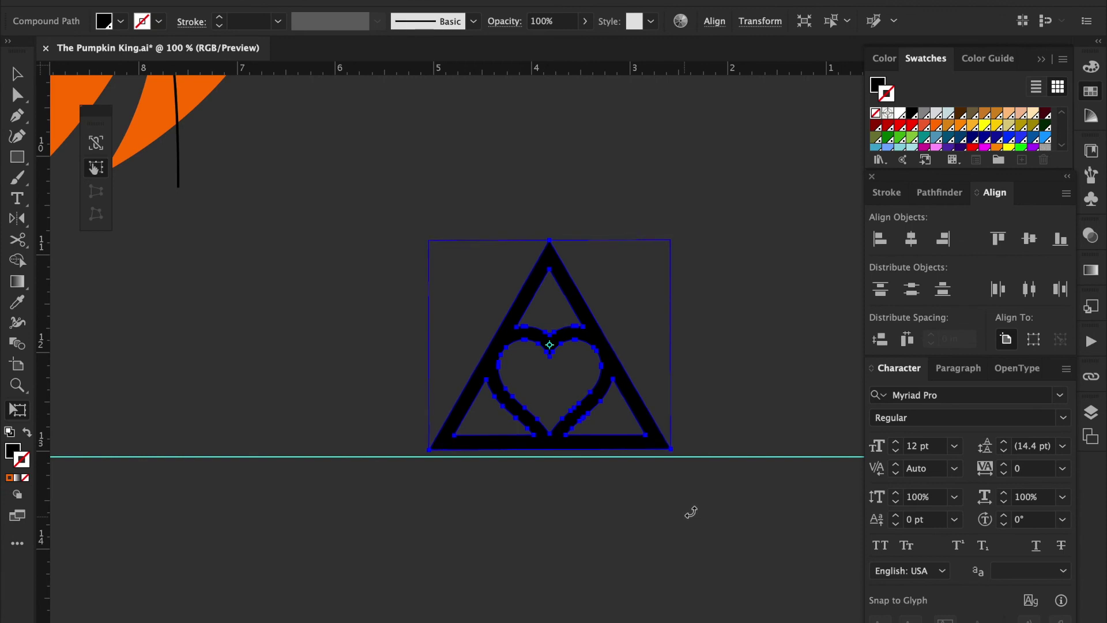
# - Set the triangle's base onto the guide line using Direct Selection
pyautogui.press('v')
pyautogui.press('a')
pyautogui.moveTo(670, 455); pyautogui.dragTo(674, 462)
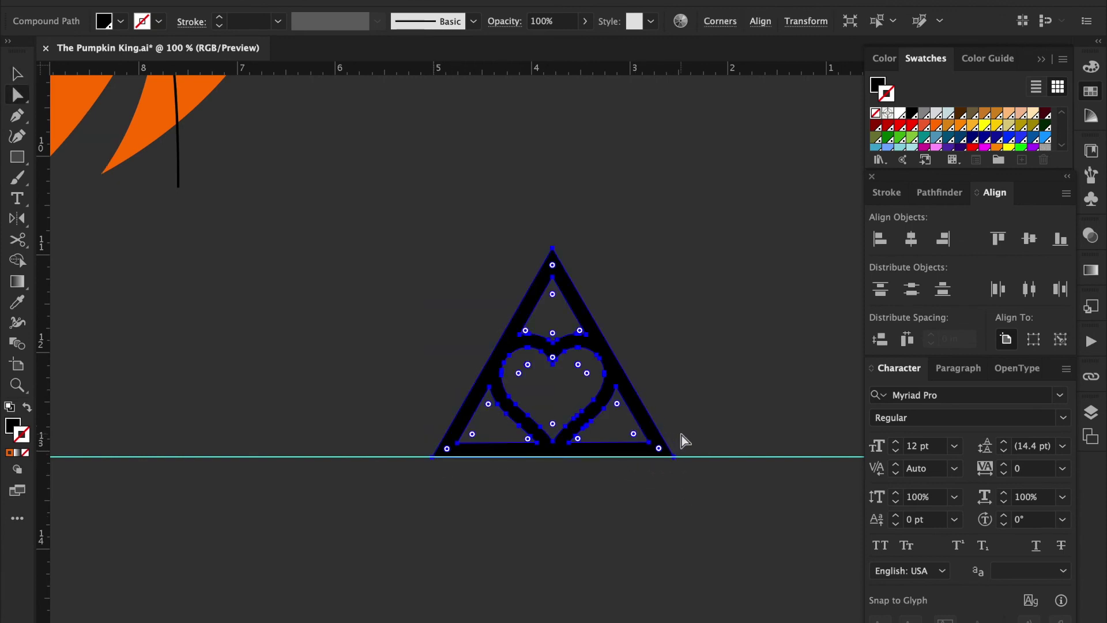
pyautogui.press('v')
pyautogui.press('e')
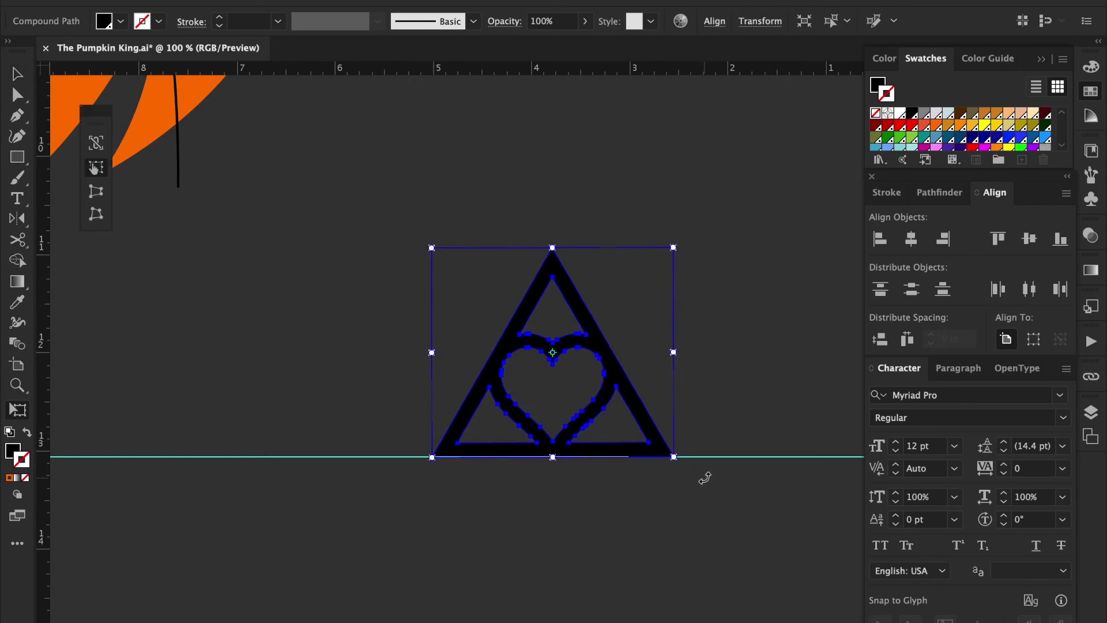
pyautogui.press('v')
pyautogui.click(695, 466)
# - Color the triangle-heart badge with the lettermark's orange using the Eyedropper
pyautogui.click(655, 455)
pyautogui.click(748, 387)
pyautogui.moveTo(748, 388)
pyautogui.mouseDown()
pyautogui.moveTo(211, 387)
pyautogui.moveTo(685, 356)
pyautogui.mouseUp()
pyautogui.scroll(-3, 663, 384)
pyautogui.press('i')
pyautogui.click(613, 223)
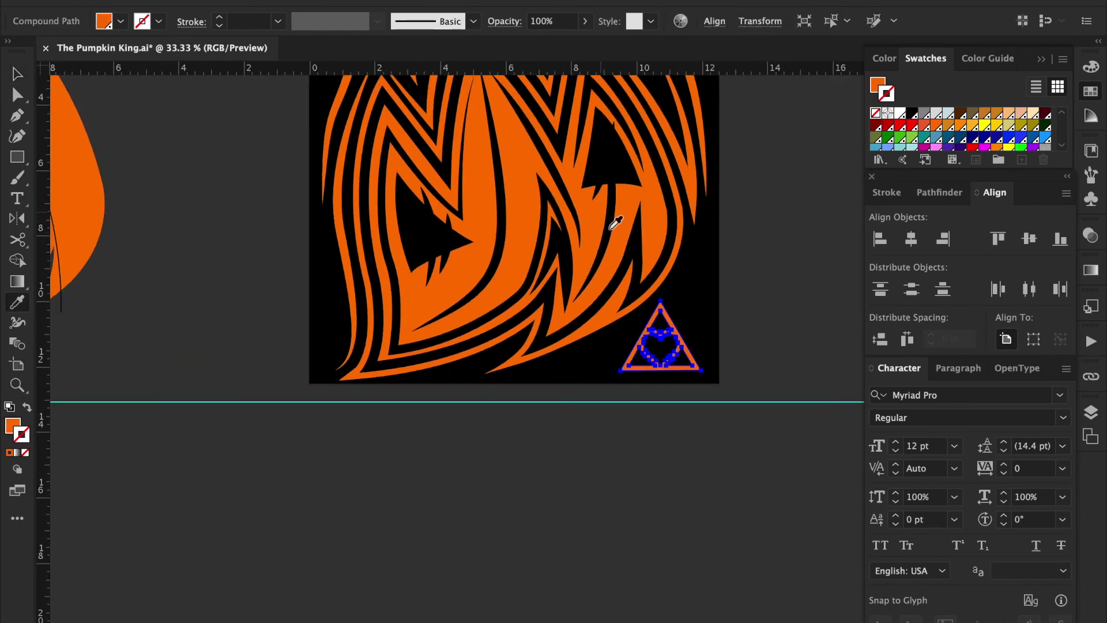
pyautogui.click(763, 316)
# - Enlarge the orange badge and nudge it into the artboard's bottom-right corner
pyautogui.click(689, 347)
pyautogui.press('e')
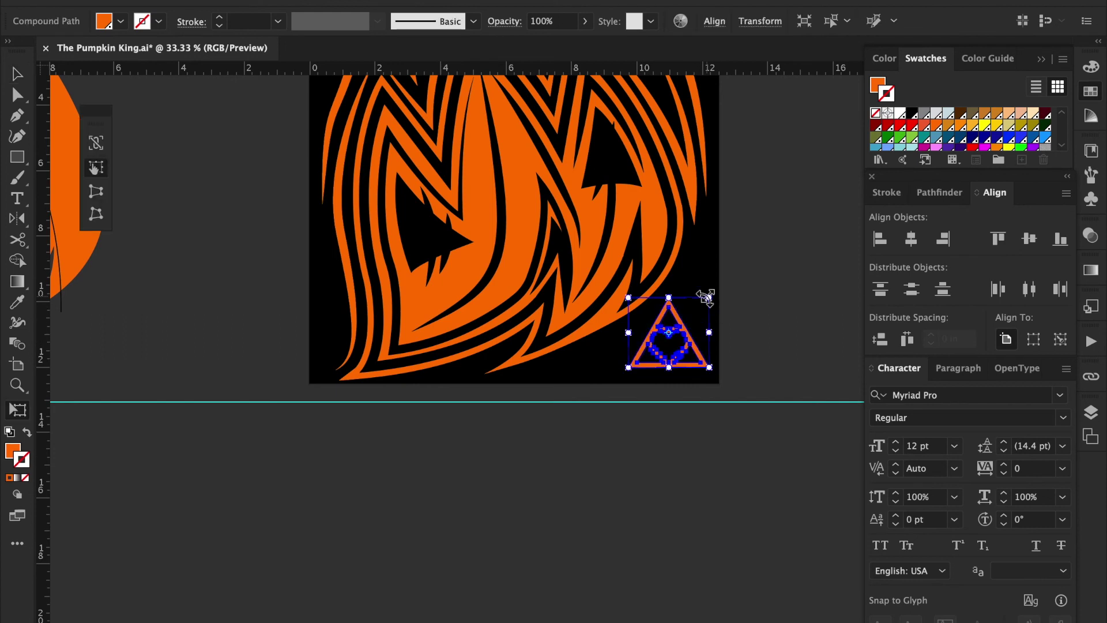
pyautogui.moveTo(624, 377); pyautogui.dragTo(615, 381)
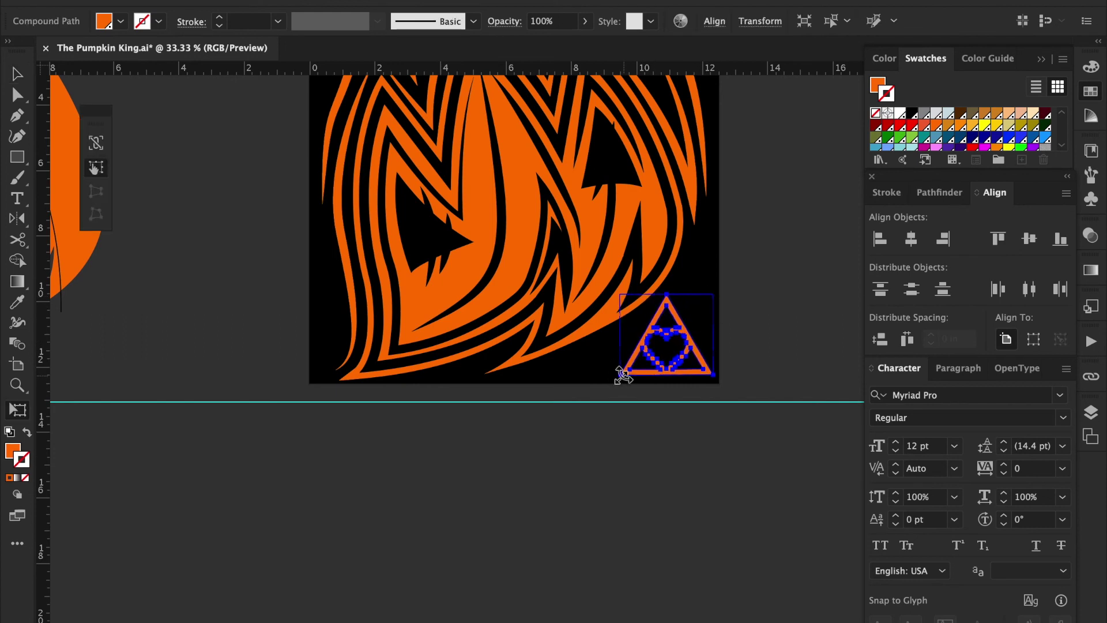
pyautogui.press('v')
pyautogui.click(806, 364)
pyautogui.moveTo(688, 353); pyautogui.dragTo(695, 354)
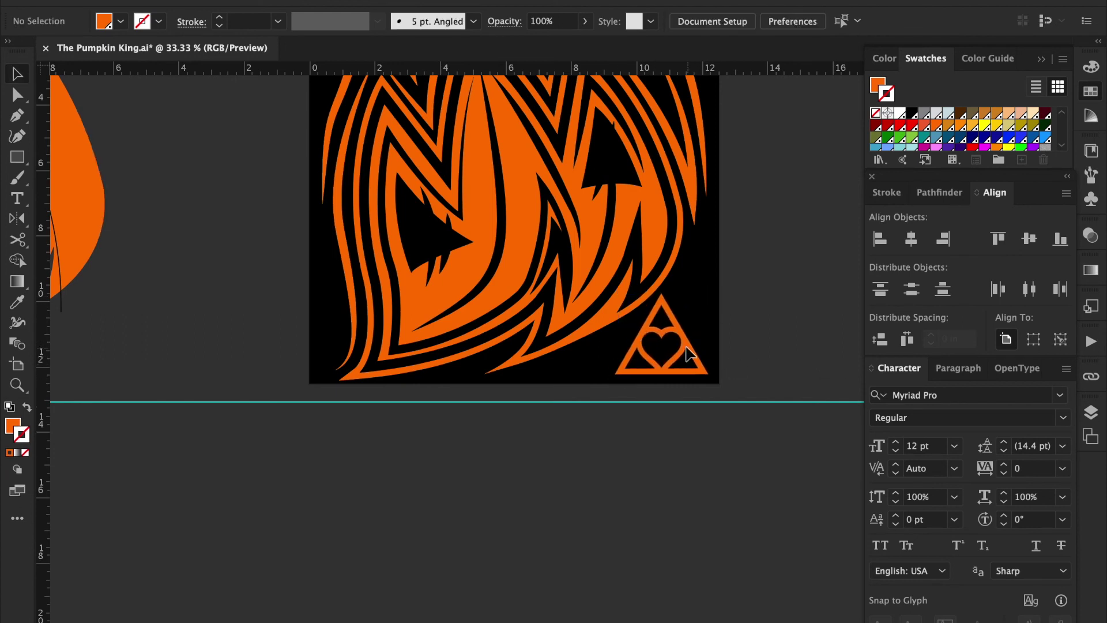
pyautogui.click(795, 486)
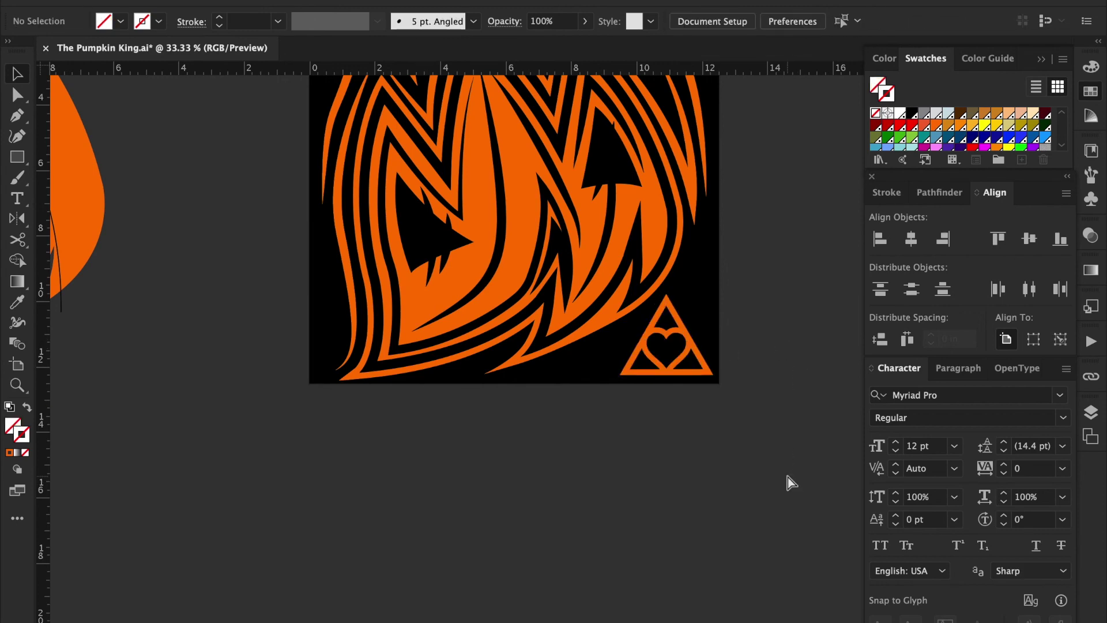
pyautogui.hotkey('ctrl', '0')
pyautogui.moveTo(788, 482)
pyautogui.mouseDown()
pyautogui.moveTo(731, 476)
pyautogui.moveTo(731, 466)
pyautogui.mouseUp()
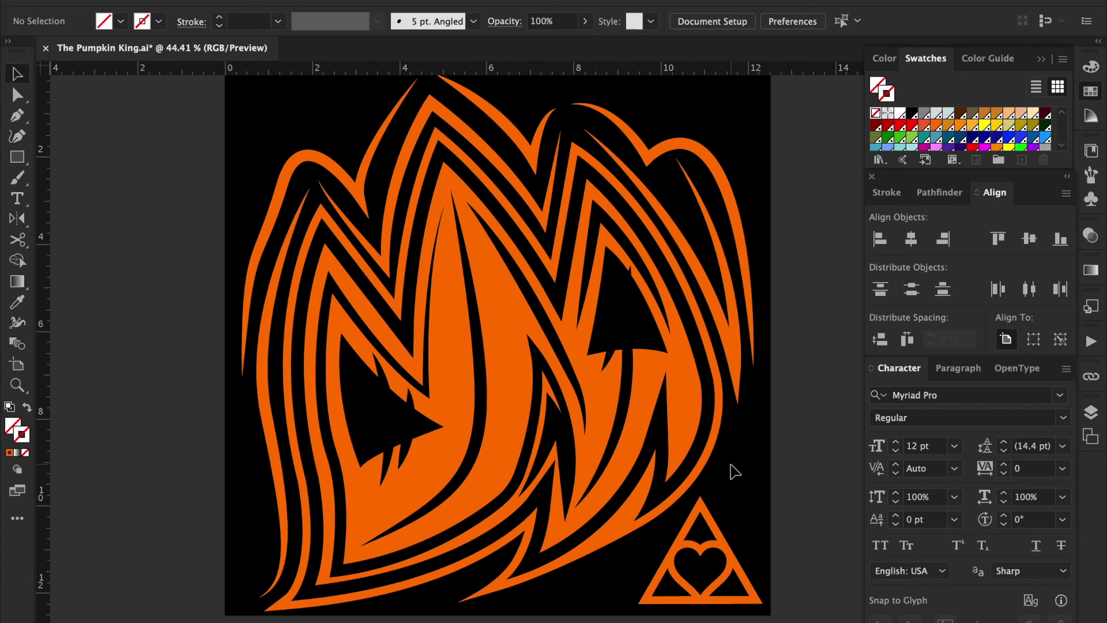
# - Inspect anchors on the upper flame paths with Direct Selection
pyautogui.press('a')
pyautogui.click(343, 208)
pyautogui.click(384, 261)
pyautogui.click(320, 183)
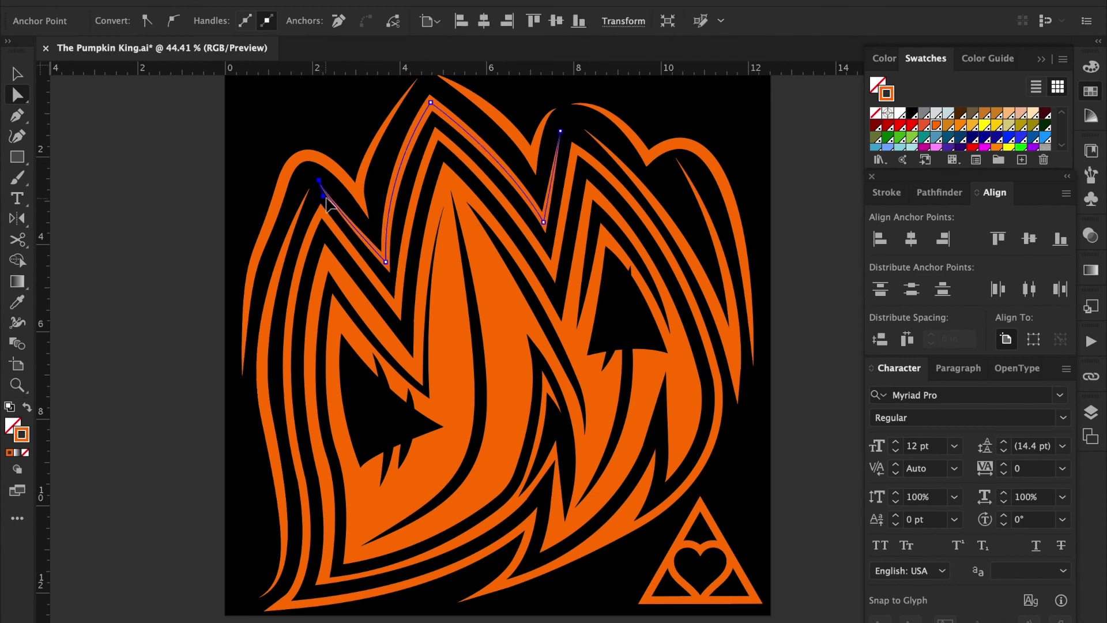
pyautogui.click(174, 145)
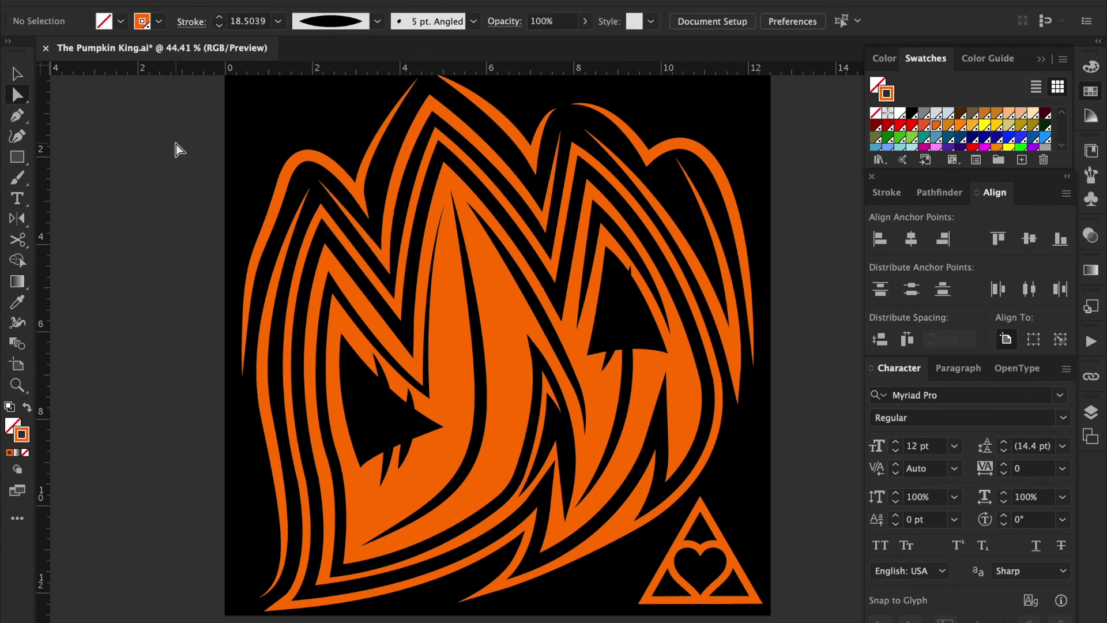
pyautogui.click(680, 170)
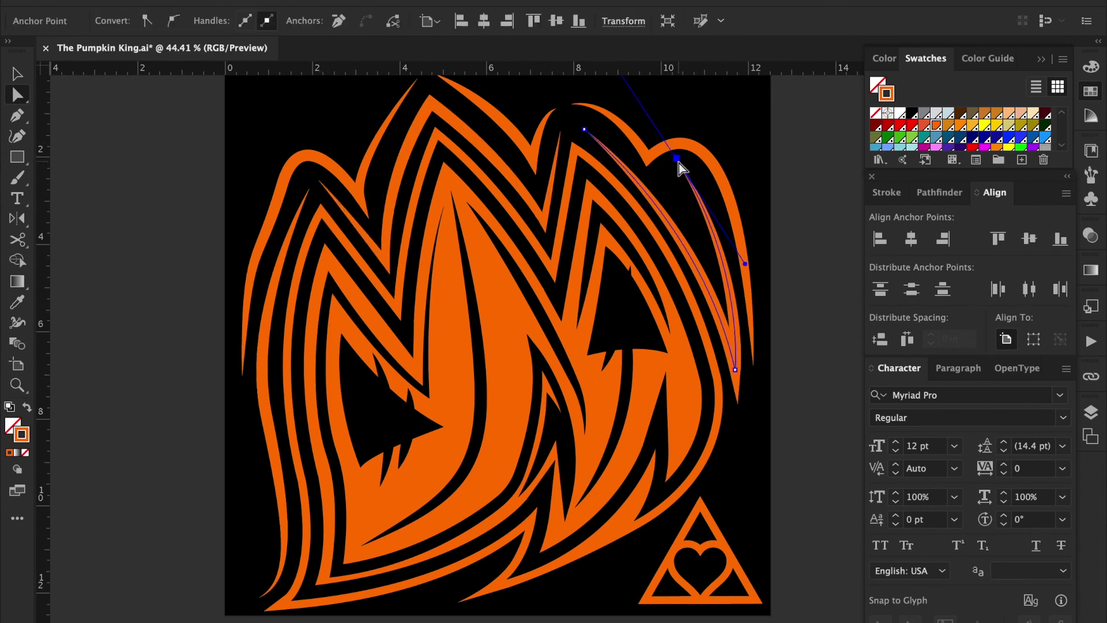
pyautogui.click(823, 207)
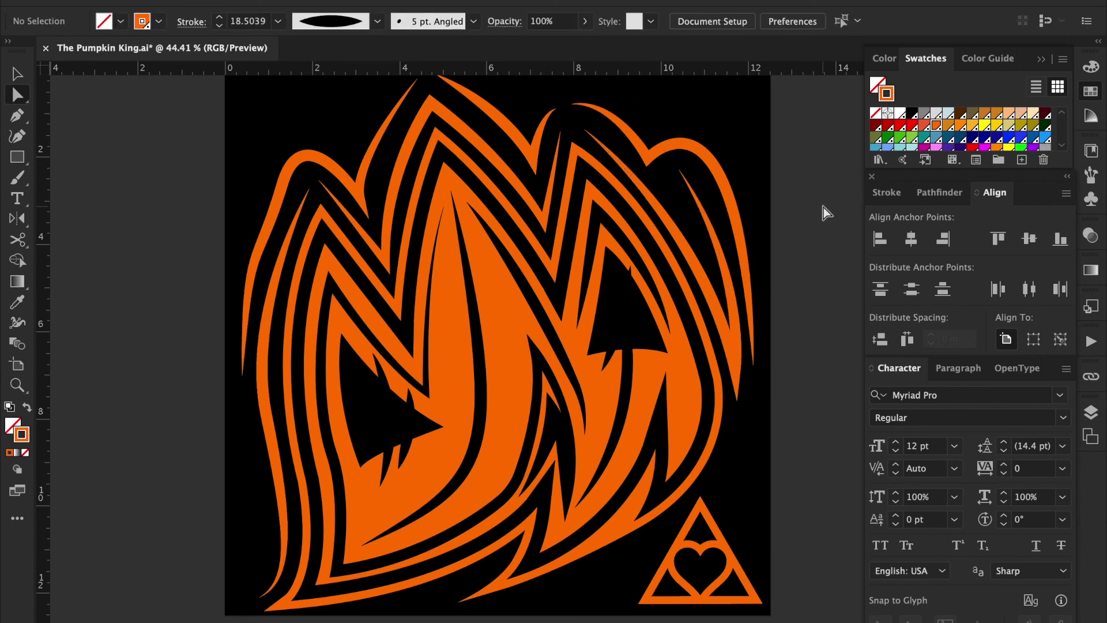
# - Zoom to the lower lettermark and nudge an anchor of the inner black line
pyautogui.hotkey('ctrl', '-')
pyautogui.hotkey('ctrl', '-')
pyautogui.hotkey('ctrl', '+')
pyautogui.hotkey('ctrl', '-')
pyautogui.moveTo(808, 396); pyautogui.dragTo(786, 442)
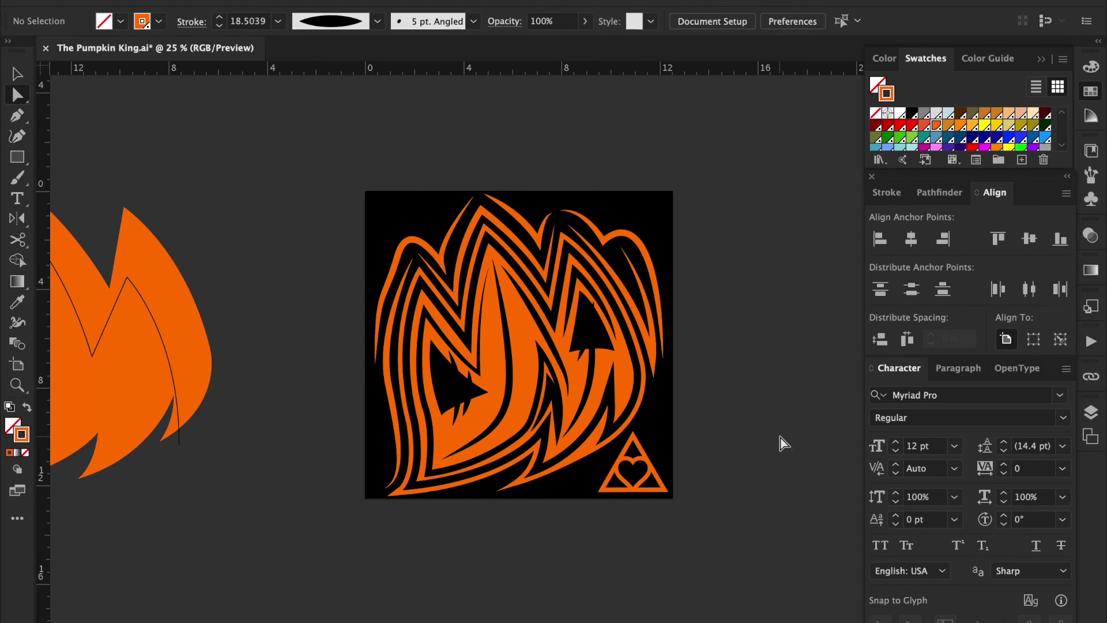
pyautogui.hotkey('ctrl', '+')
pyautogui.hotkey('ctrl', '+')
pyautogui.hotkey('ctrl', '+')
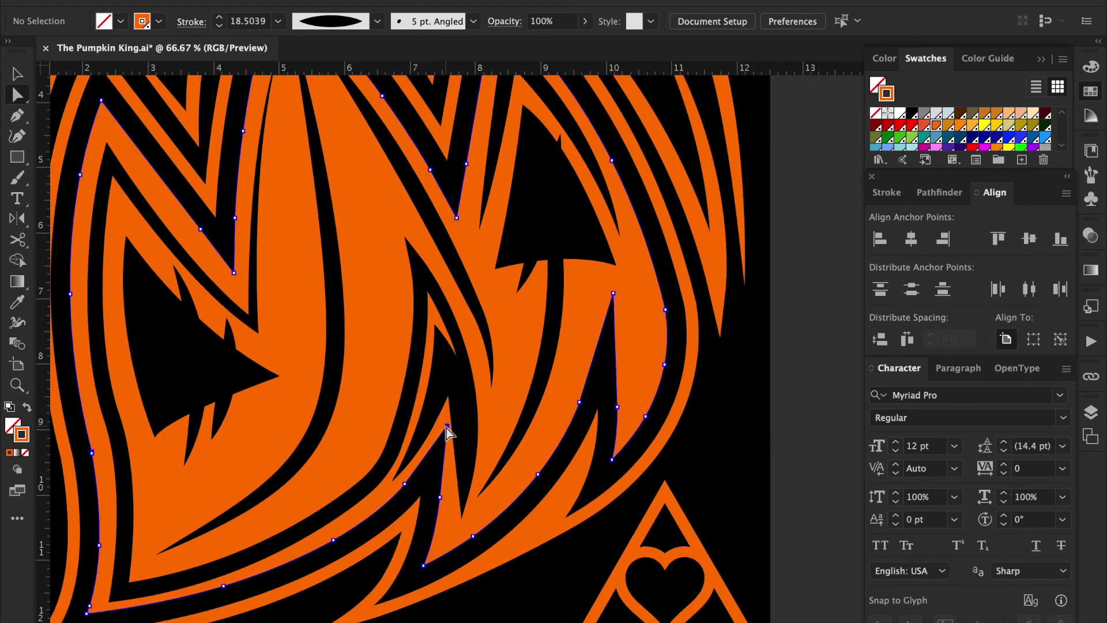
pyautogui.moveTo(447, 428); pyautogui.dragTo(441, 433)
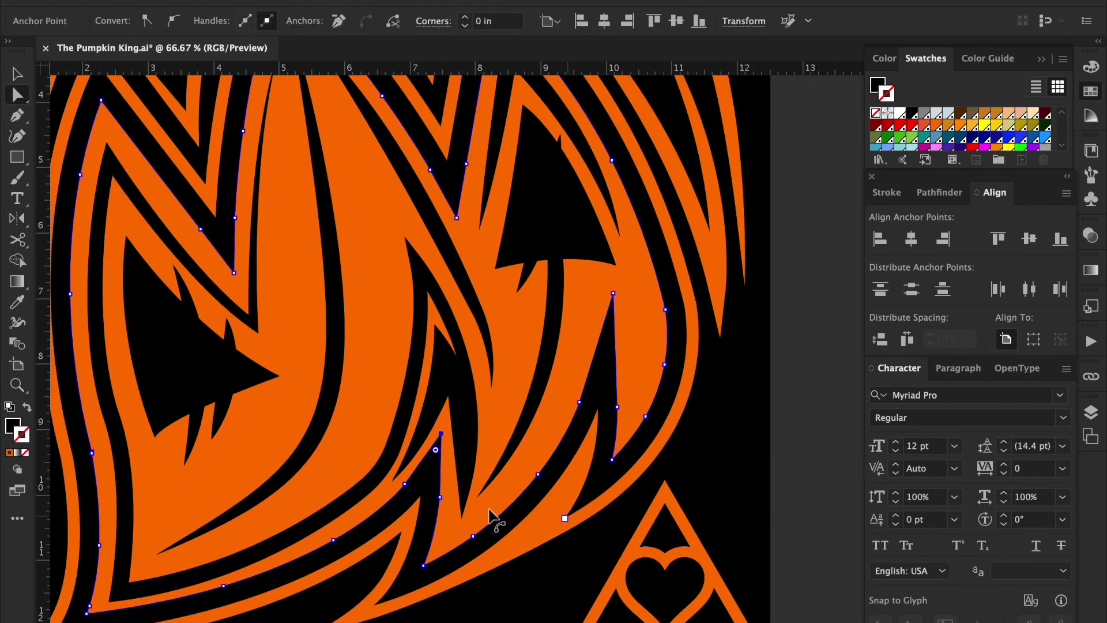
pyautogui.keyDown('shift'); pyautogui.click(405, 484); pyautogui.keyUp('shift')
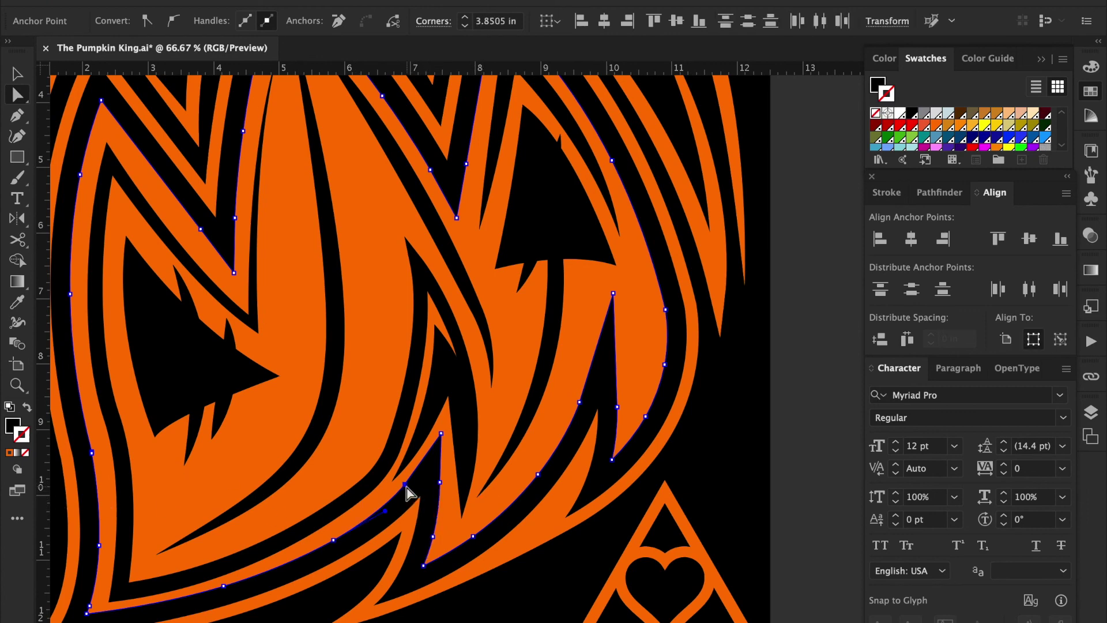
# - Review the carved line's anchors and path, then fit the artboard in the window
pyautogui.hotkey('ctrl', 'shift', 'a')
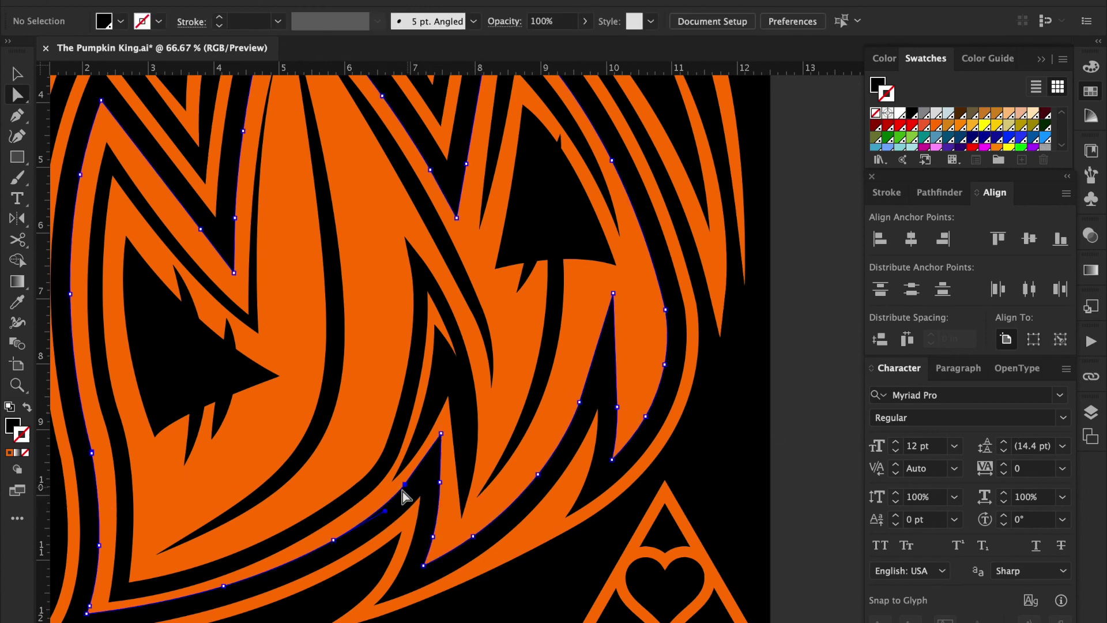
pyautogui.click(385, 511)
pyautogui.click(826, 447)
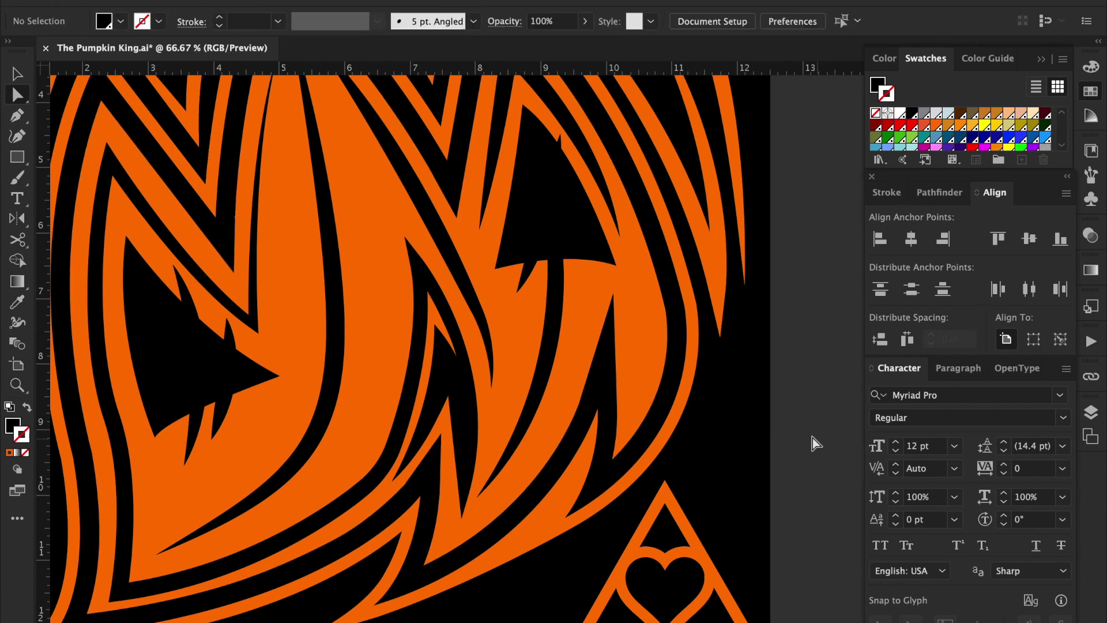
pyautogui.click(407, 486)
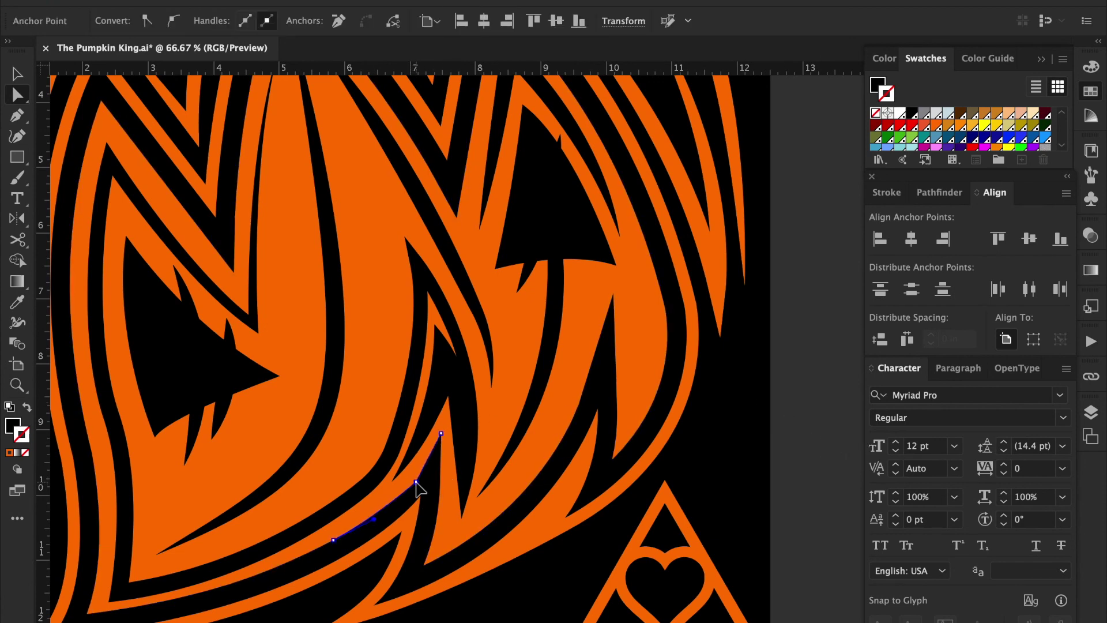
pyautogui.click(416, 483)
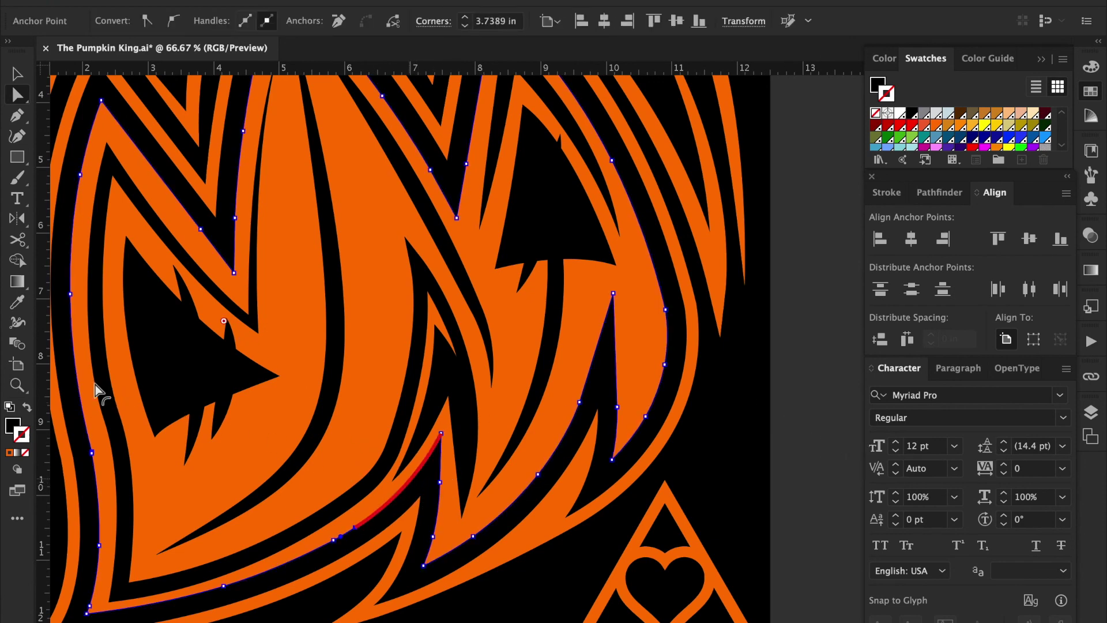
pyautogui.click(791, 484)
pyautogui.hotkey('ctrl', '0')
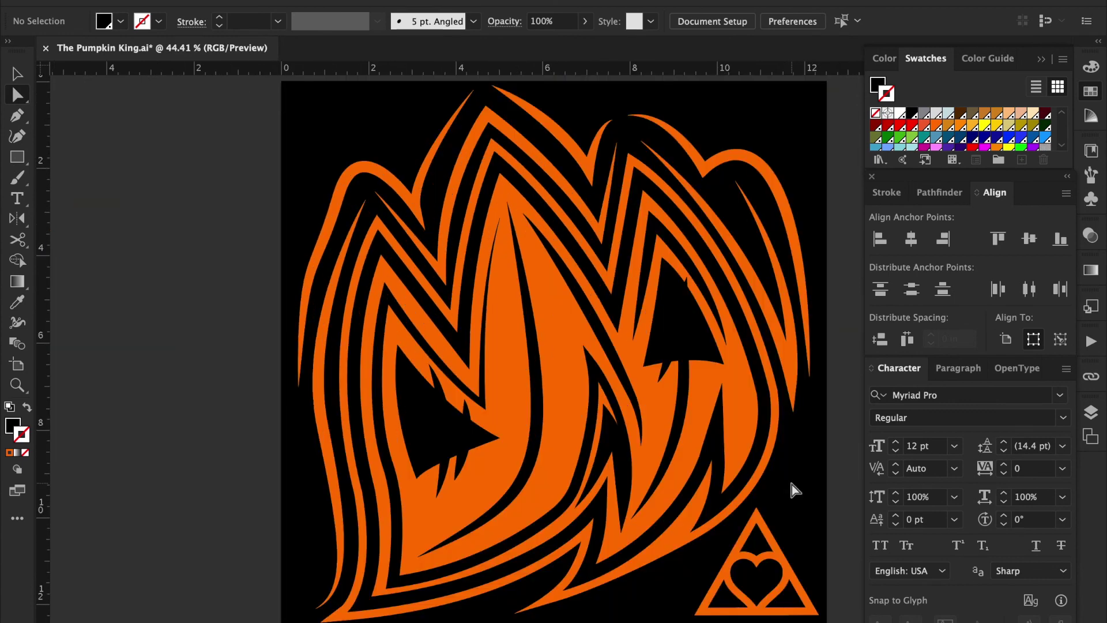
# - Save Pumpkin King.ai past the legacy-format warning, then hide panels and zoom in slightly
pyautogui.hotkey('ctrl', 's')
pyautogui.click(728, 353)
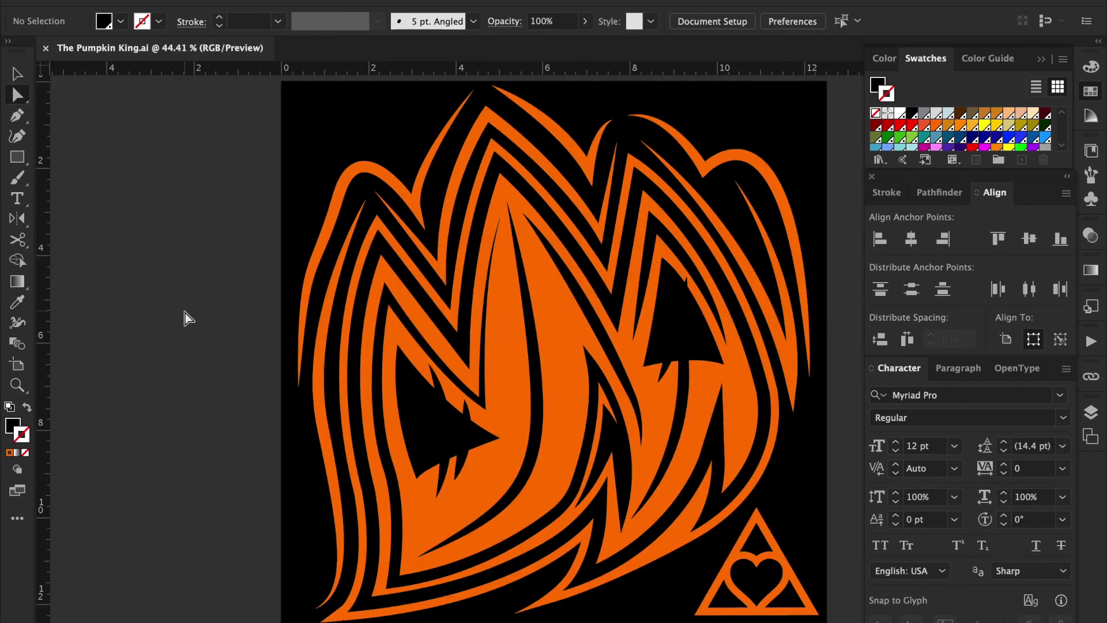
pyautogui.press('Tab')
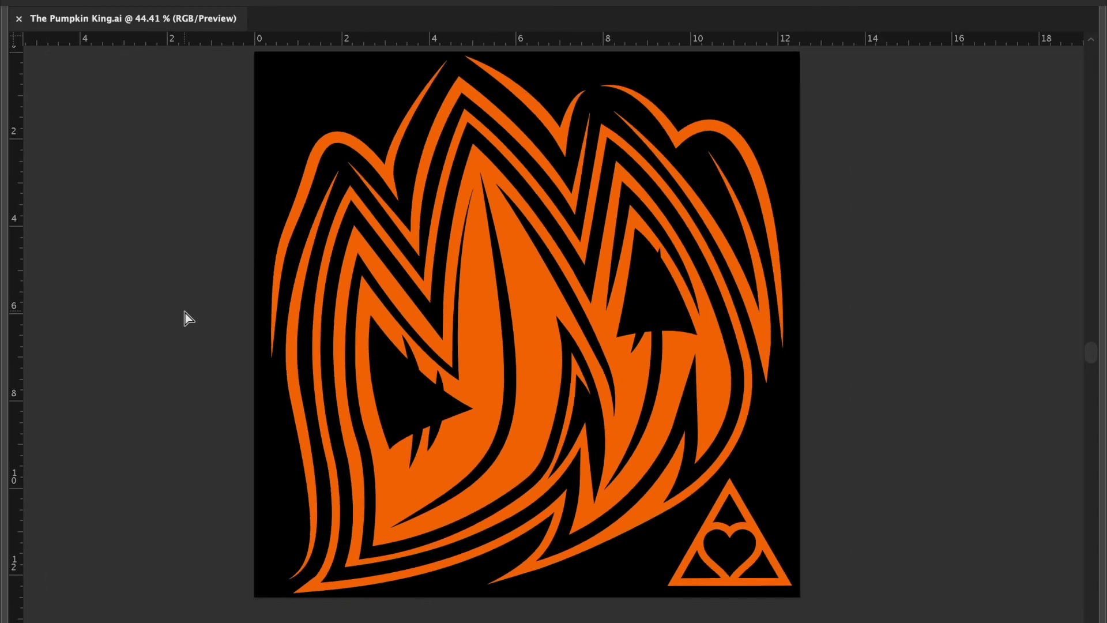
pyautogui.hotkey('ctrl', '+')
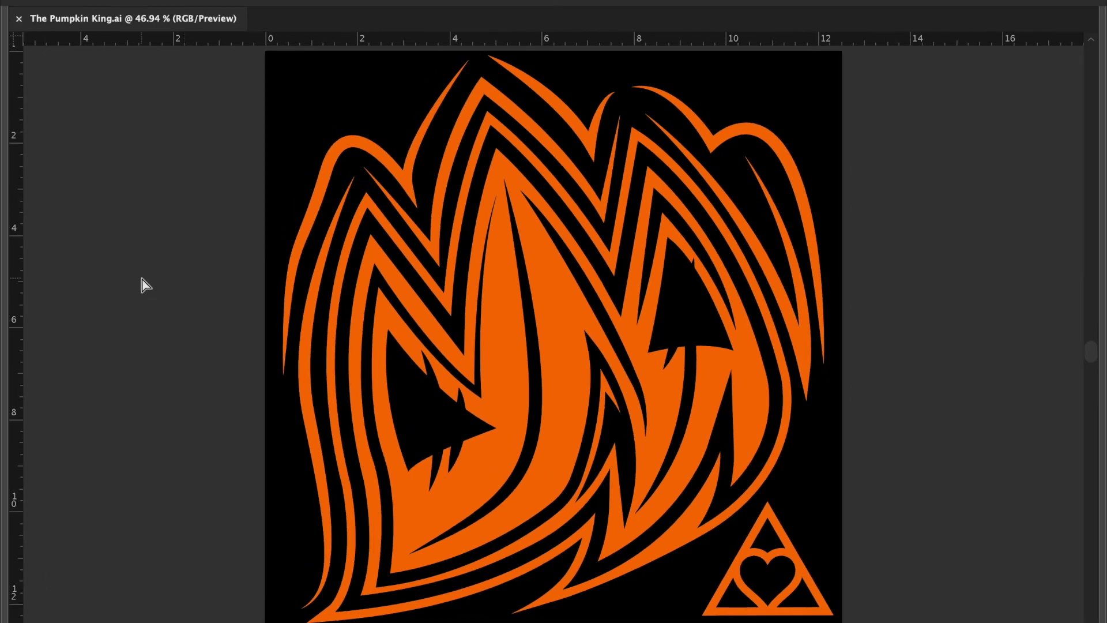